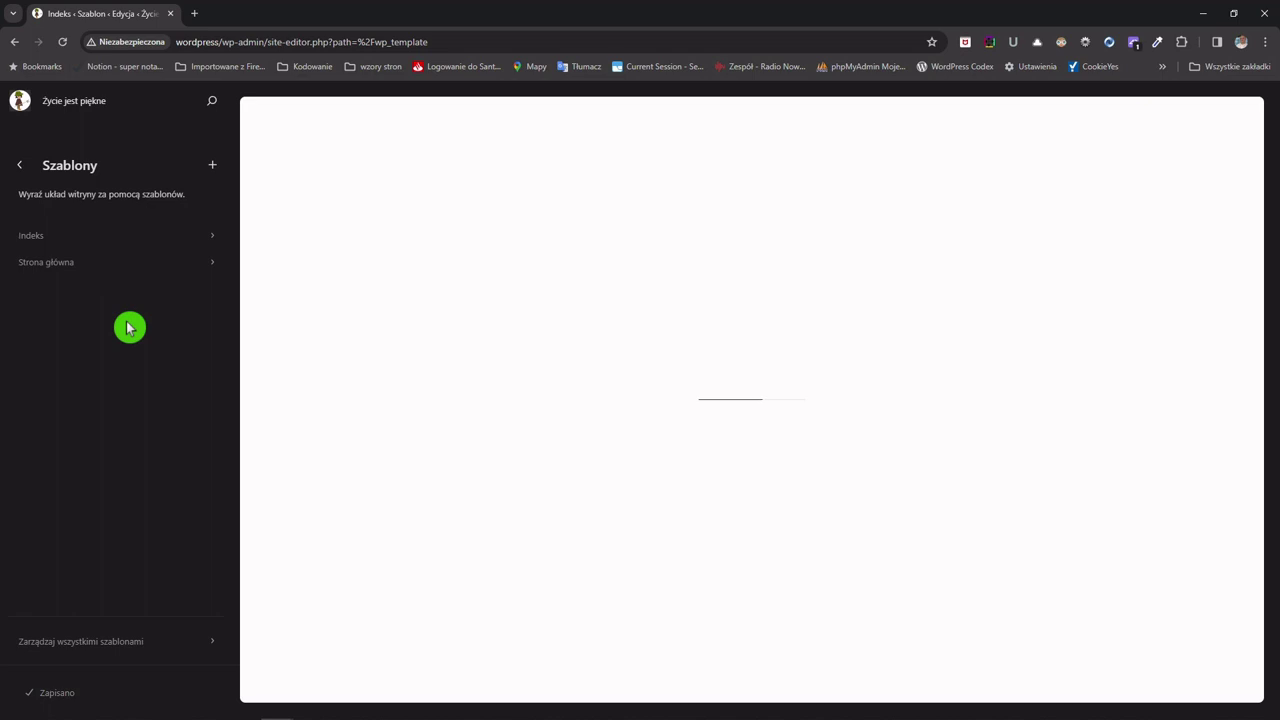
- Create a new template for "Pojedynczy wpis" and show the list view of its blocks
click(212, 168)
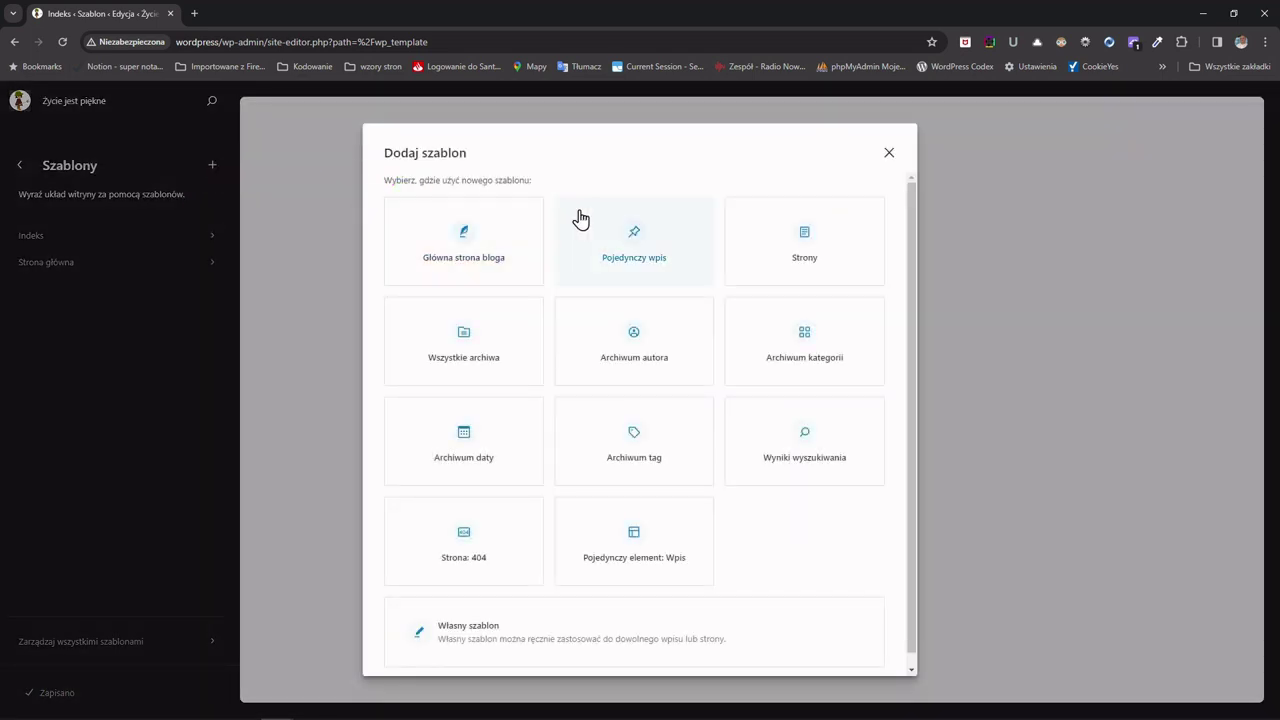
click(635, 244)
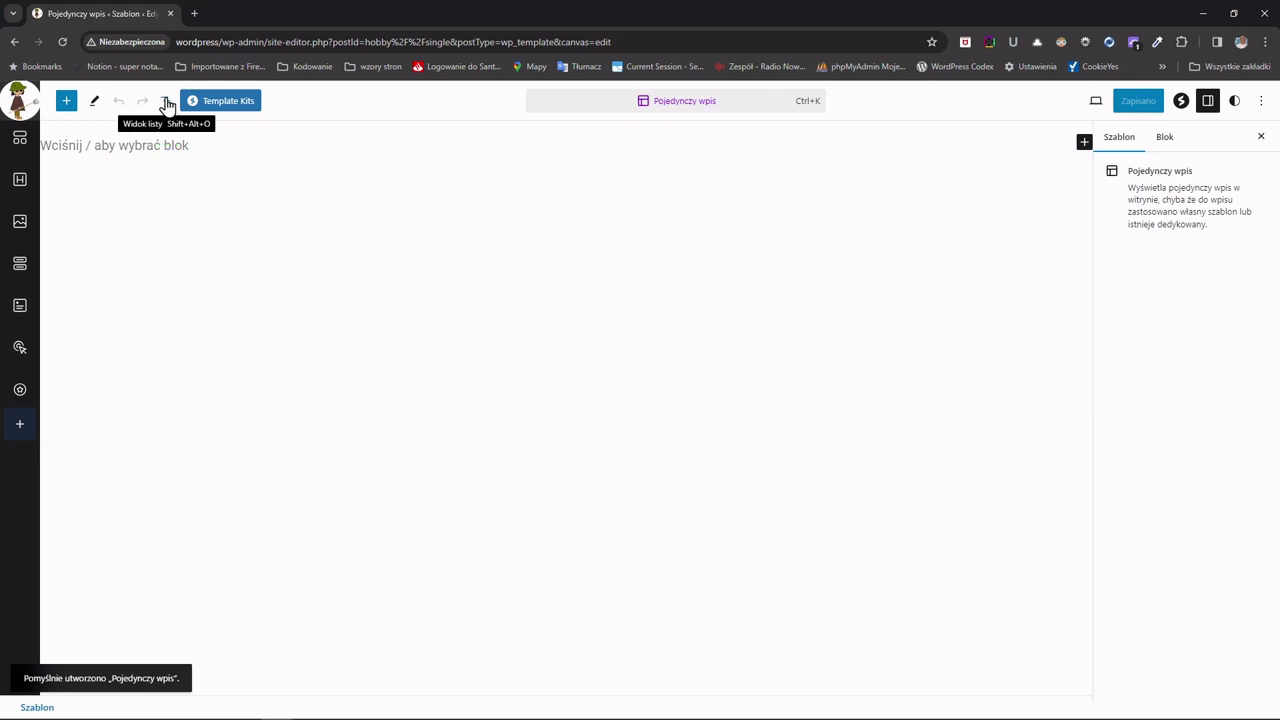
click(166, 101)
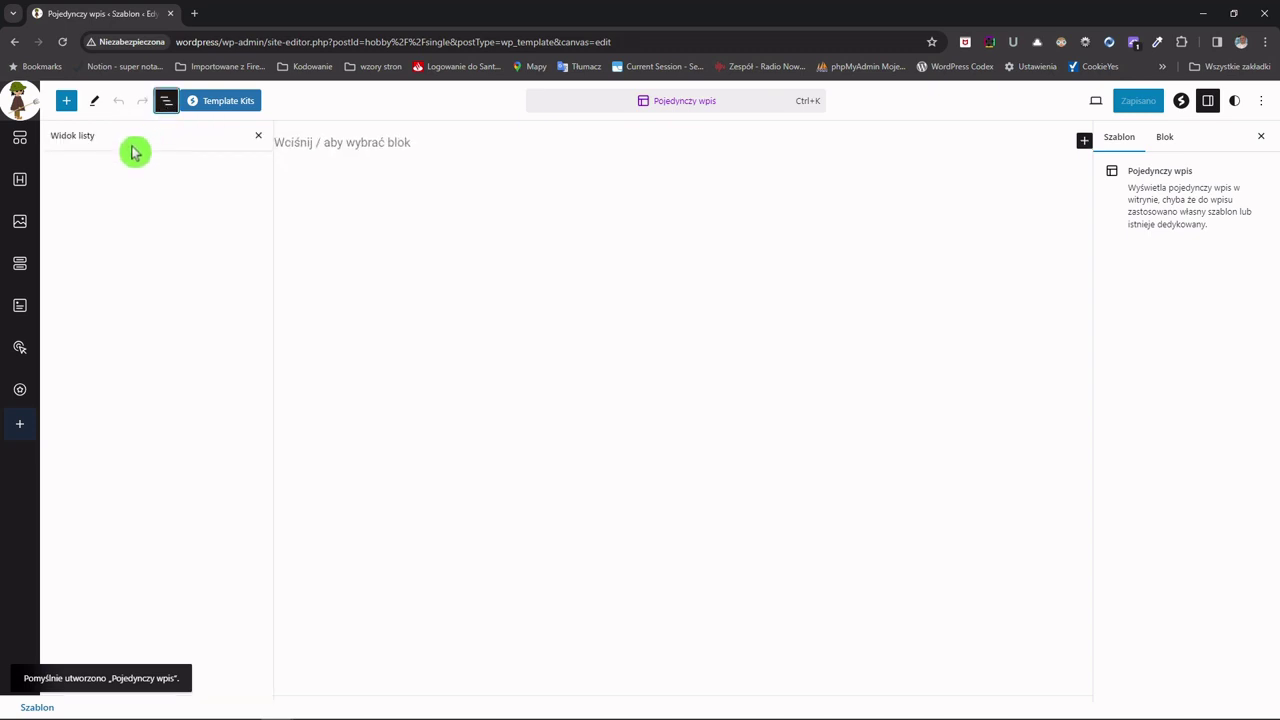
- Insert a Grupa block with the plain single-container layout into the empty template
click(381, 146)
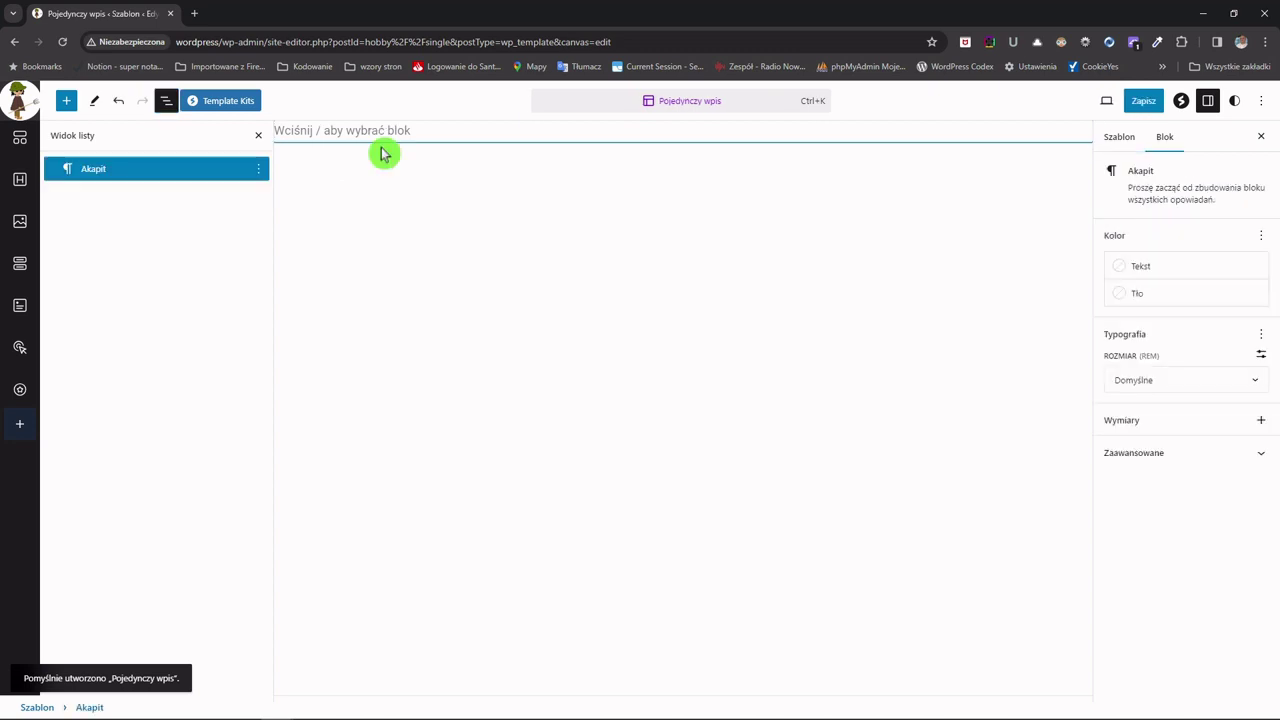
text(gru)
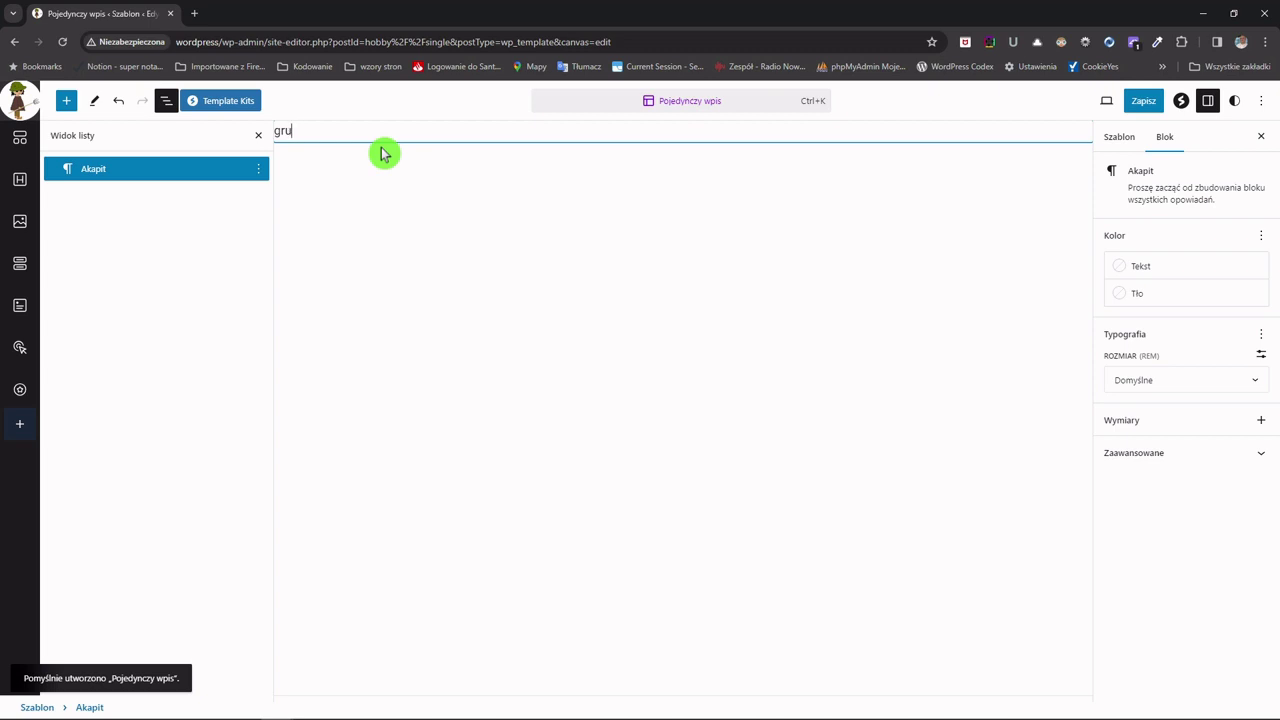
key(BackSpace)
text(/gru)
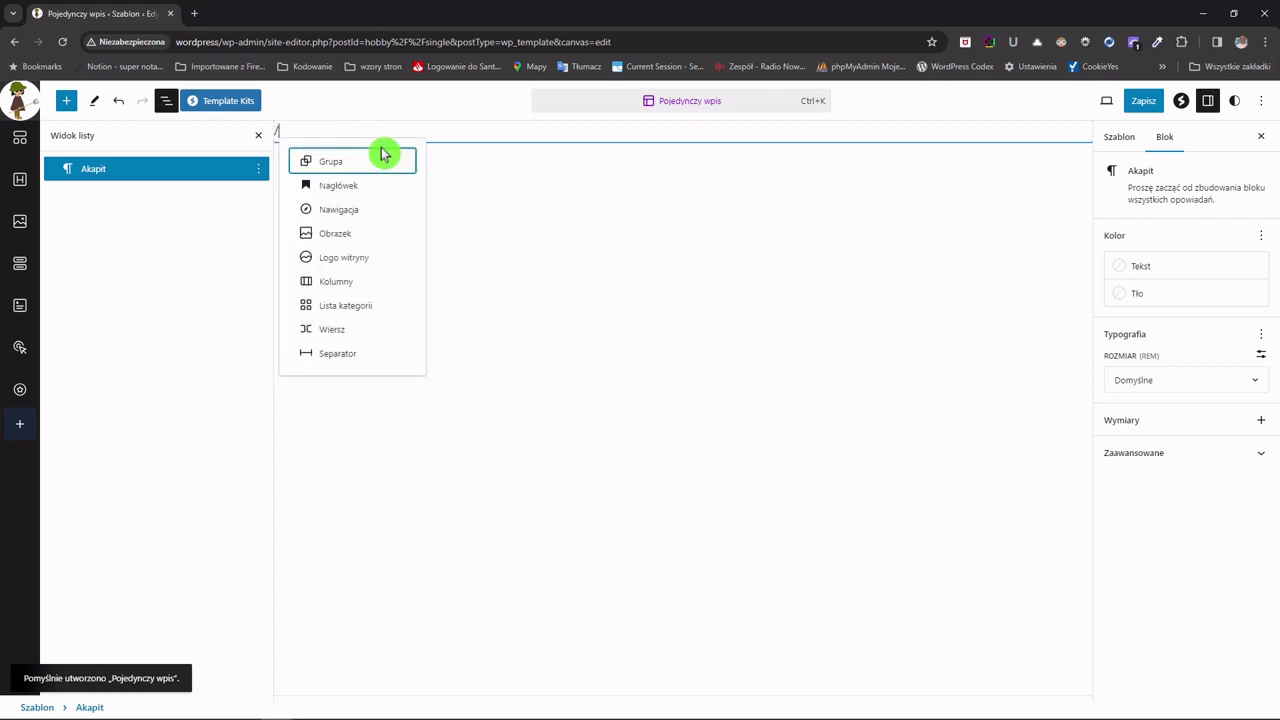
click(384, 155)
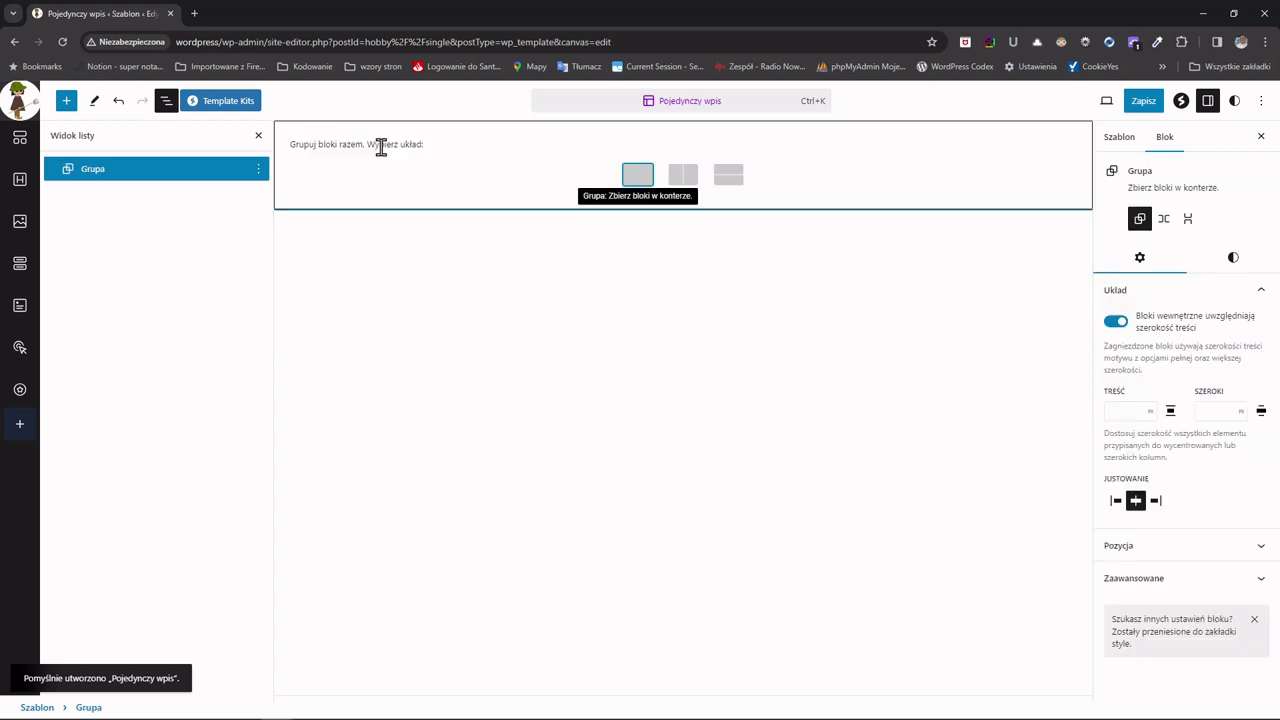
key(Return)
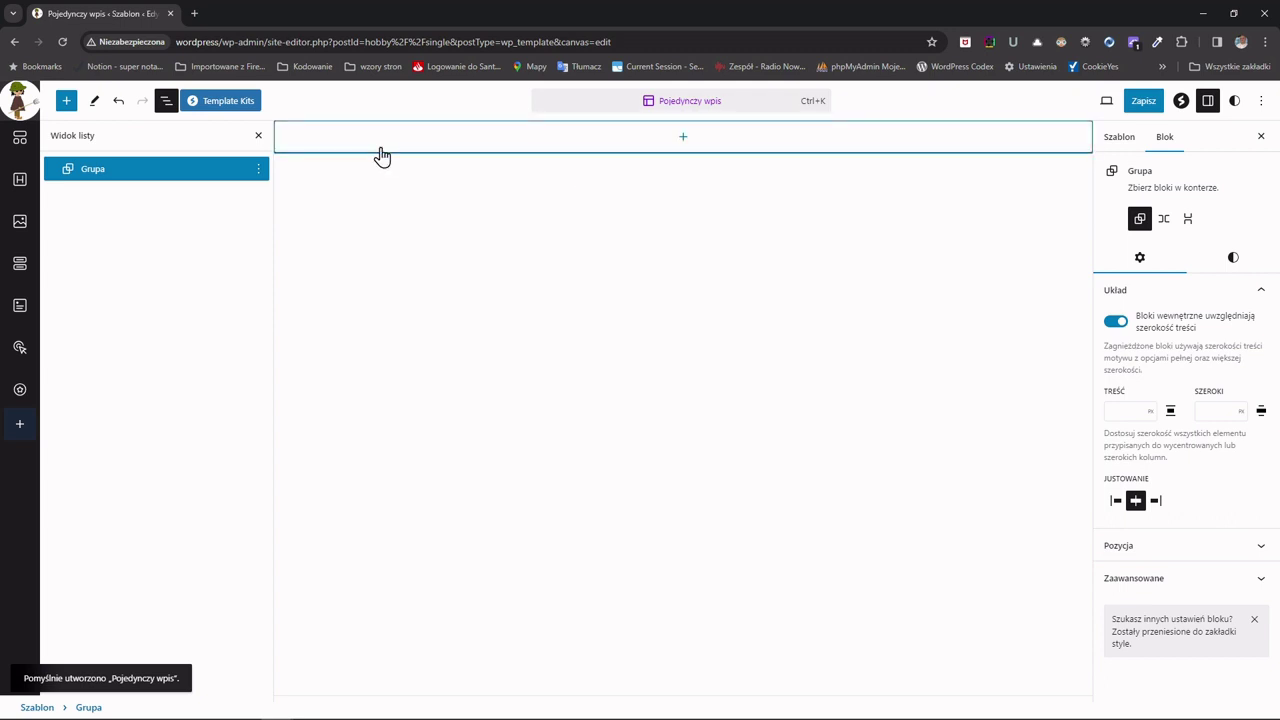
- Set the group's HTML element to <main> in its advanced settings
click(1262, 580)
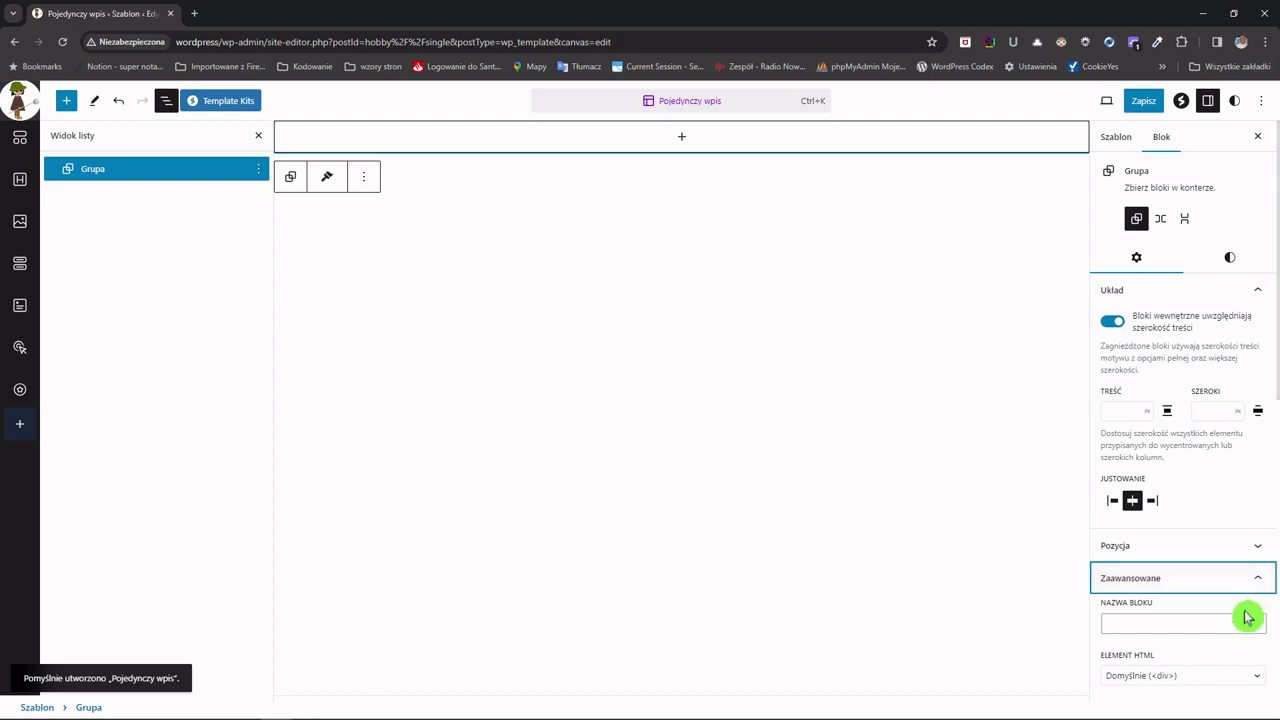
click(1200, 680)
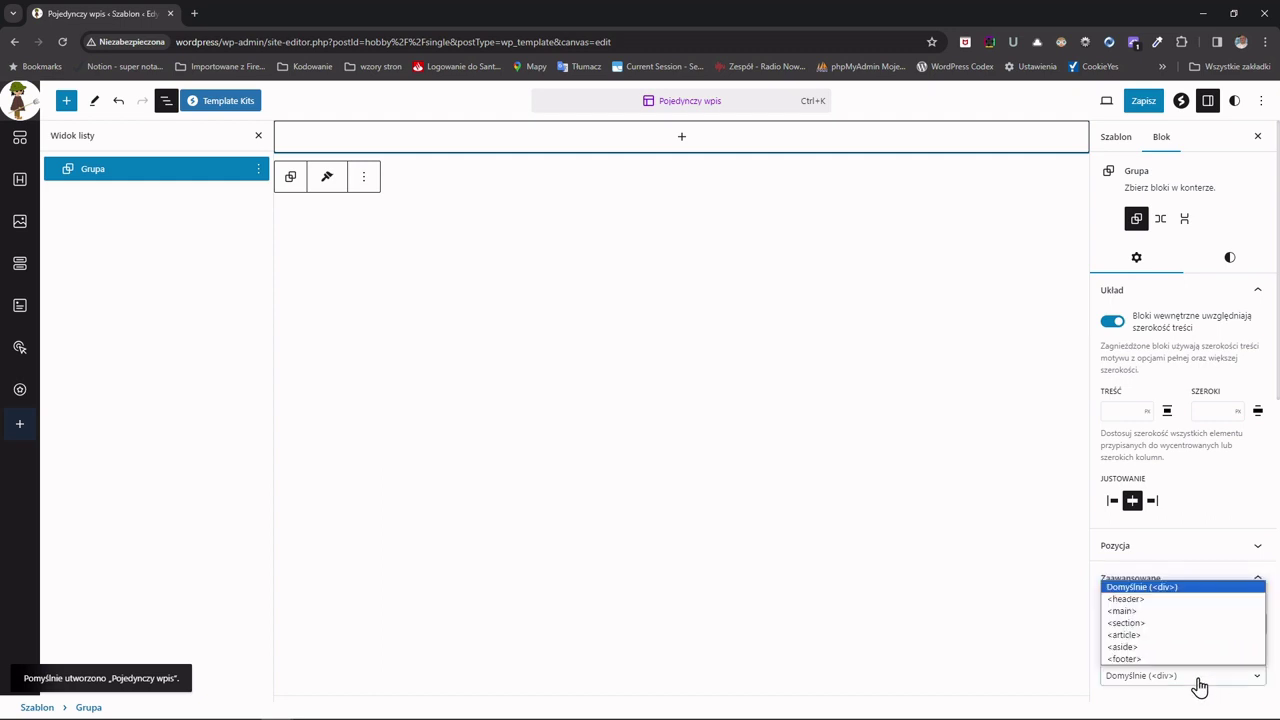
click(1140, 611)
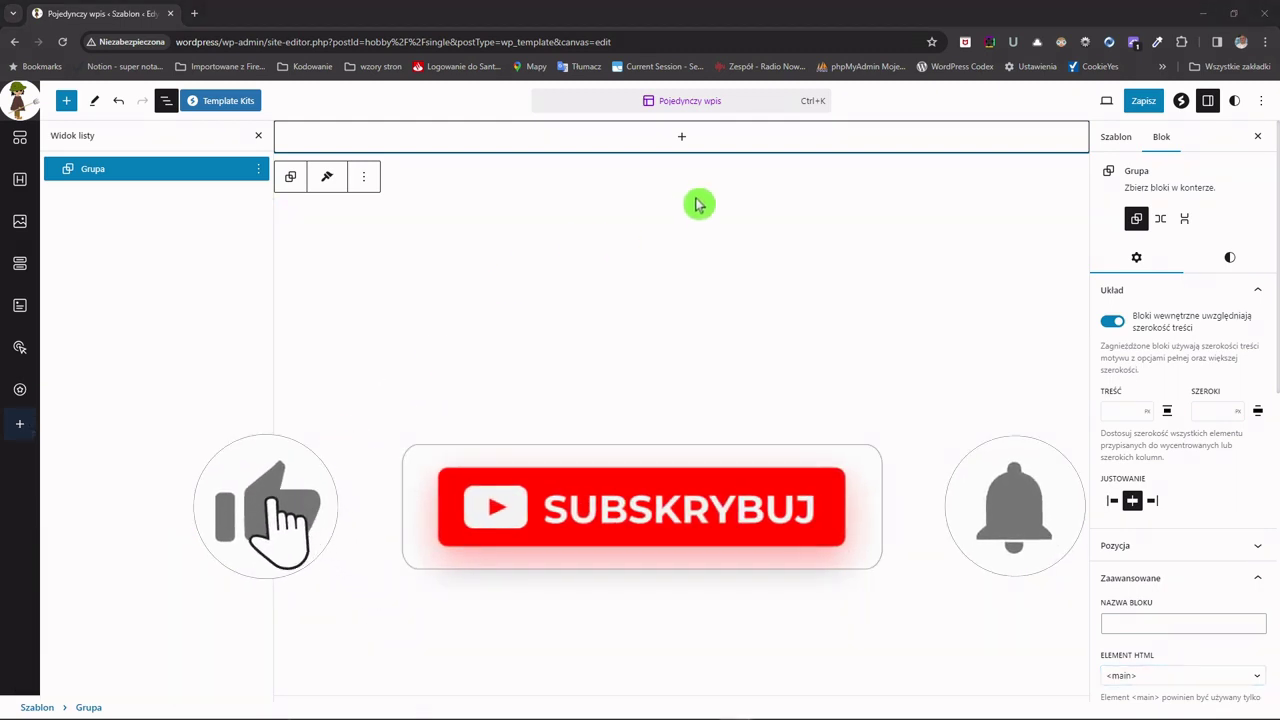
- Insert the "Główny header" template part inside the group
click(680, 138)
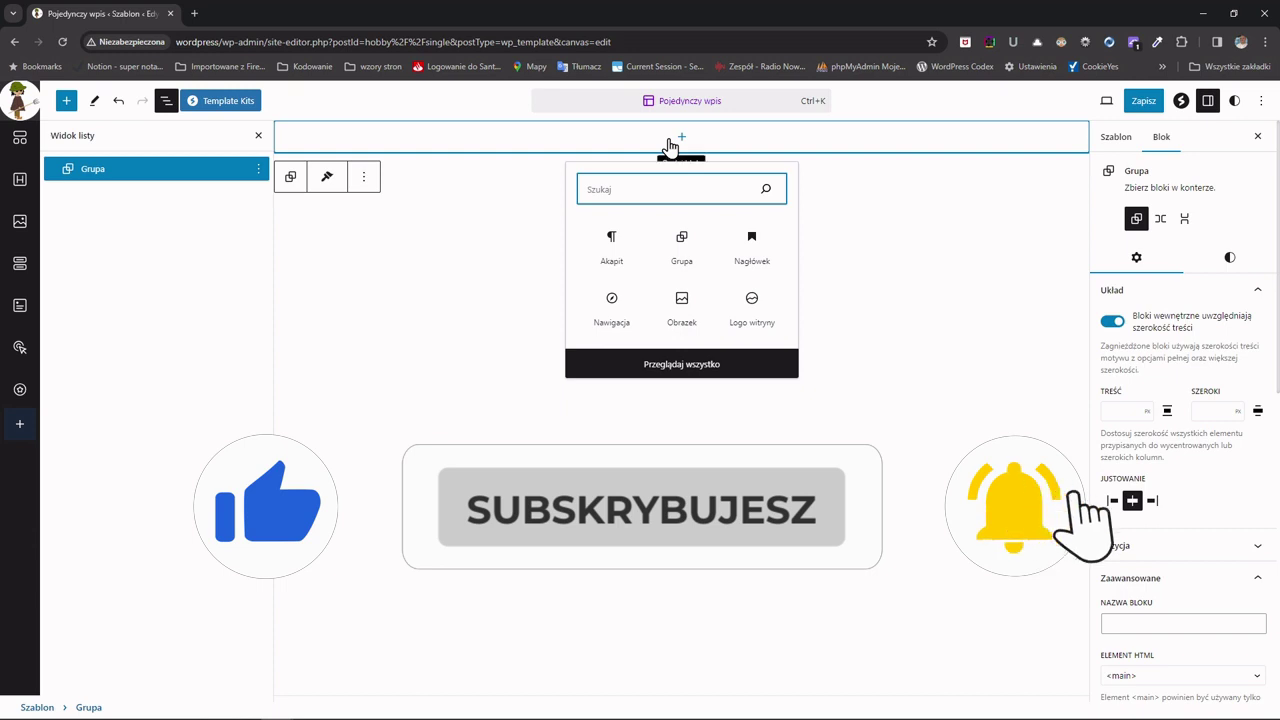
text(h)
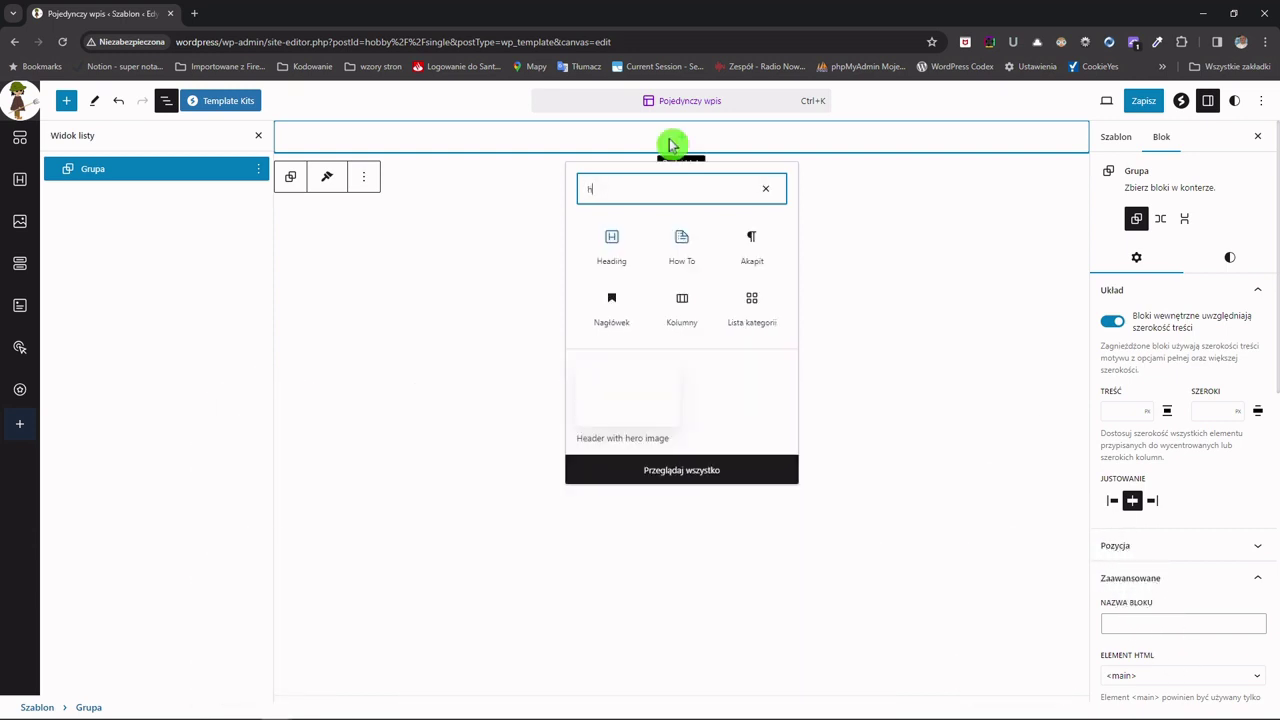
text(ea)
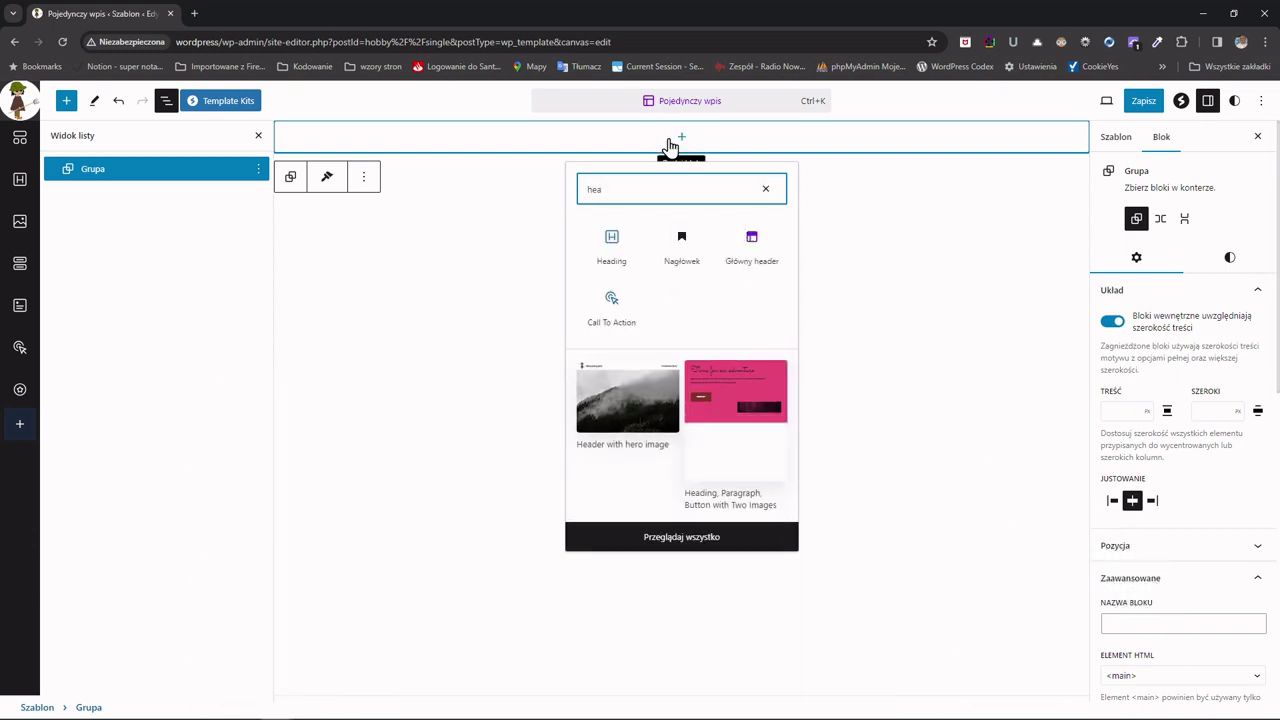
click(745, 247)
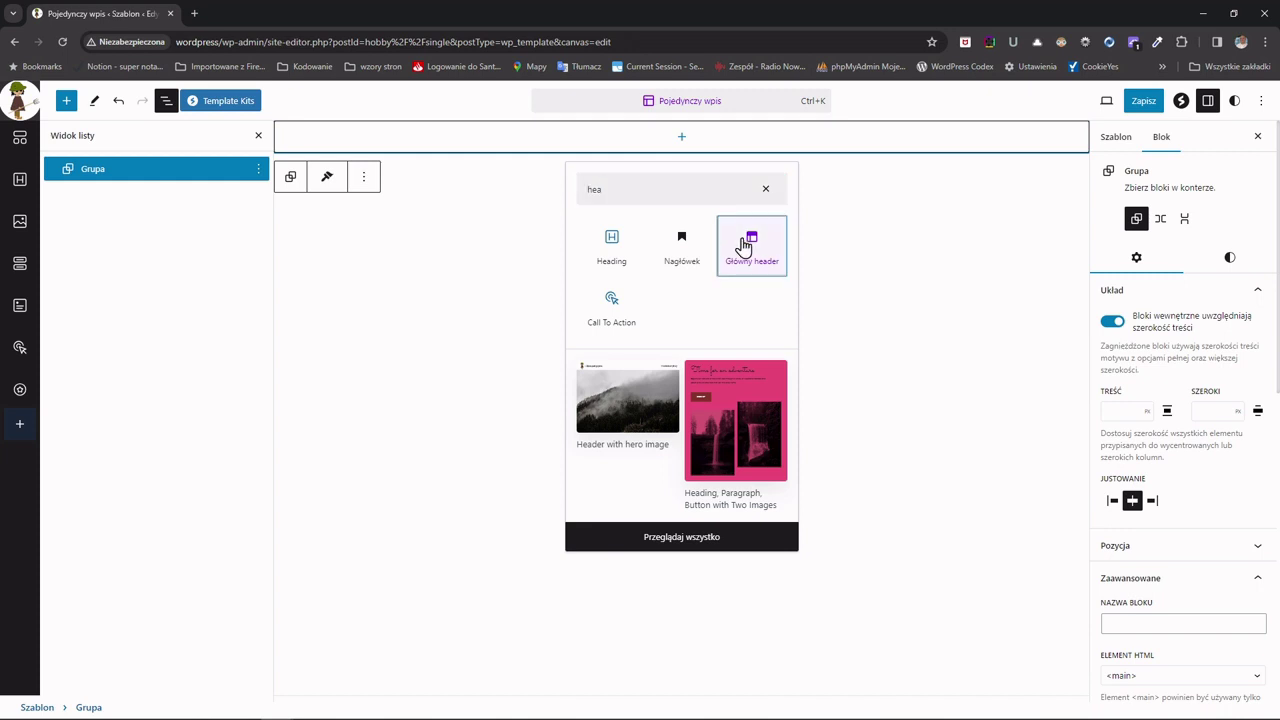
click(745, 247)
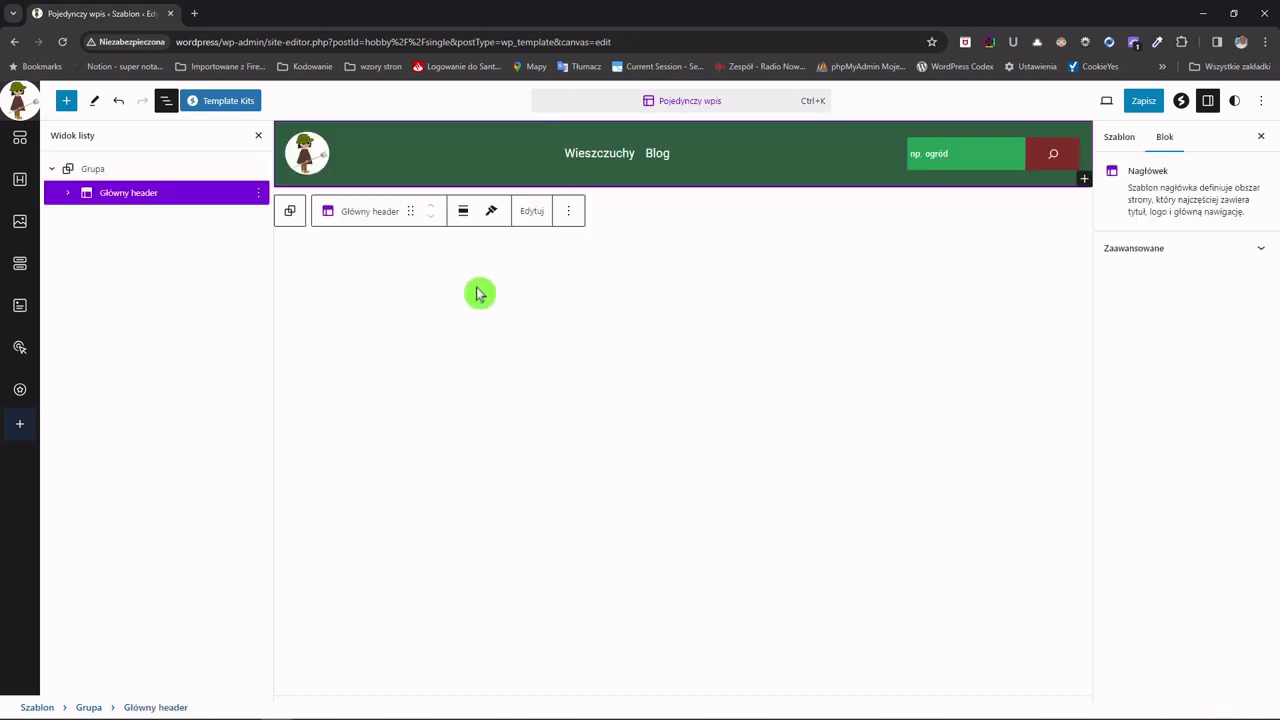
- Add an Okładka block below the header in the group and make it use the featured image
click(390, 303)
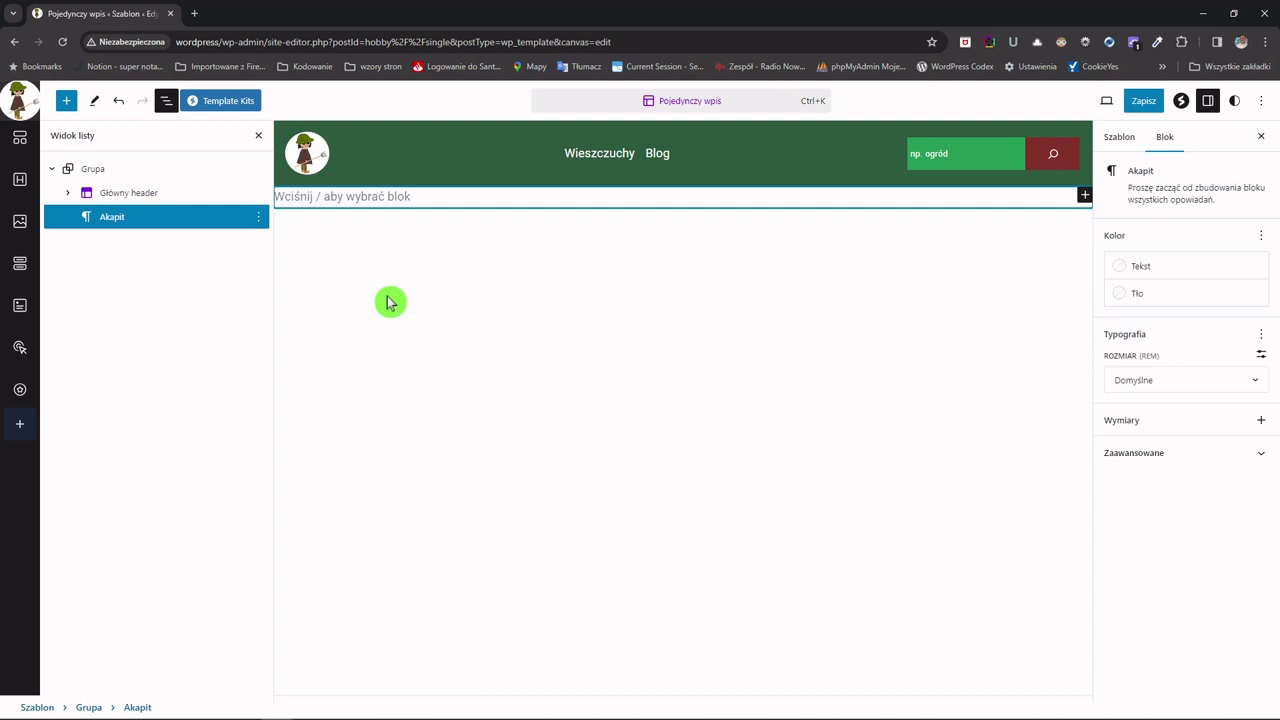
text(/ok)
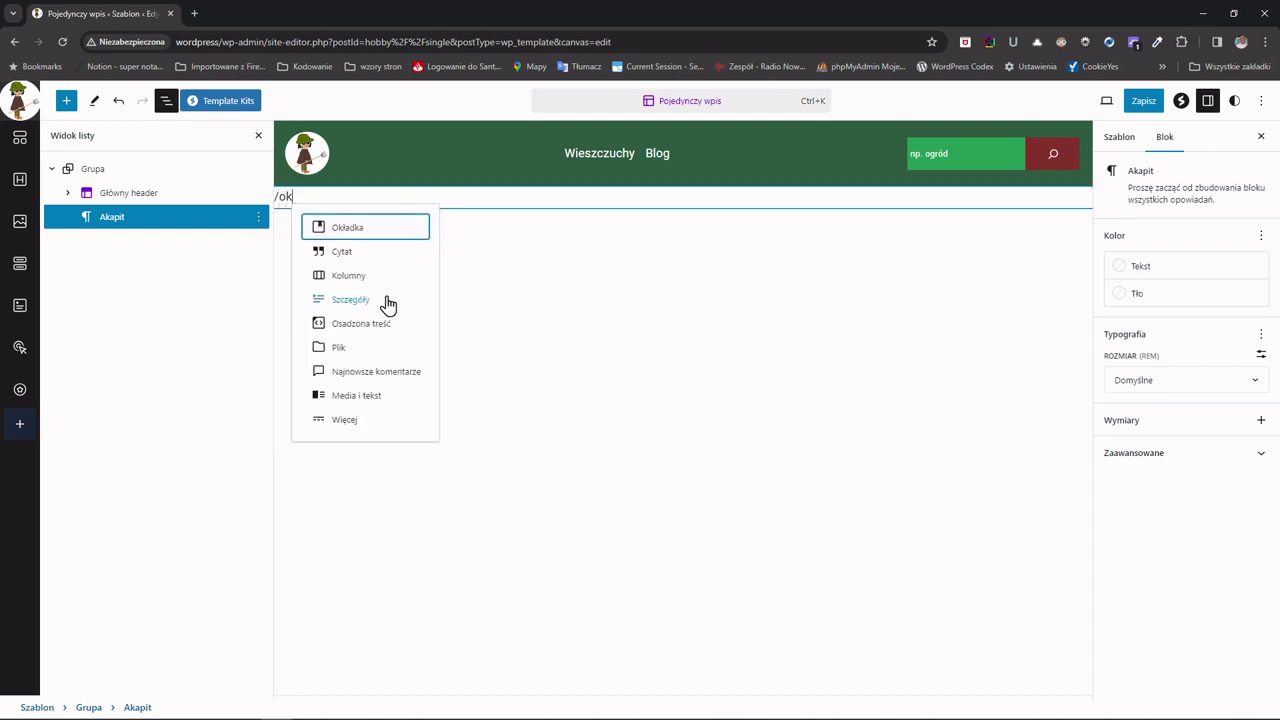
key(Return)
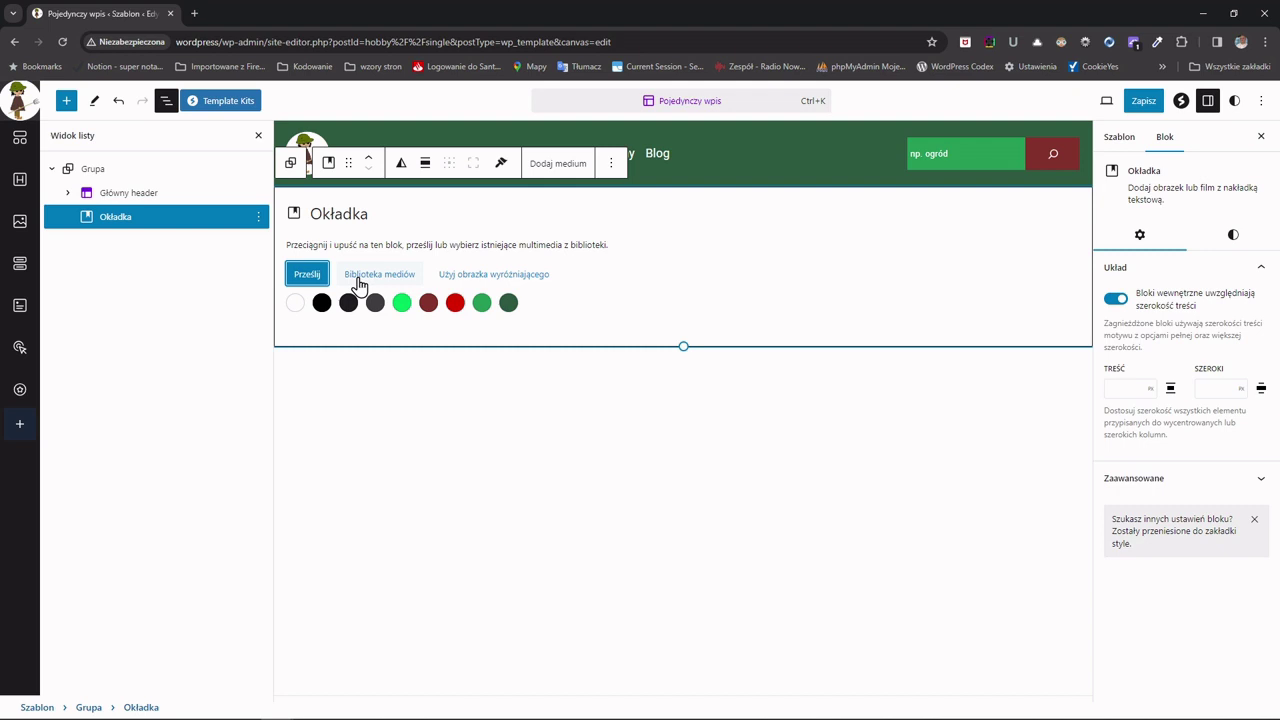
click(478, 283)
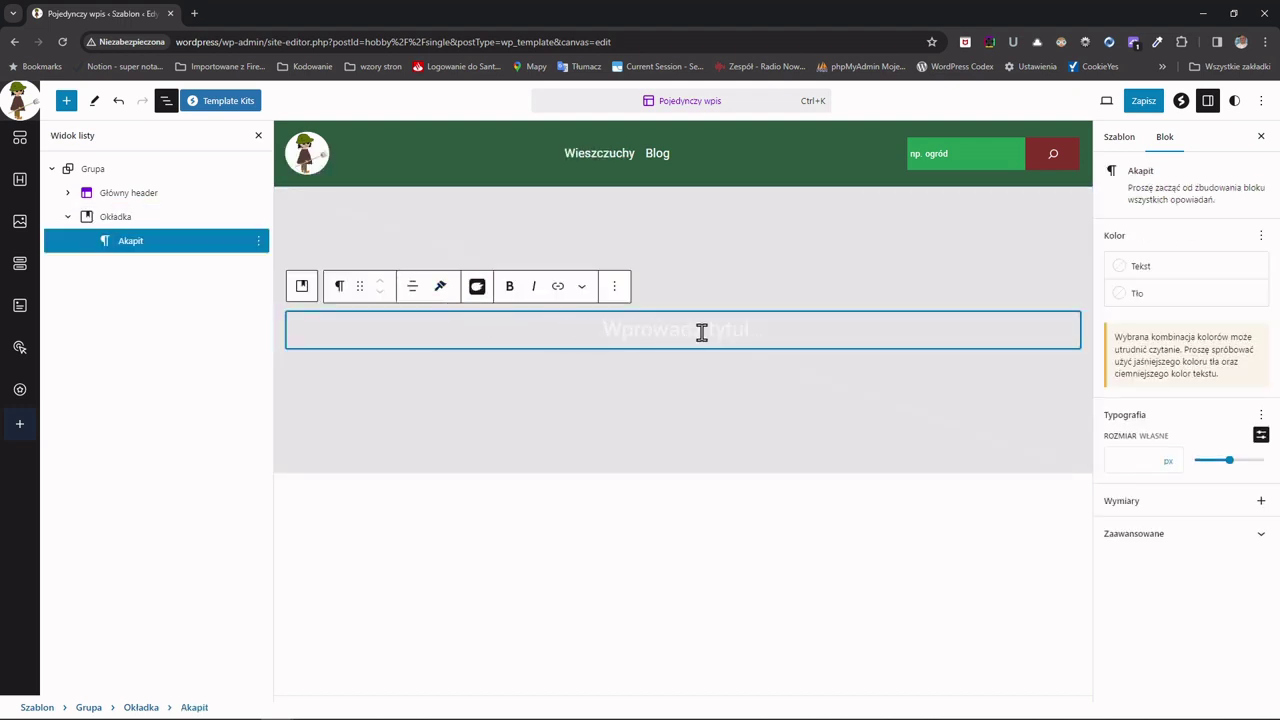
- Insert the Tytuł block inside the cover and center its text
text(/)
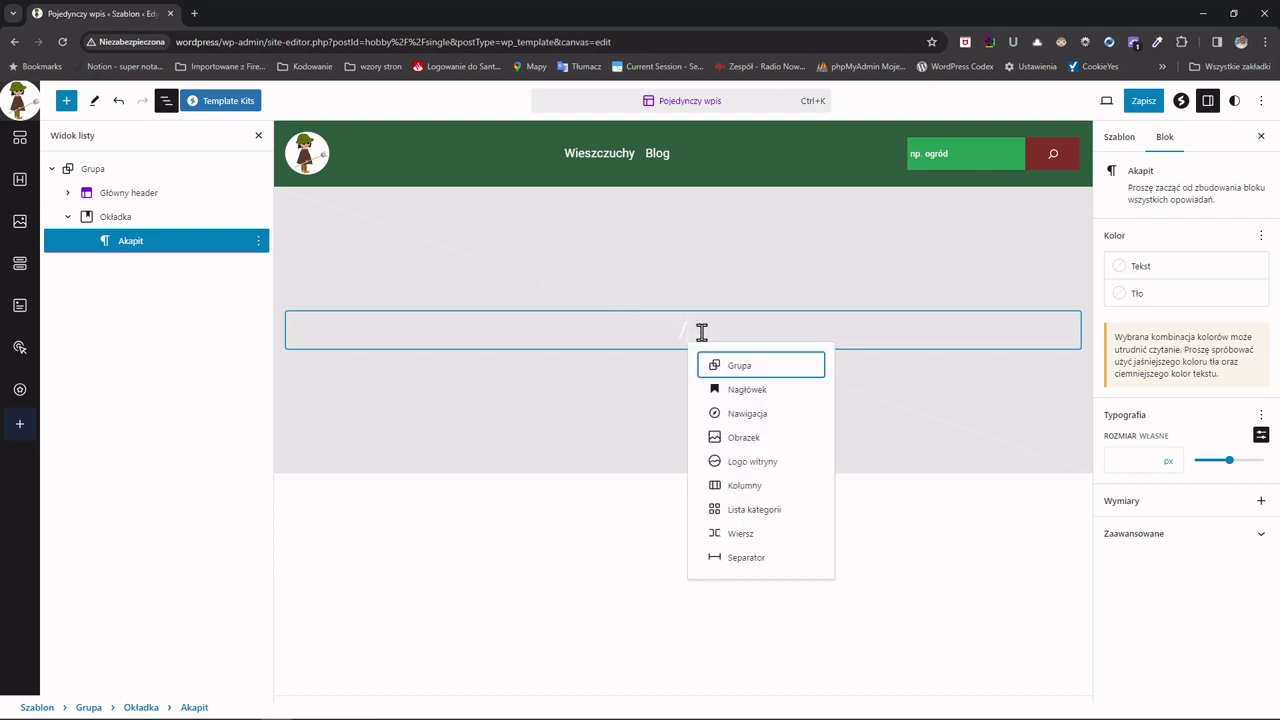
text(ty)
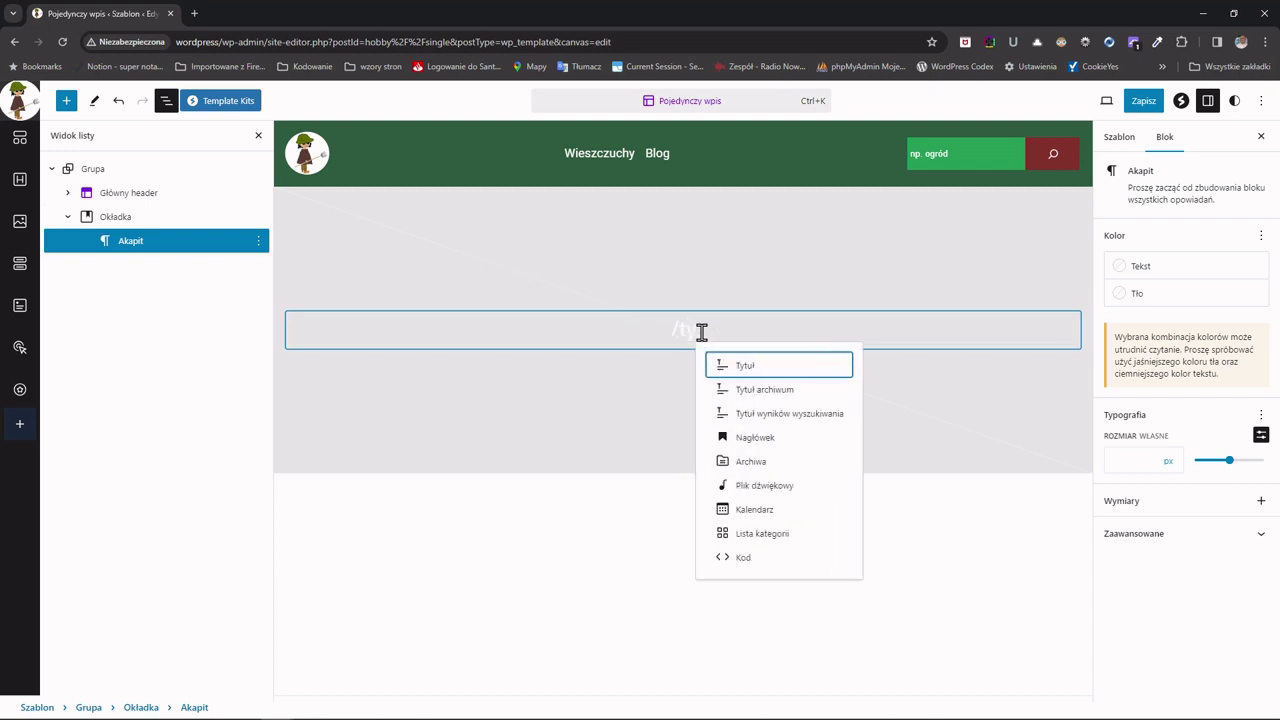
key(Return)
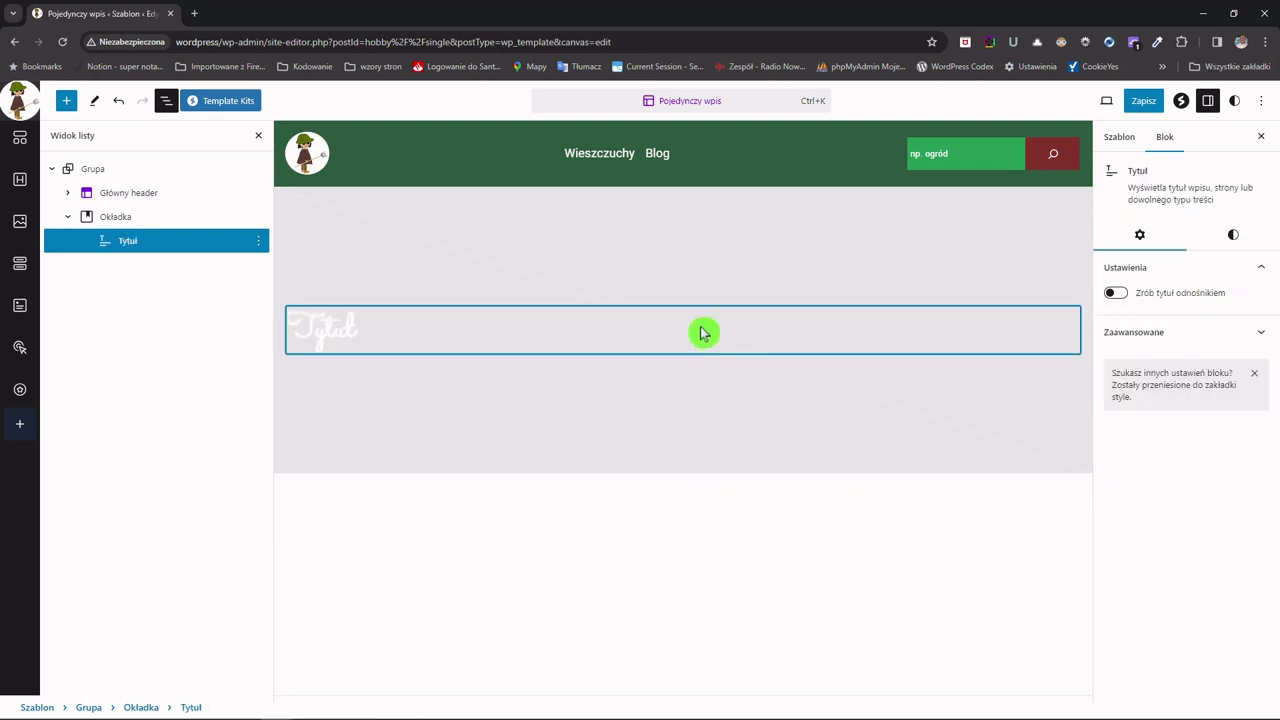
mouse_move(674, 289)
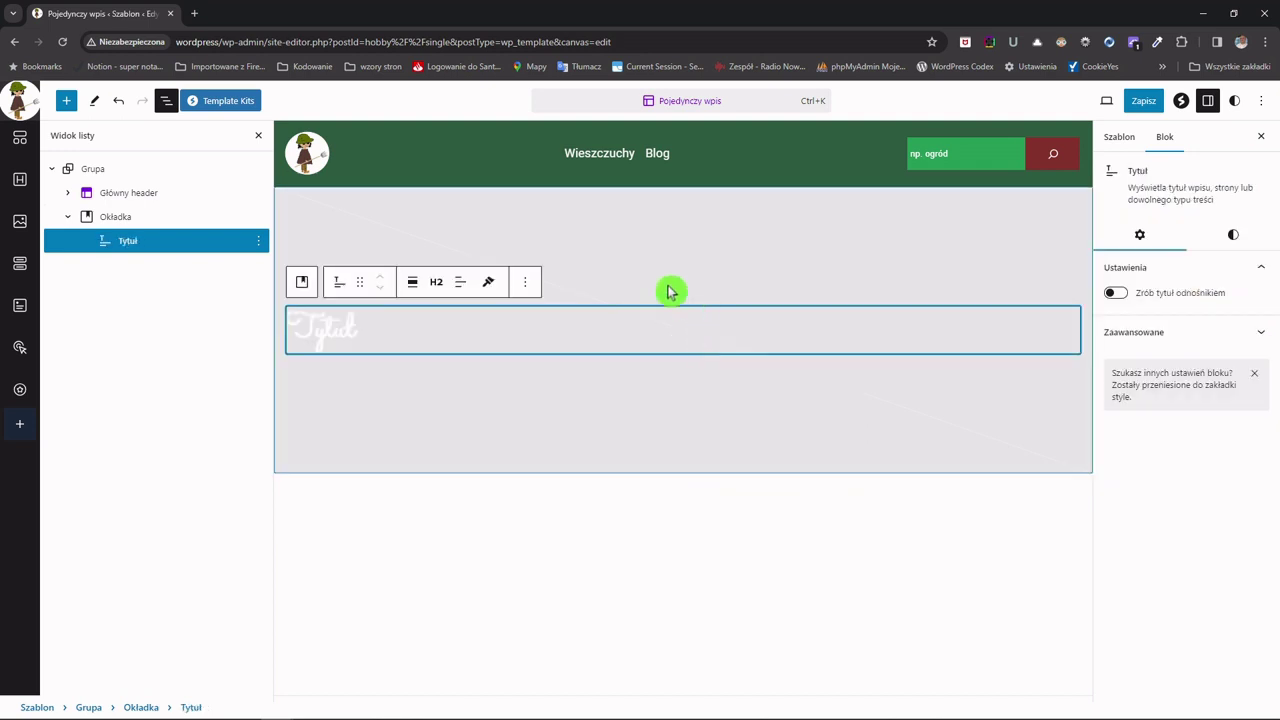
click(461, 289)
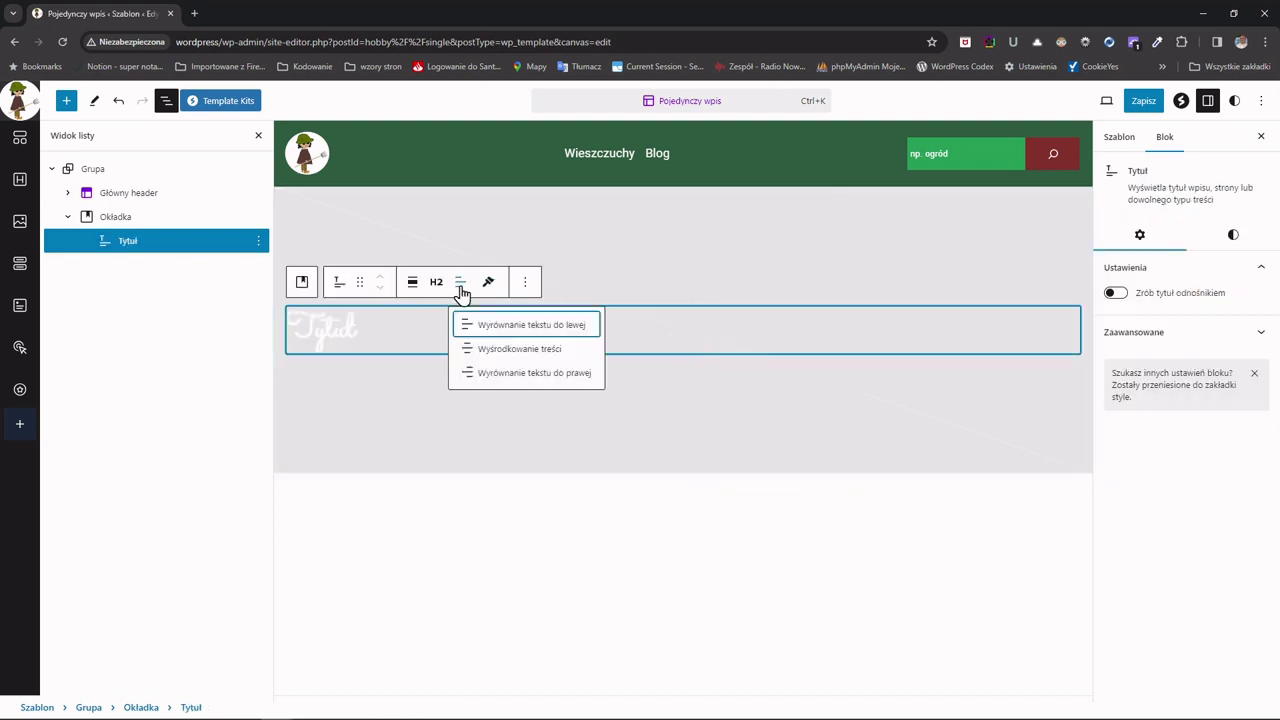
click(499, 350)
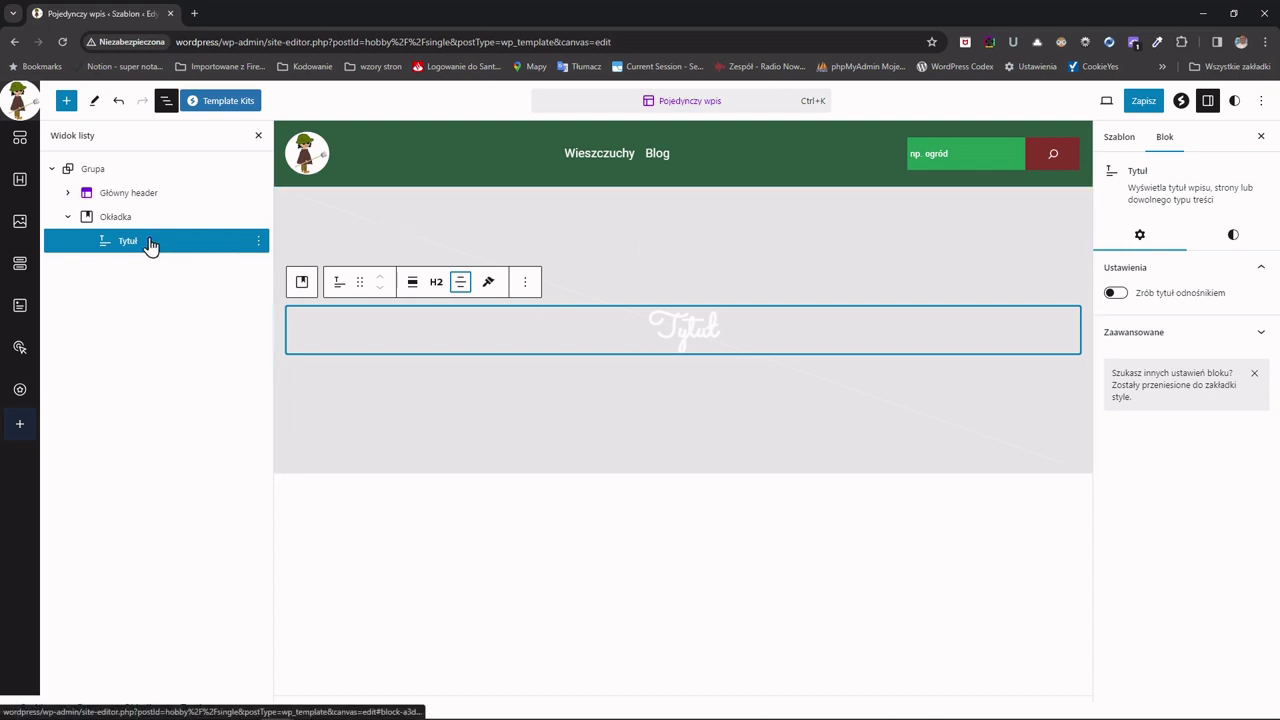
- Add an empty paragraph block to the cover and place it above the title
click(849, 309)
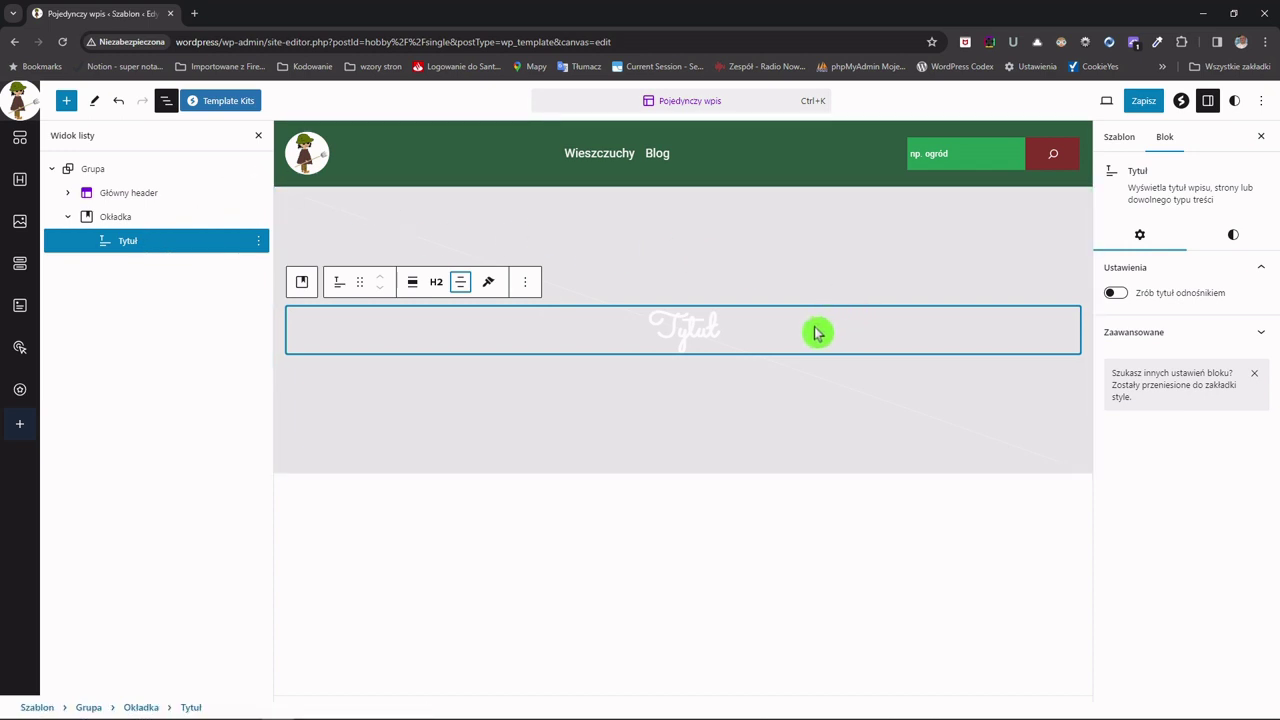
click(655, 327)
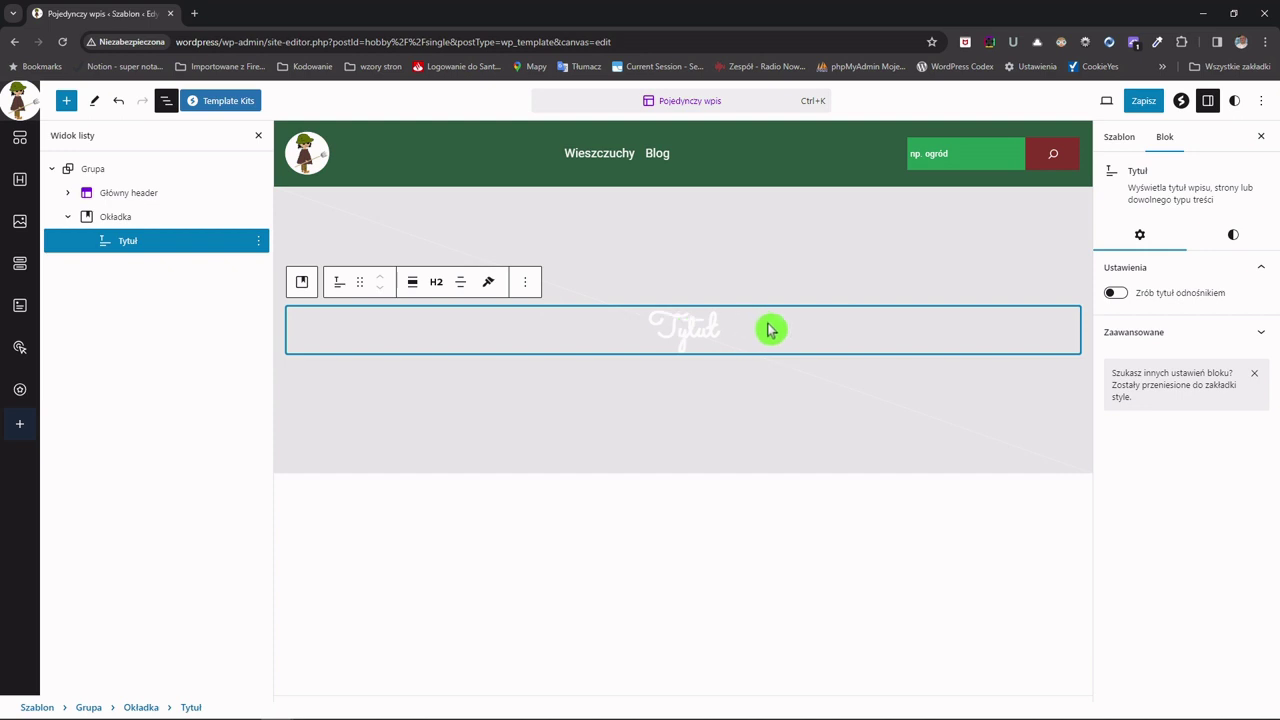
key(Return)
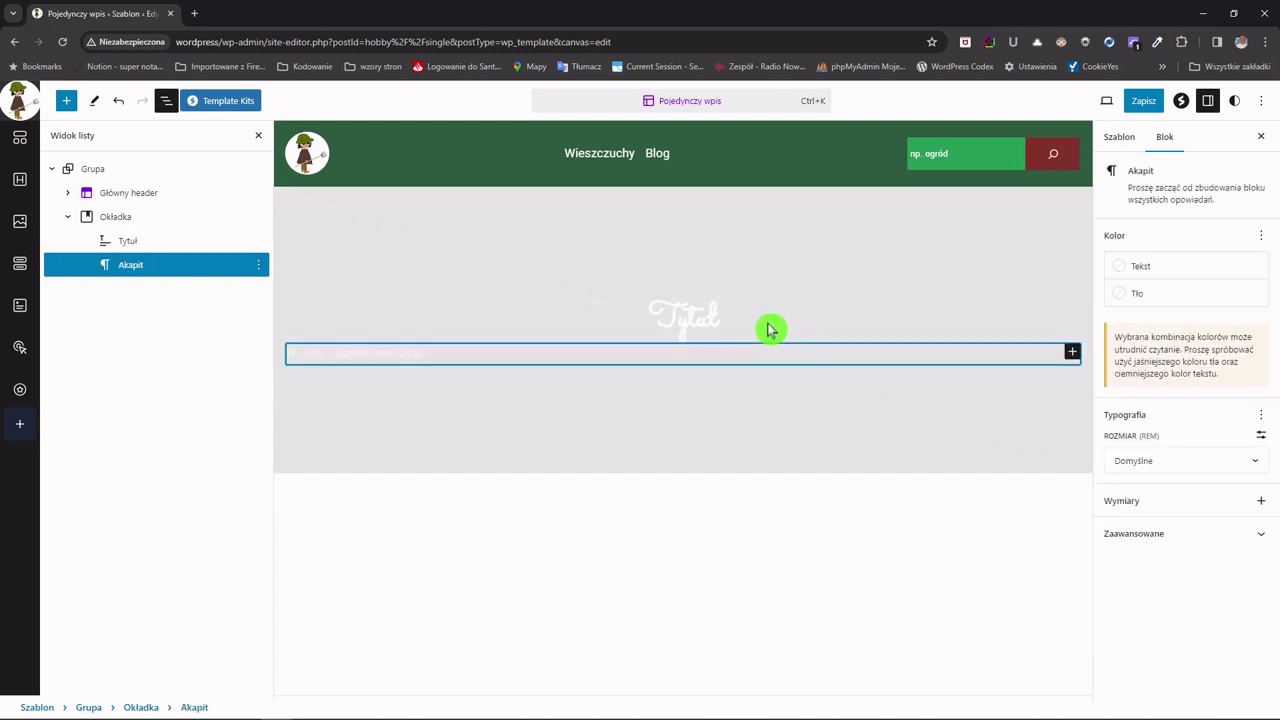
click(574, 358)
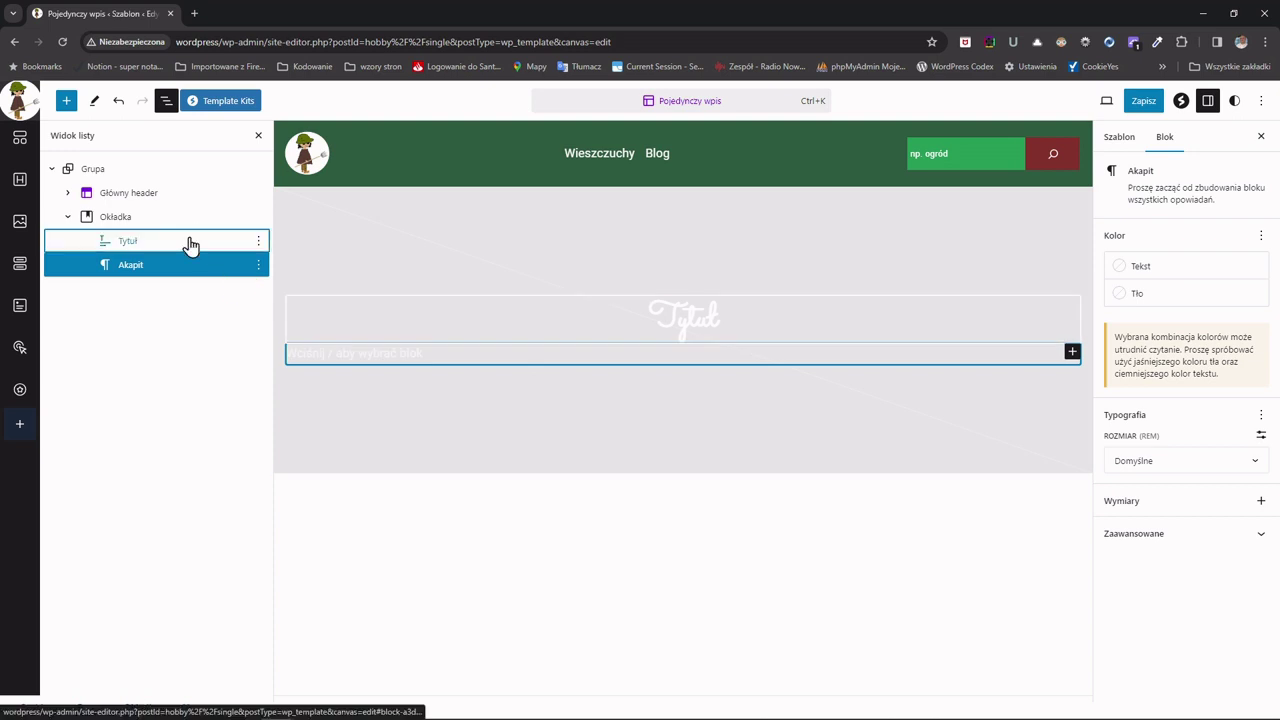
click(162, 250)
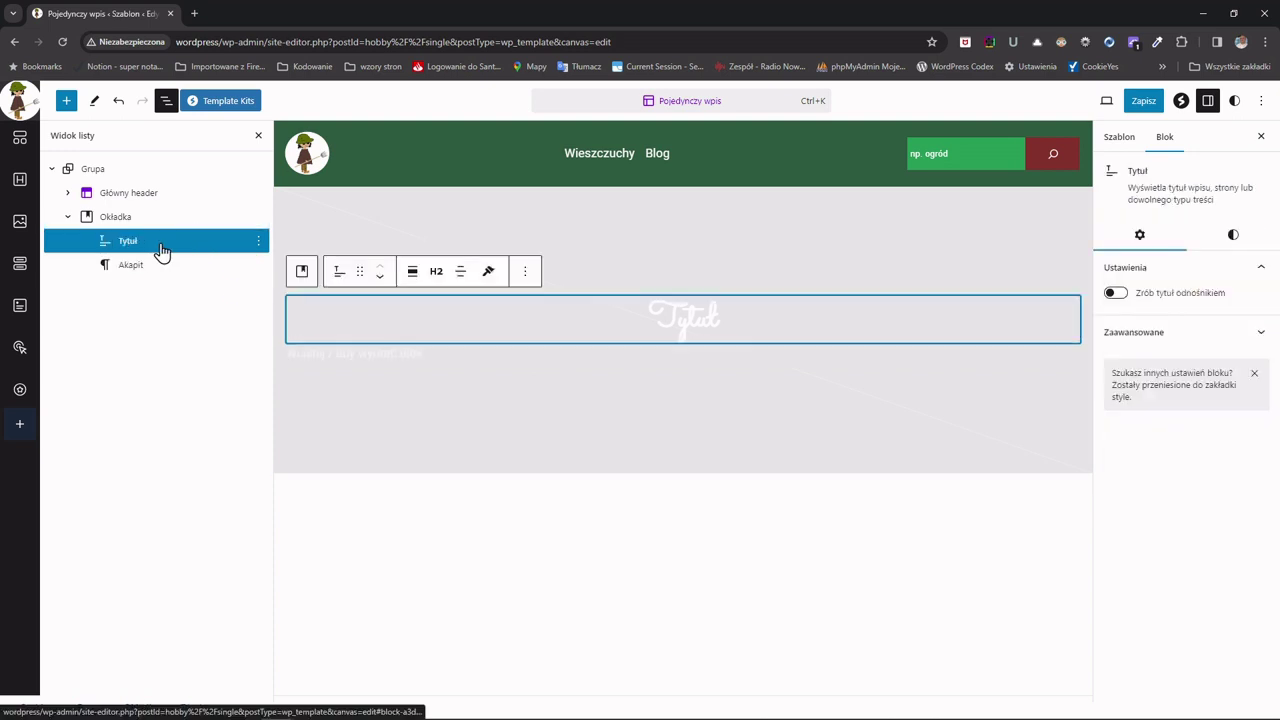
click(381, 278)
- Turn the empty paragraph above the title into a Wiersz layout block that arranges blocks horizontally
click(604, 310)
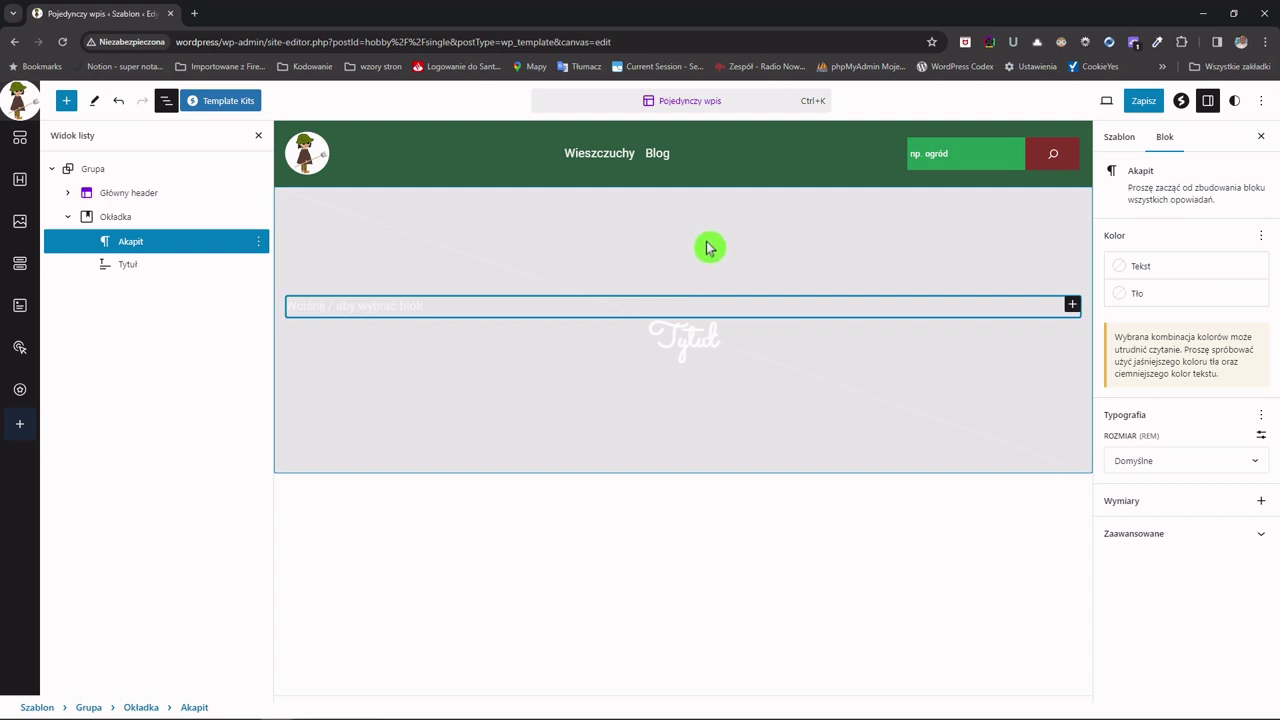
text(/wier)
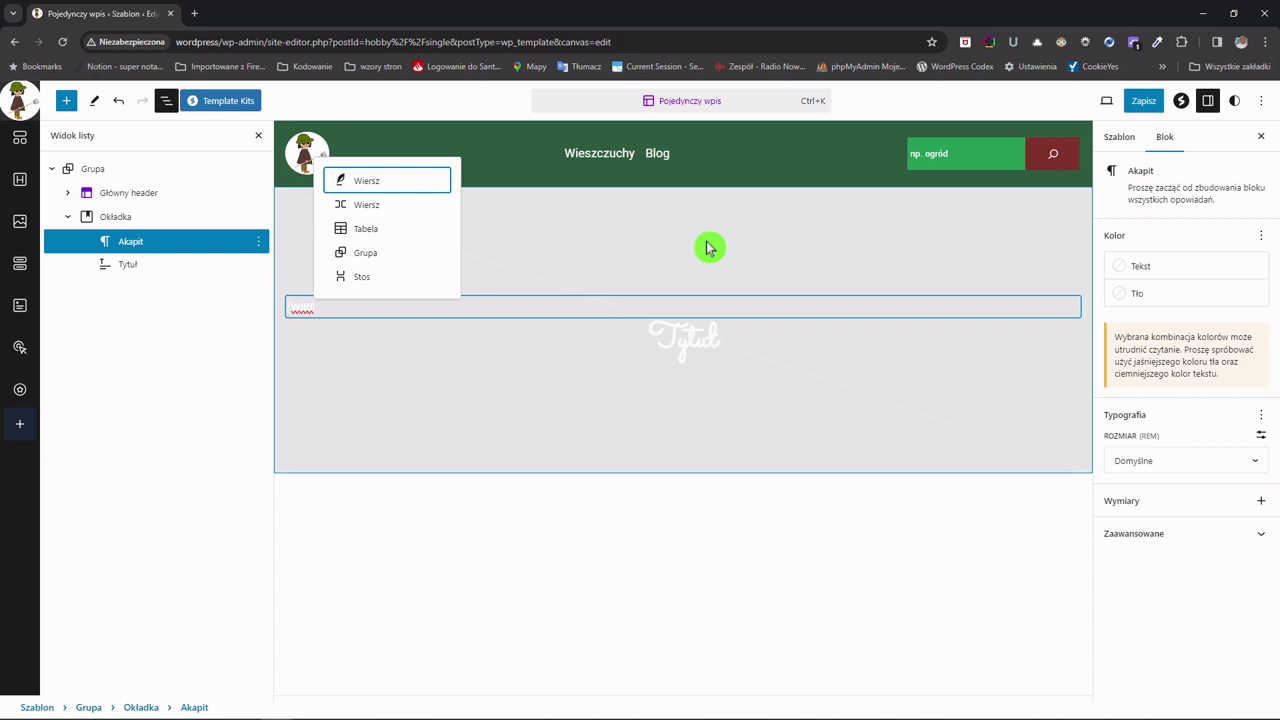
click(366, 205)
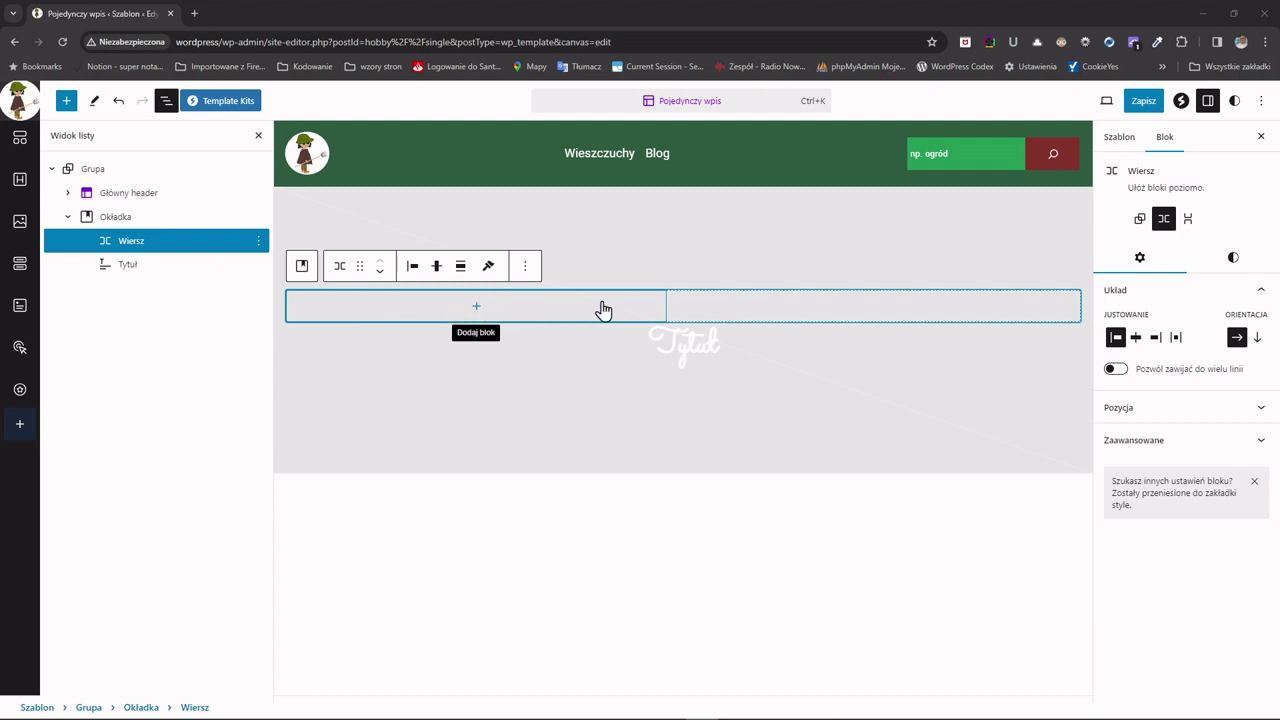
- Insert a Data block into the empty Wiersz row above the title
click(703, 307)
click(477, 310)
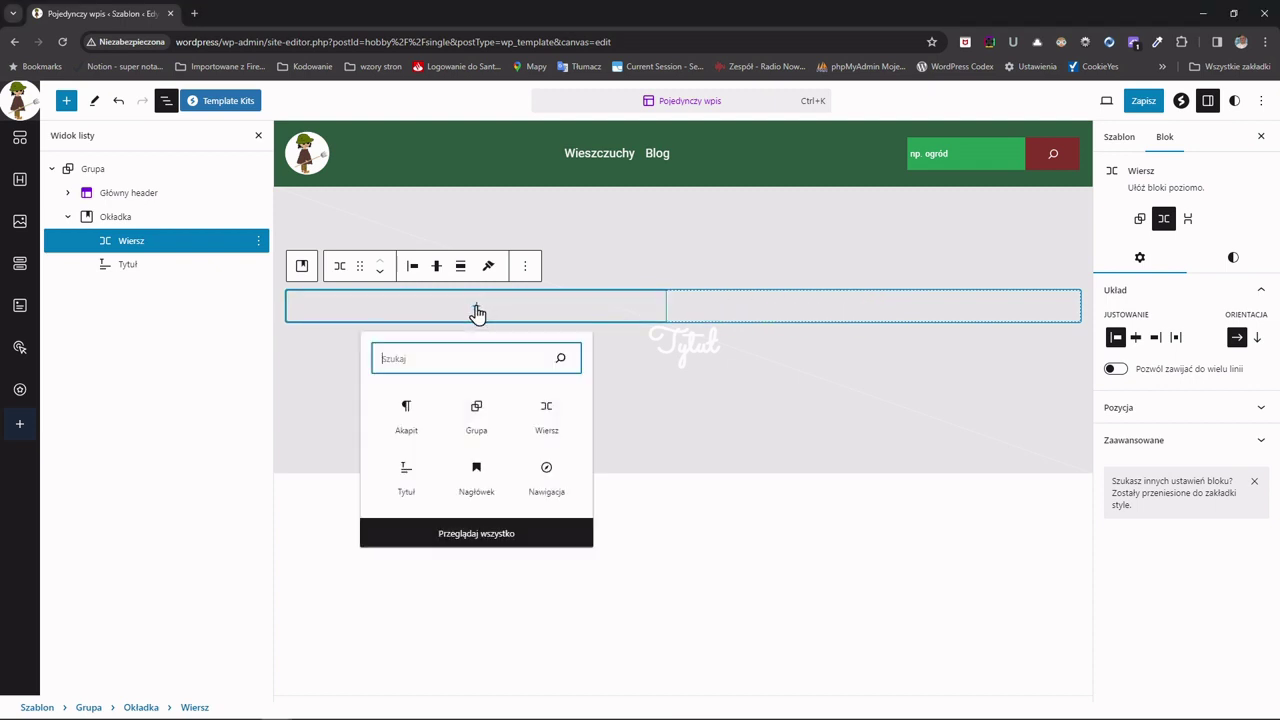
text(/da)
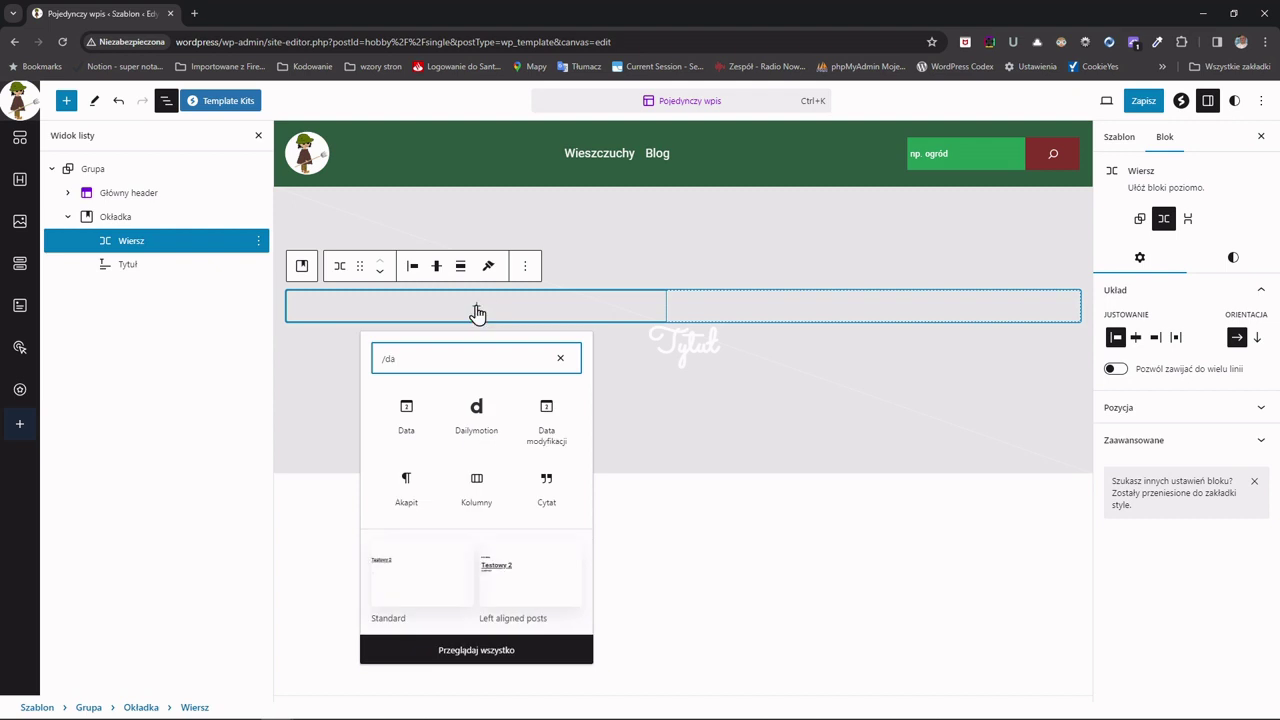
click(416, 426)
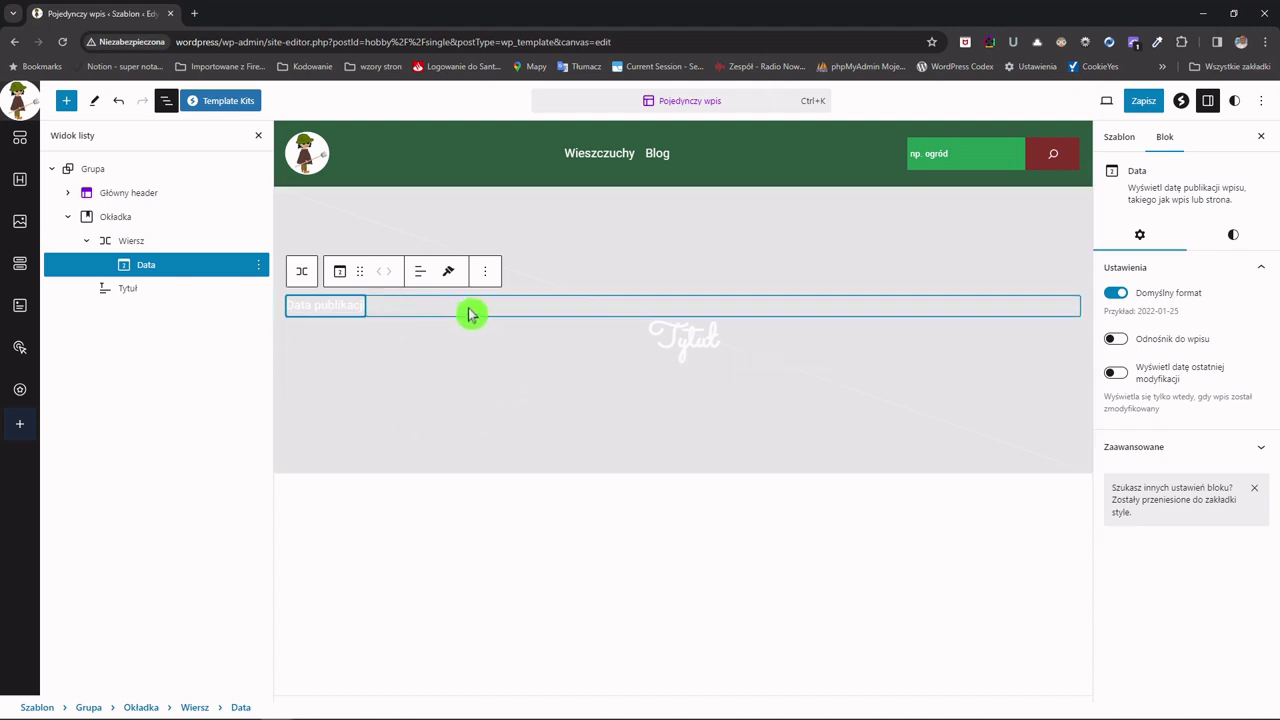
- Add an Akapit block with the text "przez" after the publication date in the Wiersz row
click(183, 248)
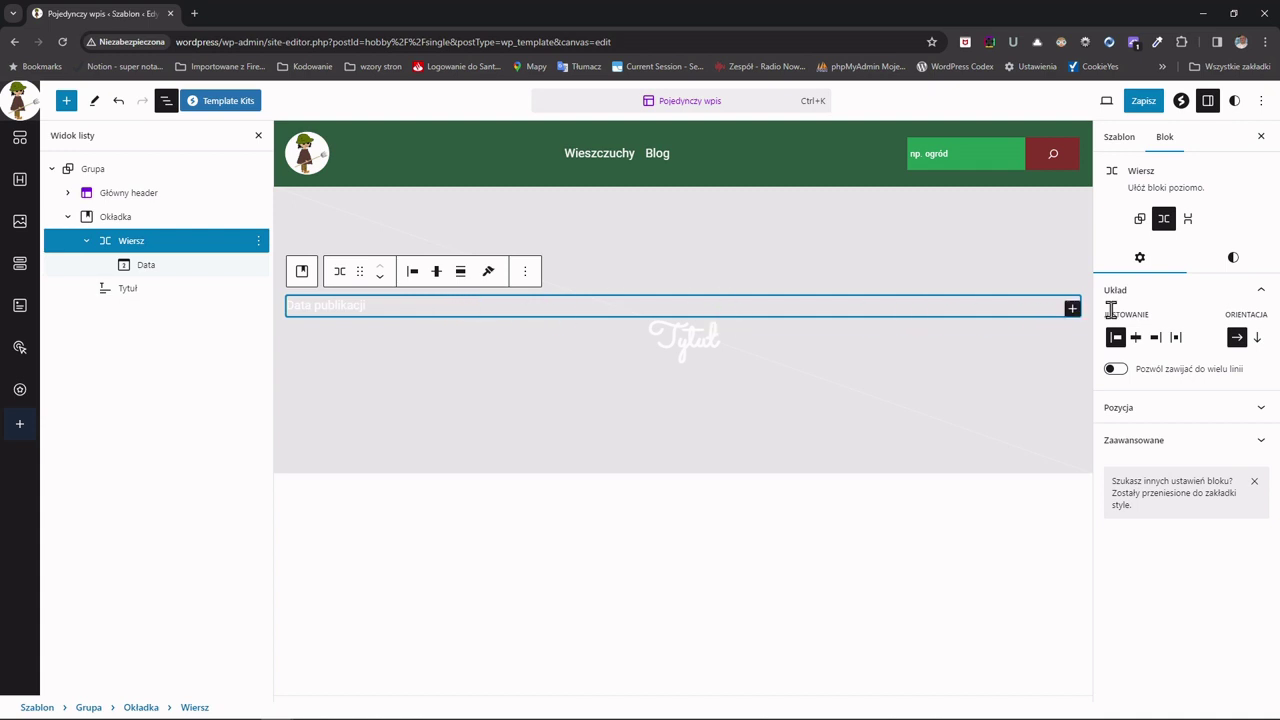
click(1072, 310)
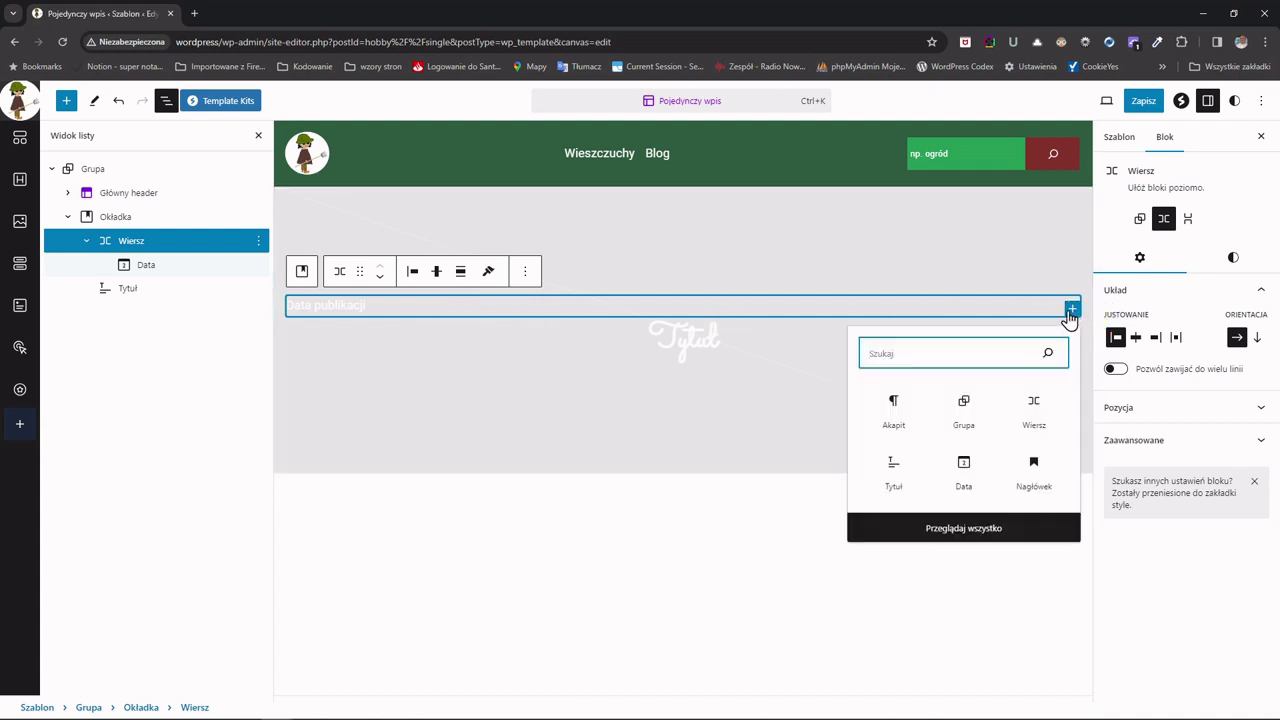
click(894, 410)
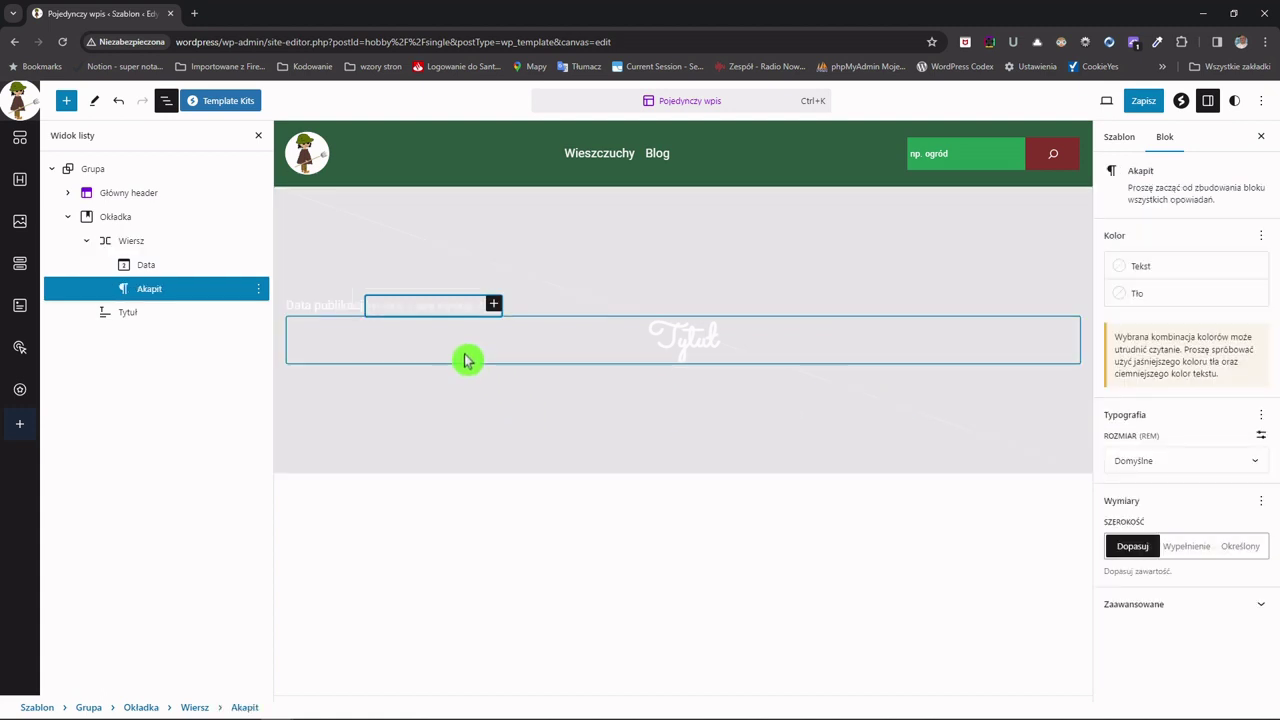
text(przez)
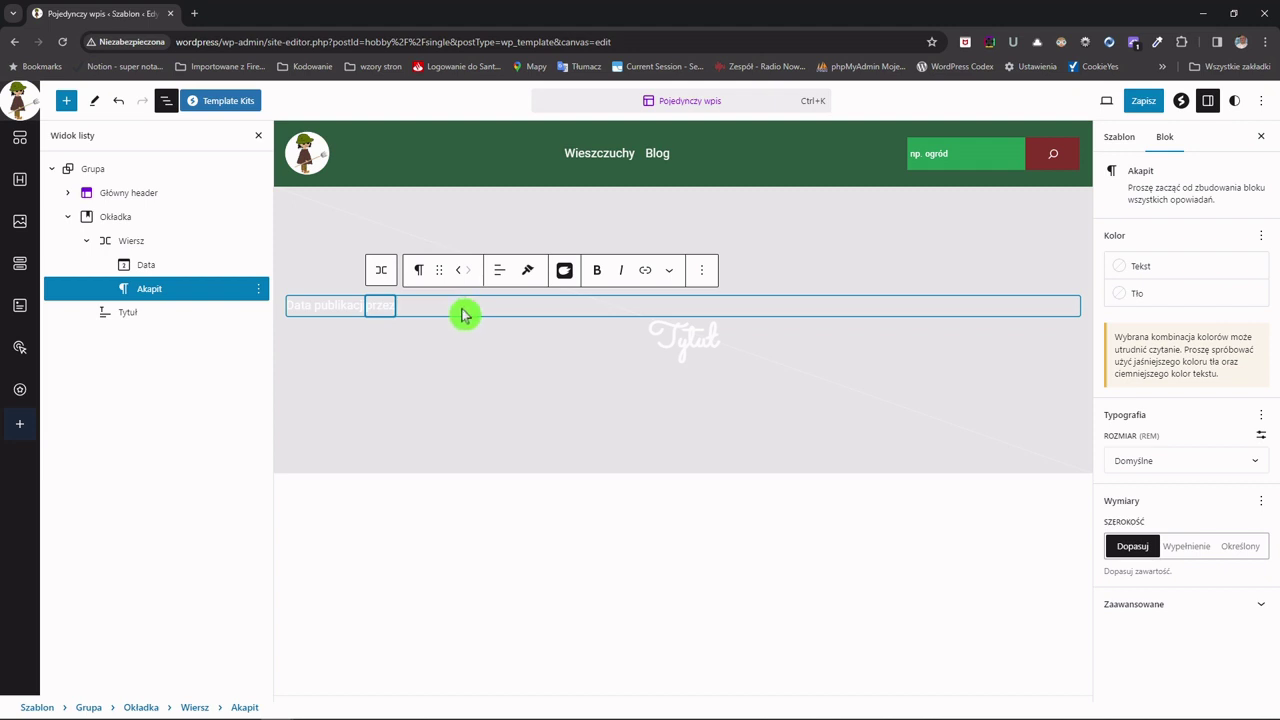
- Add the Nazwa autora block after the "przez" paragraph in the Wiersz row
click(157, 243)
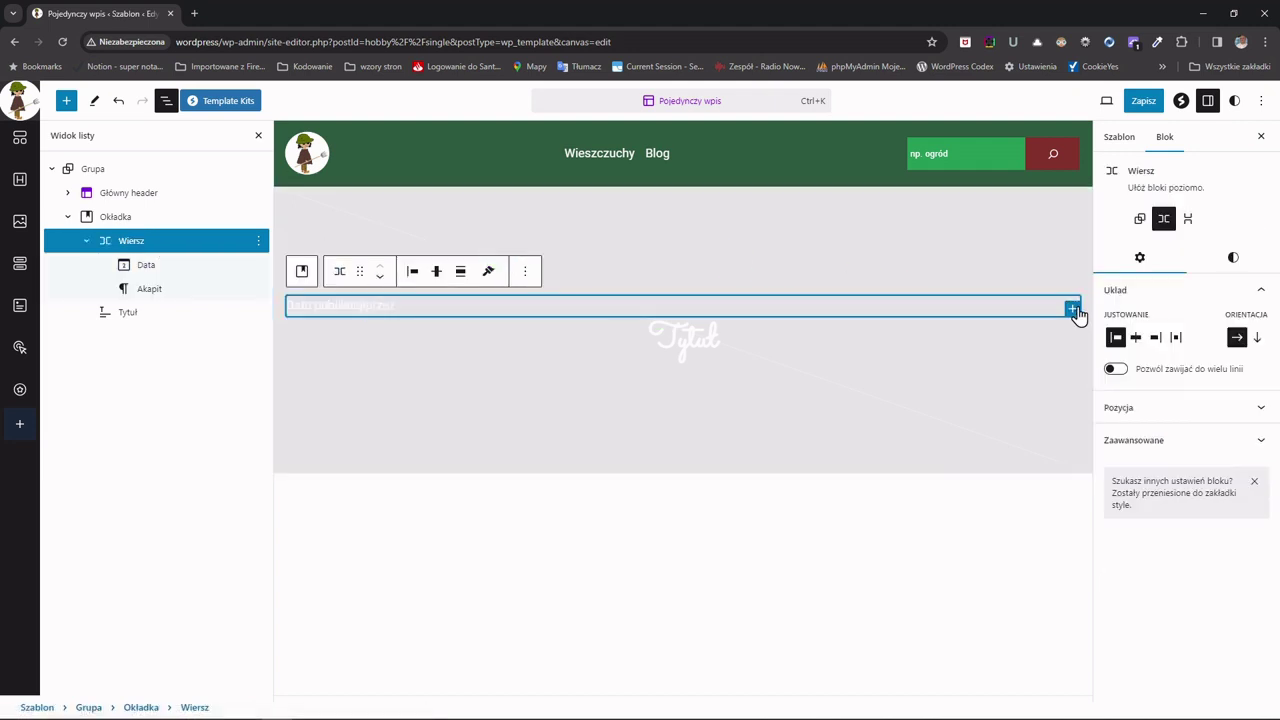
click(1072, 309)
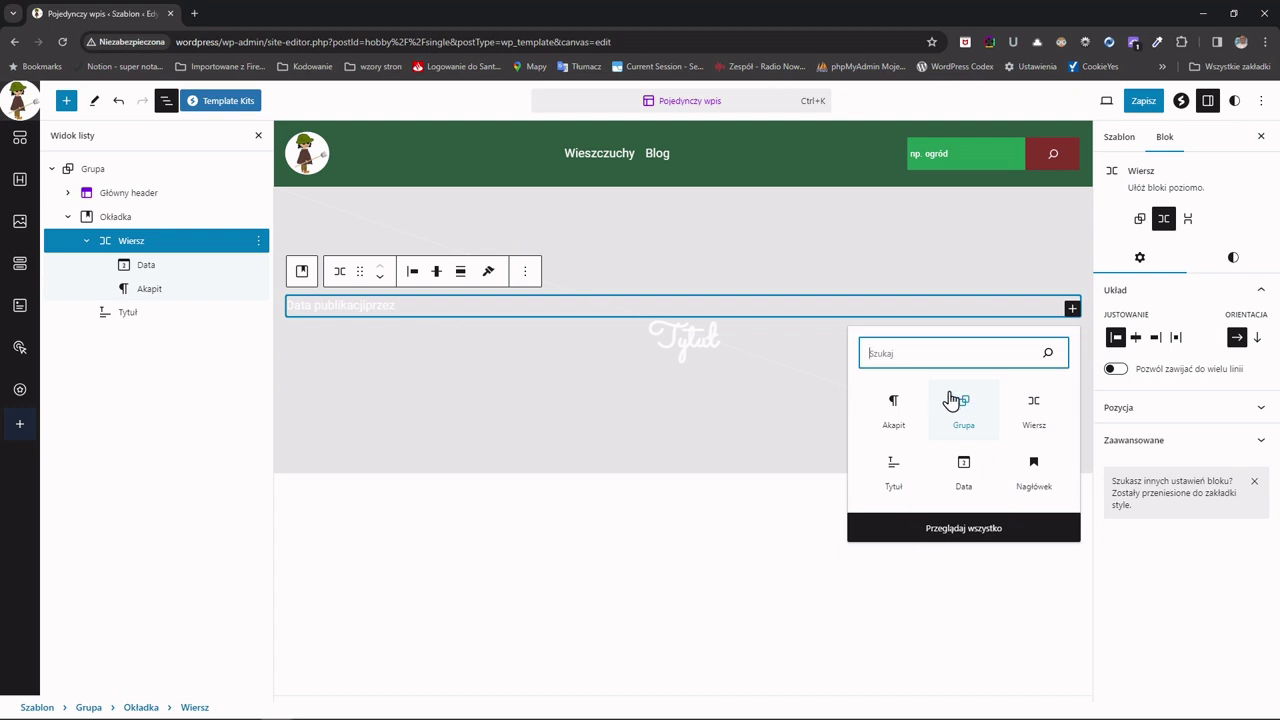
text(naz)
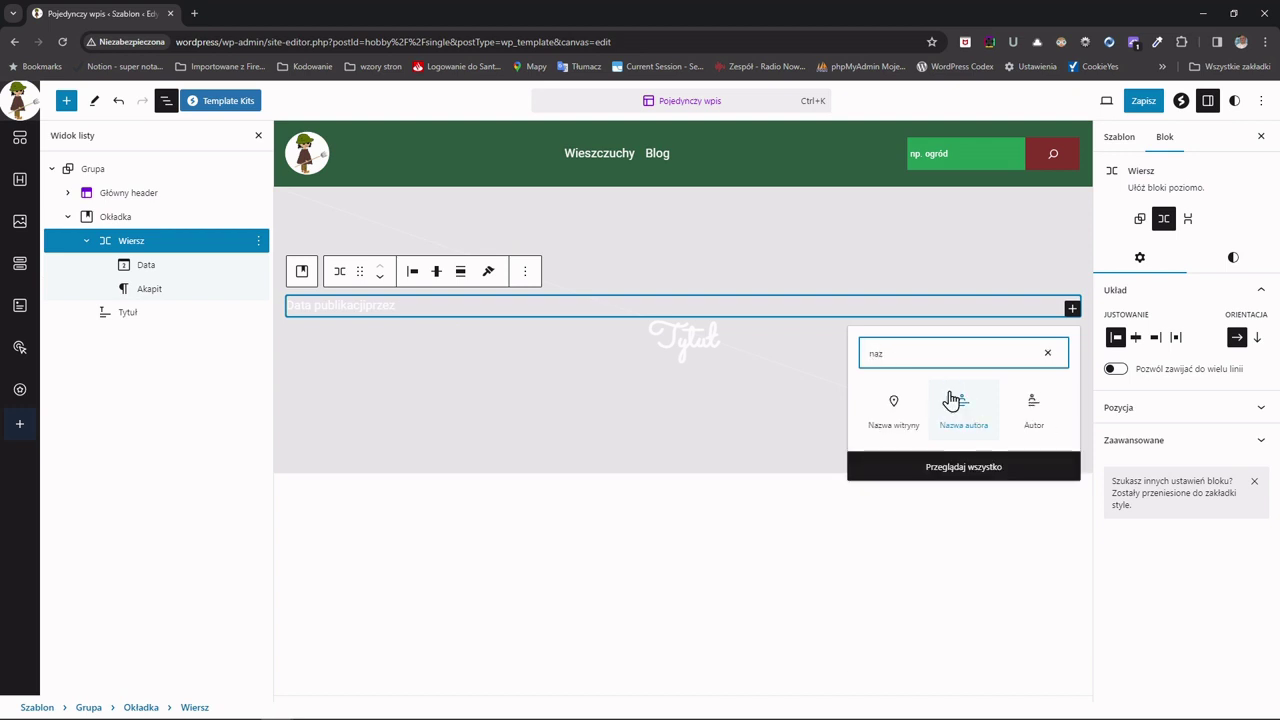
click(963, 406)
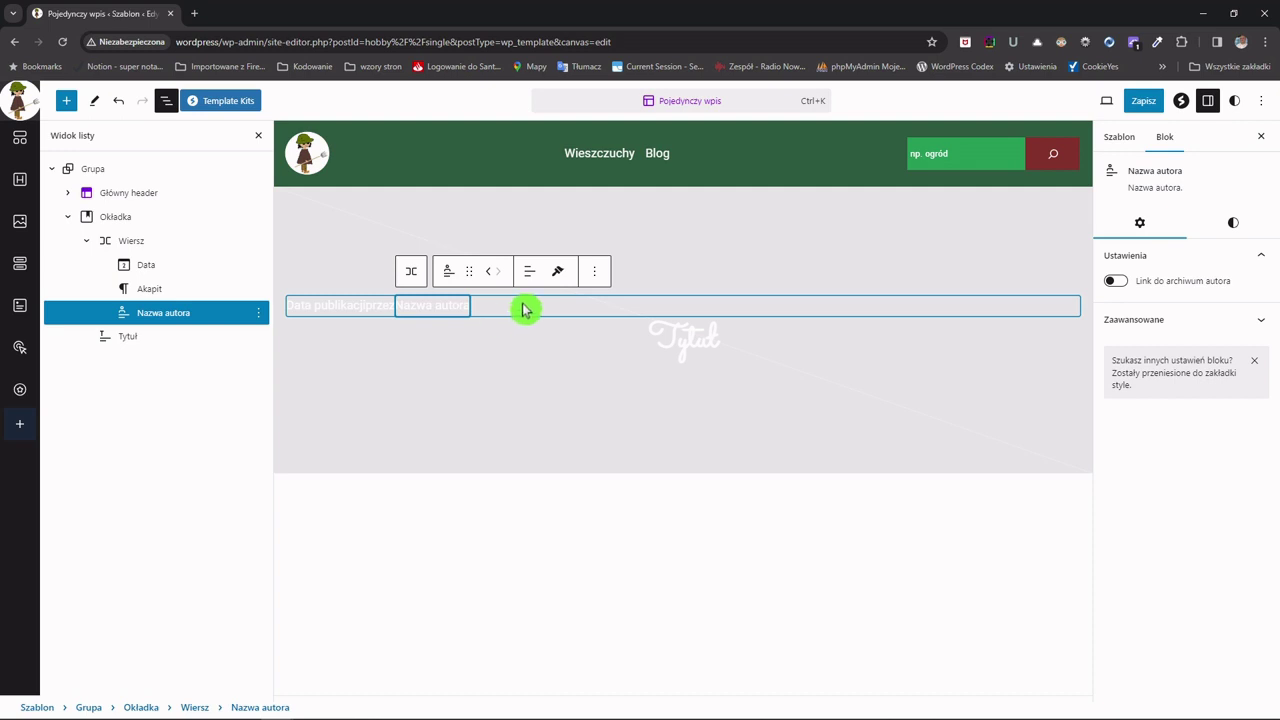
- Add an Akapit block containing "/" after the author name in the Wiersz row
click(155, 246)
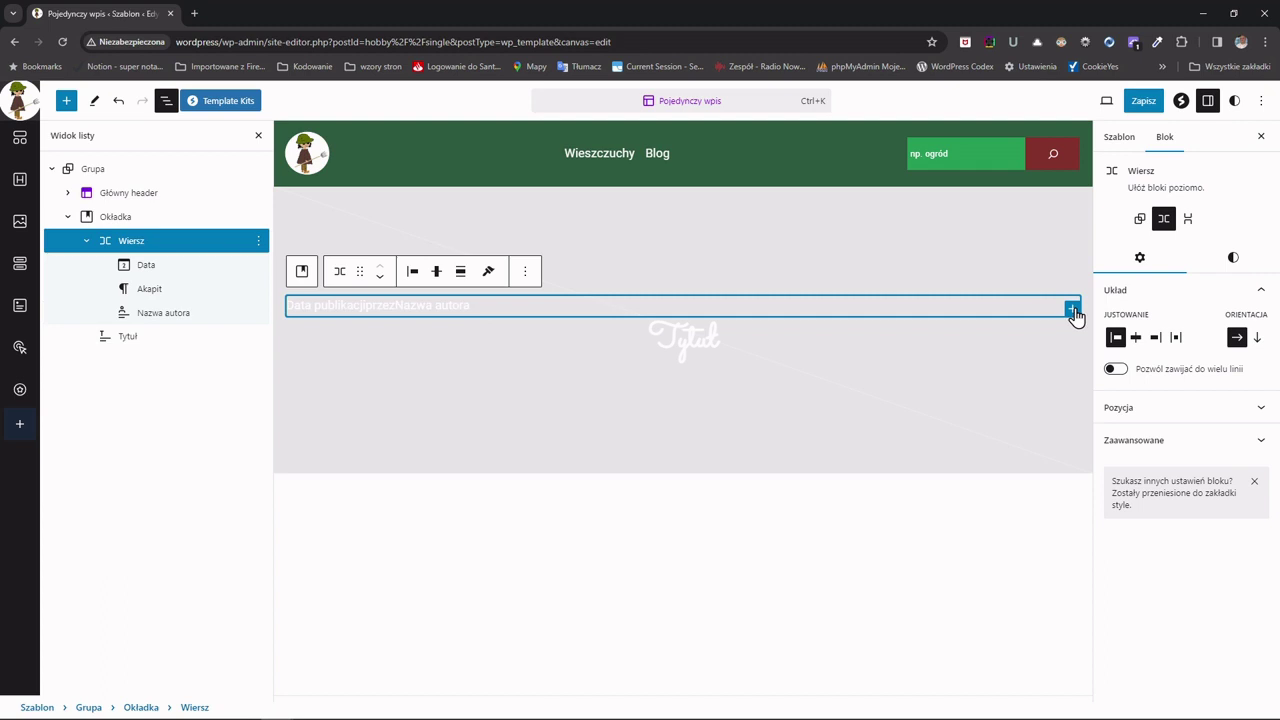
click(1072, 310)
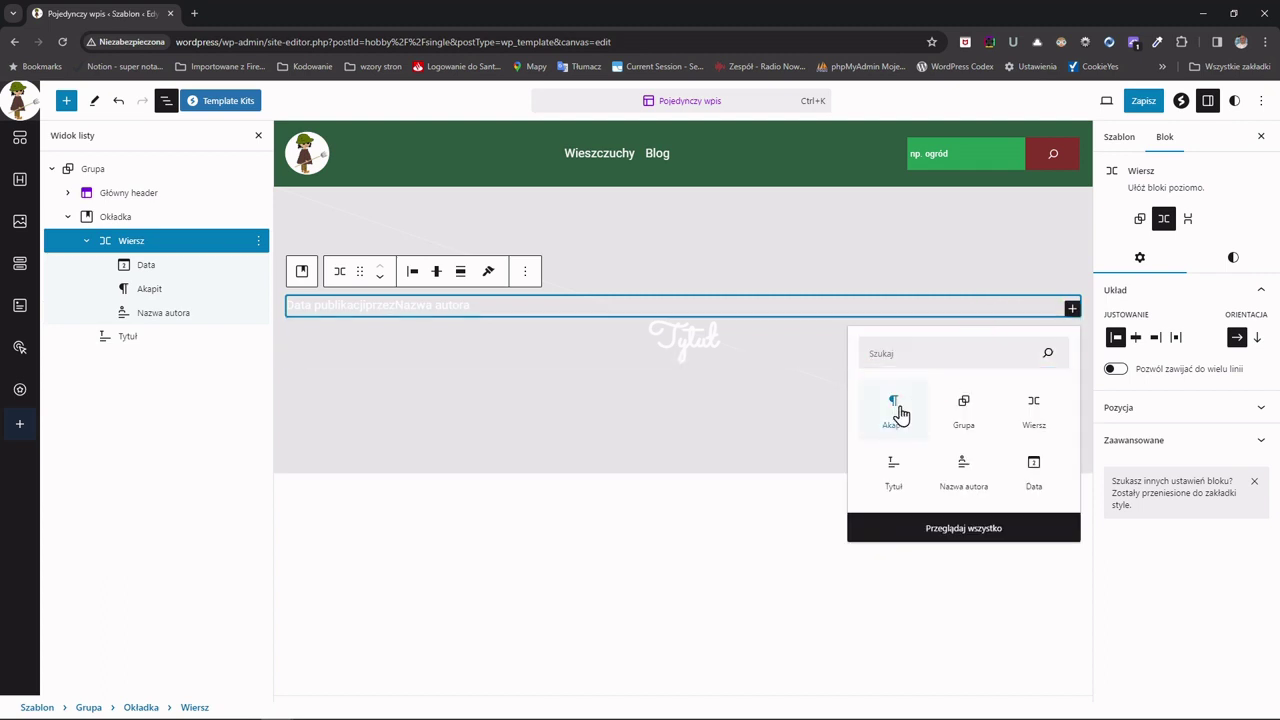
click(897, 410)
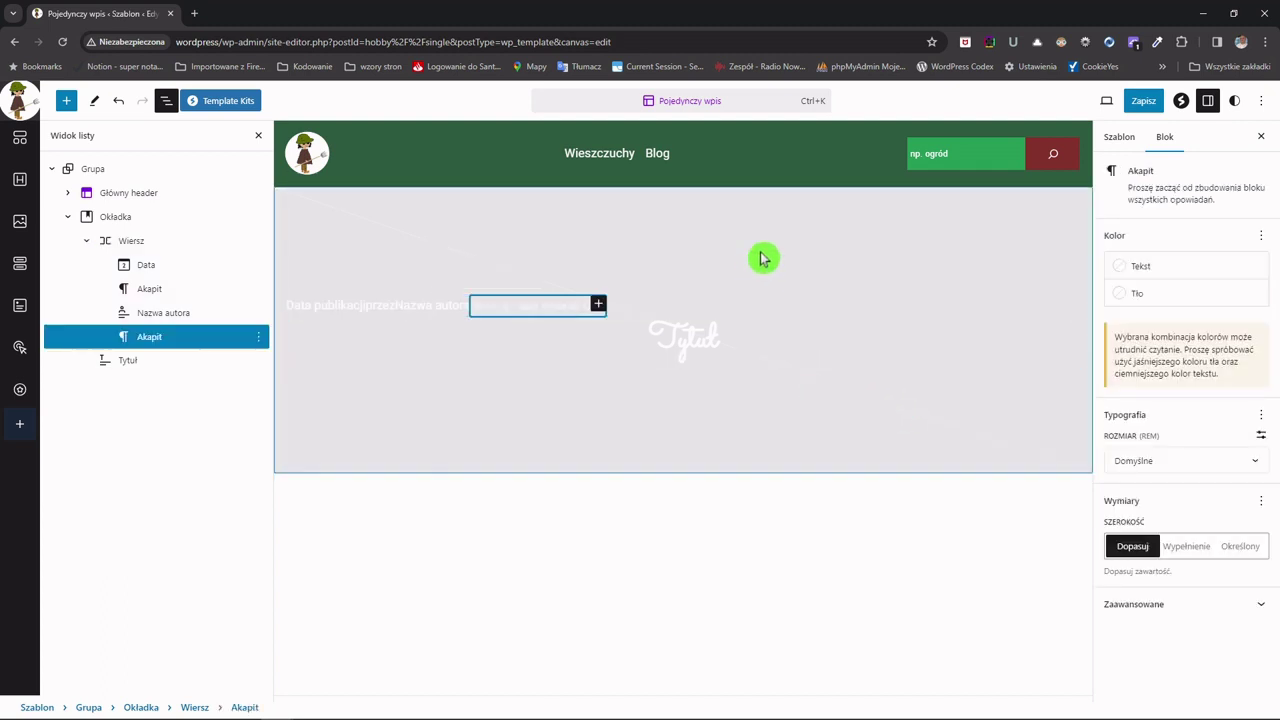
text(/)
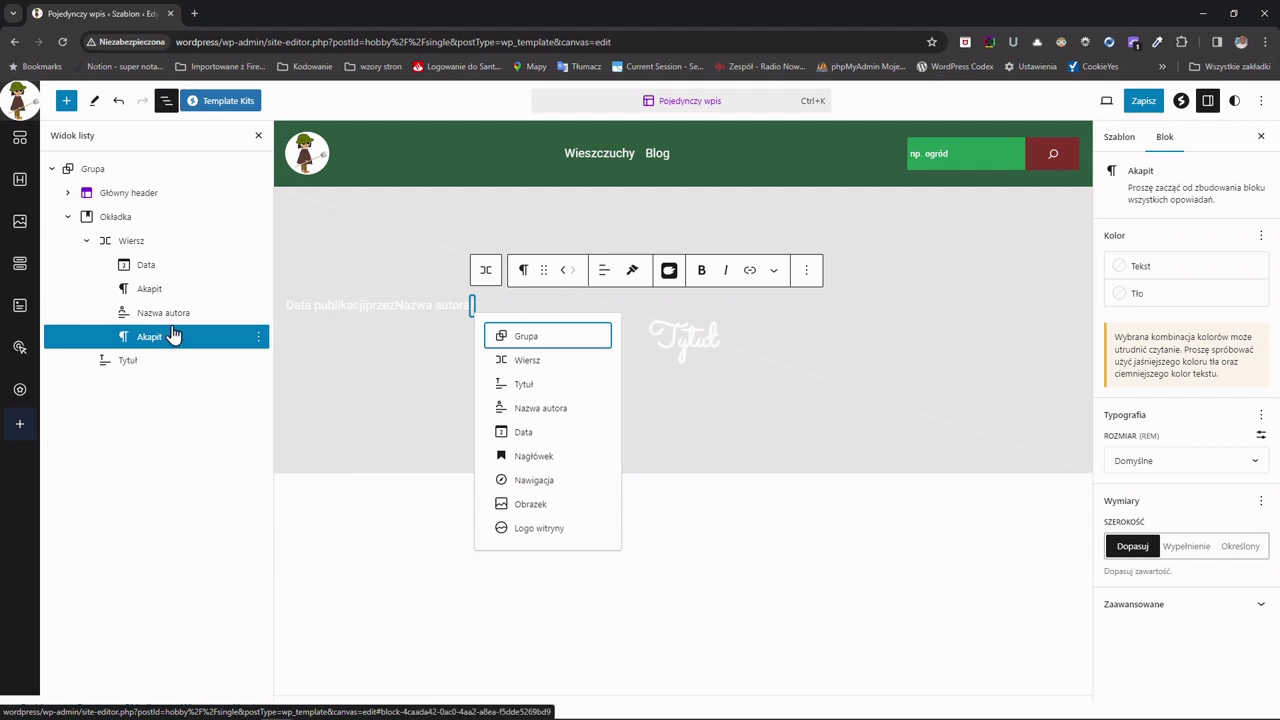
- Add the Kategorie block at the end of the Wiersz row, after the slash
click(177, 245)
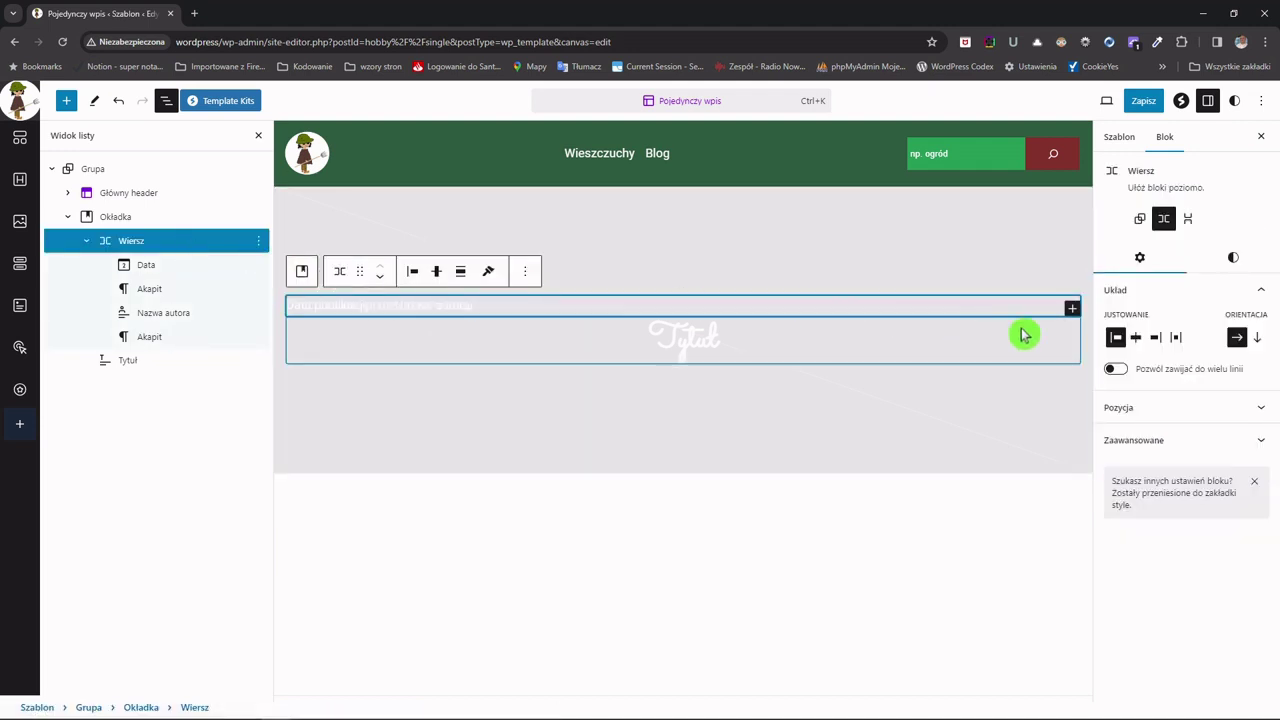
click(1072, 310)
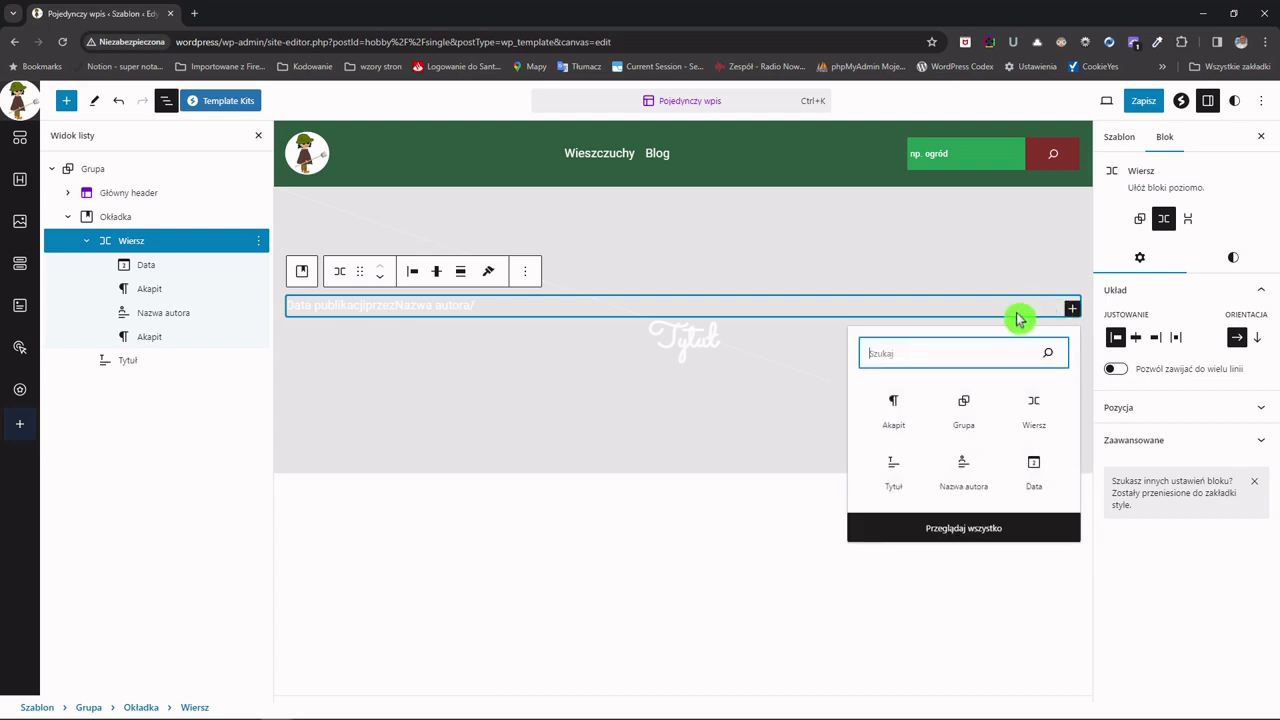
text(kat)
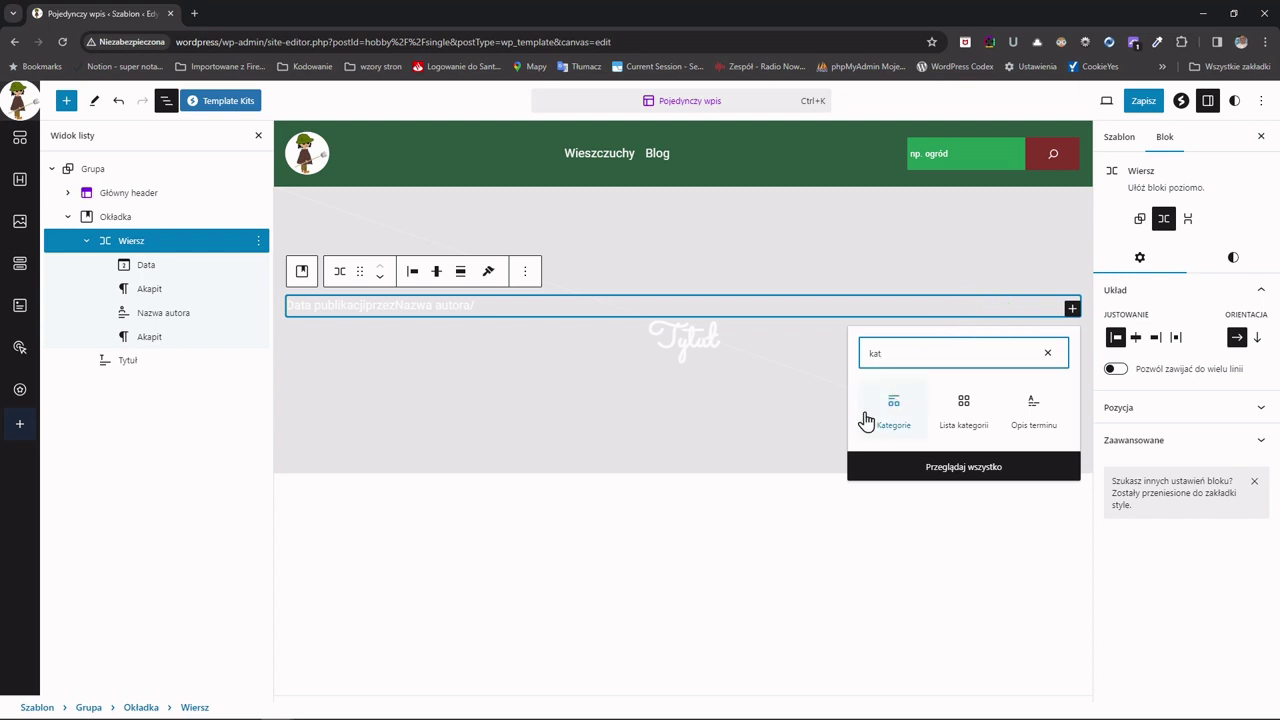
click(890, 415)
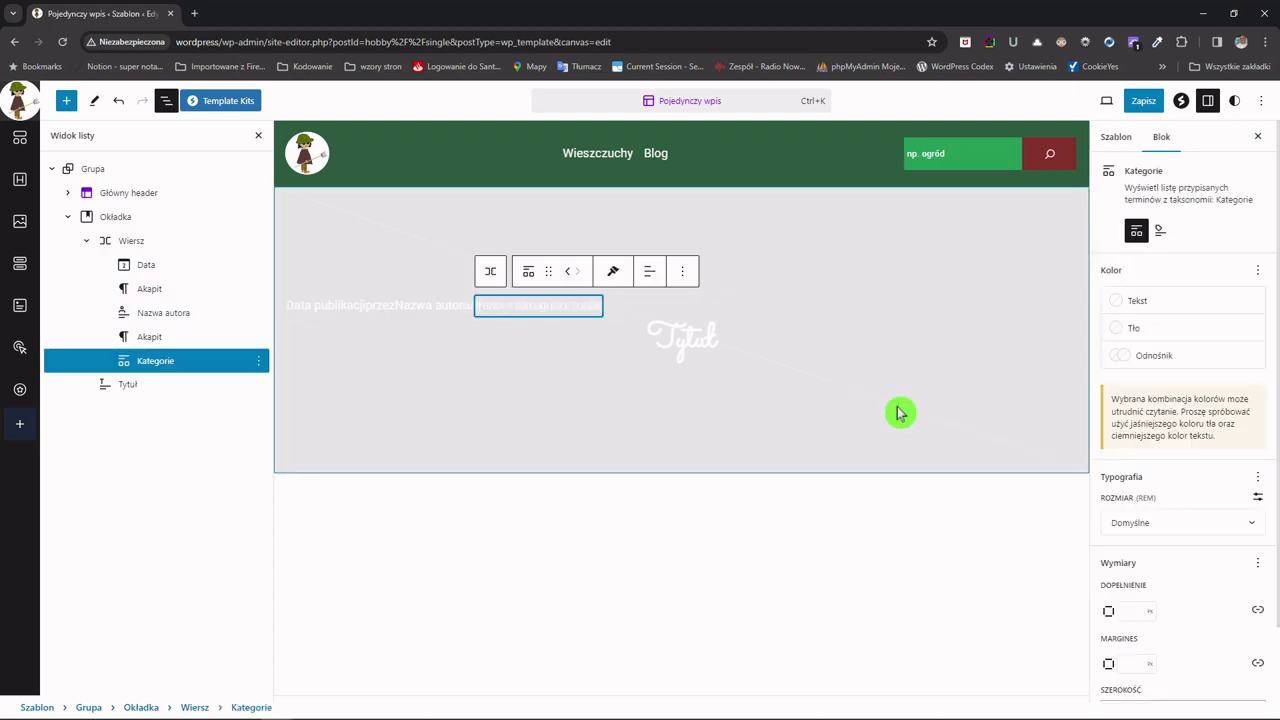
- Center the items of the Wiersz row horizontally
click(131, 241)
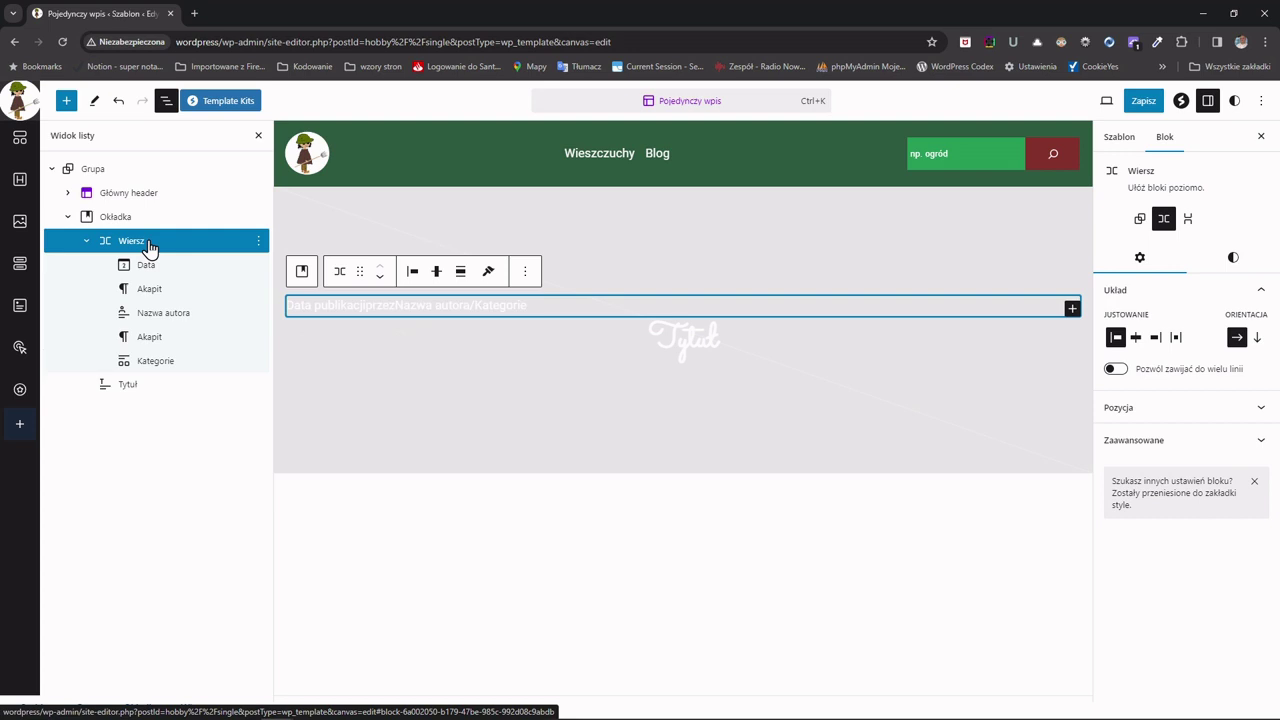
click(411, 279)
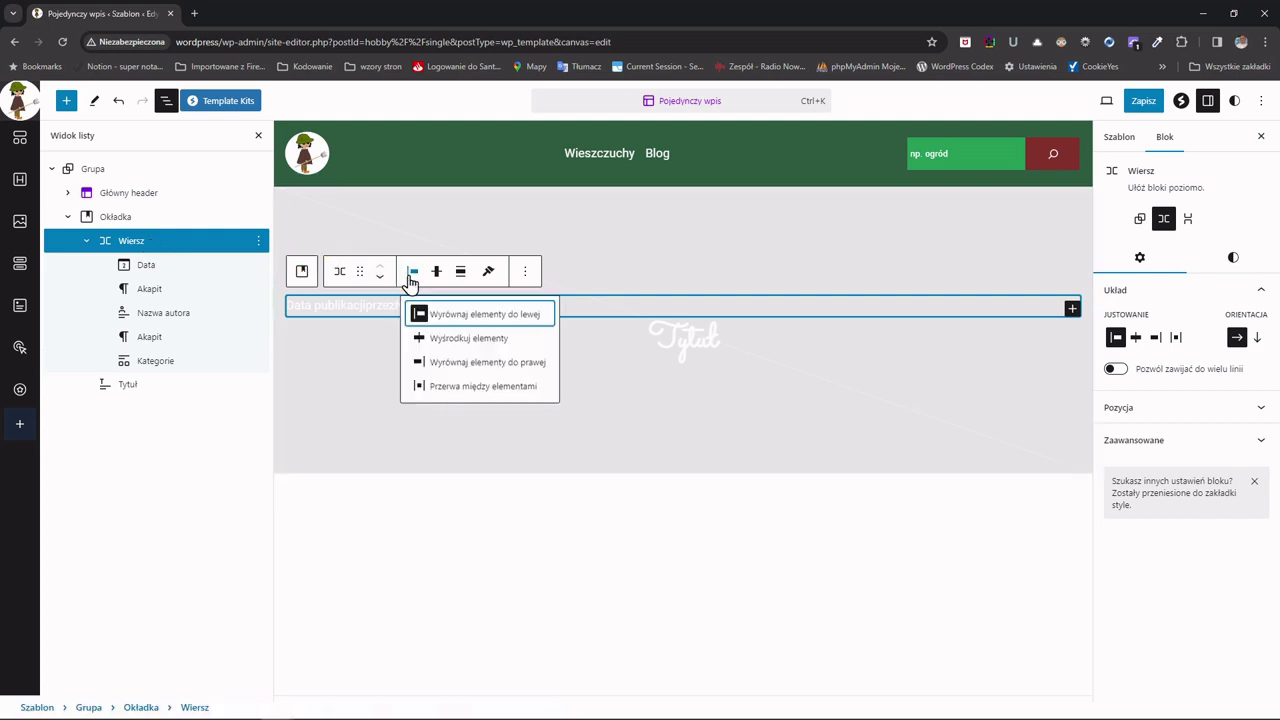
click(457, 345)
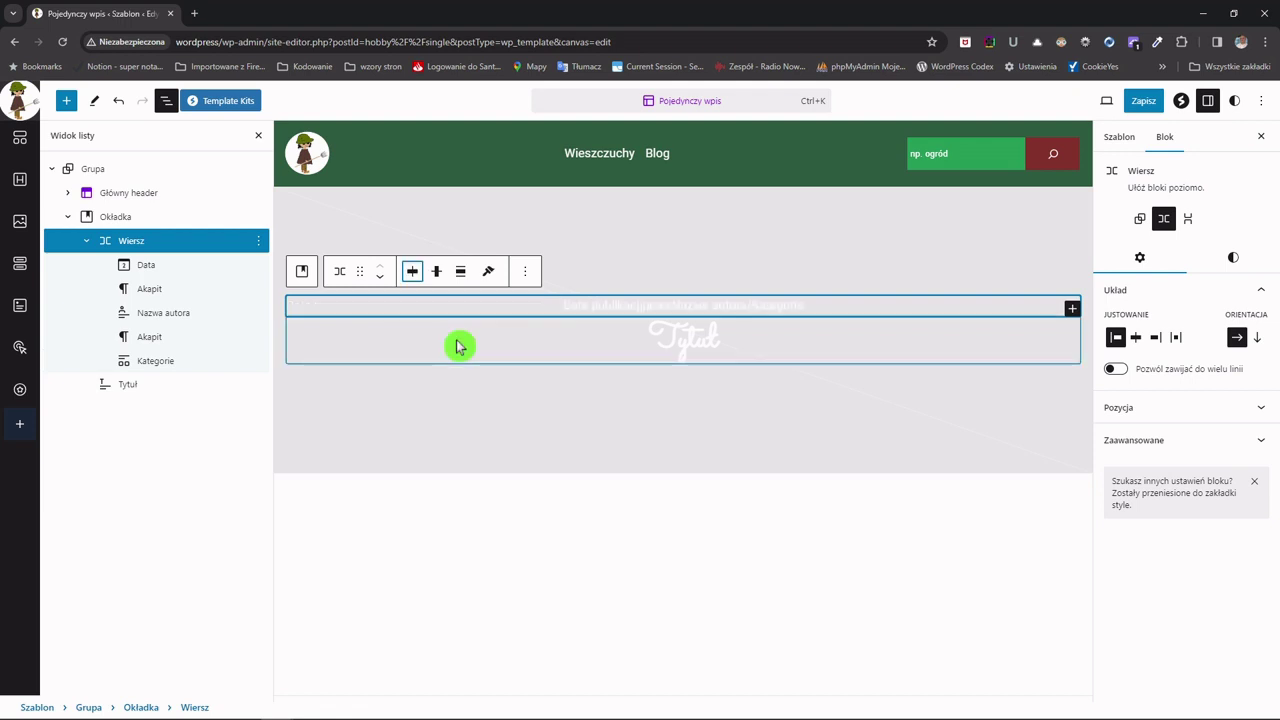
- Set the font size of the Tytuł block in the cover to the XXXL preset
click(613, 348)
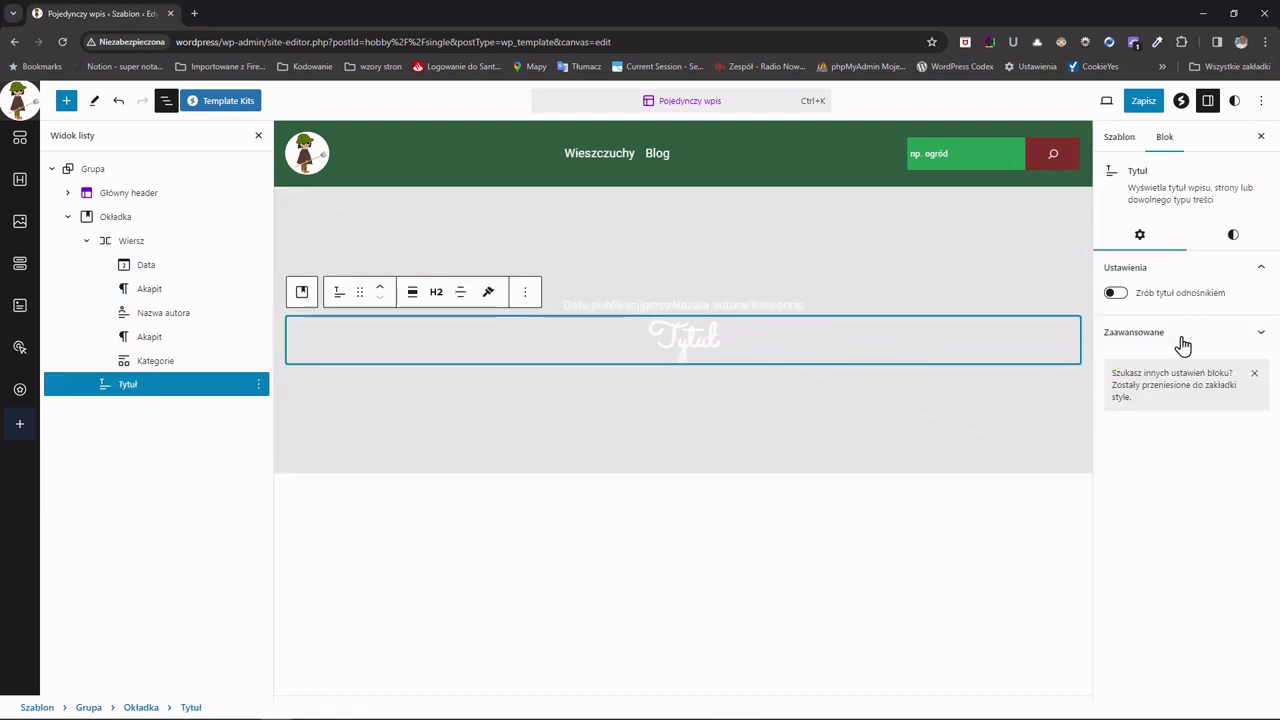
click(1232, 238)
click(1203, 550)
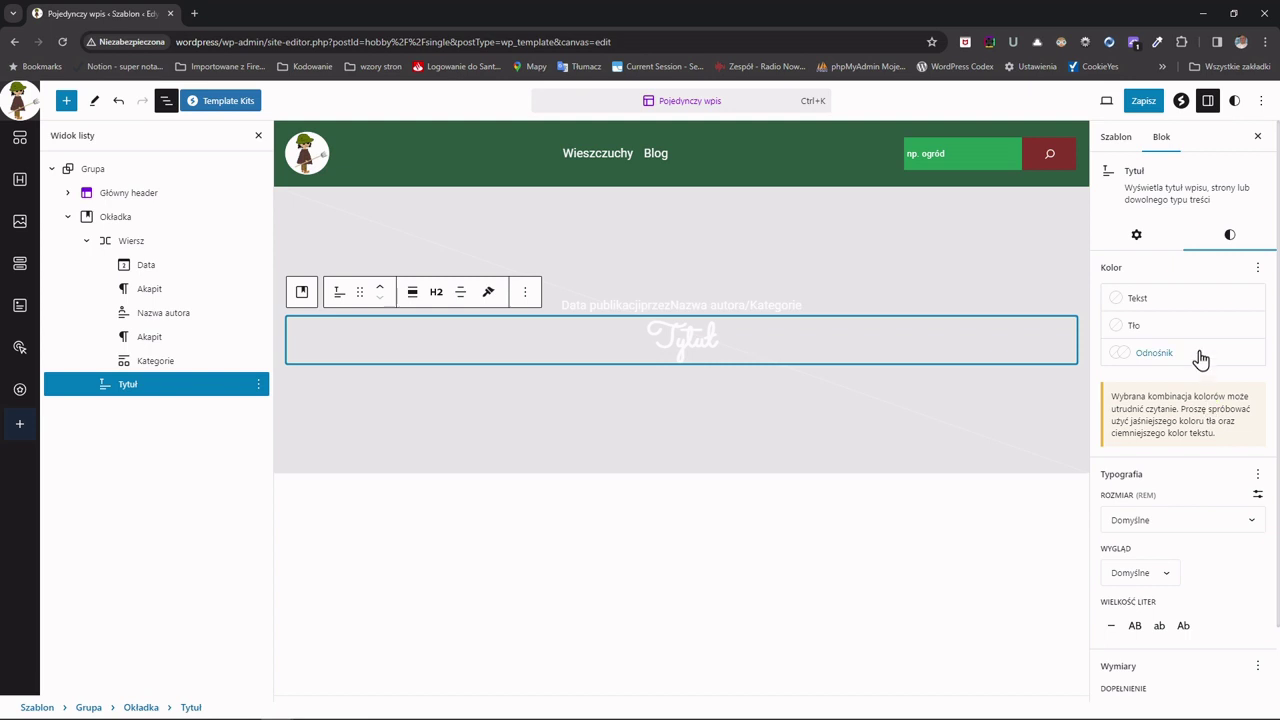
scroll(1188, 417, down, 1)
scroll(1188, 417, down, 2)
click(1190, 422)
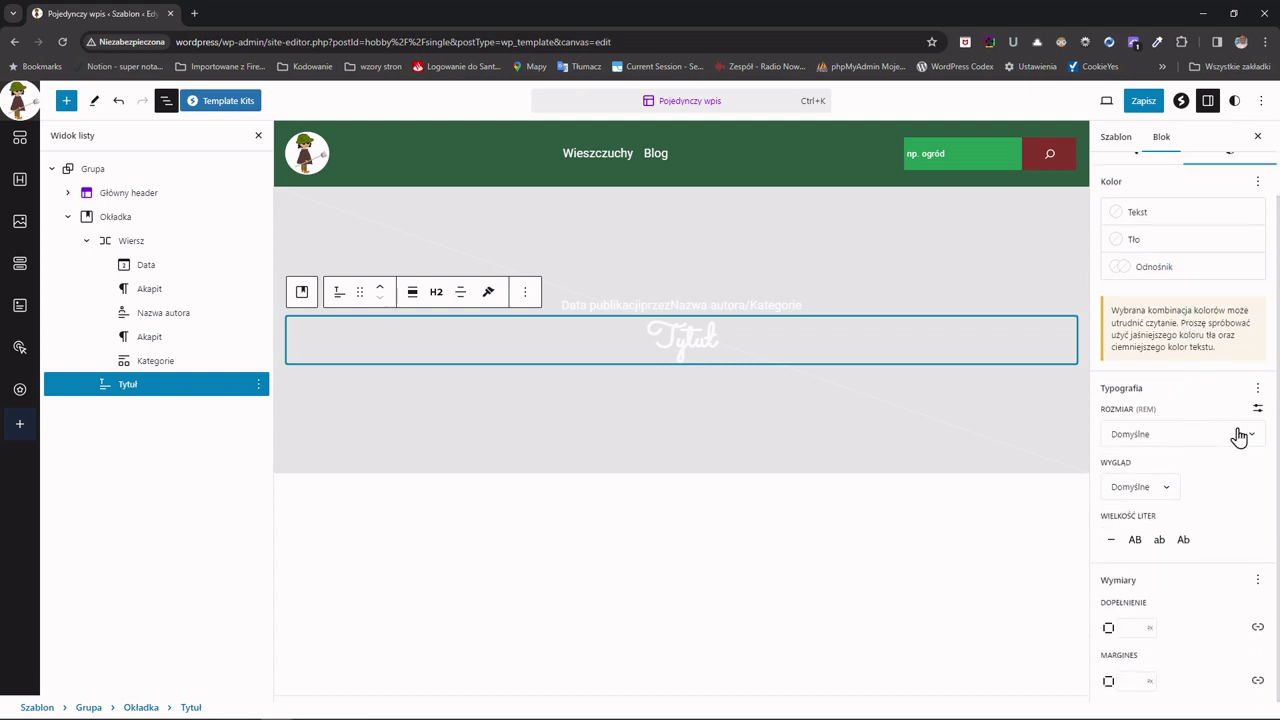
click(1205, 478)
click(1254, 436)
drag(1247, 447, 1136, 680)
click(1203, 609)
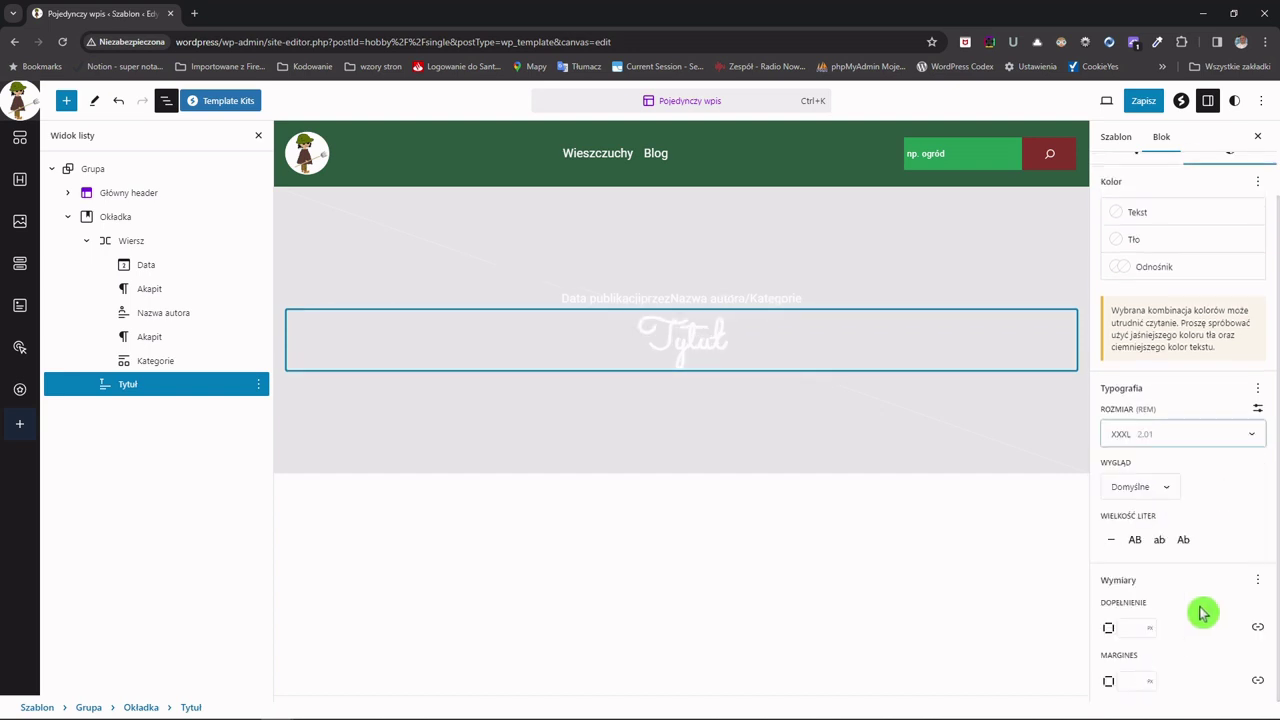
- Switch the title's font size to a custom value and set it to 3.24 rem
click(1257, 409)
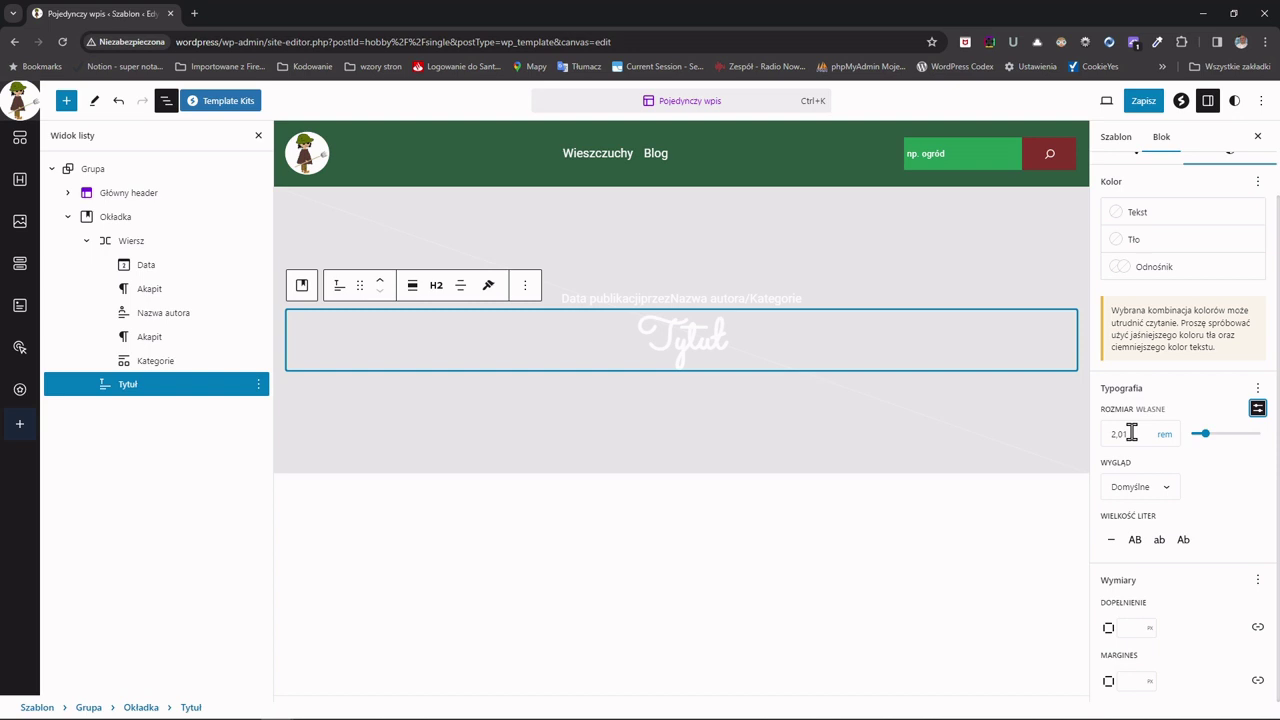
drag(1128, 436, 1073, 441)
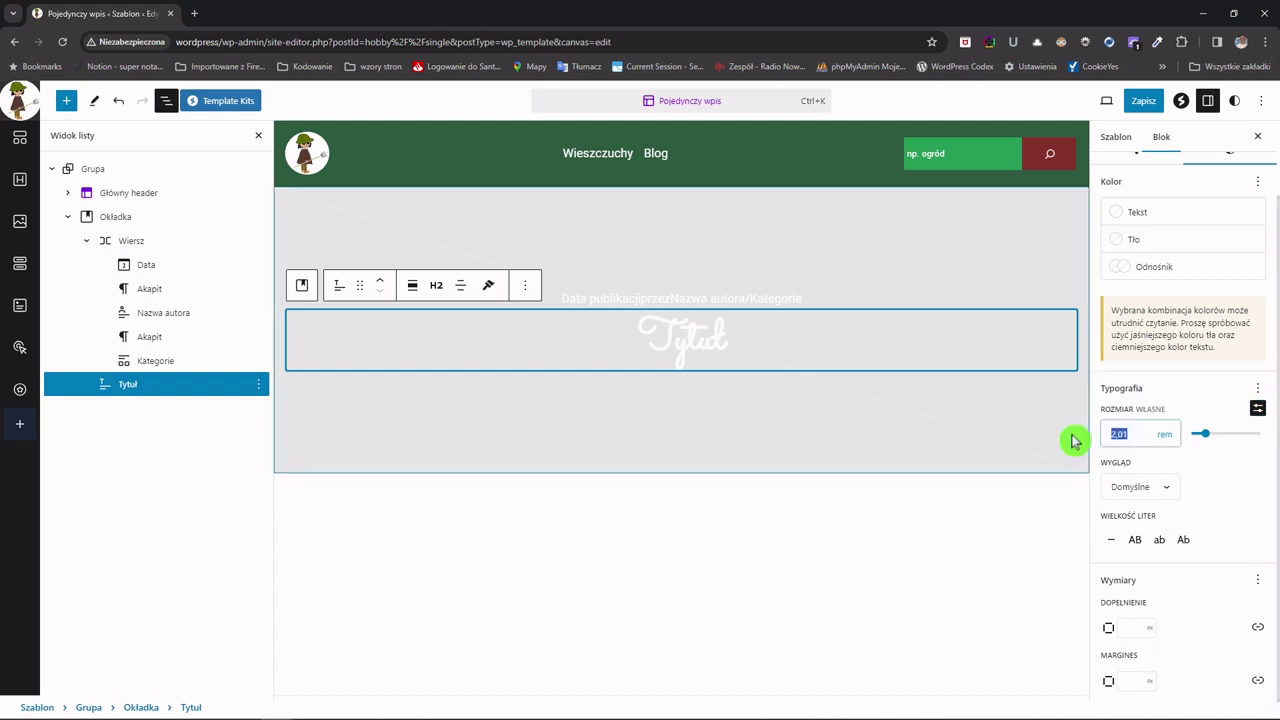
text(6)
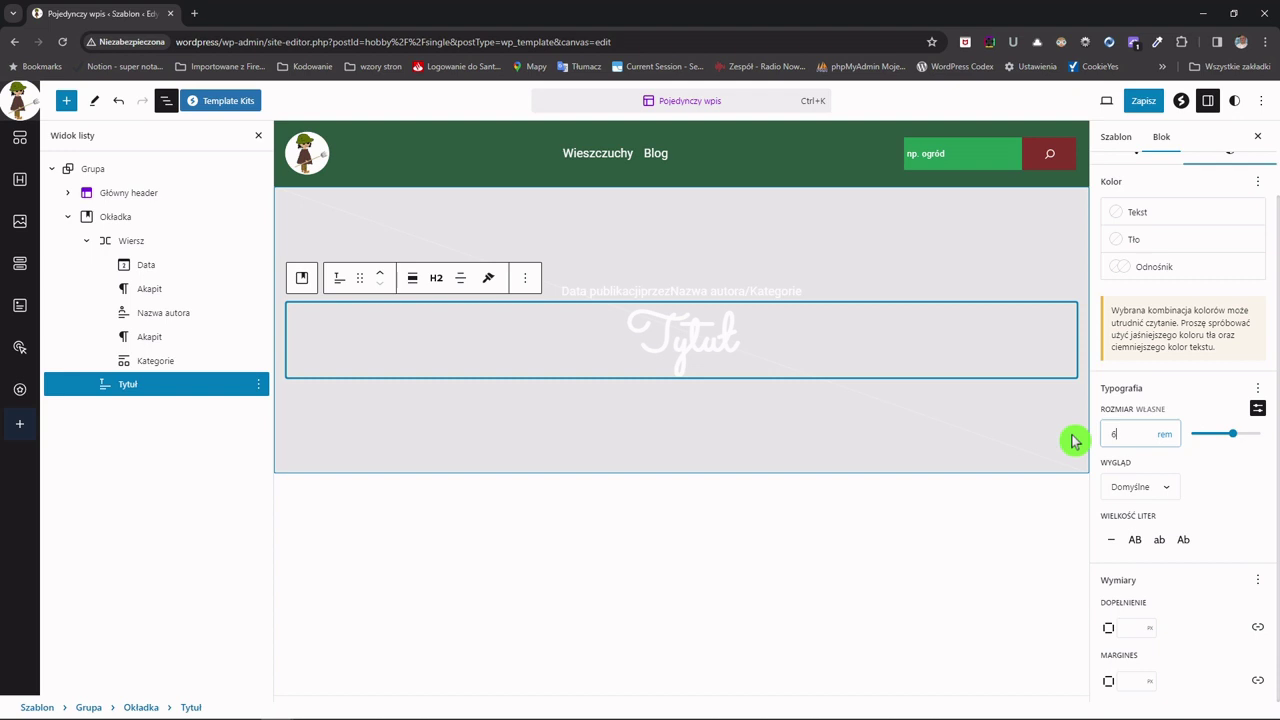
double_click(1169, 449)
text(3,42)
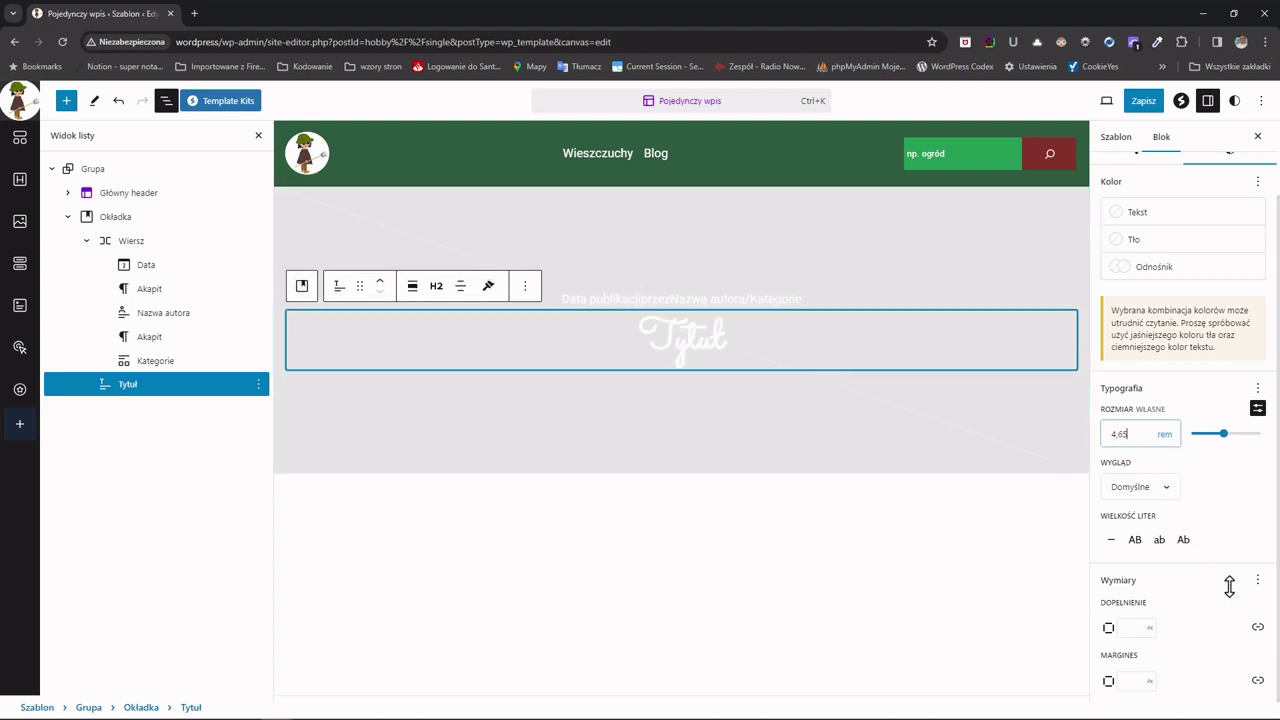
- Unlink the Tytuł block's padding sides and set its top, right and left padding to 1 rem
click(1257, 628)
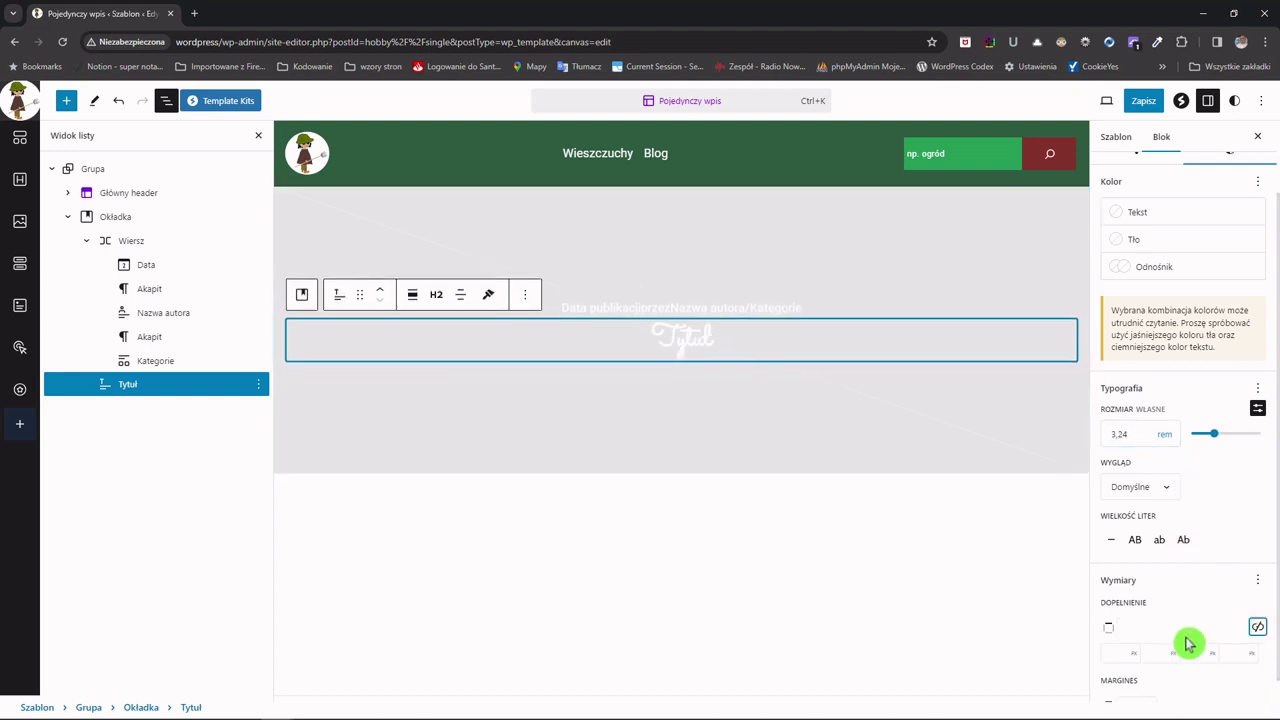
click(1124, 652)
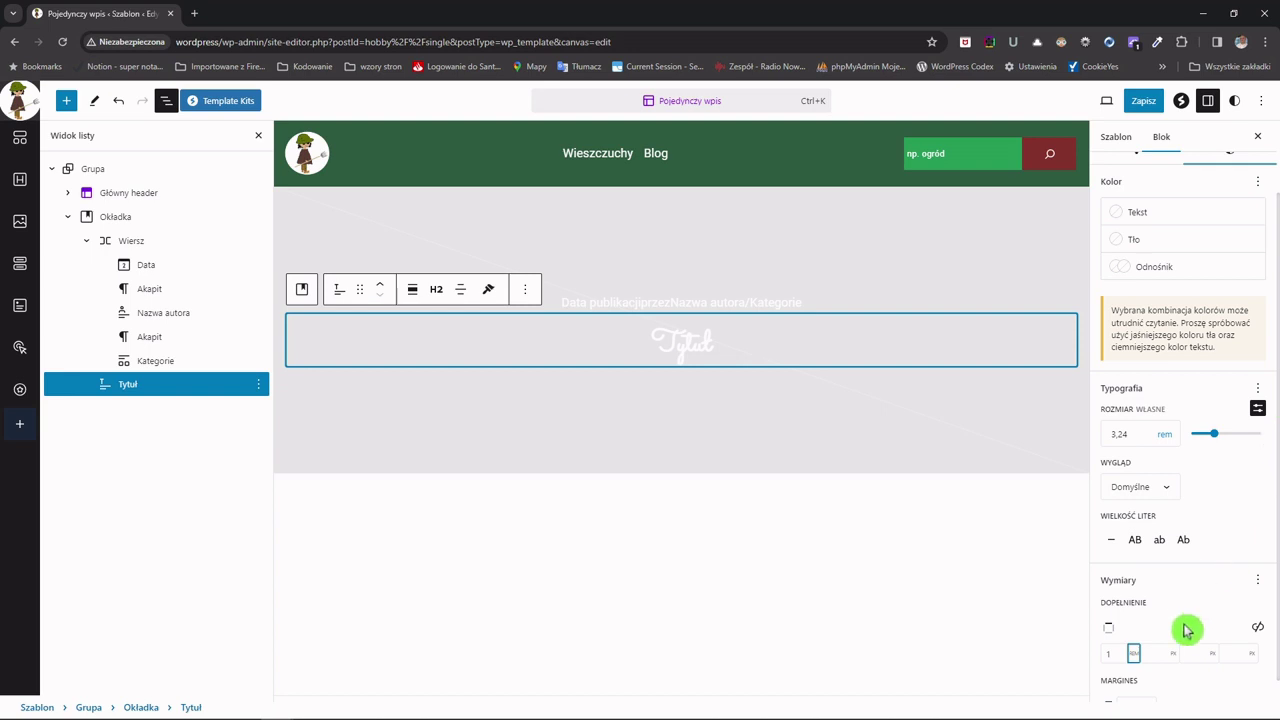
click(1191, 655)
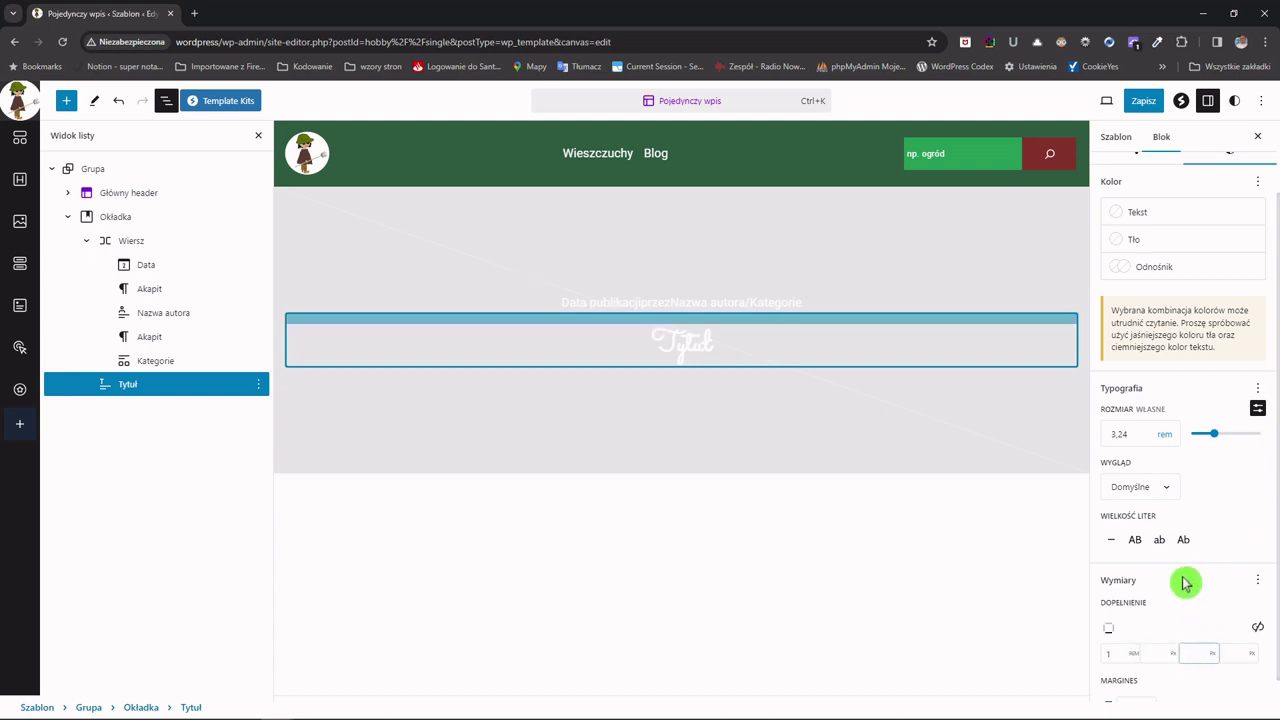
click(1163, 654)
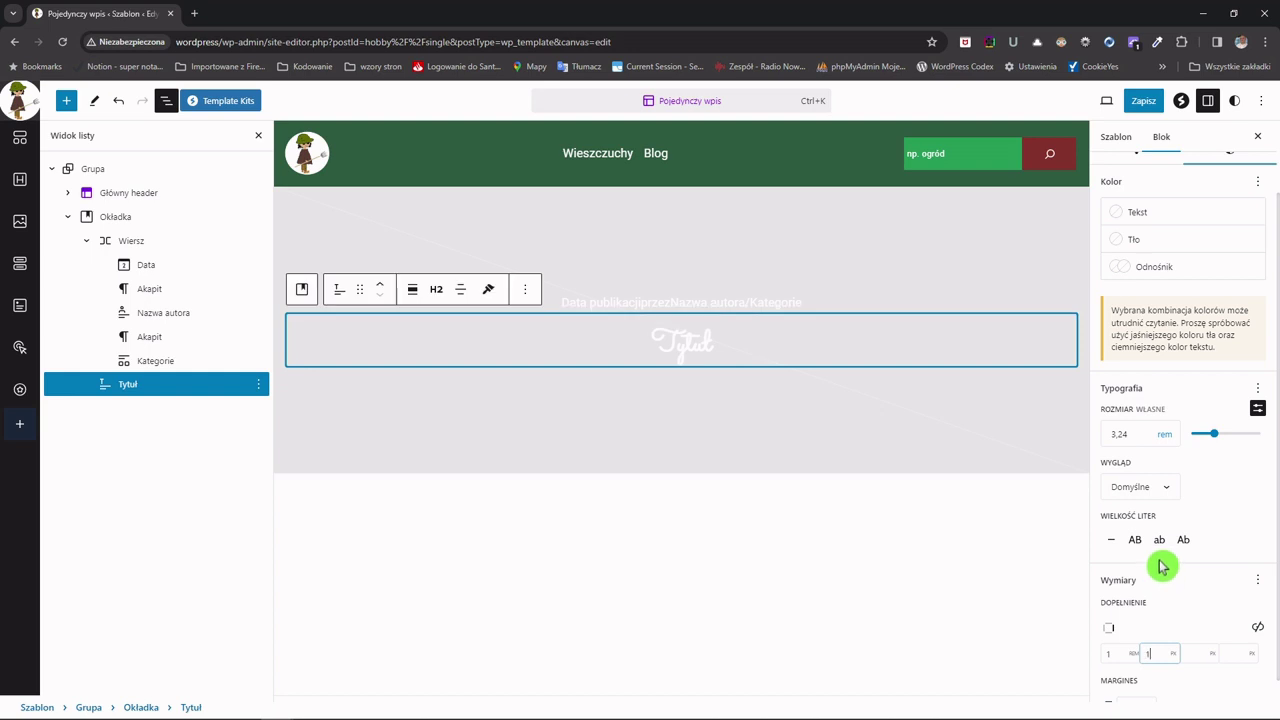
text(1)
key(Tab)
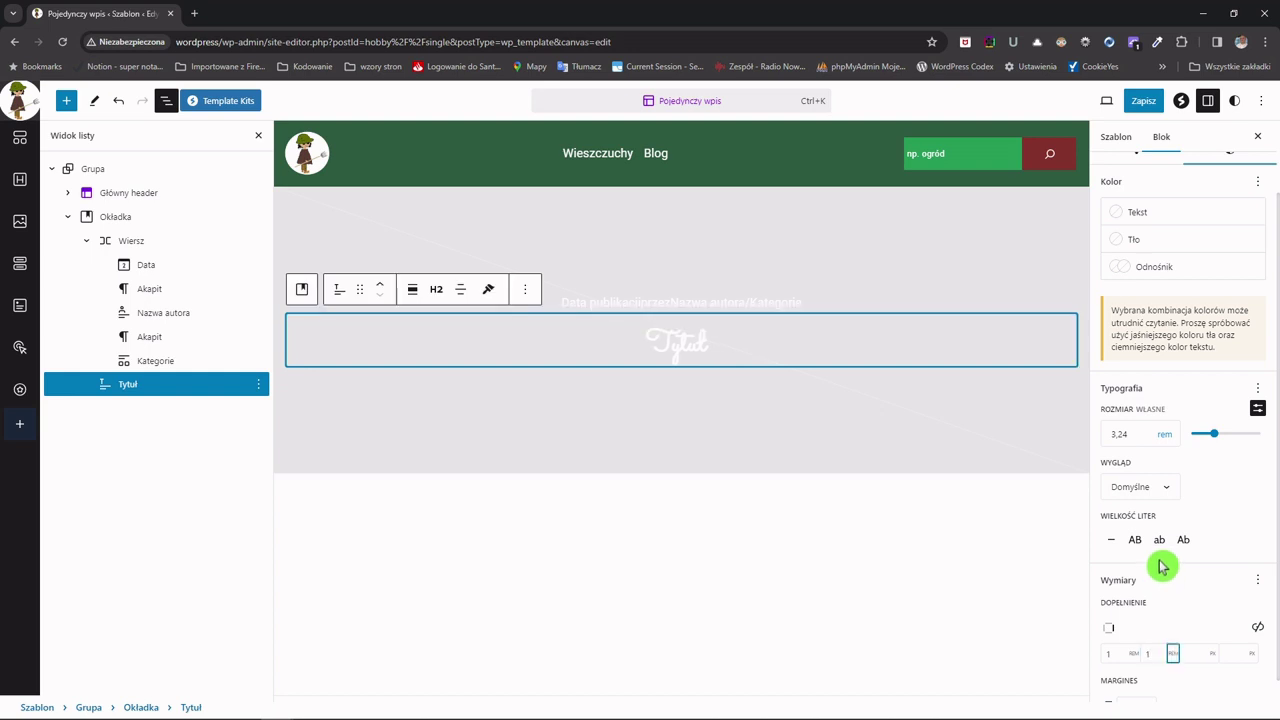
click(1223, 650)
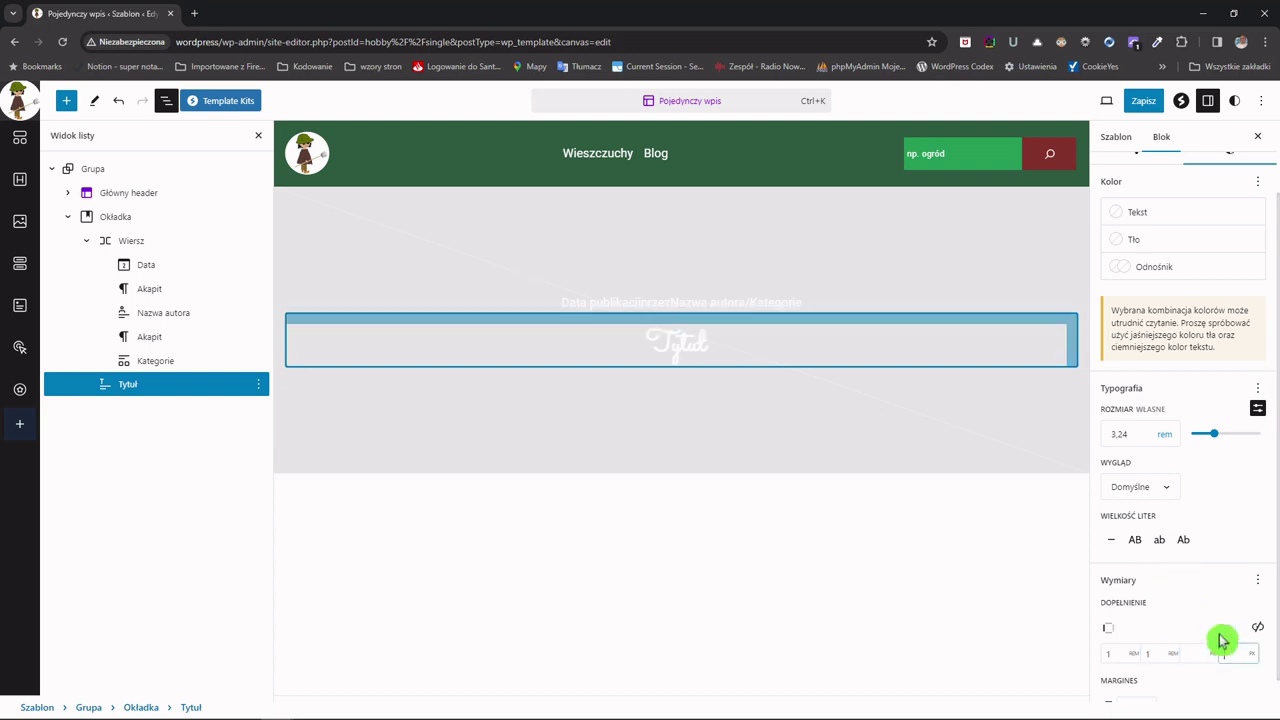
text(1)
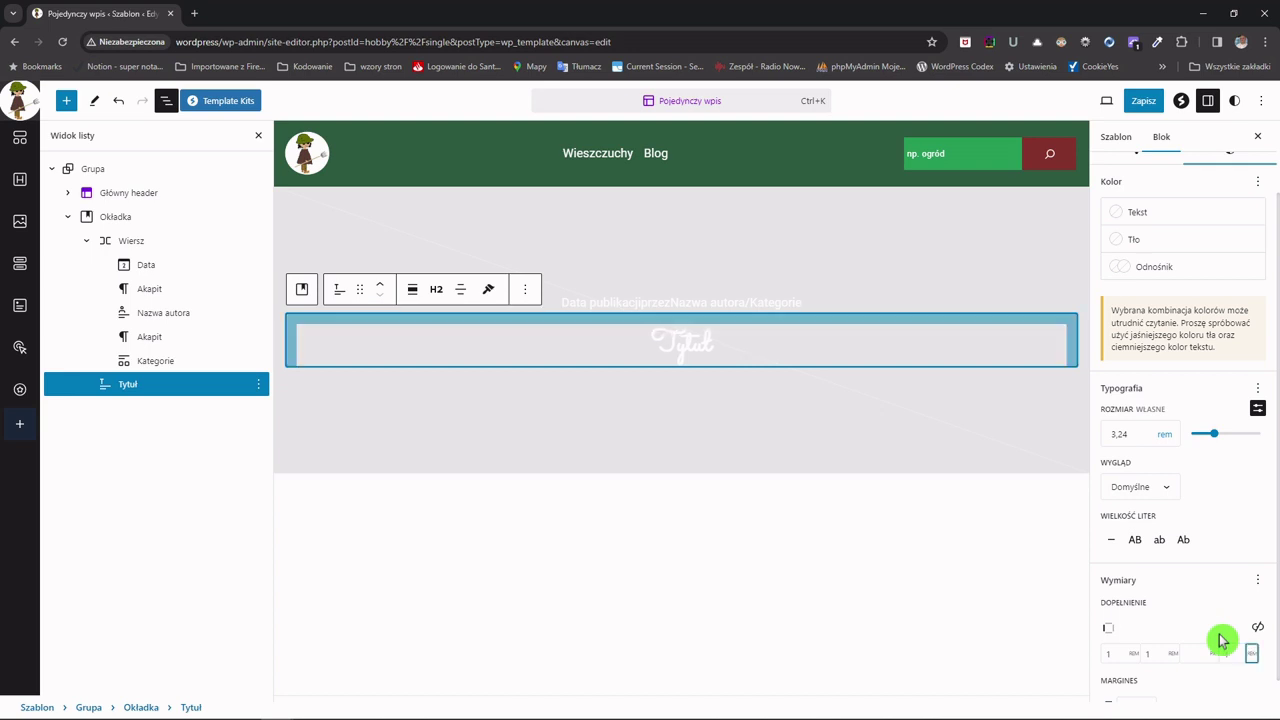
key(Tab)
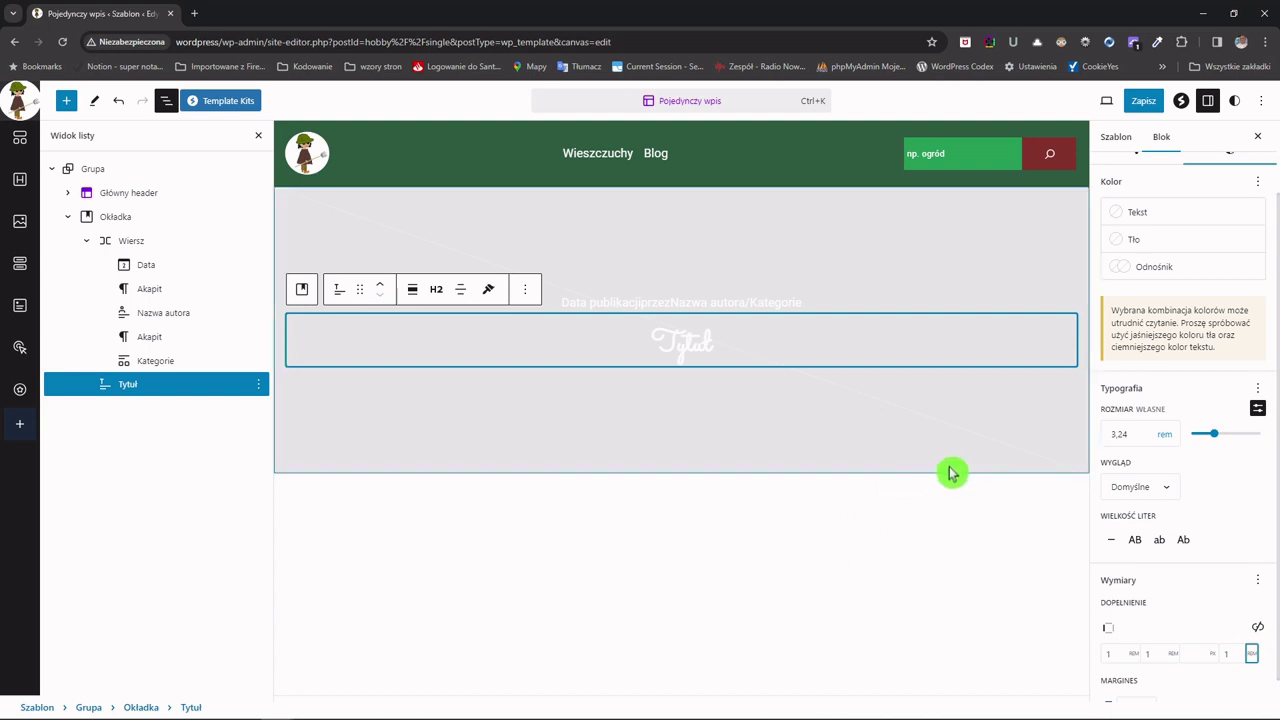
- Set the custom font size of the Tytuł block to 6 rem
drag(1137, 440, 1080, 445)
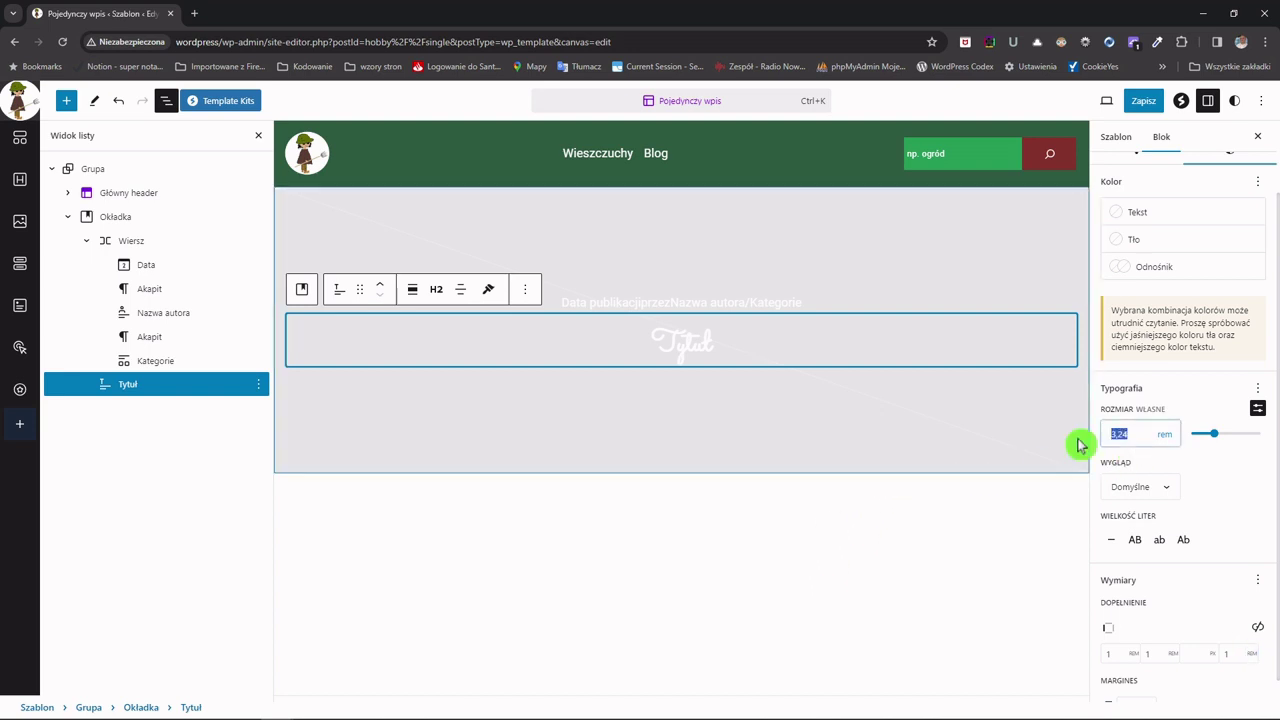
text(6)
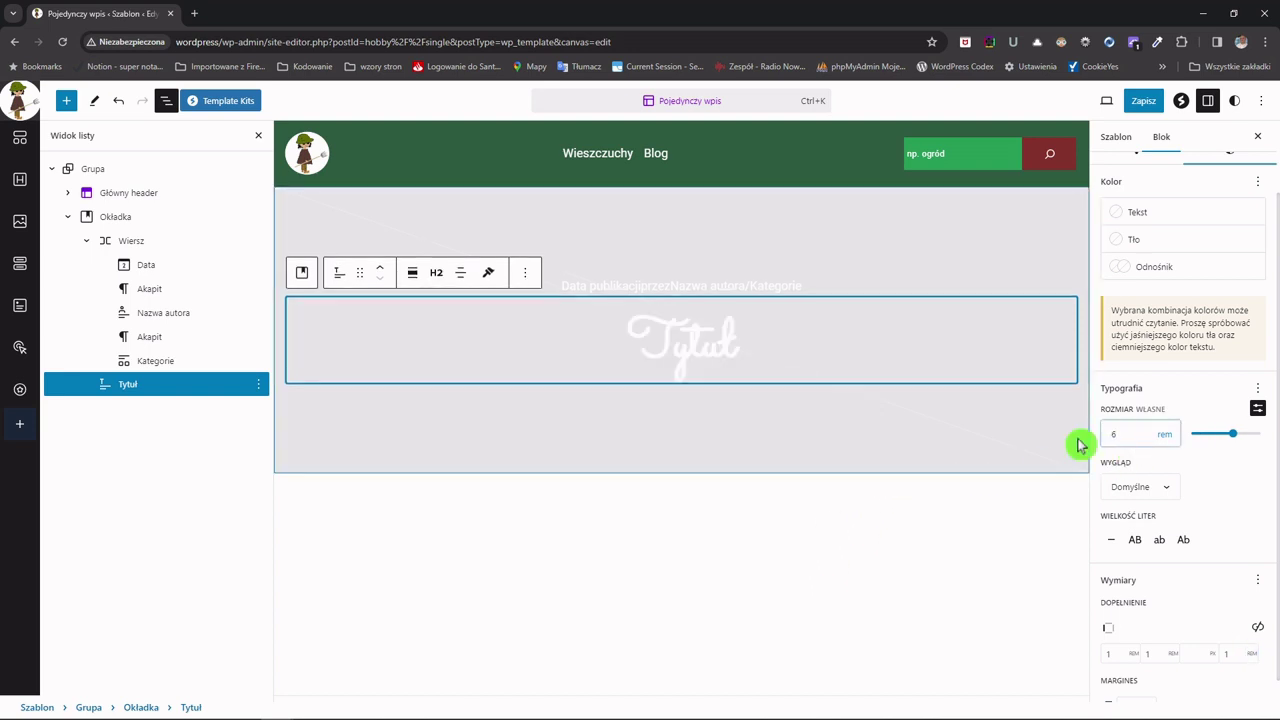
key(Tab)
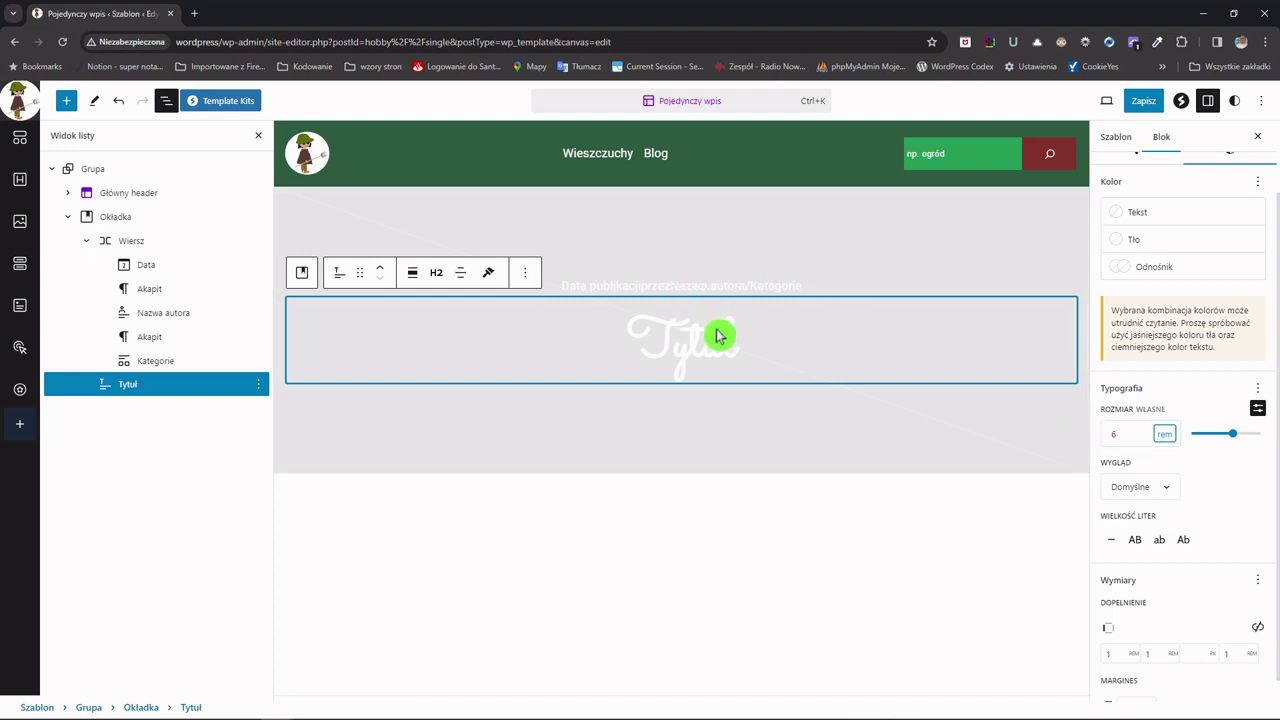
- Set the spacing between blocks in the cover's Wiersz row to 1 rem
click(822, 290)
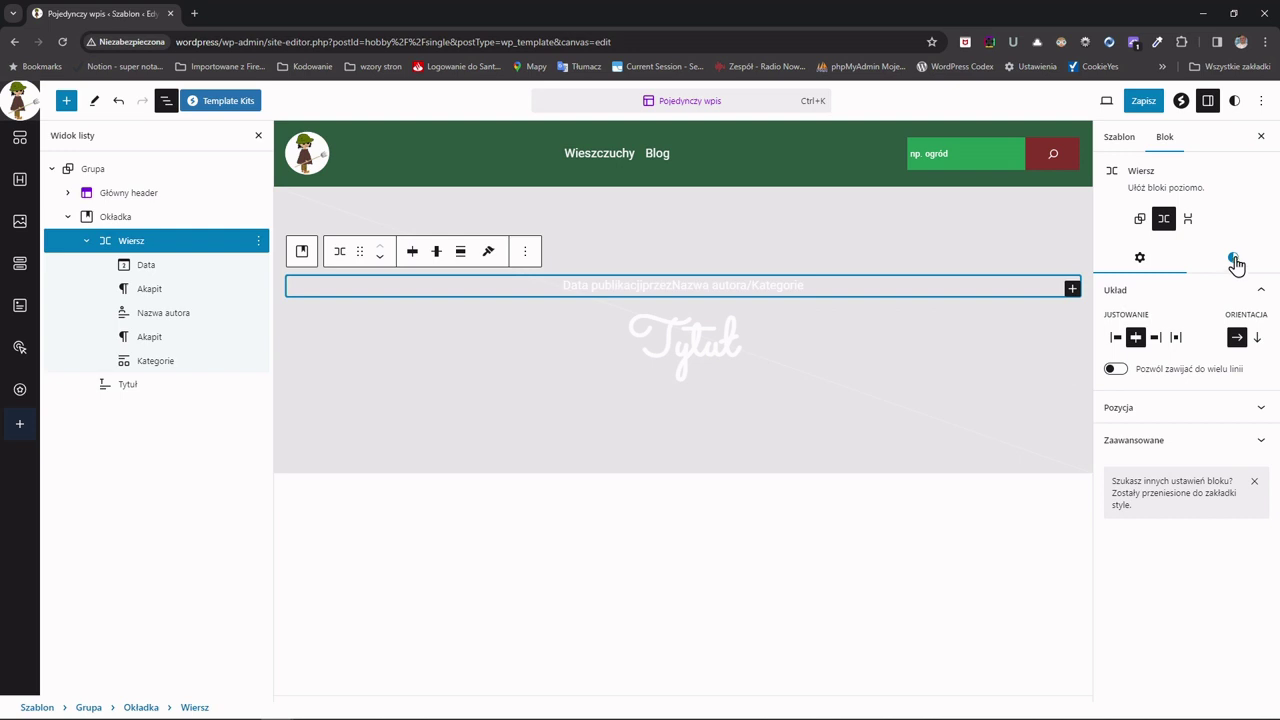
click(1234, 260)
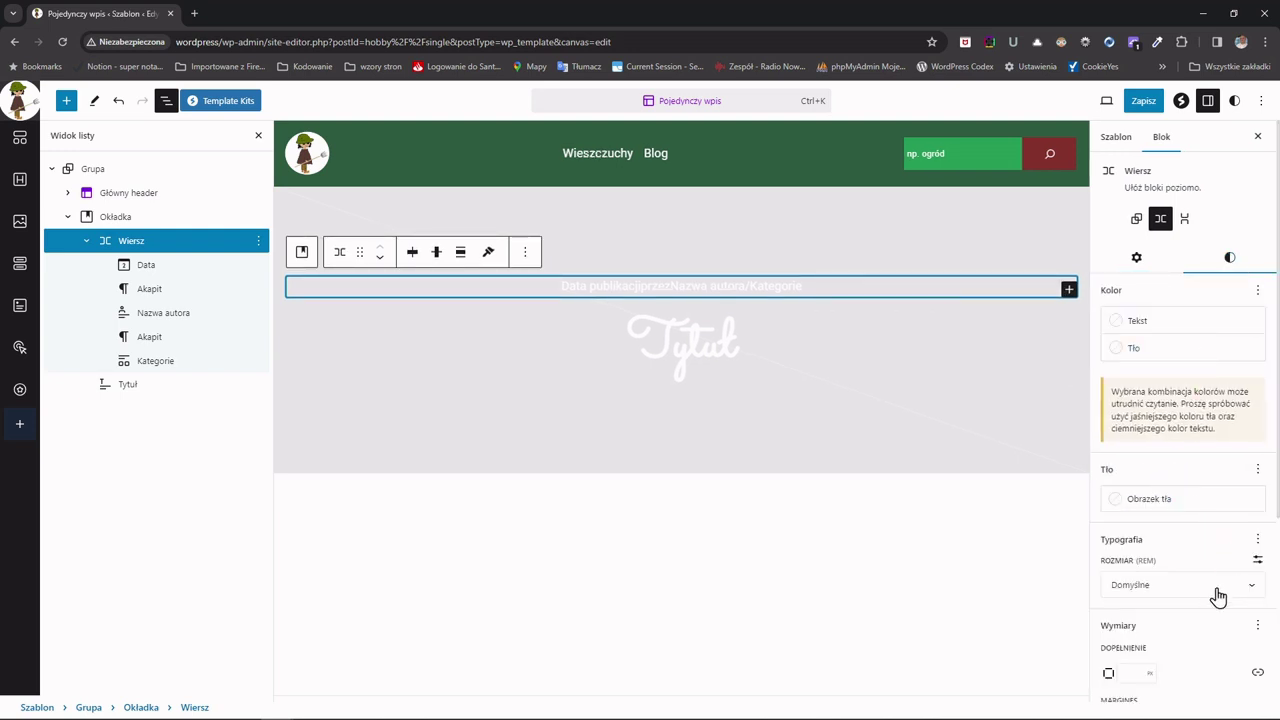
scroll(1214, 640, down, 2)
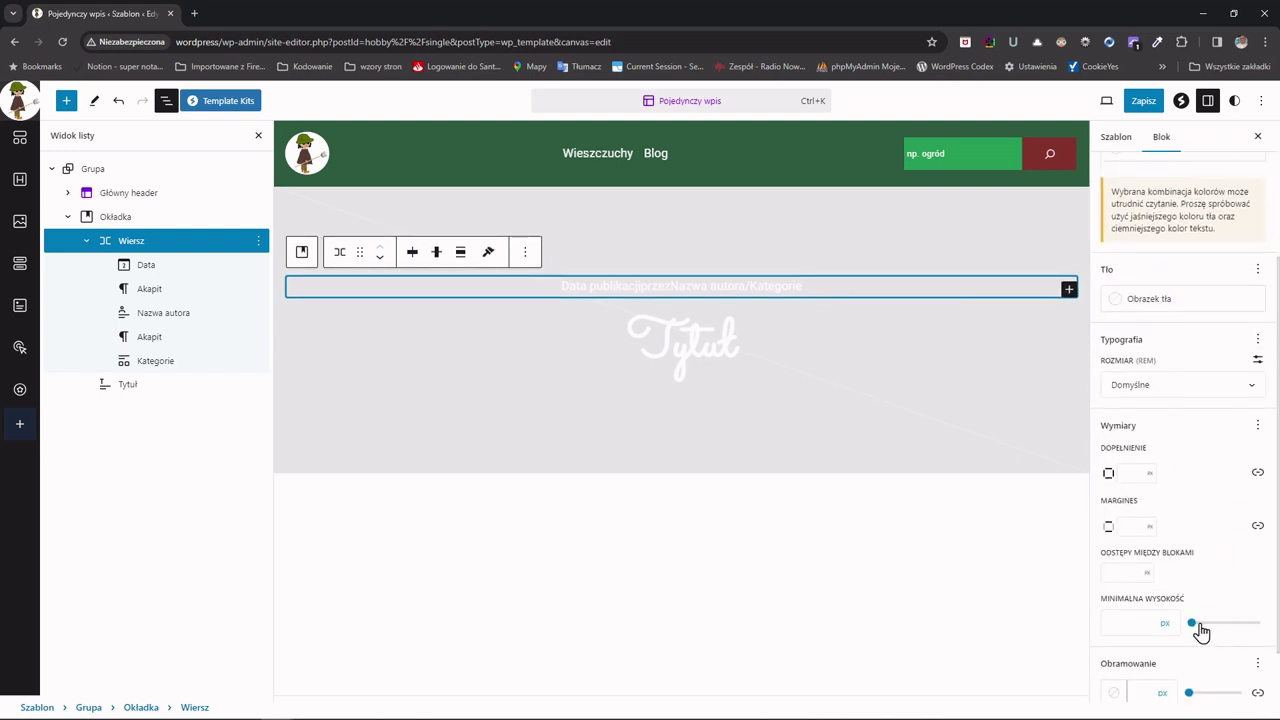
click(1123, 572)
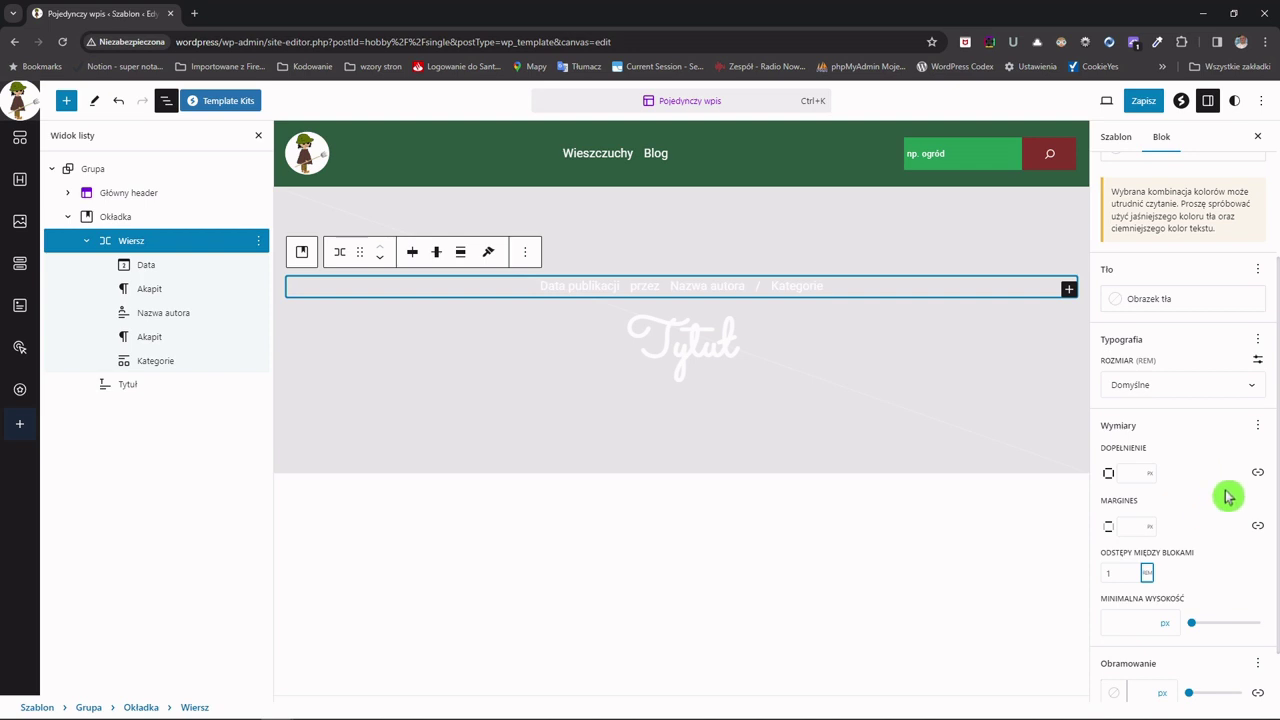
- Unlink the Wiersz row's padding sides and set its right and left padding to 1 rem
click(1258, 474)
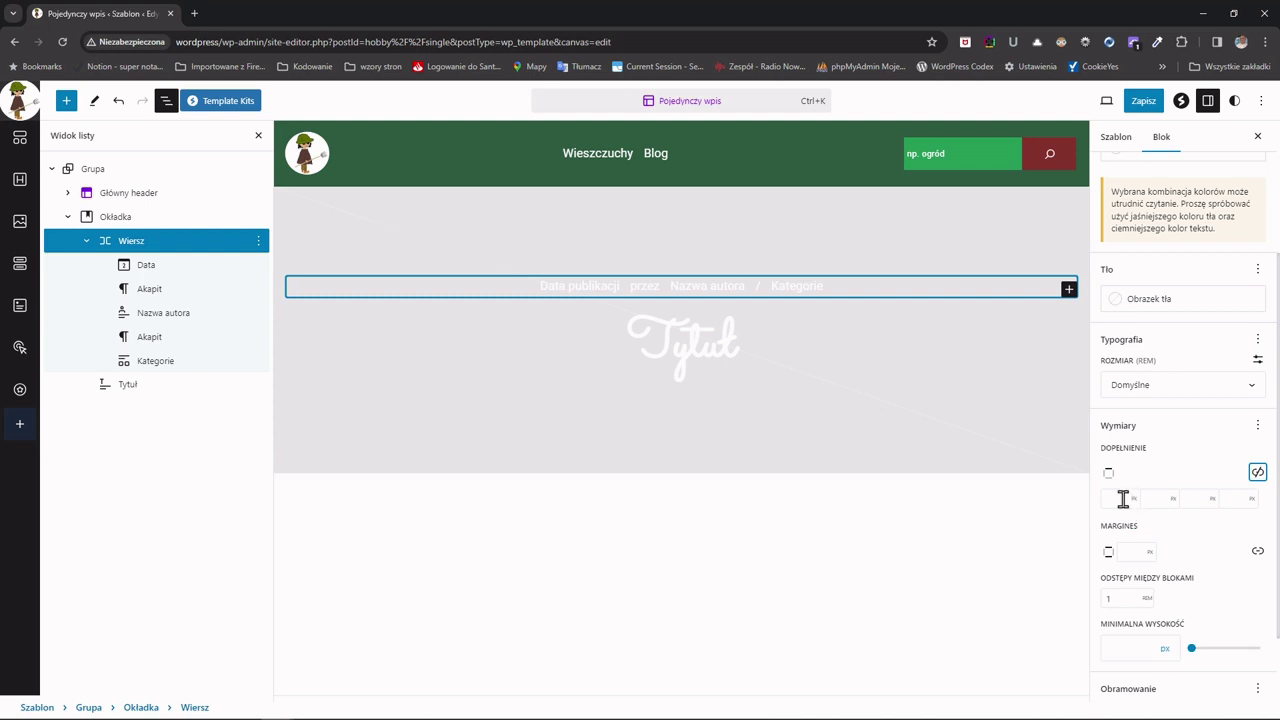
click(1160, 498)
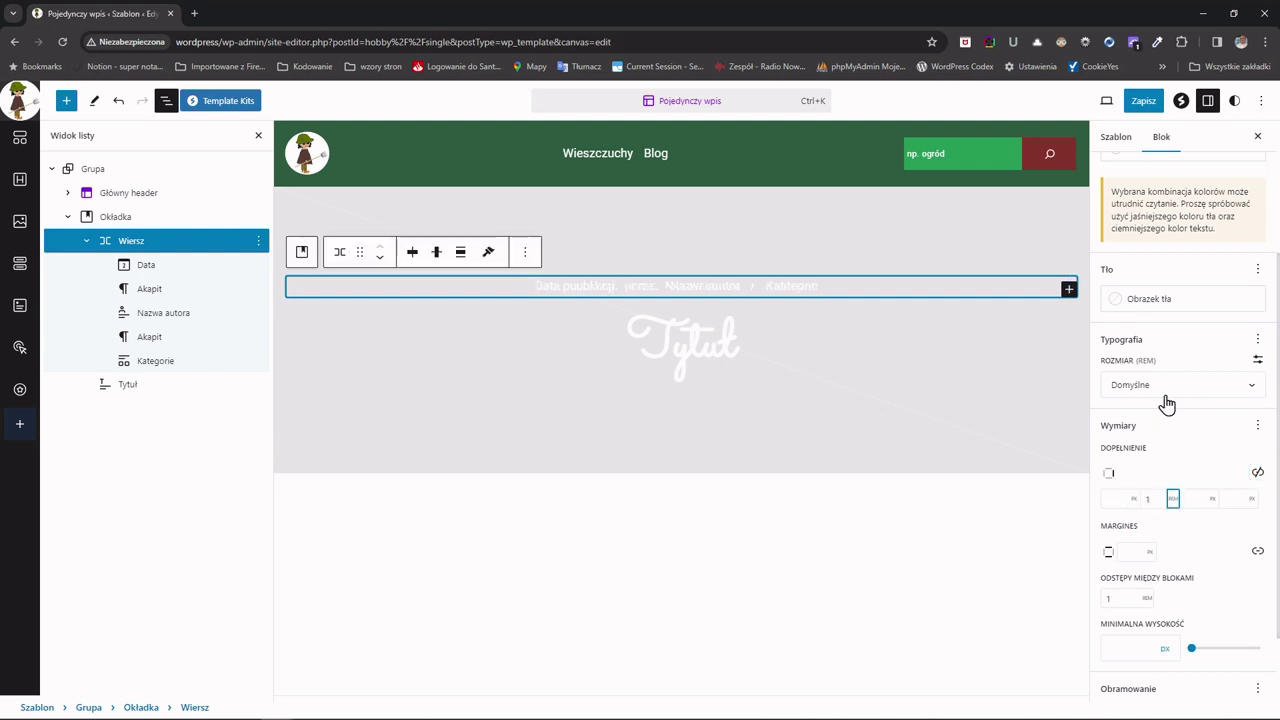
key(Tab)
key(Tab)
click(1235, 493)
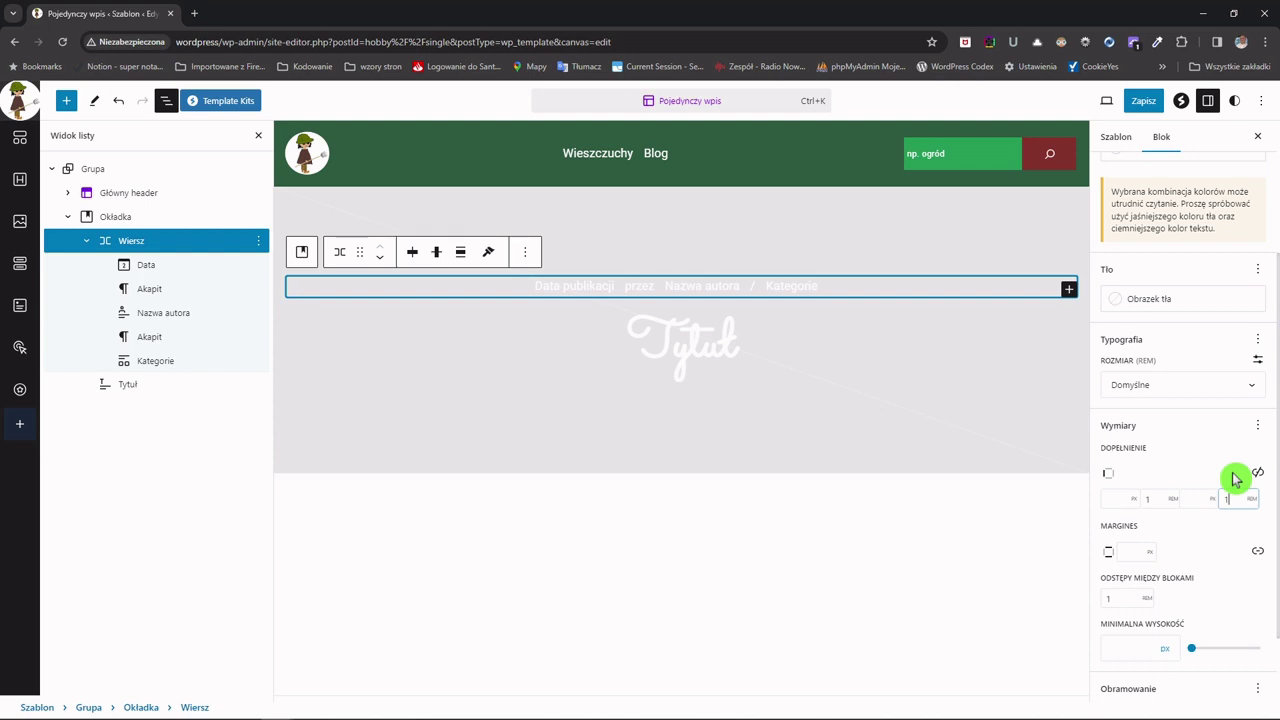
key(Tab)
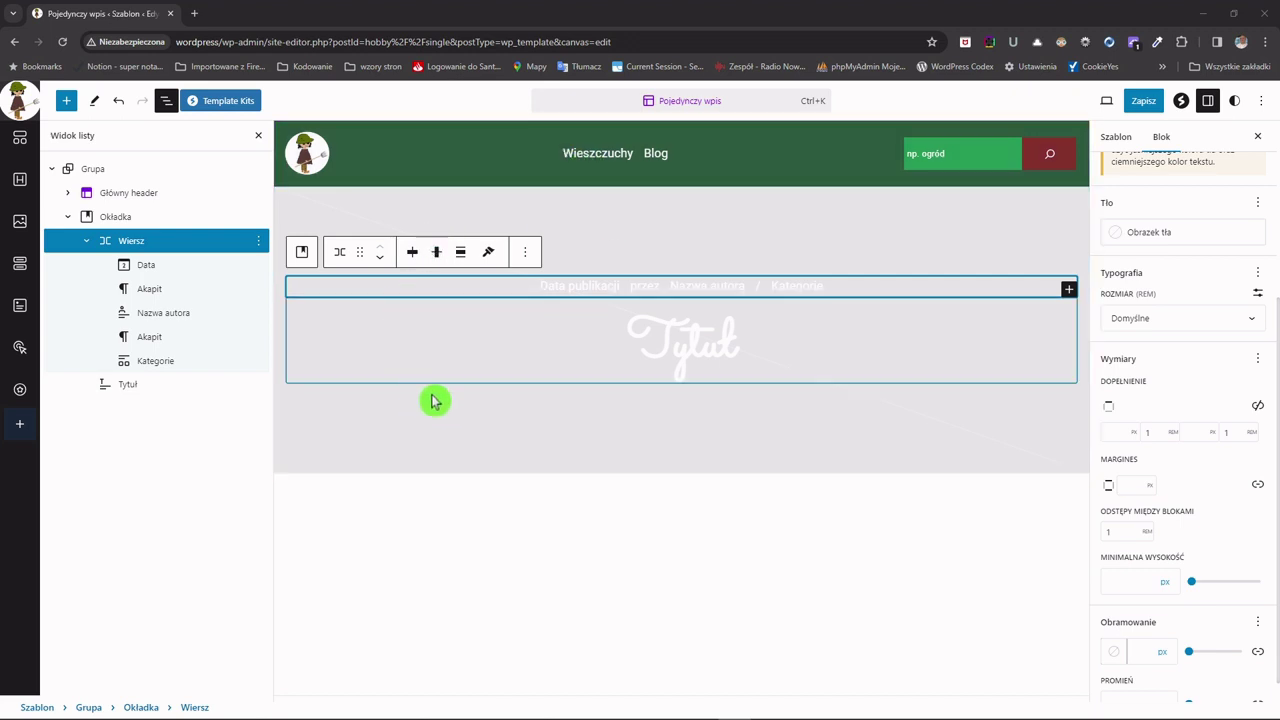
- Insert a Kolumny block directly after the Okładka cover, using the 66 / 33 layout
click(70, 220)
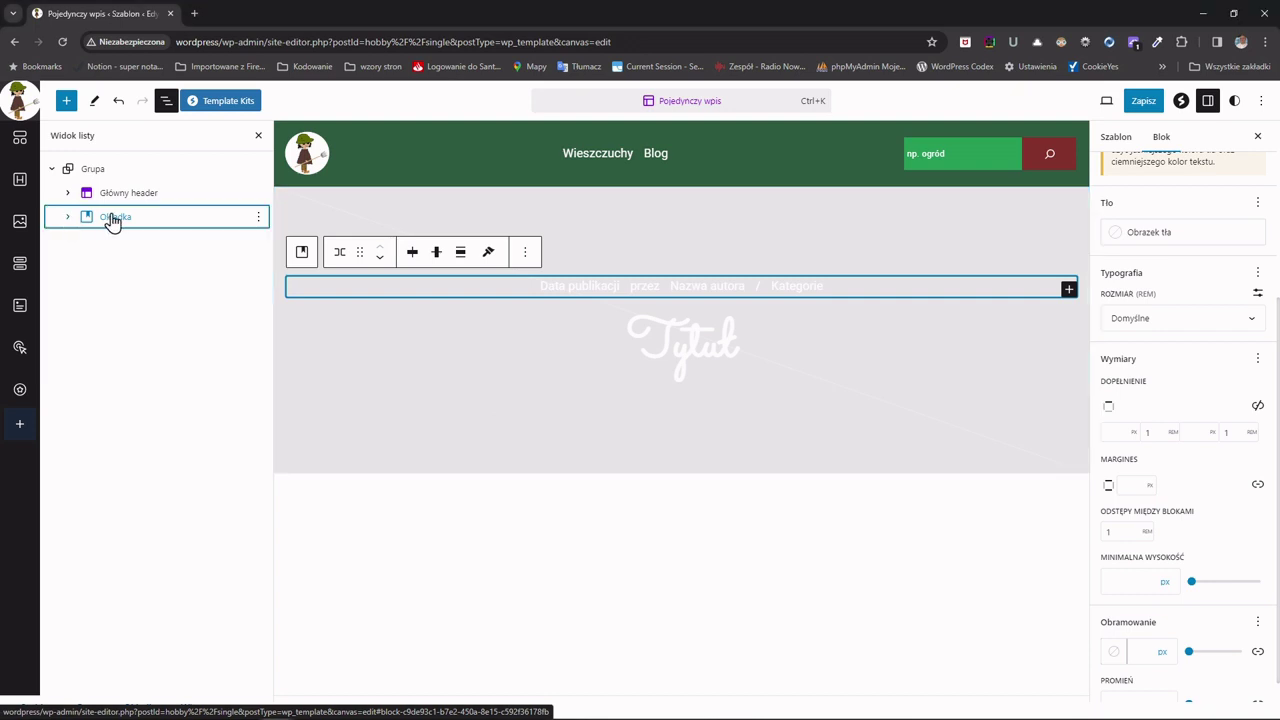
click(118, 220)
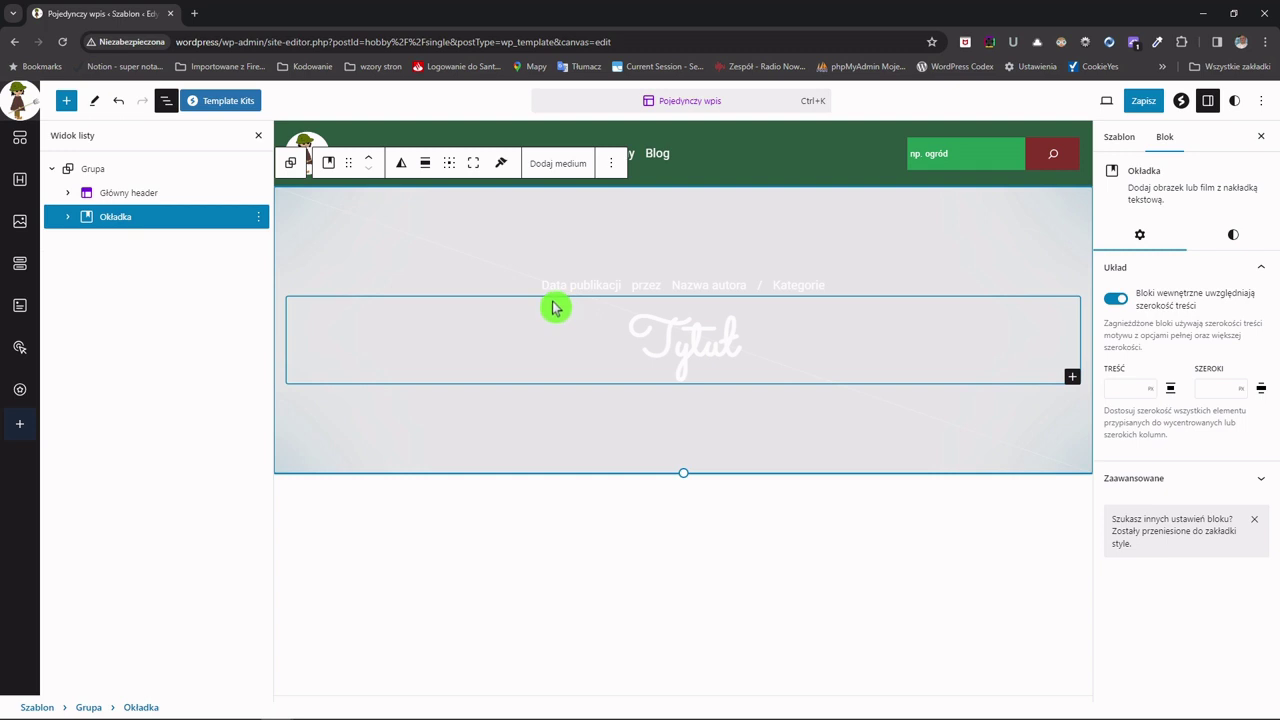
key(ctrl+alt+y)
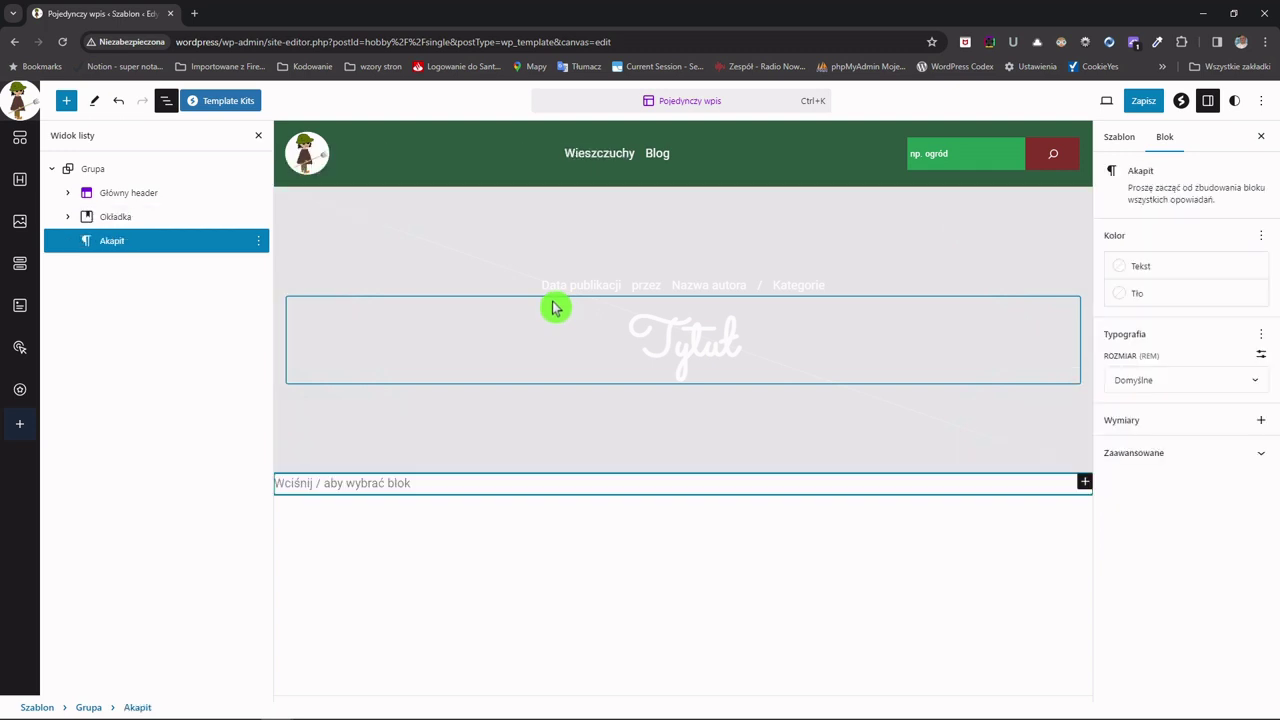
text(/kol)
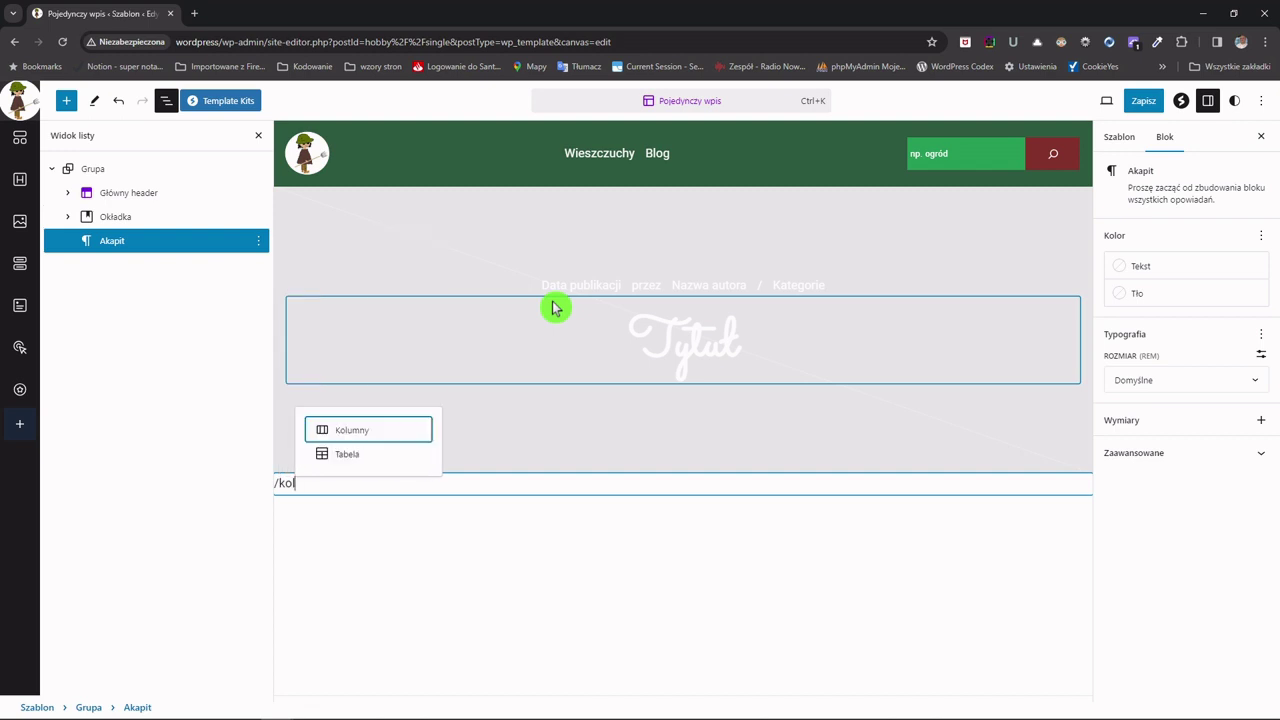
key(Return)
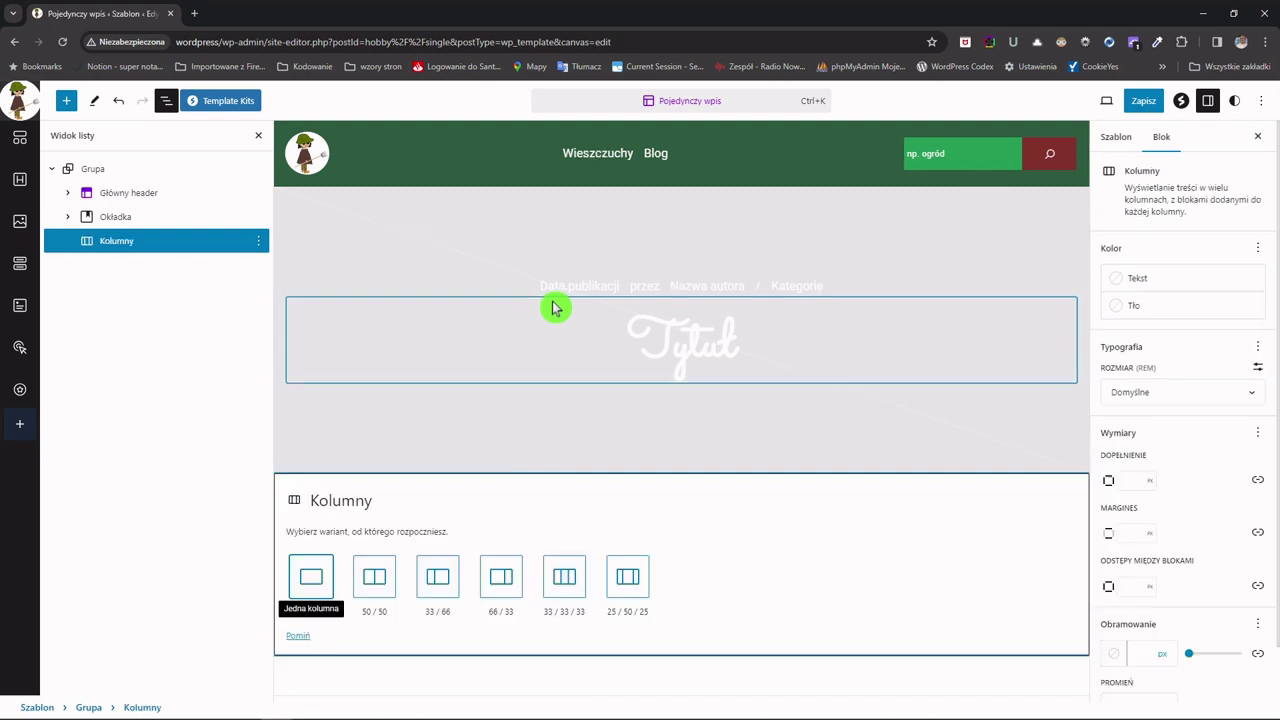
click(503, 580)
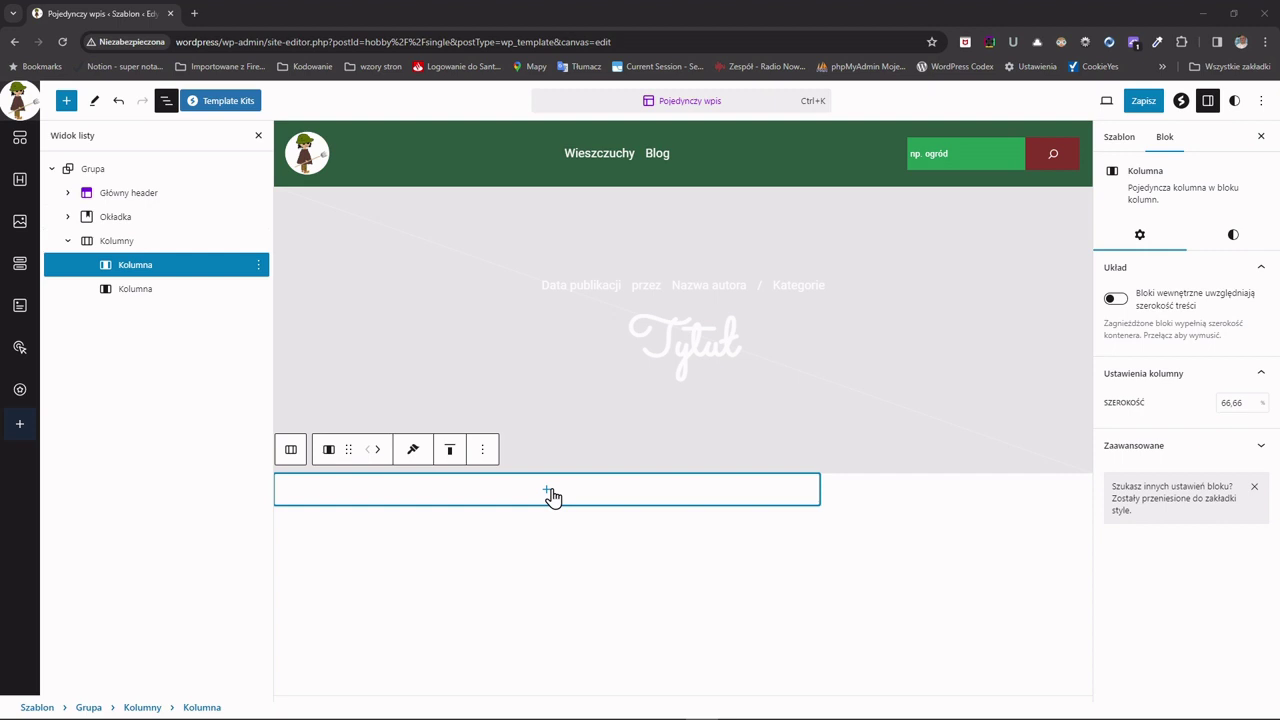
- Add a Grupa block with the basic single-container layout inside the wider 66 % column
click(548, 491)
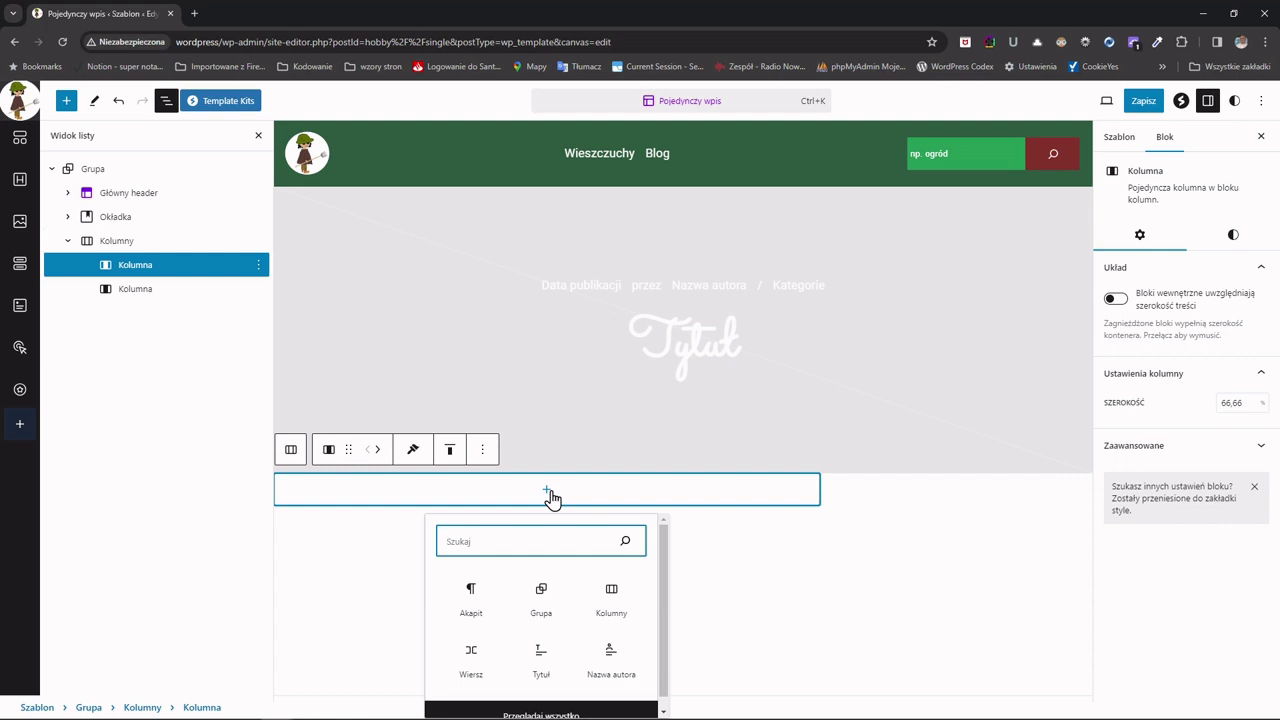
text(/gru)
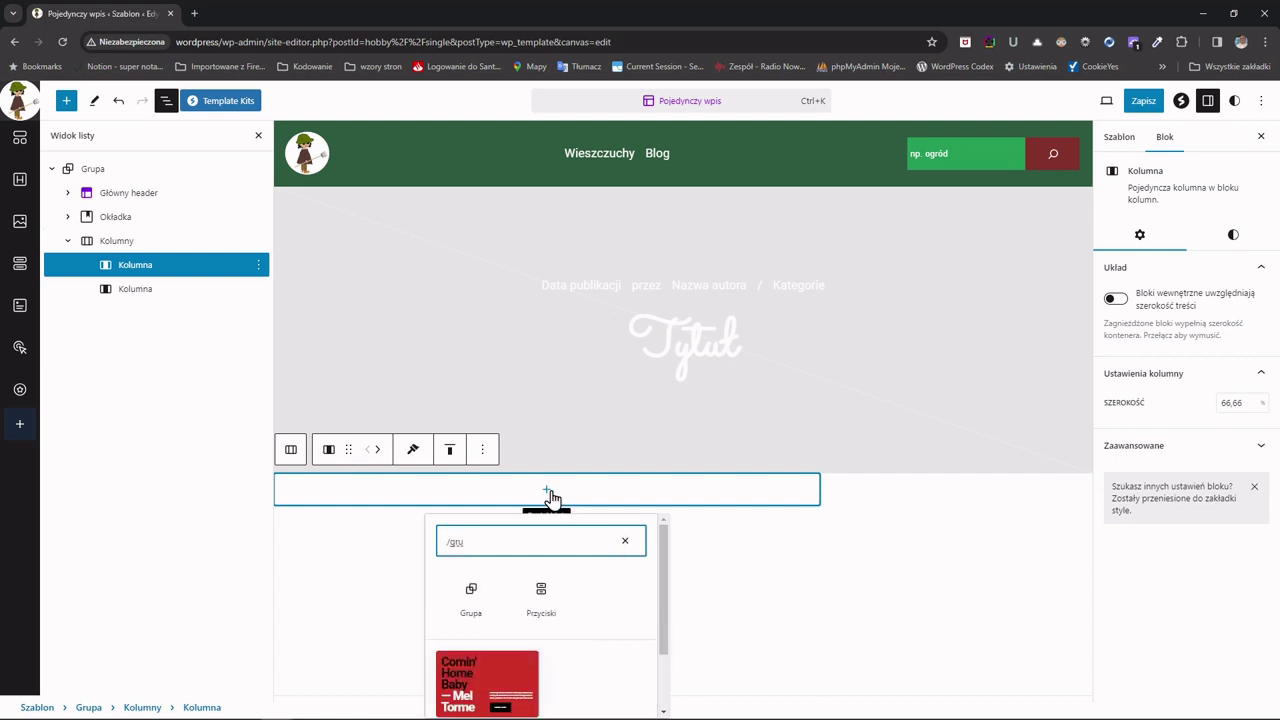
click(468, 597)
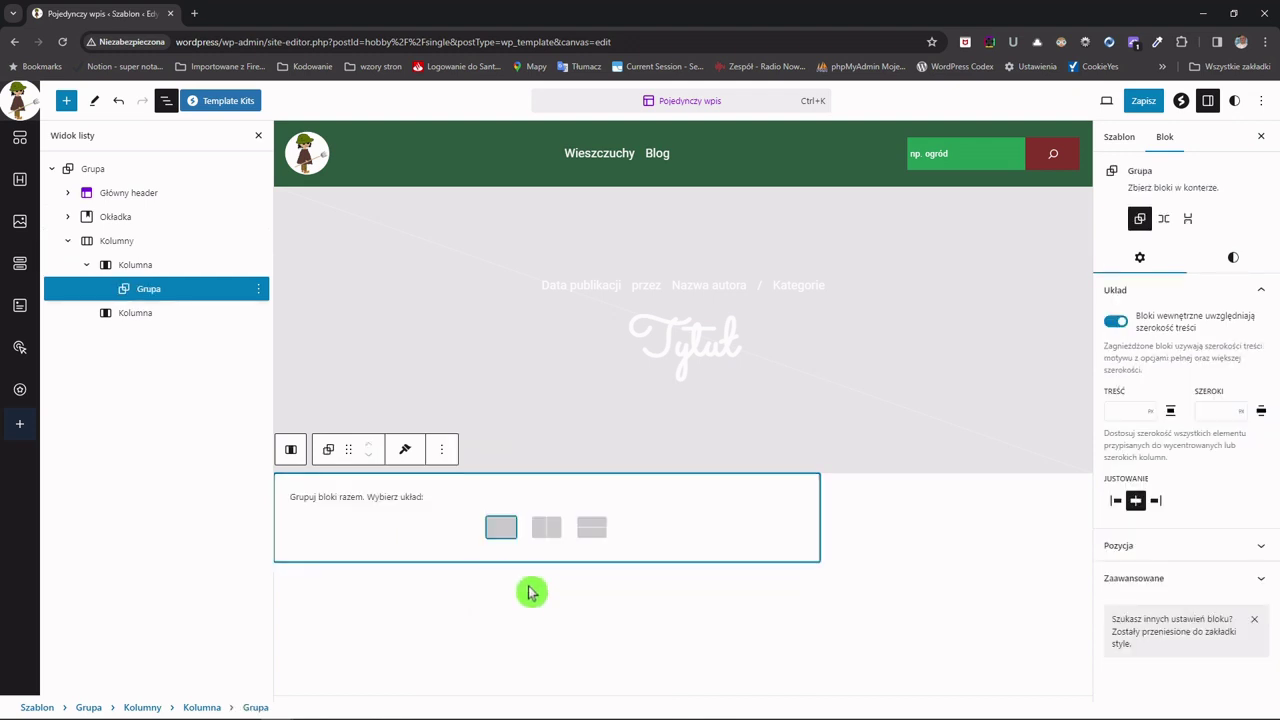
key(Return)
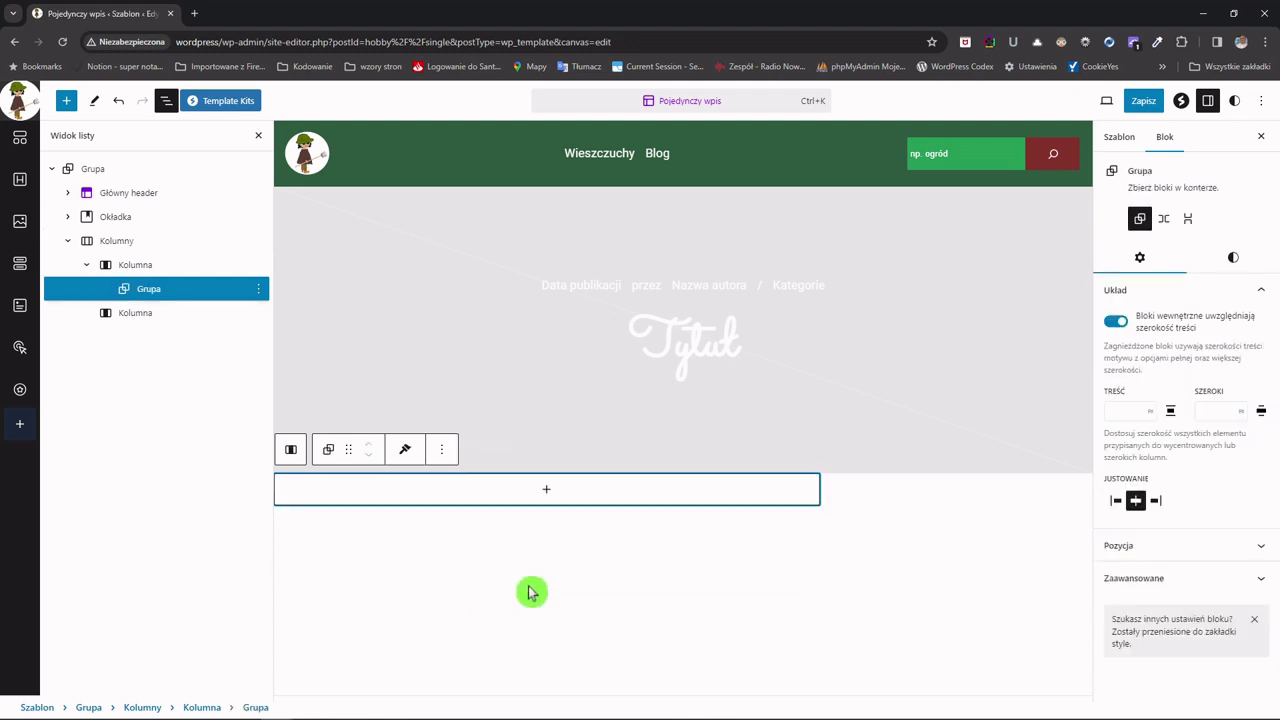
- Set the HTML element of the group in the wider column to <article>
click(1258, 580)
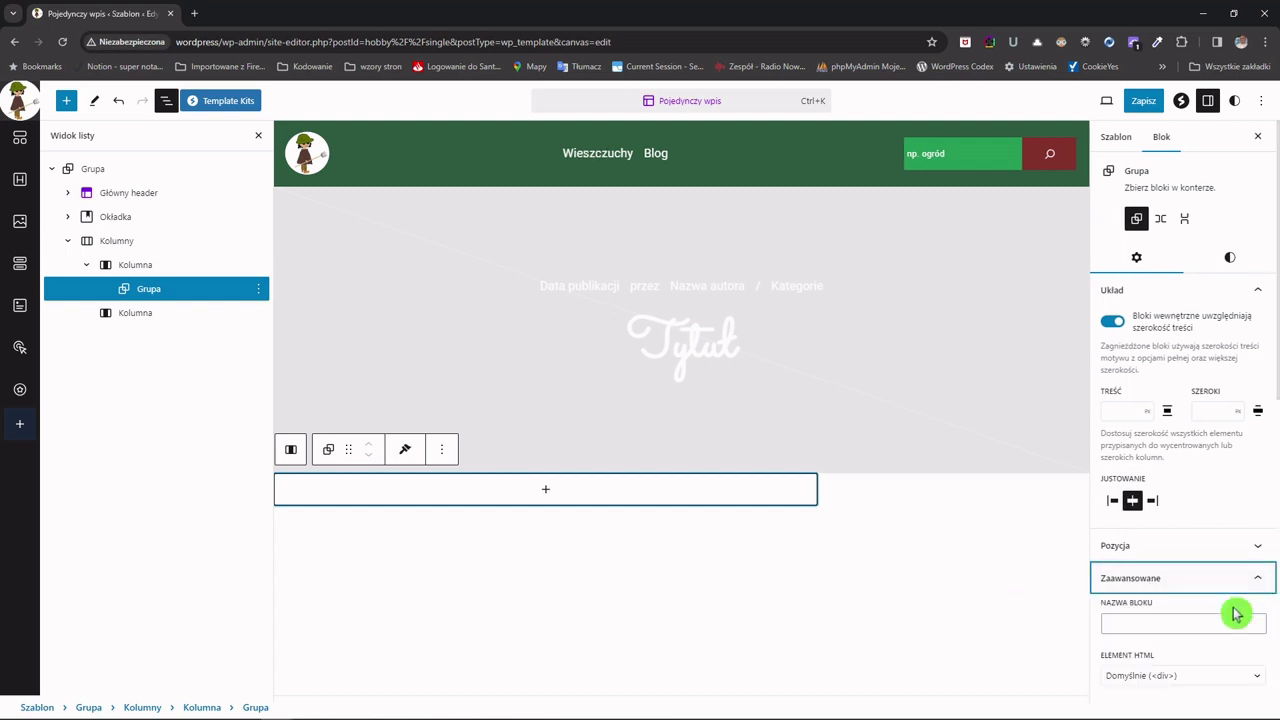
click(1151, 677)
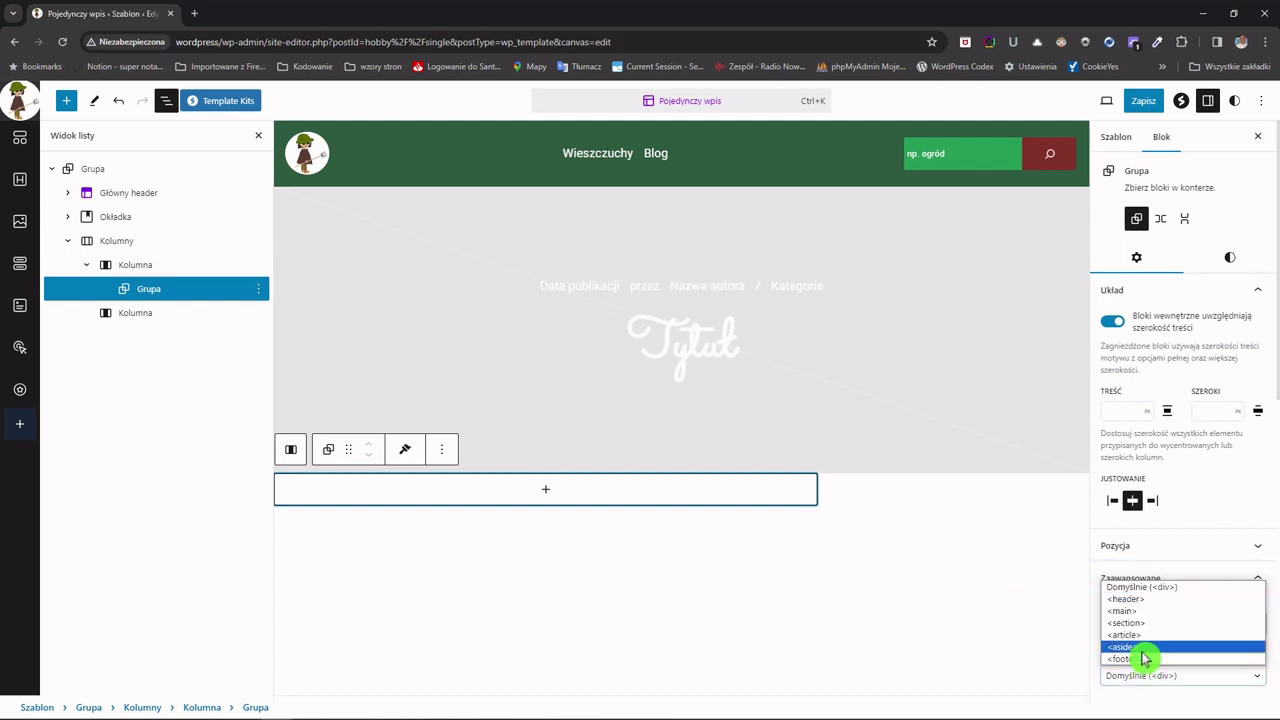
click(1142, 636)
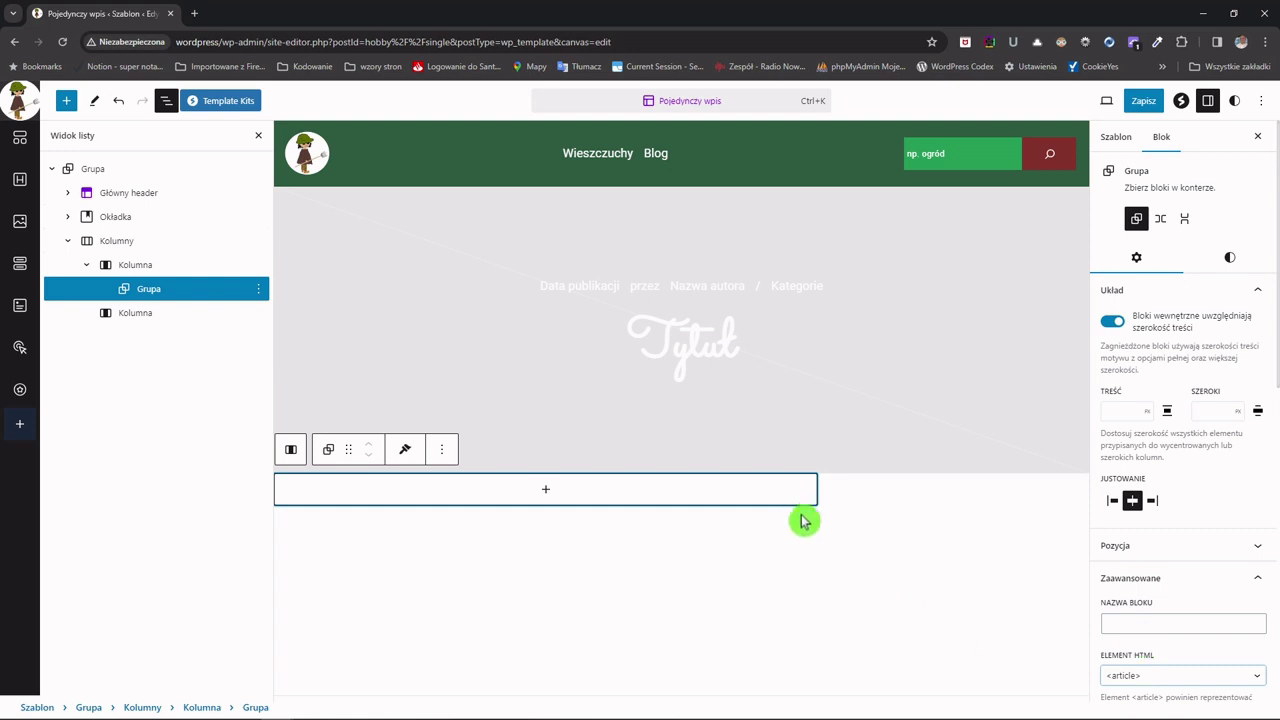
- Add the Zawartość block inside the article group in the wider column
click(546, 493)
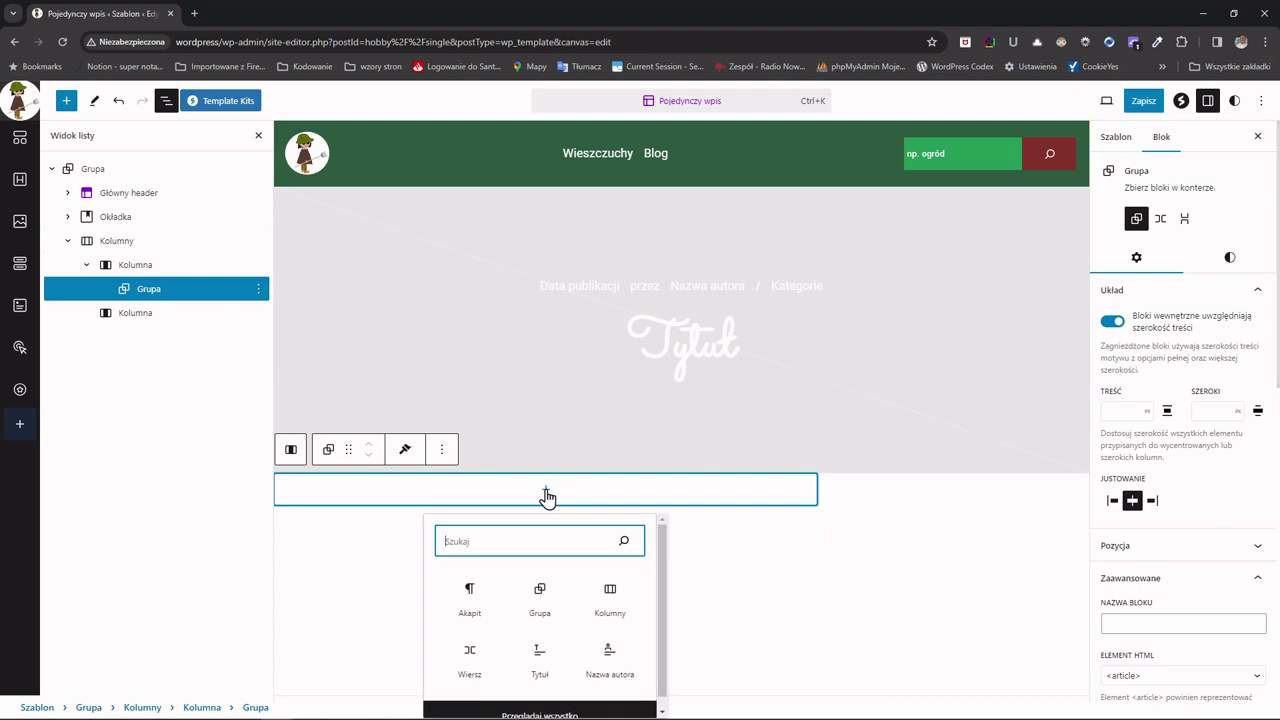
text(zaw)
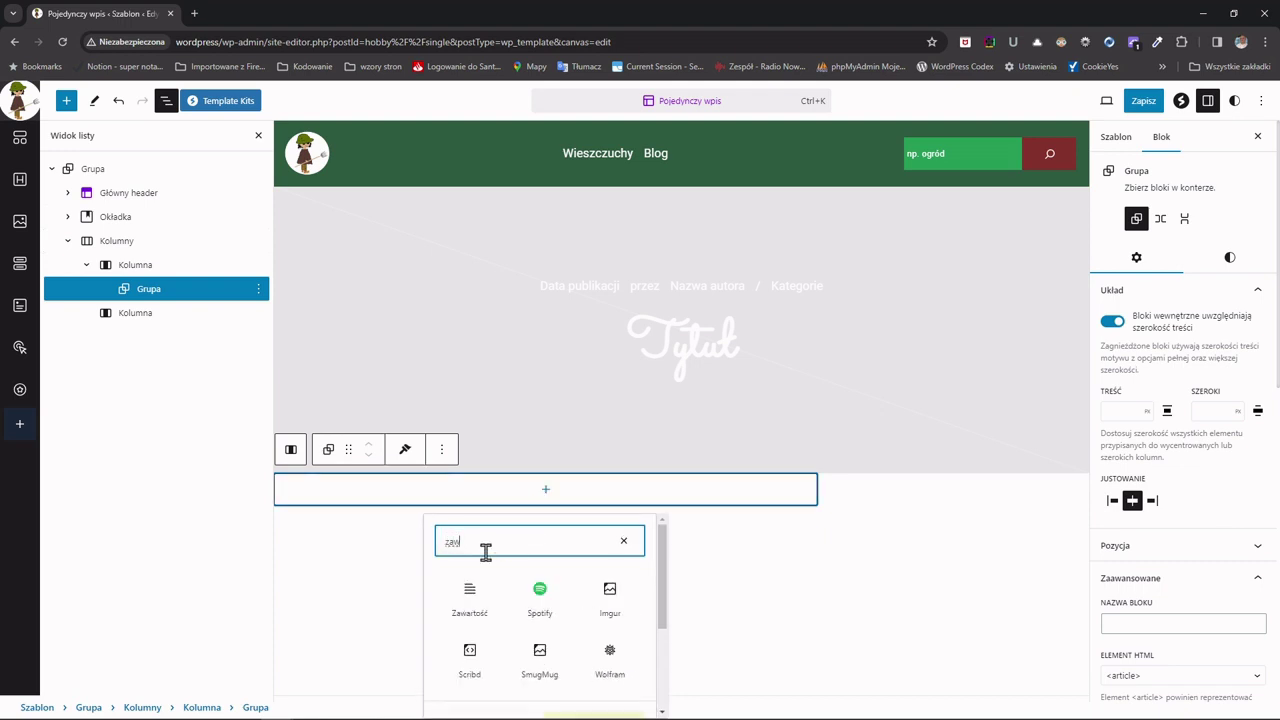
click(470, 601)
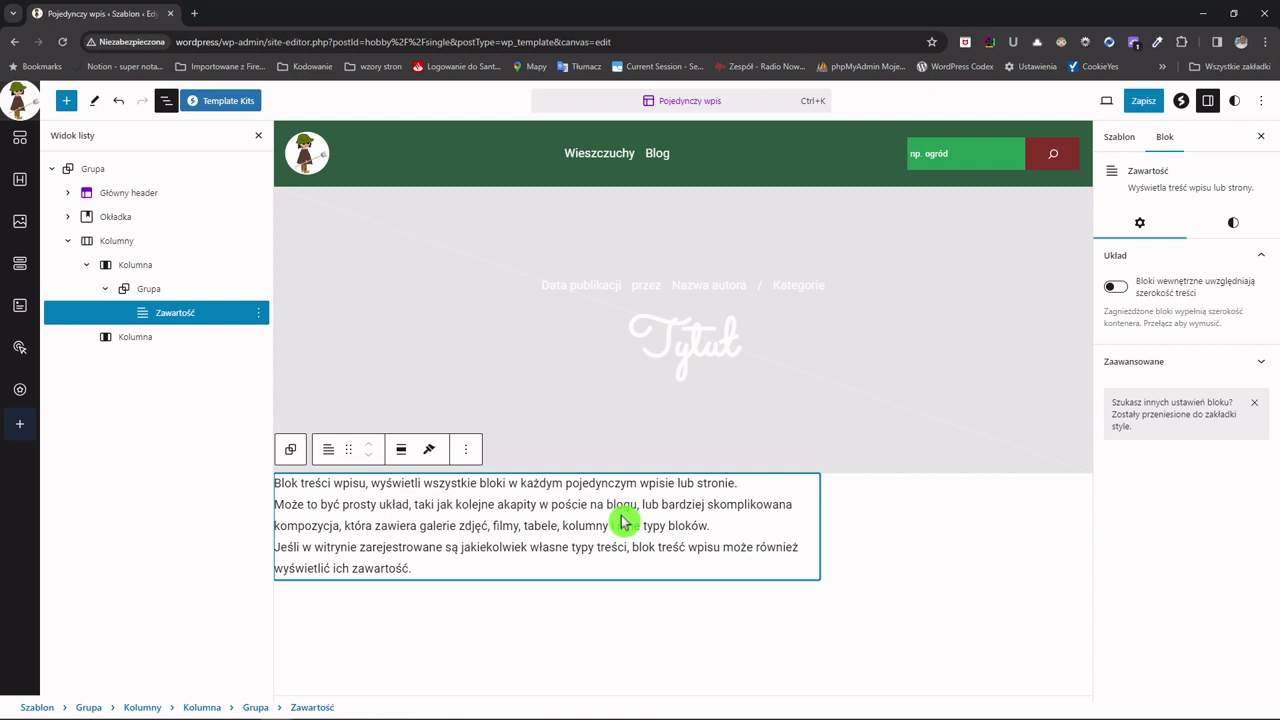
- Insert a Wiersz block directly after the article group inside the wider column
click(105, 289)
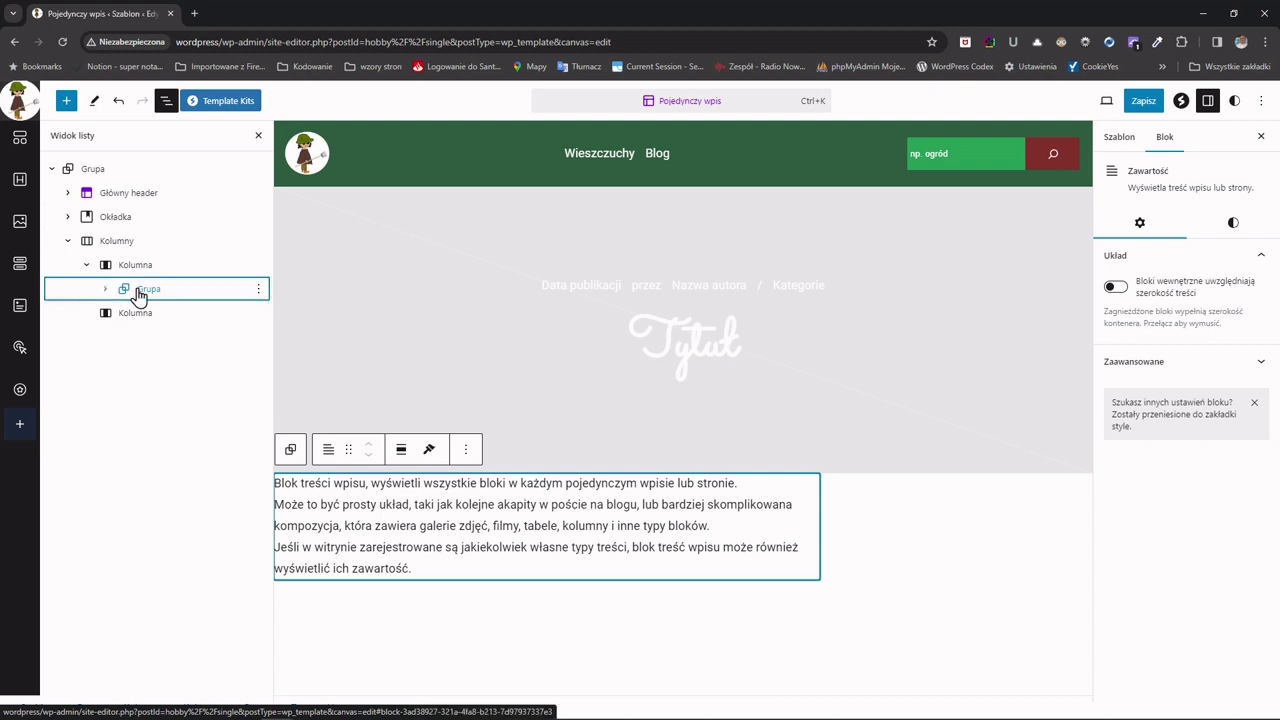
click(145, 290)
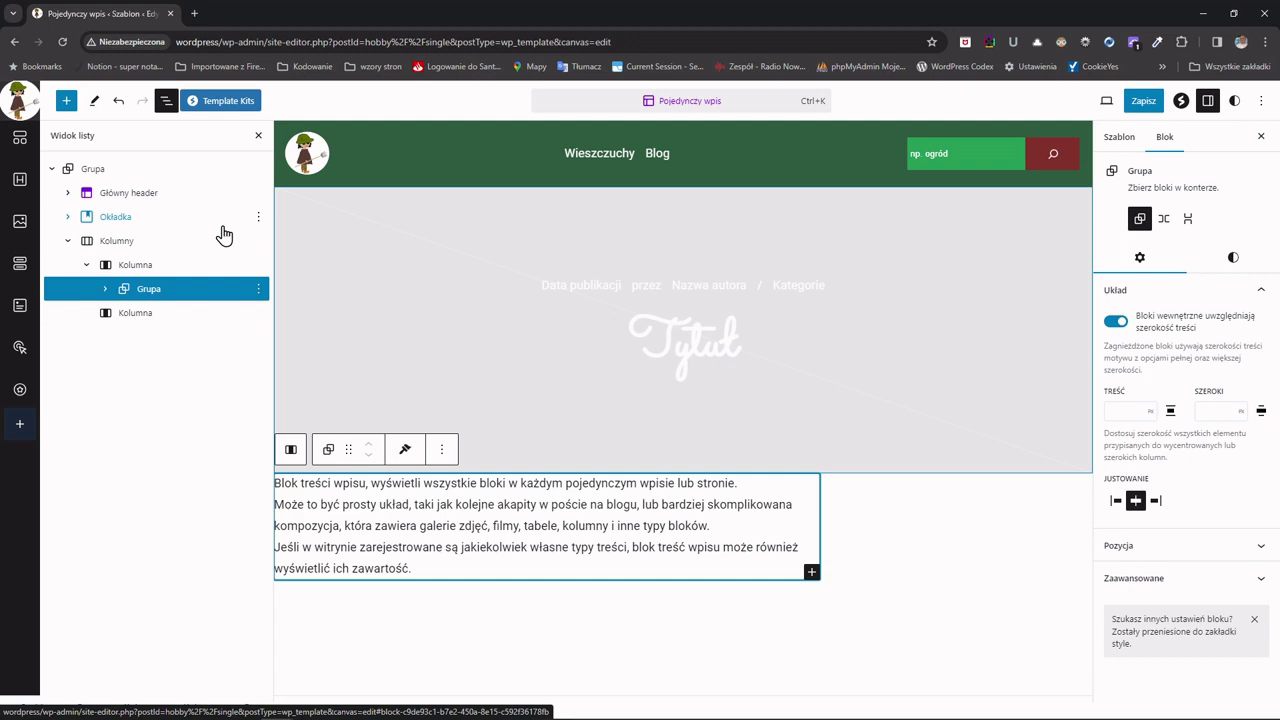
key(Return)
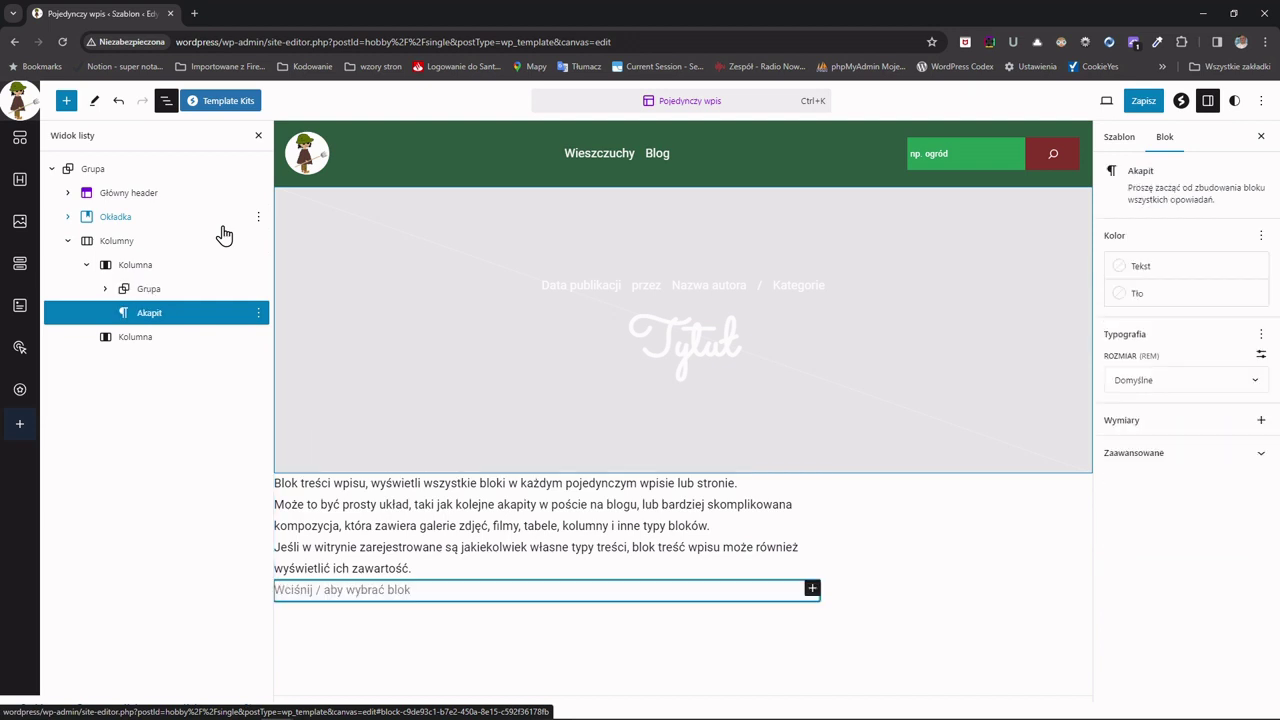
text(/)
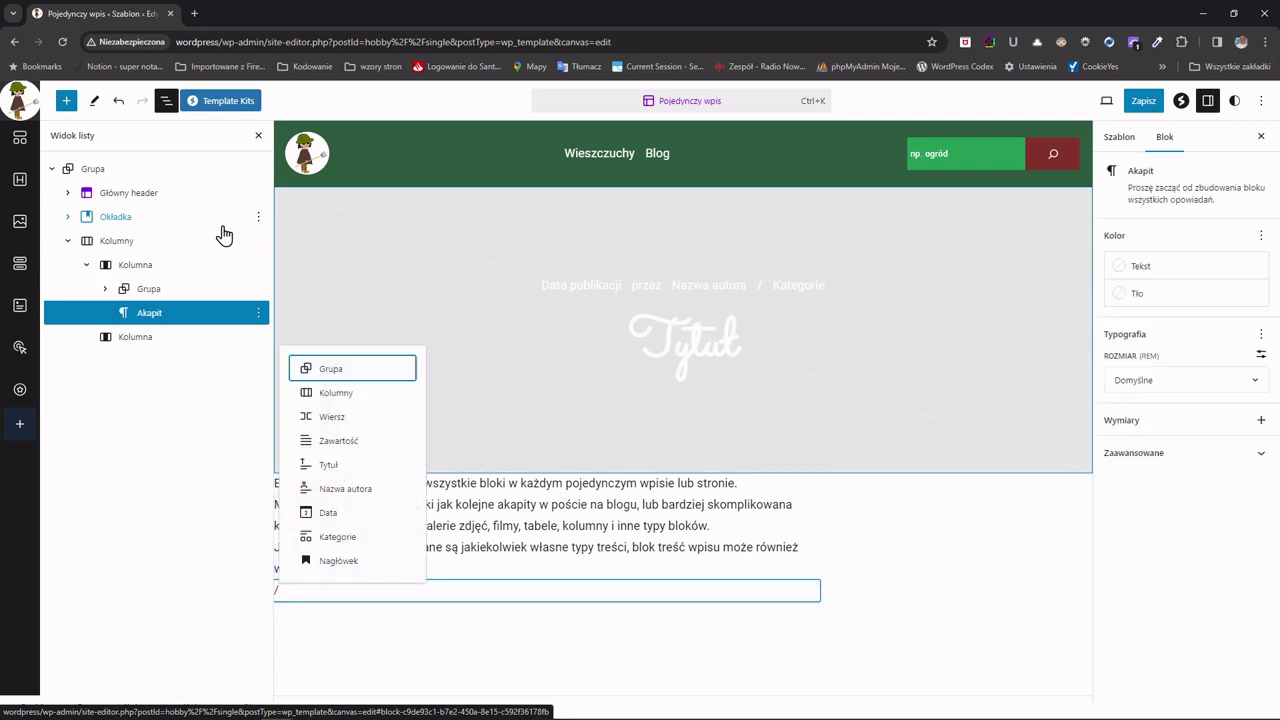
text(i)
key(BackSpace)
text(wie)
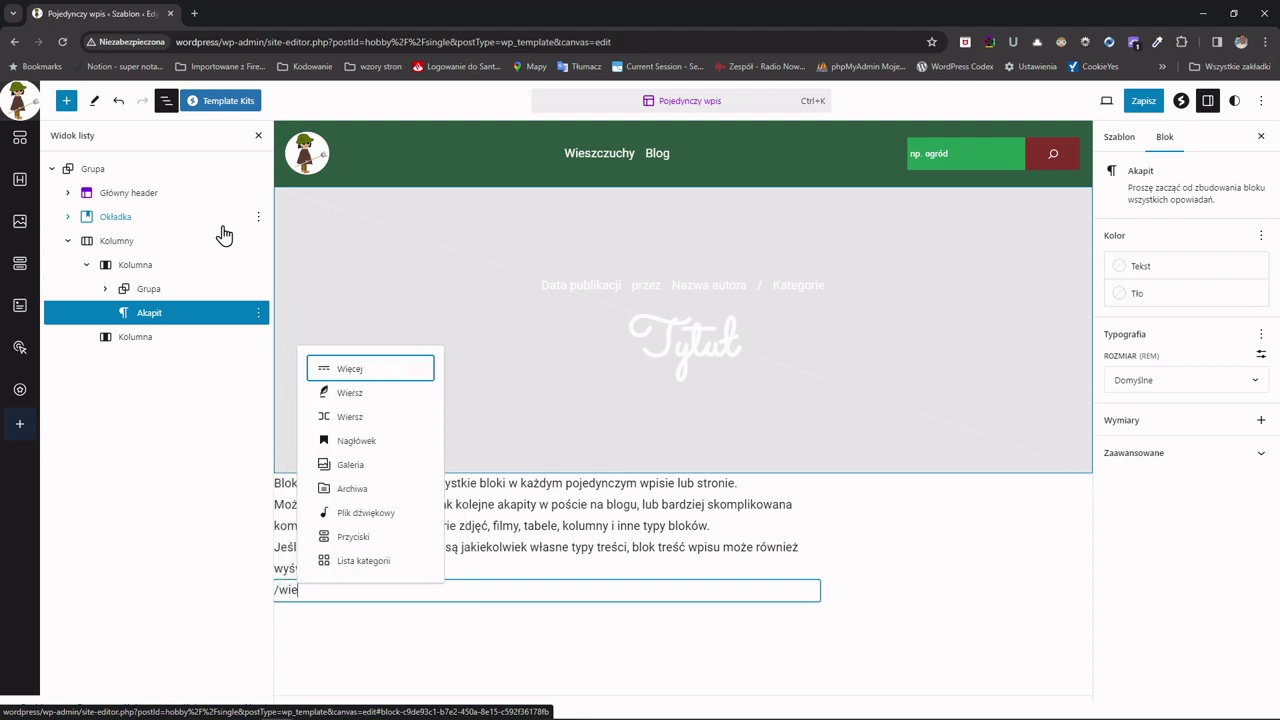
click(356, 421)
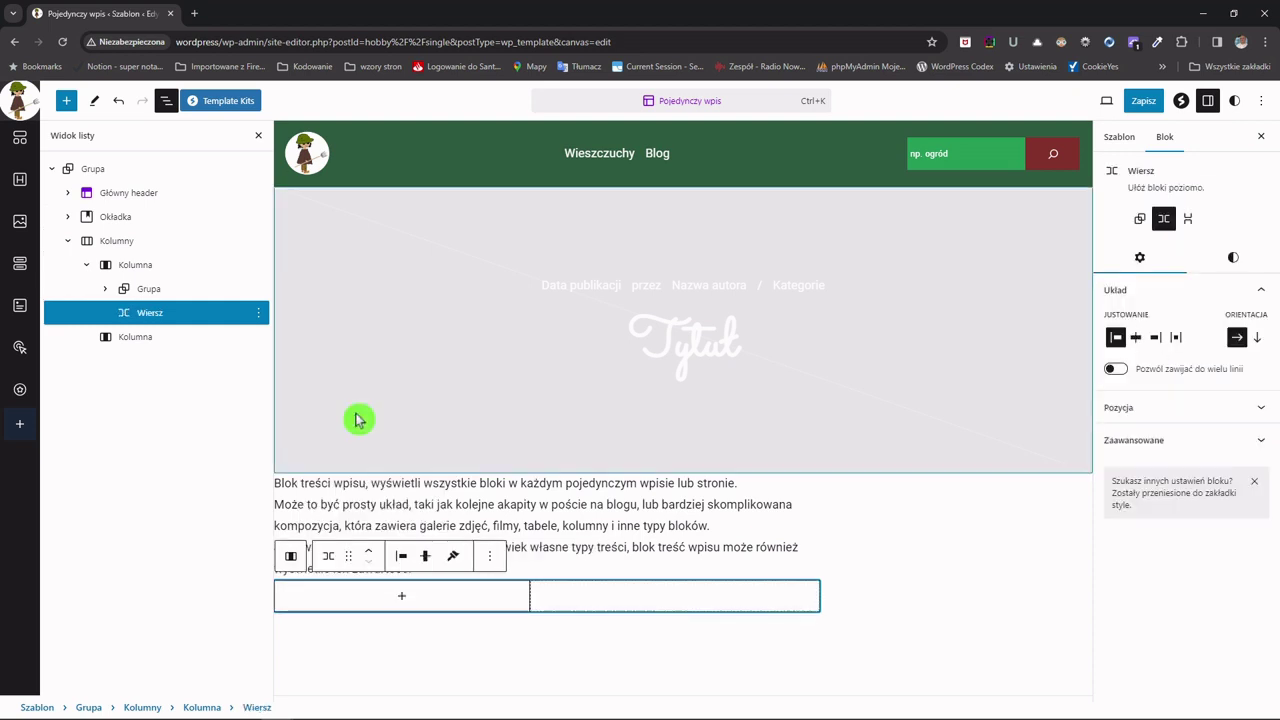
- Add Poprzedni wpis and Następny wpis blocks to the row and justify them to its opposite ends with space between
click(401, 600)
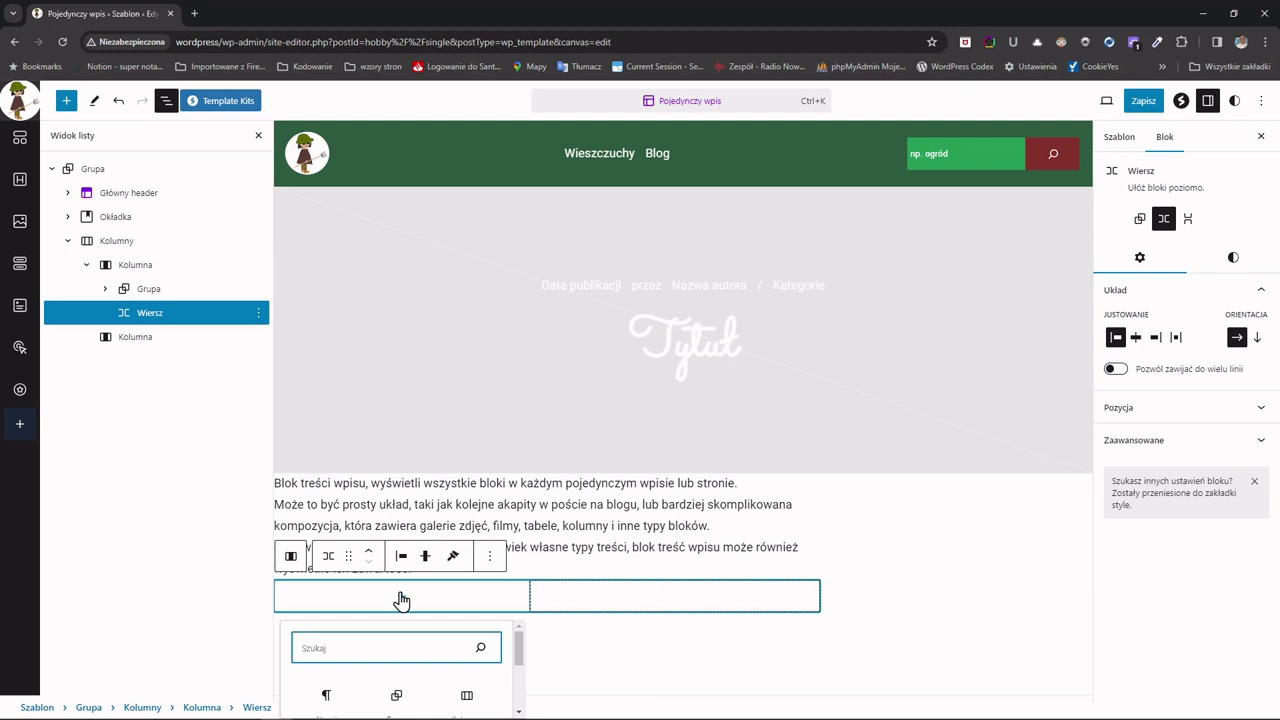
text(pop)
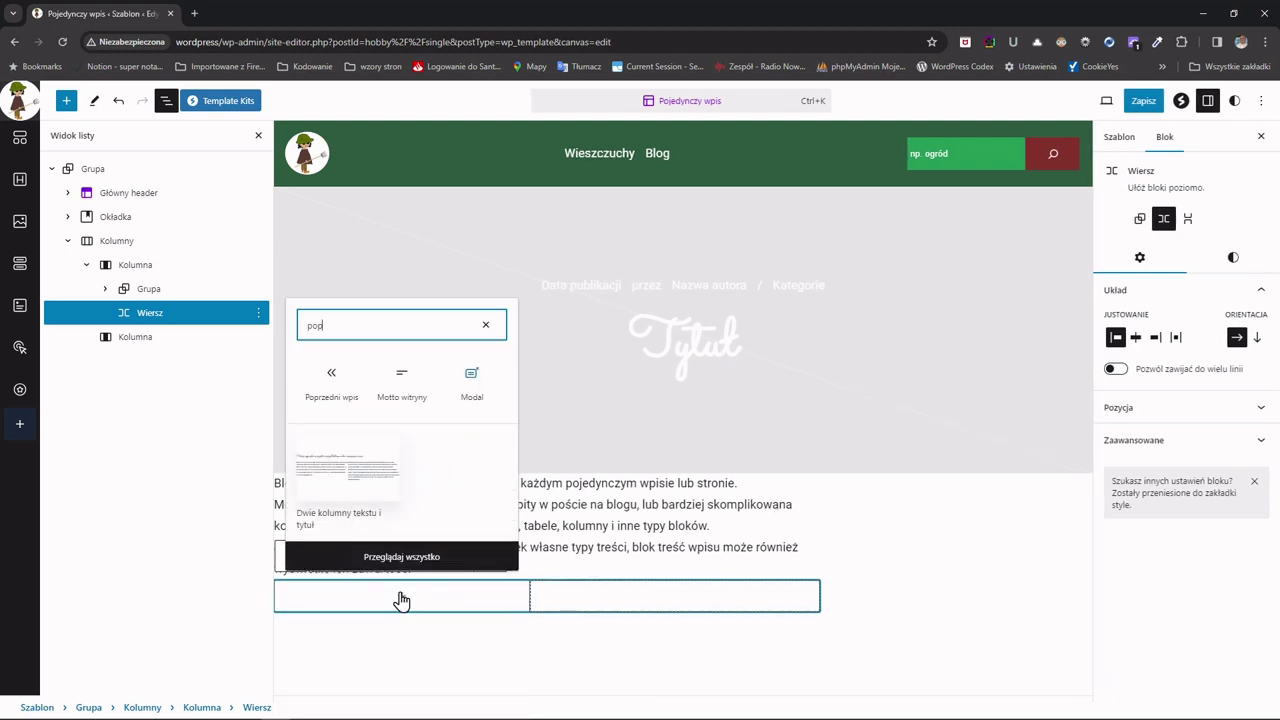
click(340, 380)
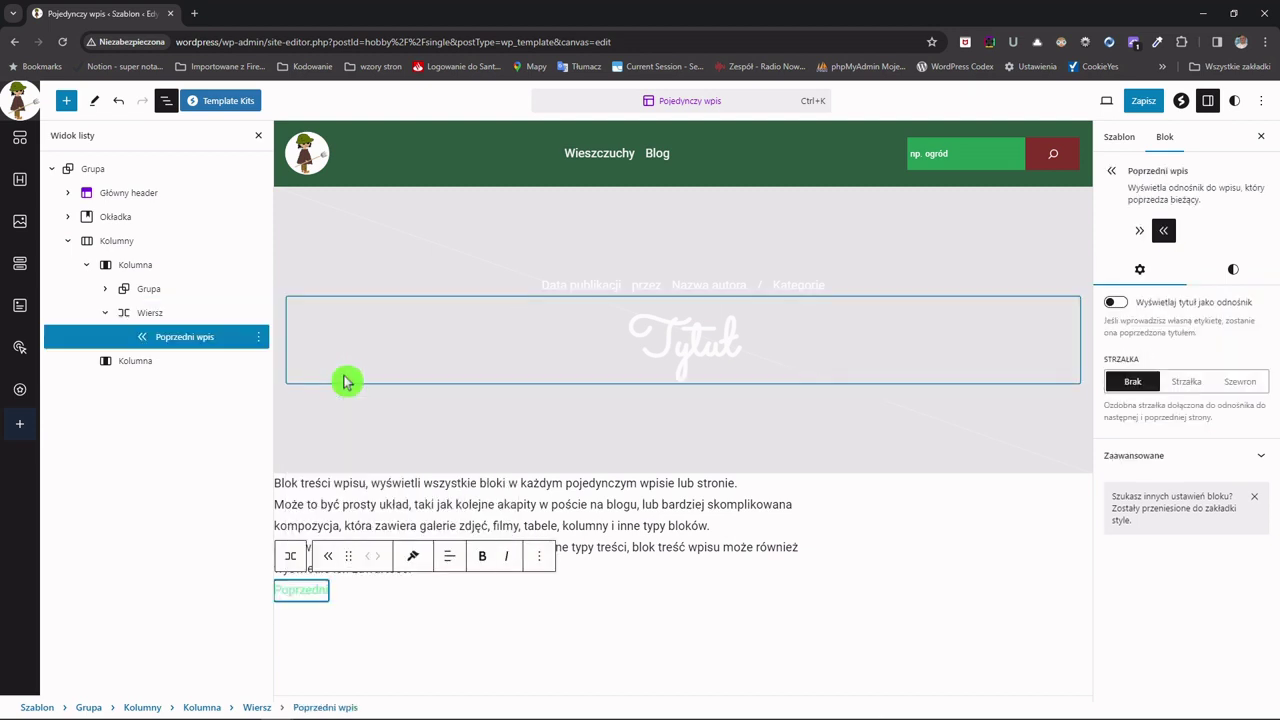
click(697, 602)
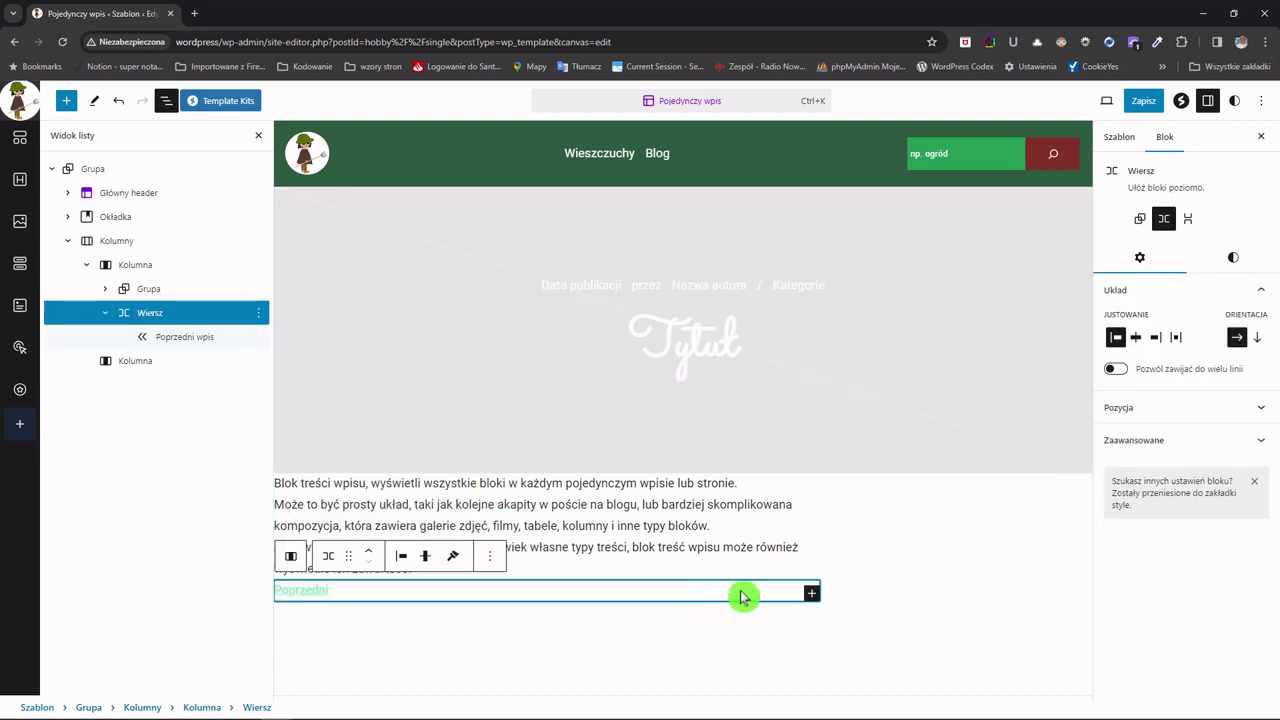
click(810, 594)
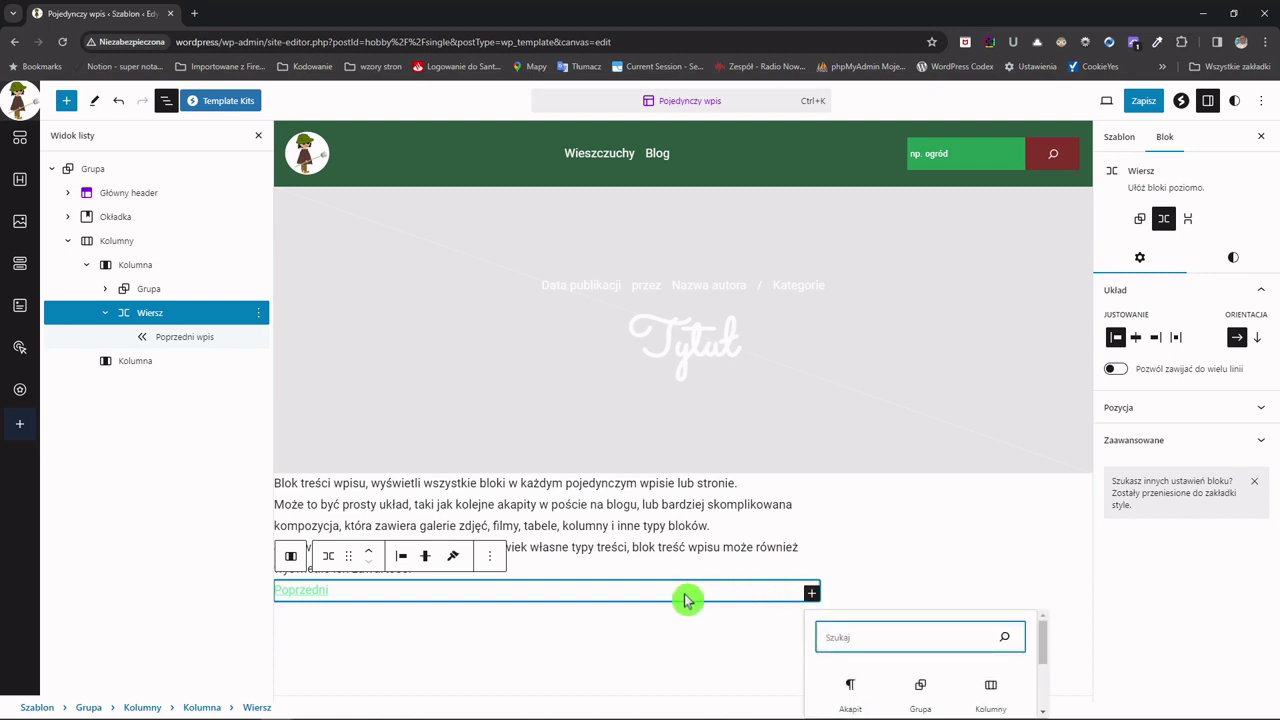
text(nas)
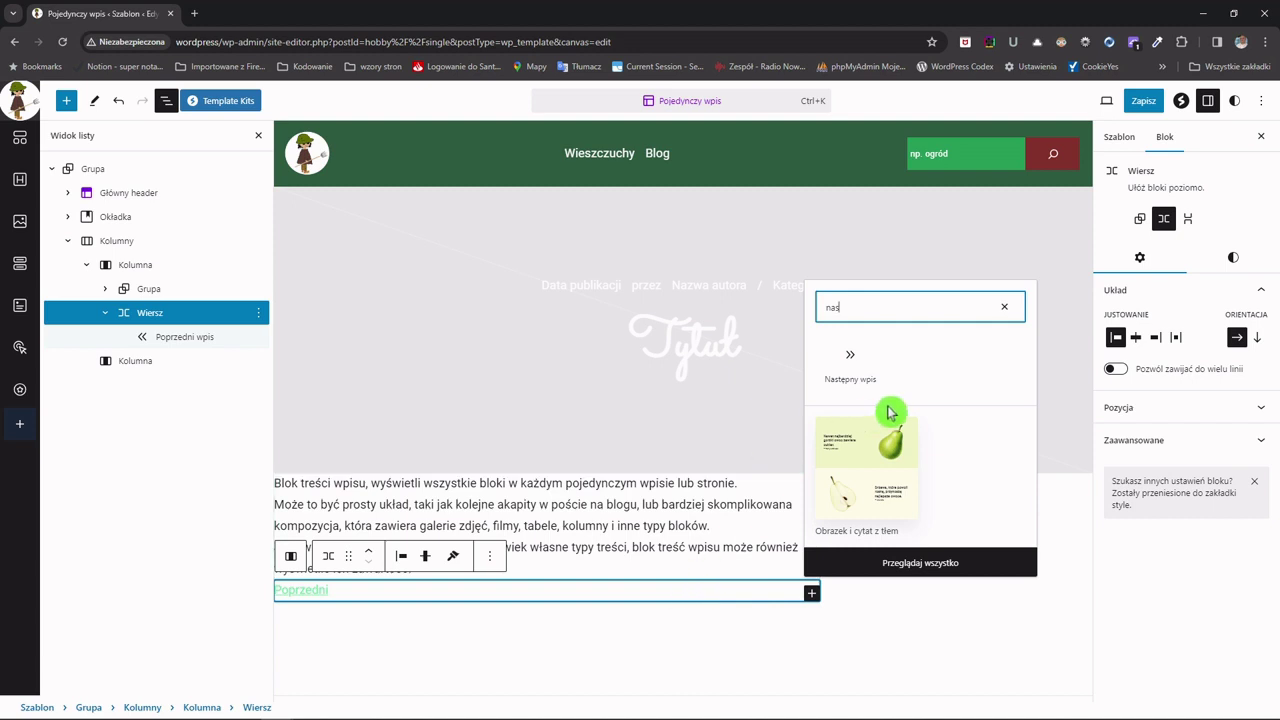
click(851, 370)
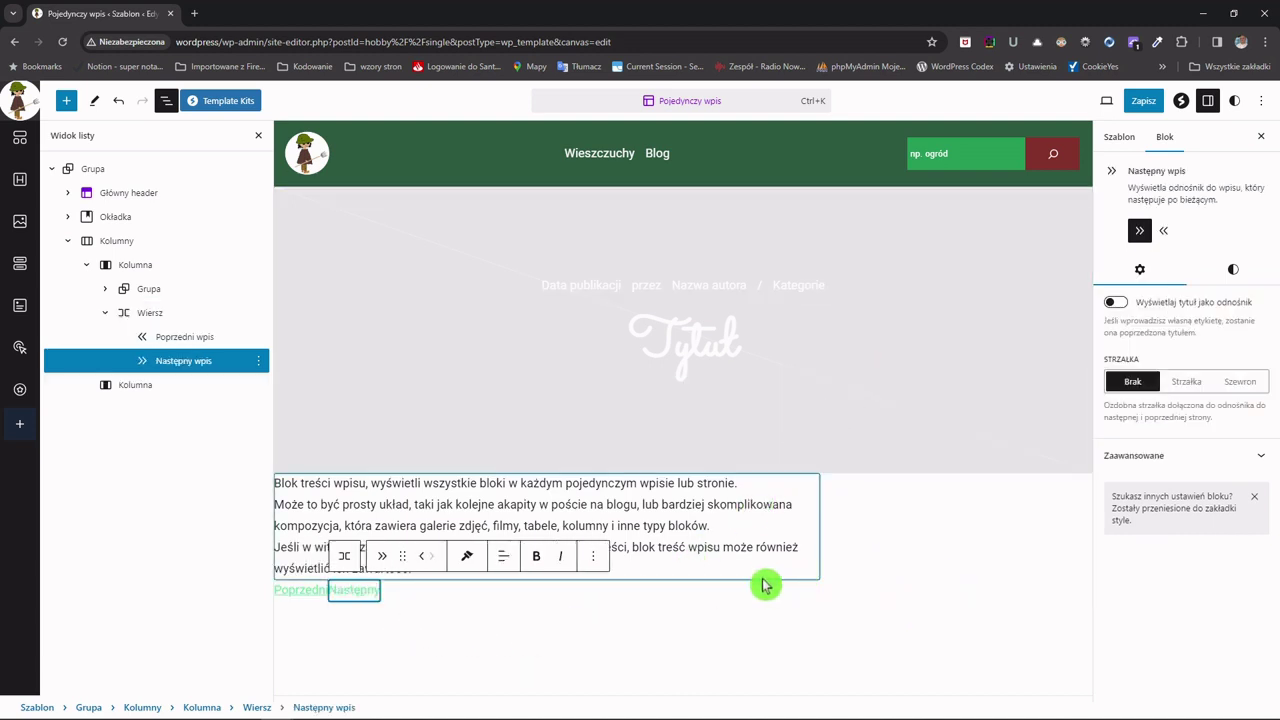
click(156, 316)
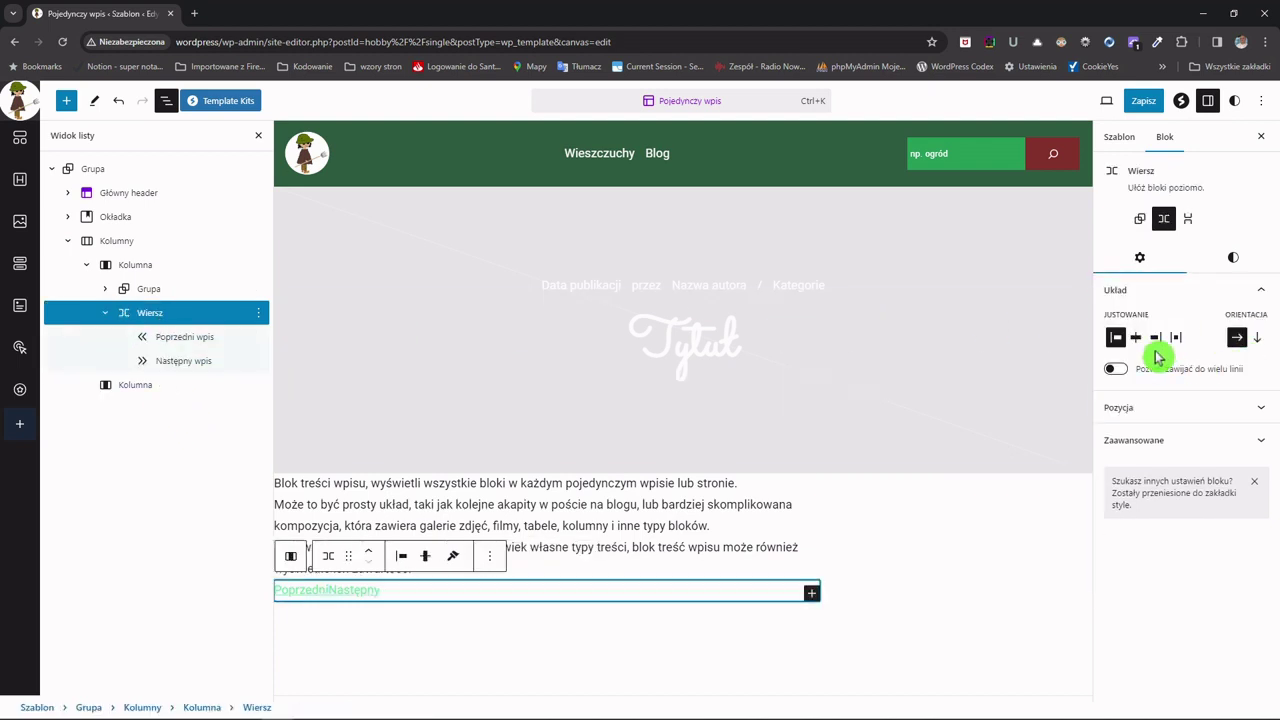
click(1177, 338)
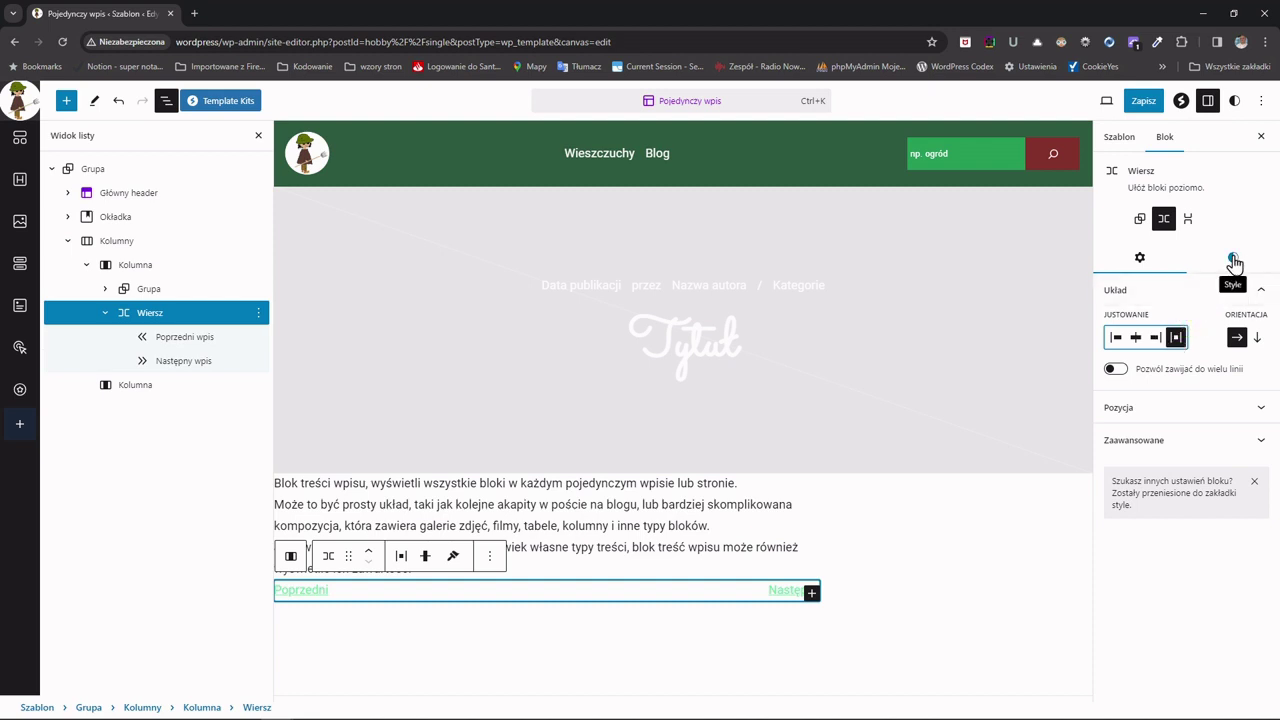
- Unlink the padding sides of the post navigation row and set its right and left padding to 3 rem
click(1234, 261)
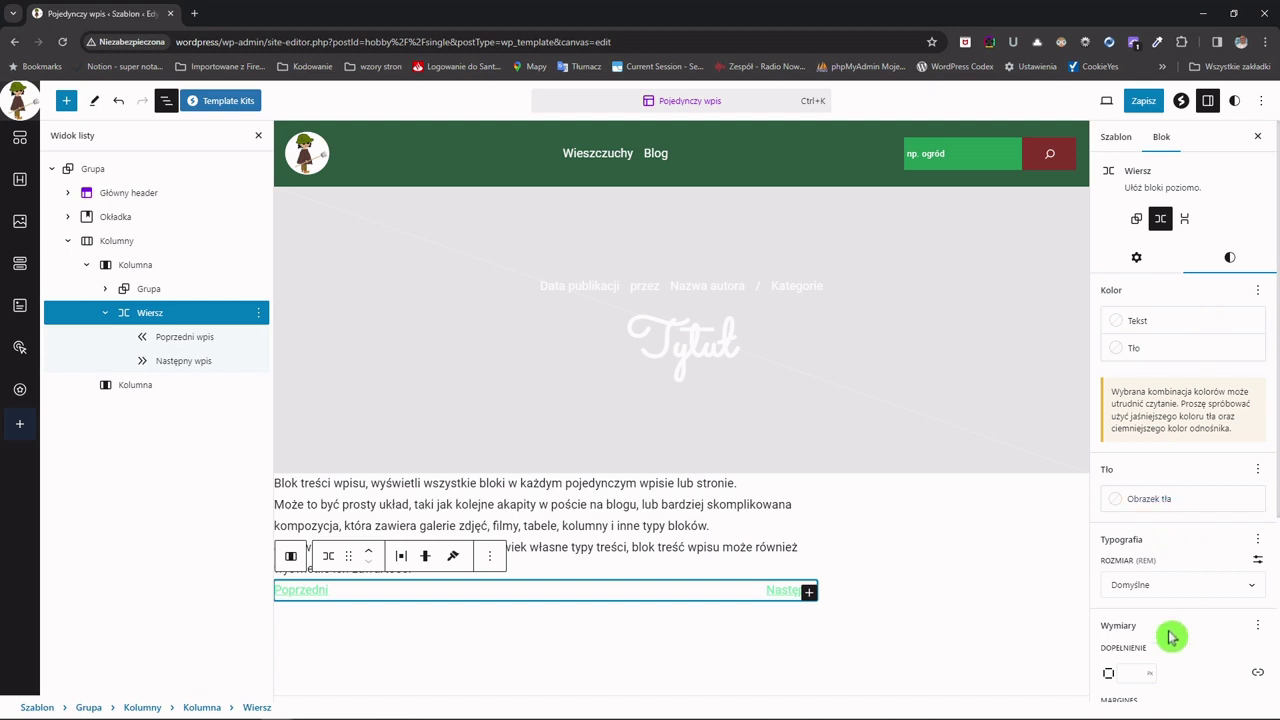
scroll(1165, 623, down, 1)
scroll(1170, 610, down, 1)
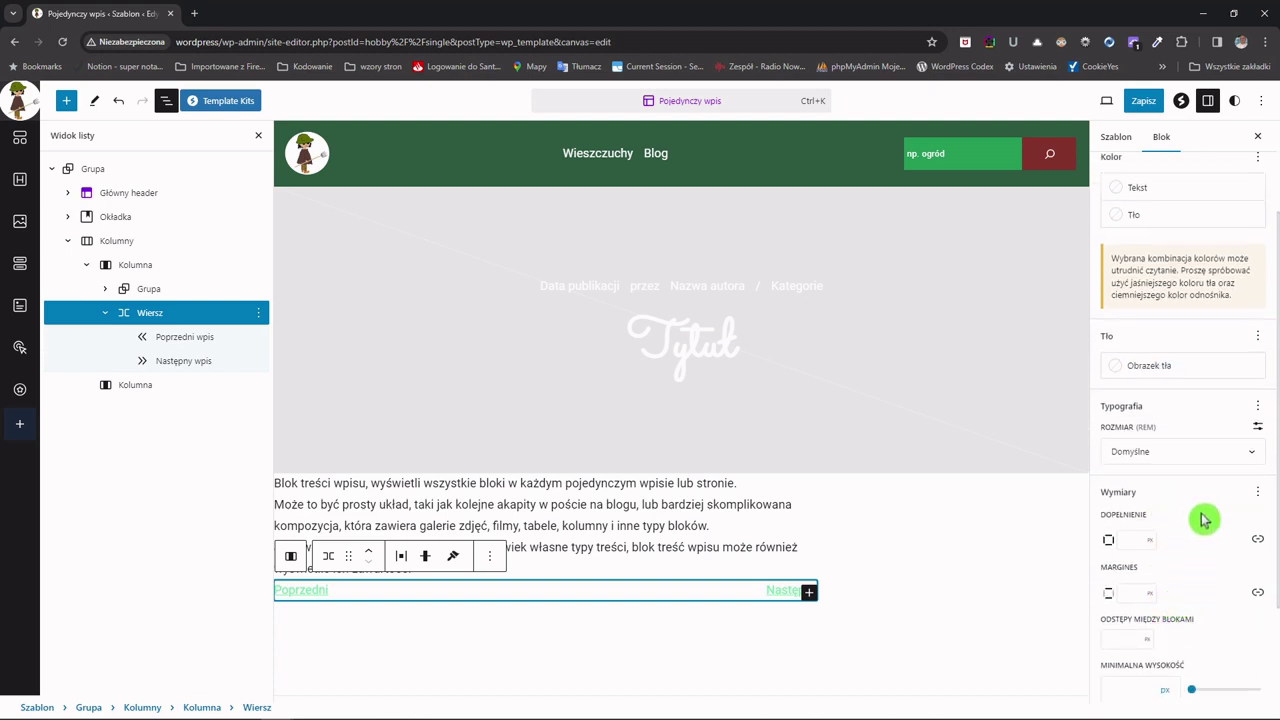
click(1255, 539)
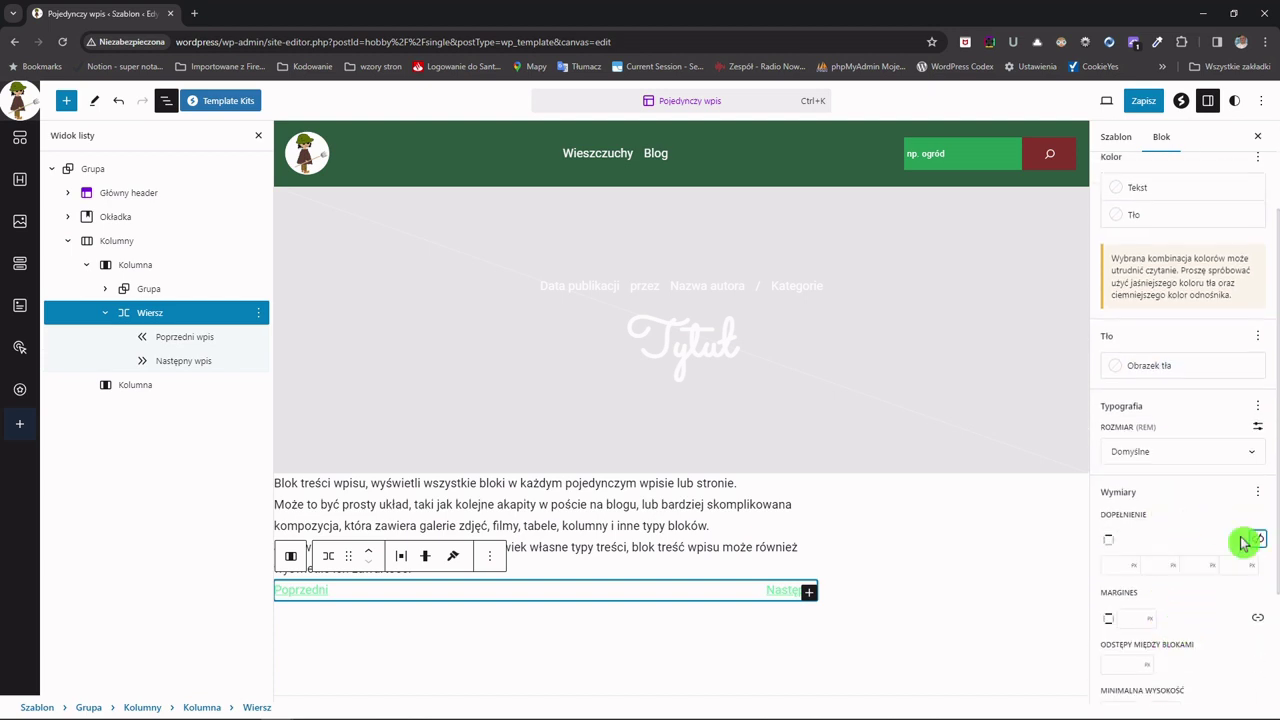
click(1146, 566)
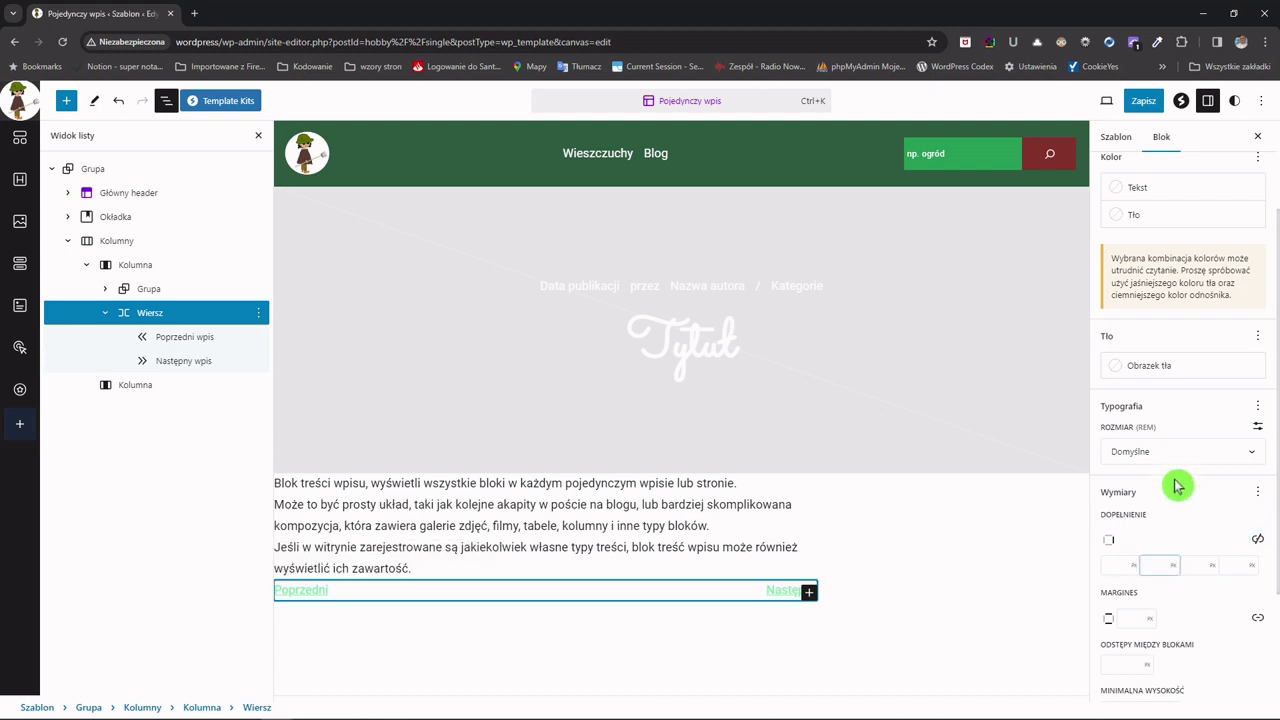
key(Tab)
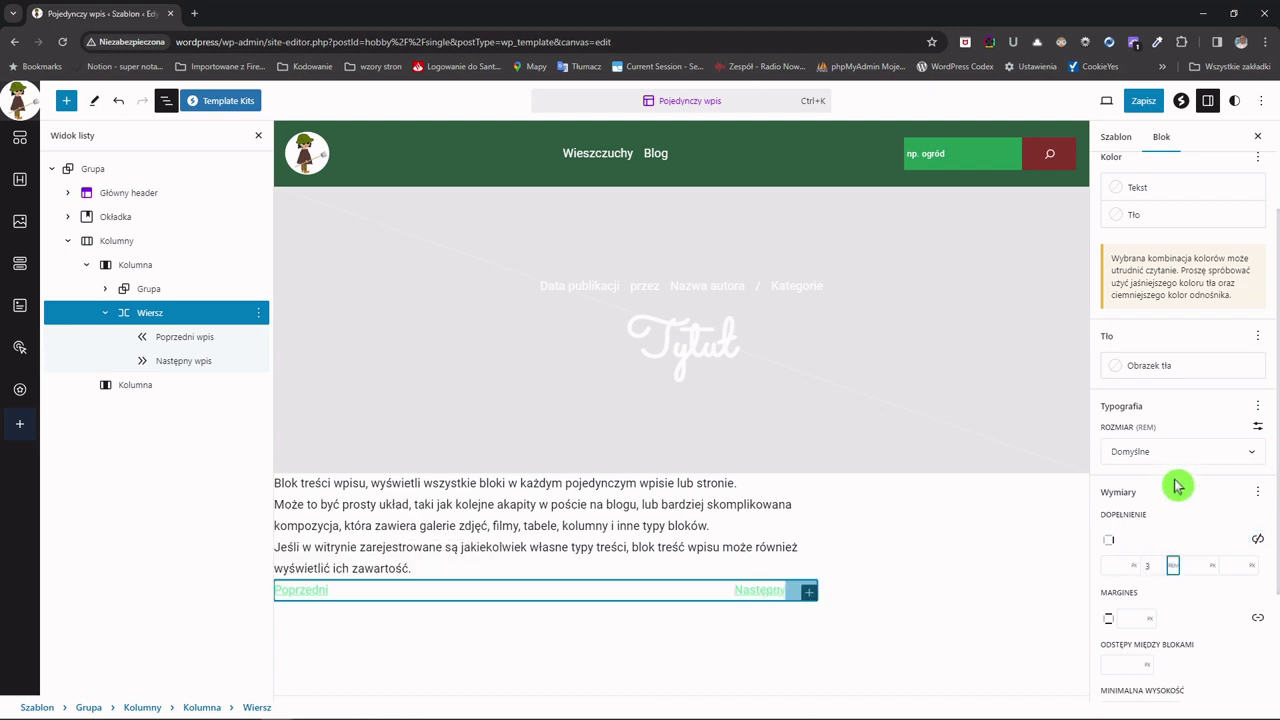
key(Tab)
key(Tab)
key(Tab)
key(Tab)
text(3)
key(Tab)
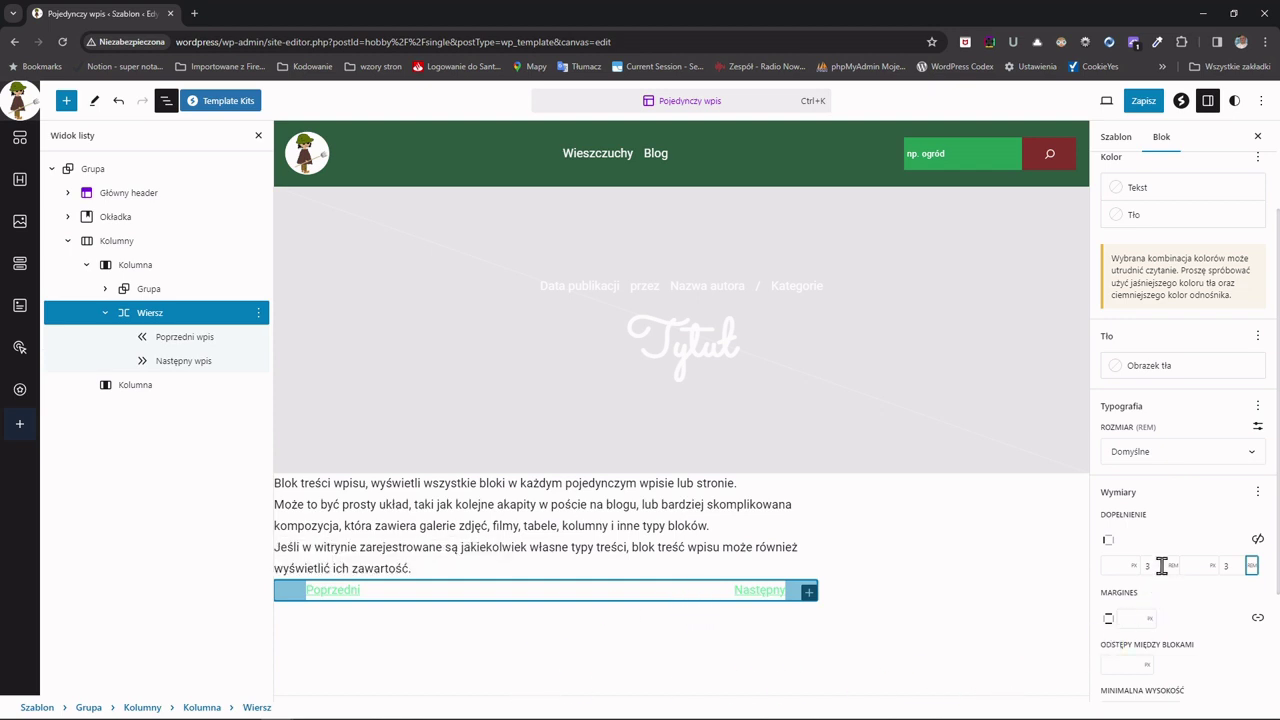
- Set the top padding of the post navigation row to 3 rem
click(770, 590)
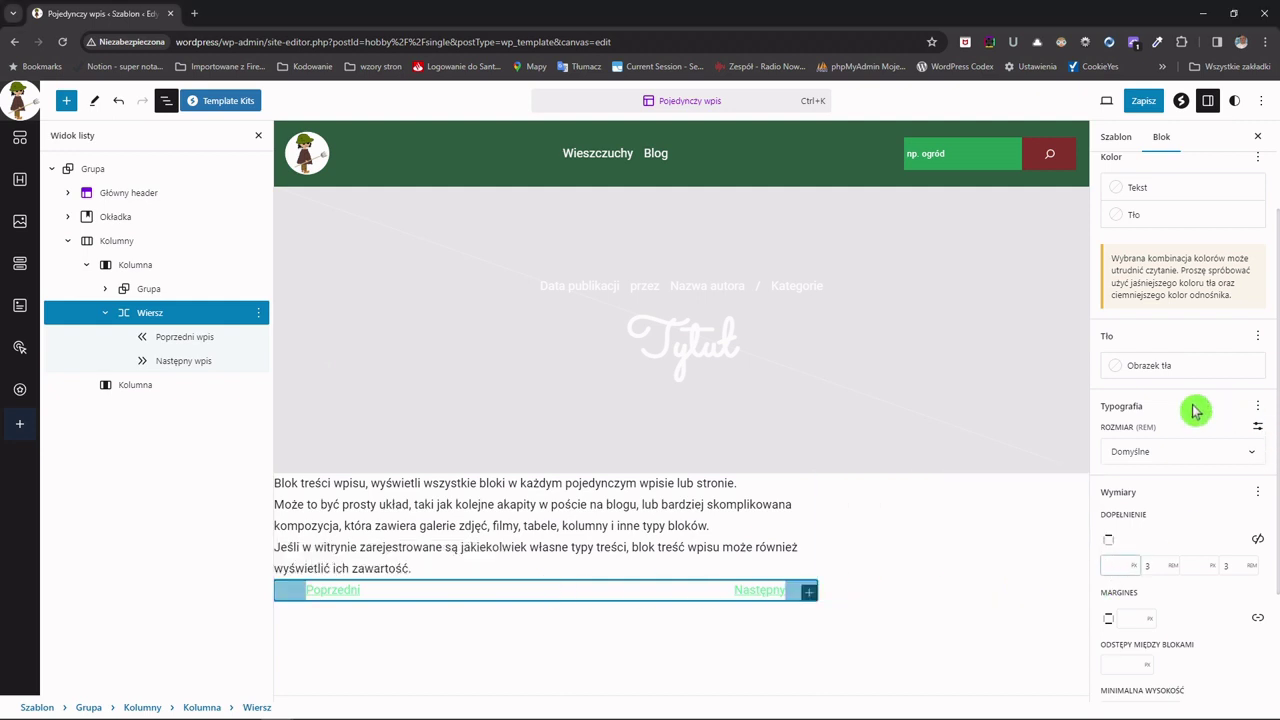
key(Tab)
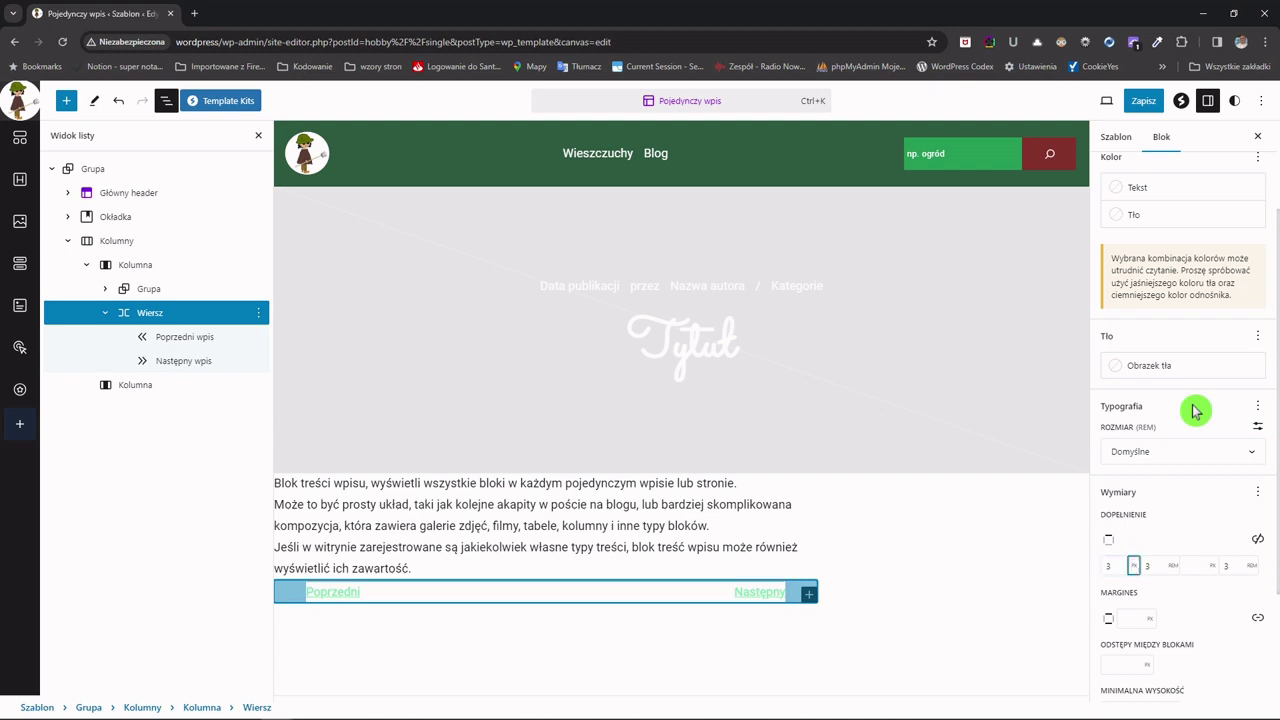
key(r)
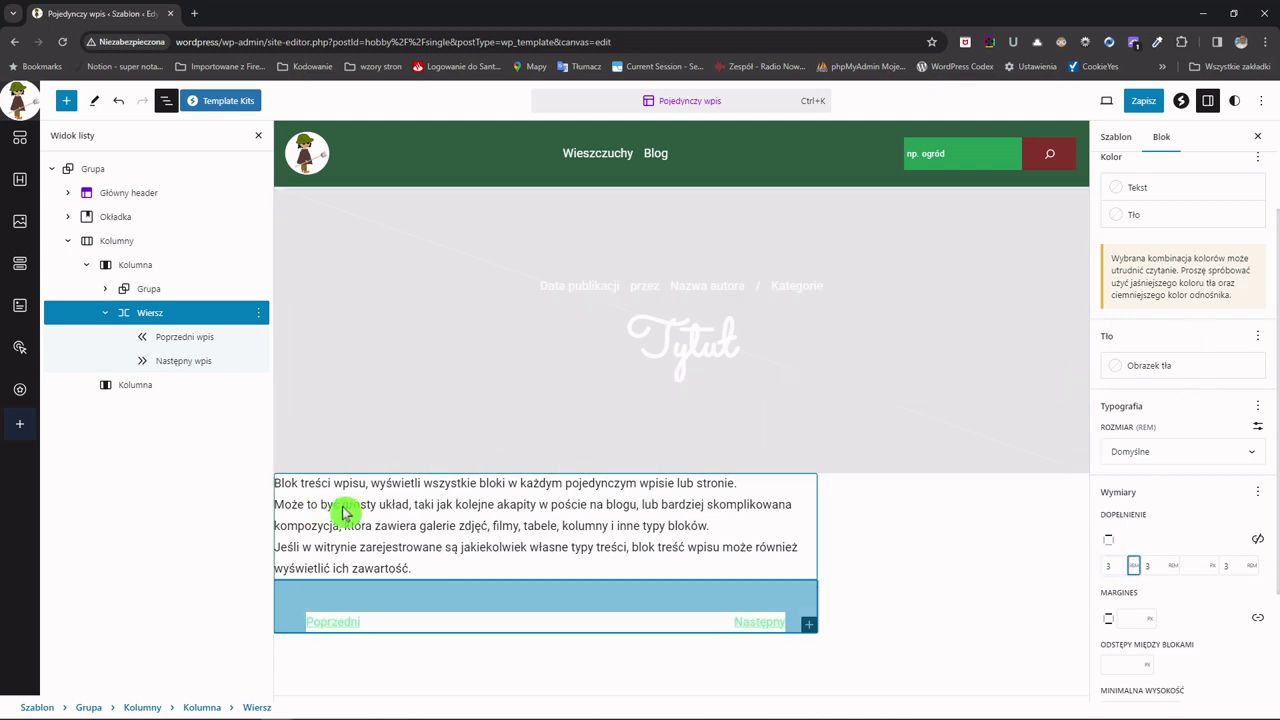
- Set the article group's padding per side to 3 rem top and bottom and 2 rem right and left
click(150, 291)
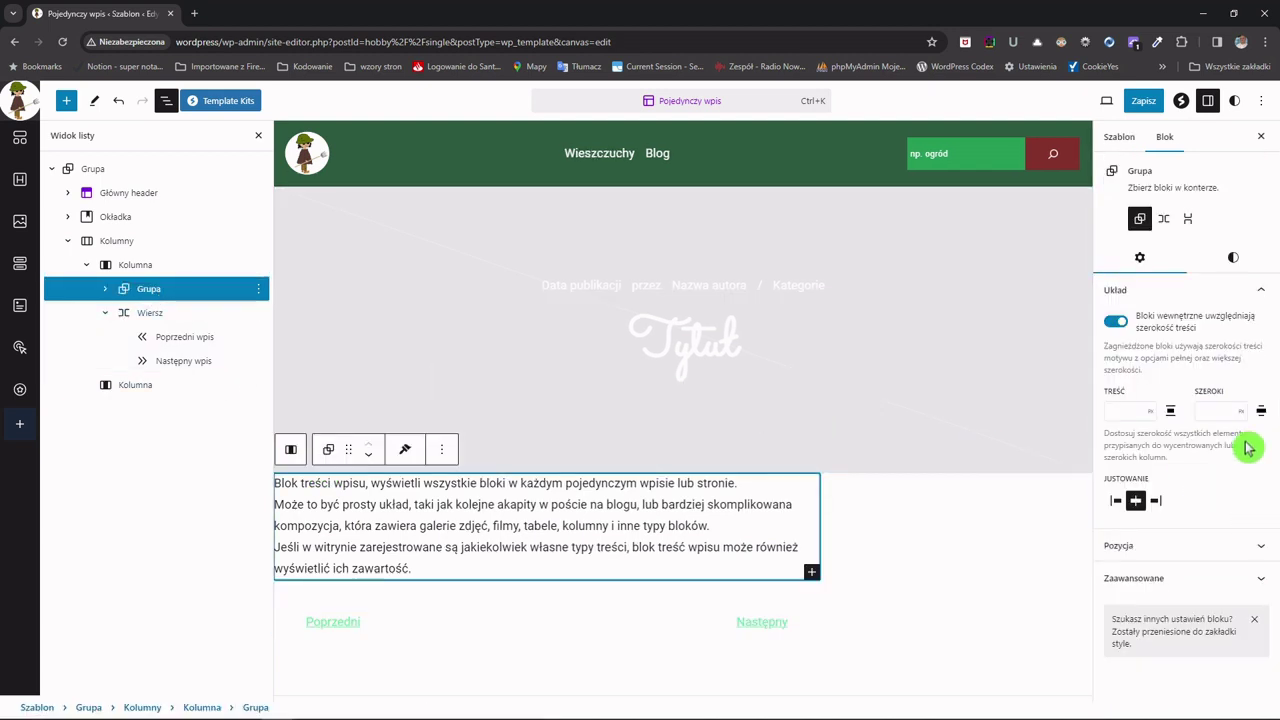
click(1233, 258)
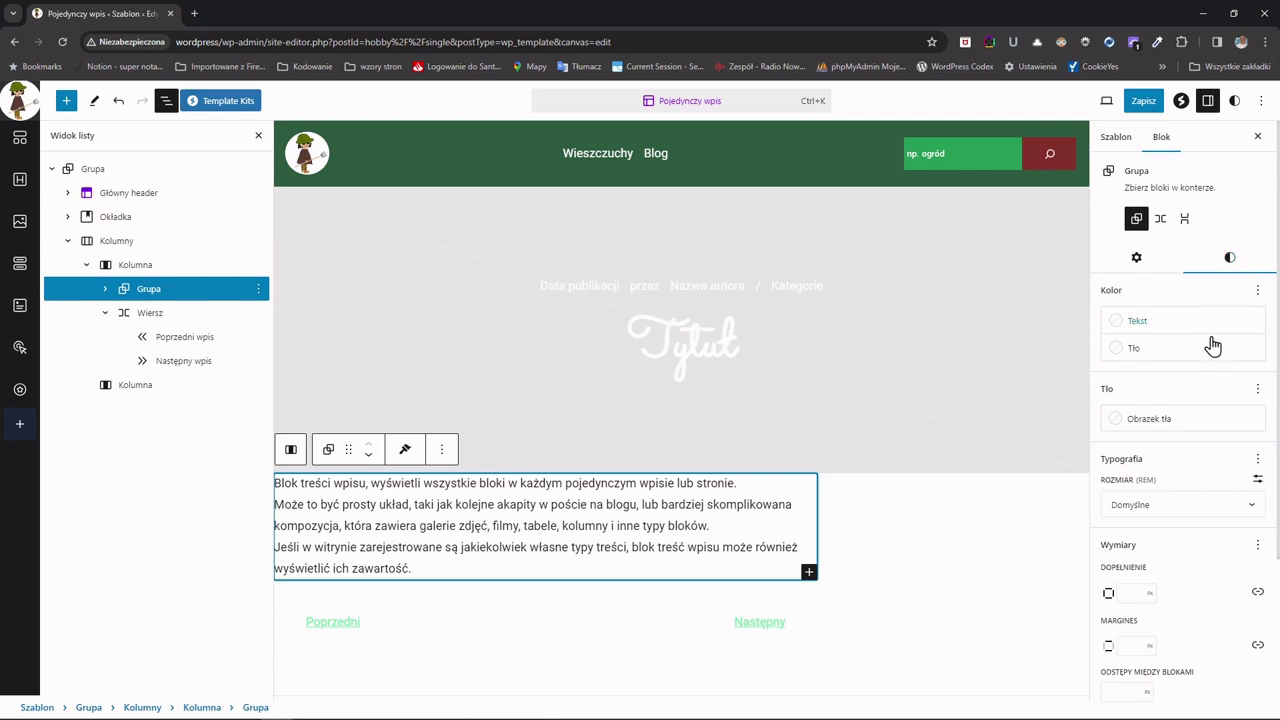
click(1258, 597)
click(1120, 617)
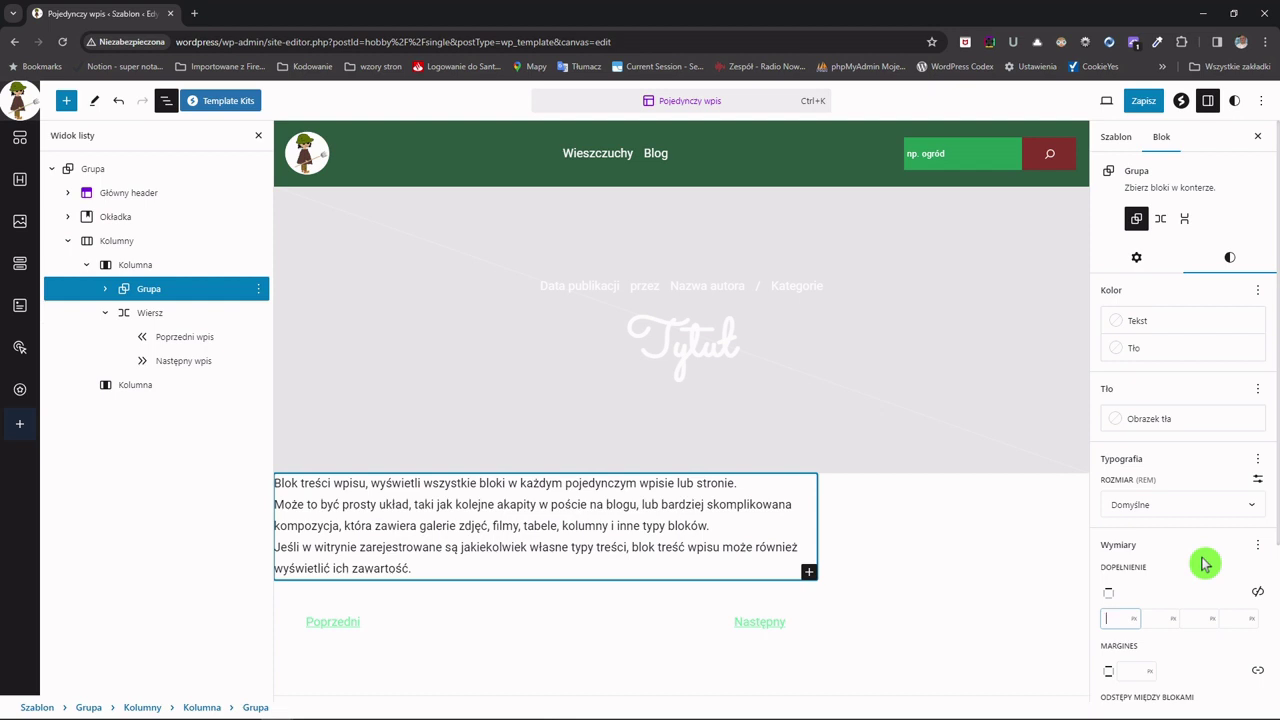
key(Tab)
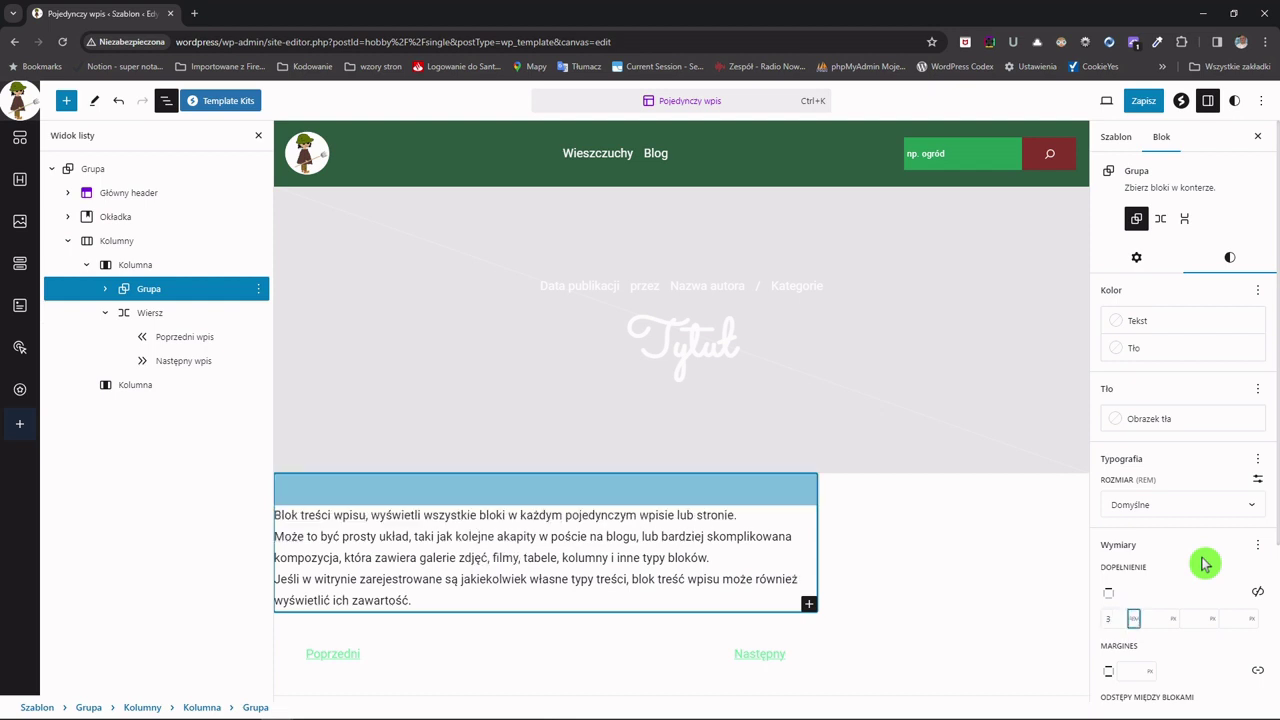
key(Tab)
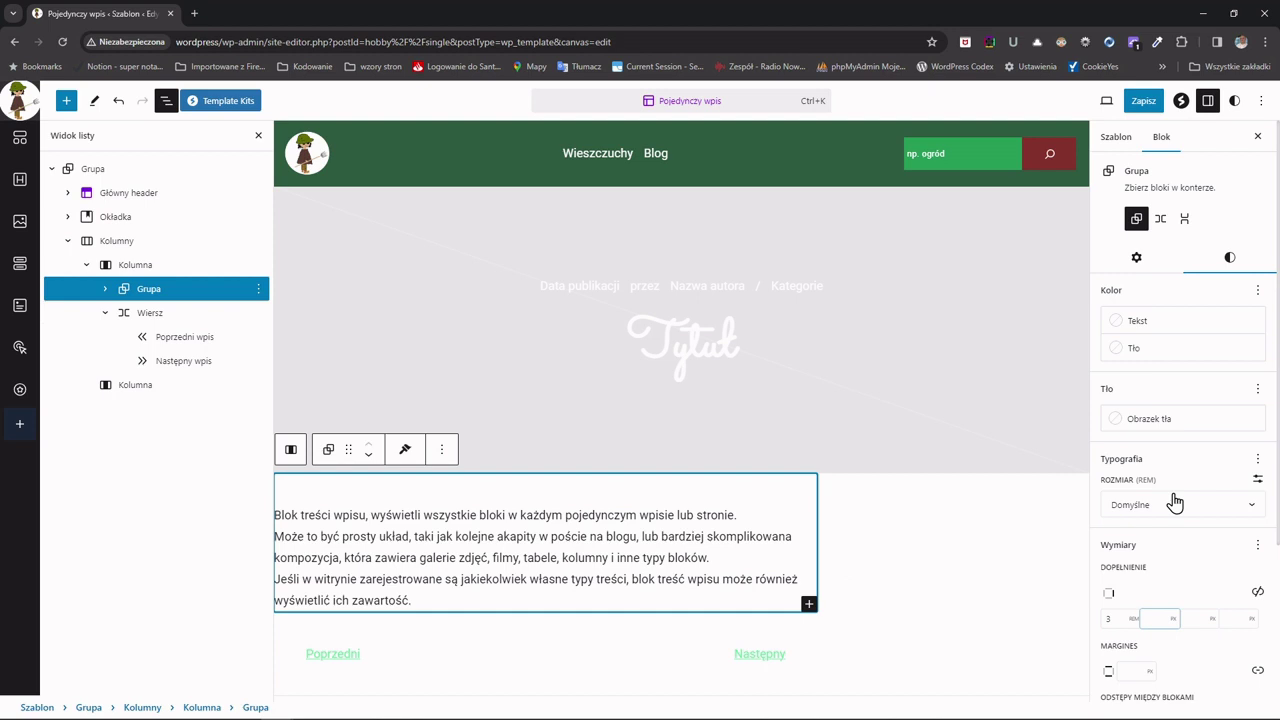
key(Tab)
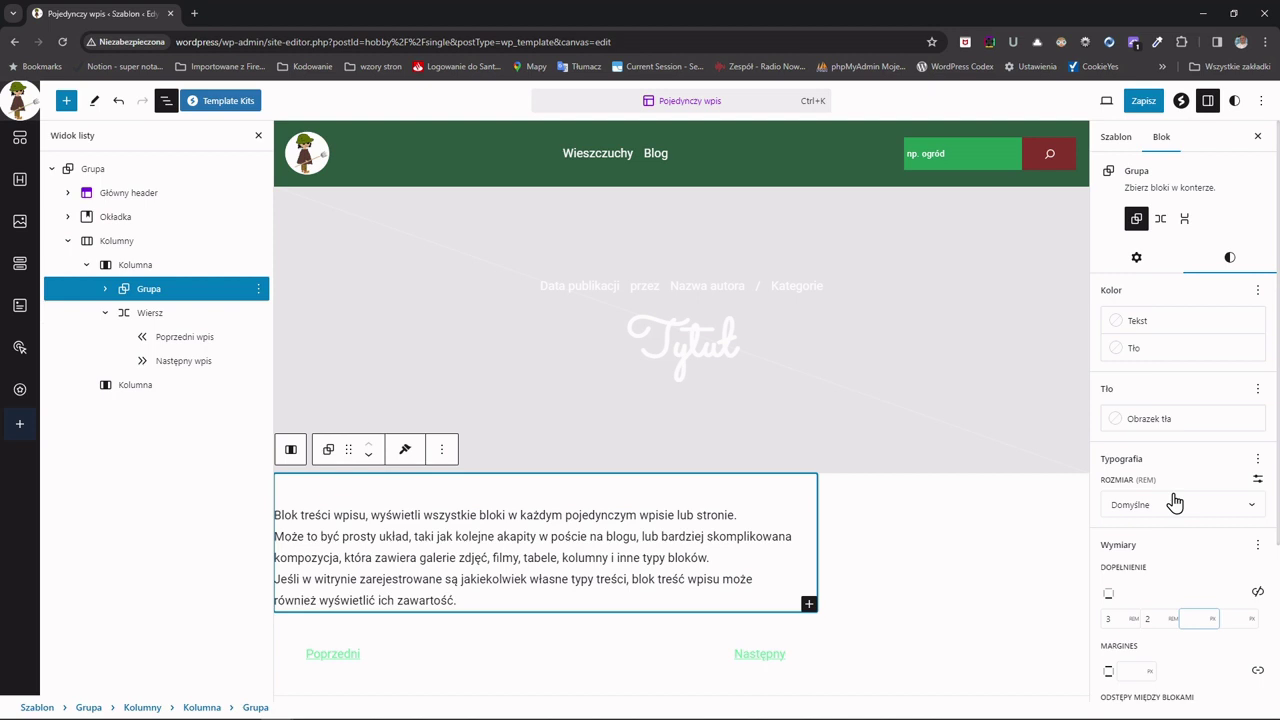
key(Tab)
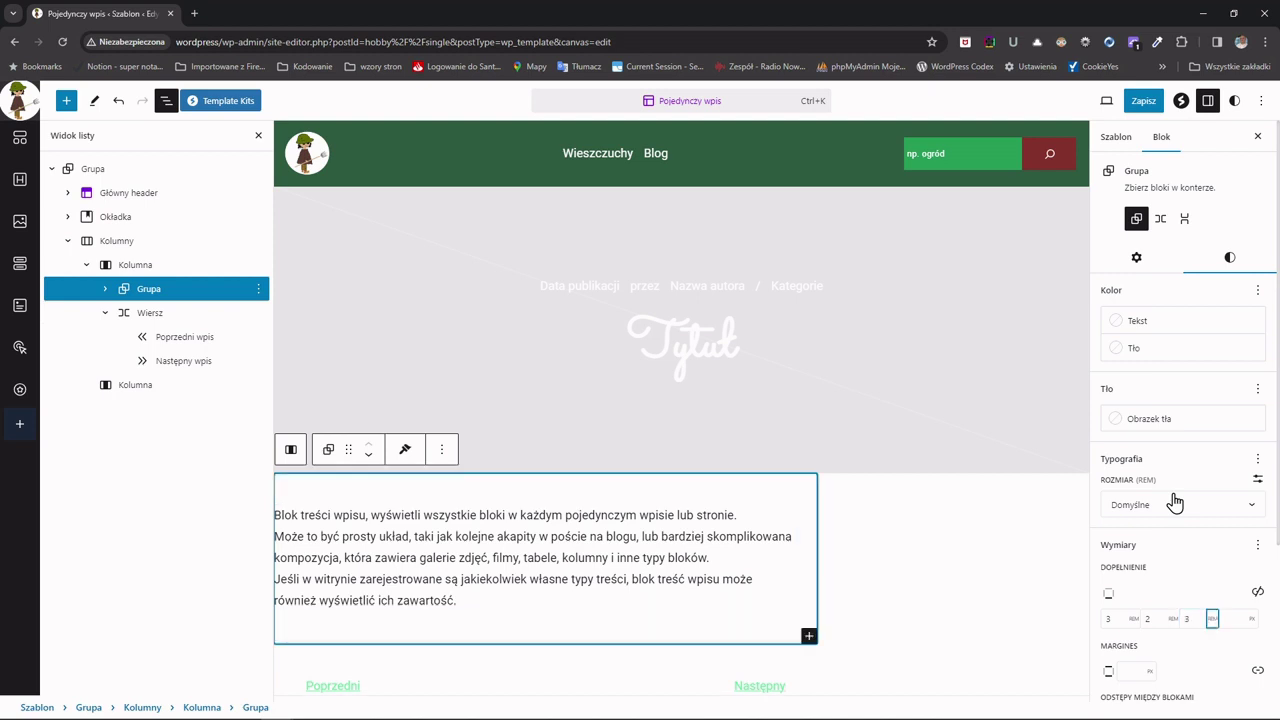
key(Tab)
text(2)
key(Tab)
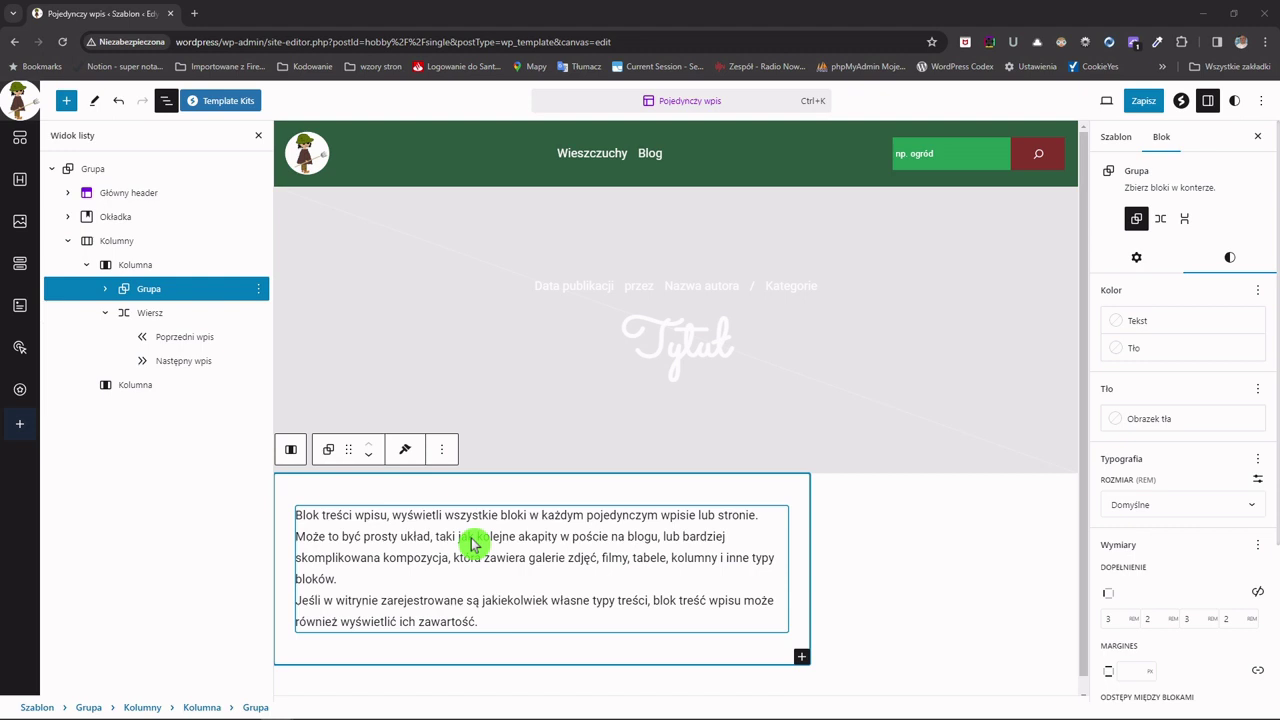
- Set the minimum height of the Okładka block to 80 vh
click(113, 222)
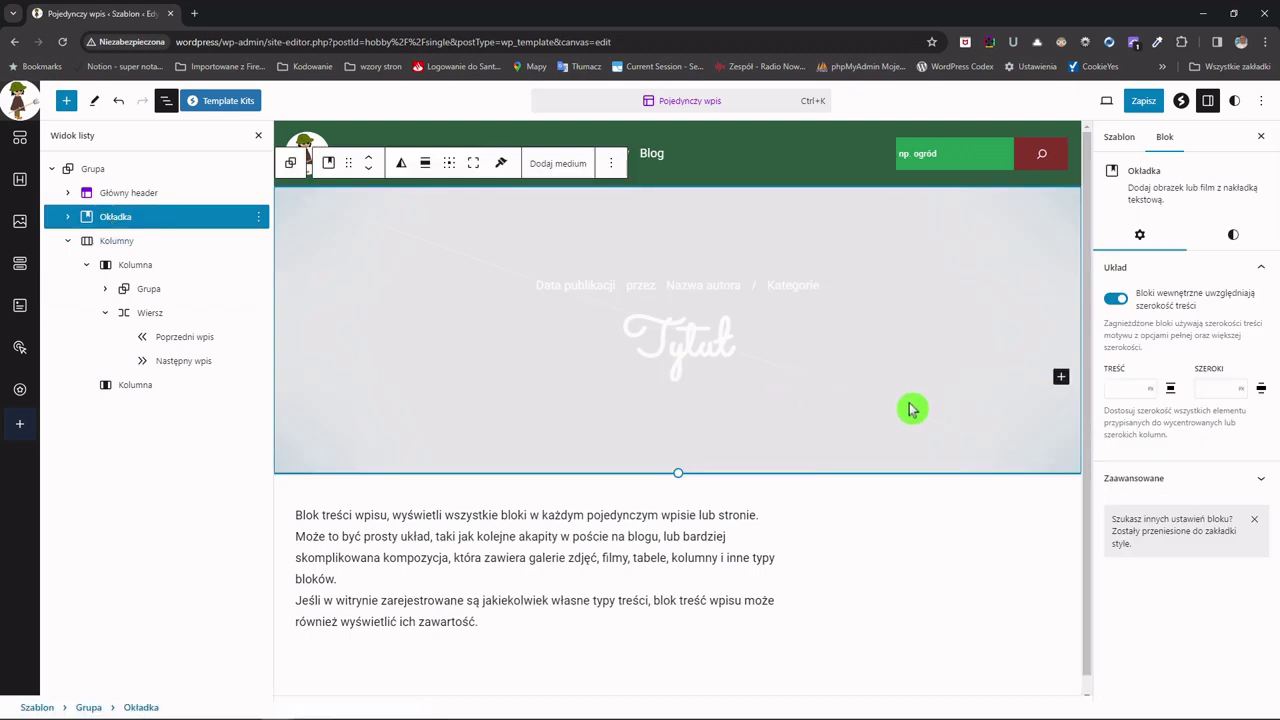
click(1233, 235)
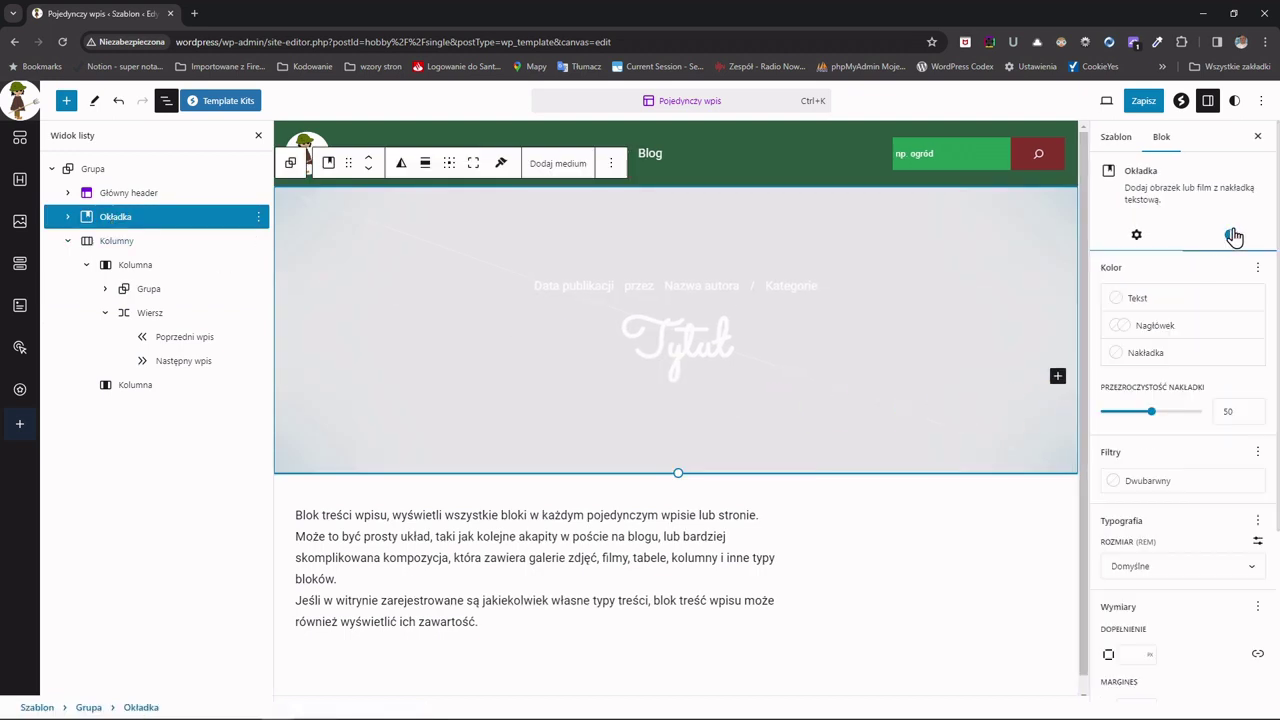
scroll(1193, 584, down, 1)
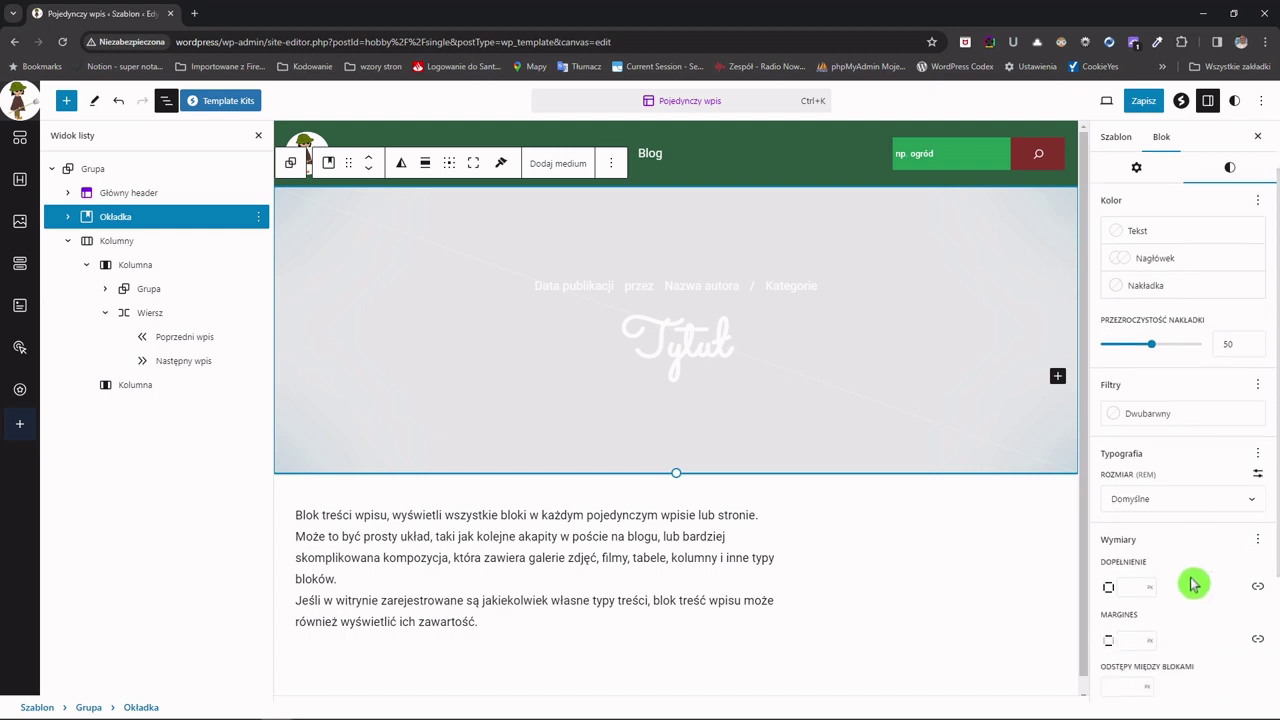
scroll(1193, 584, down, 2)
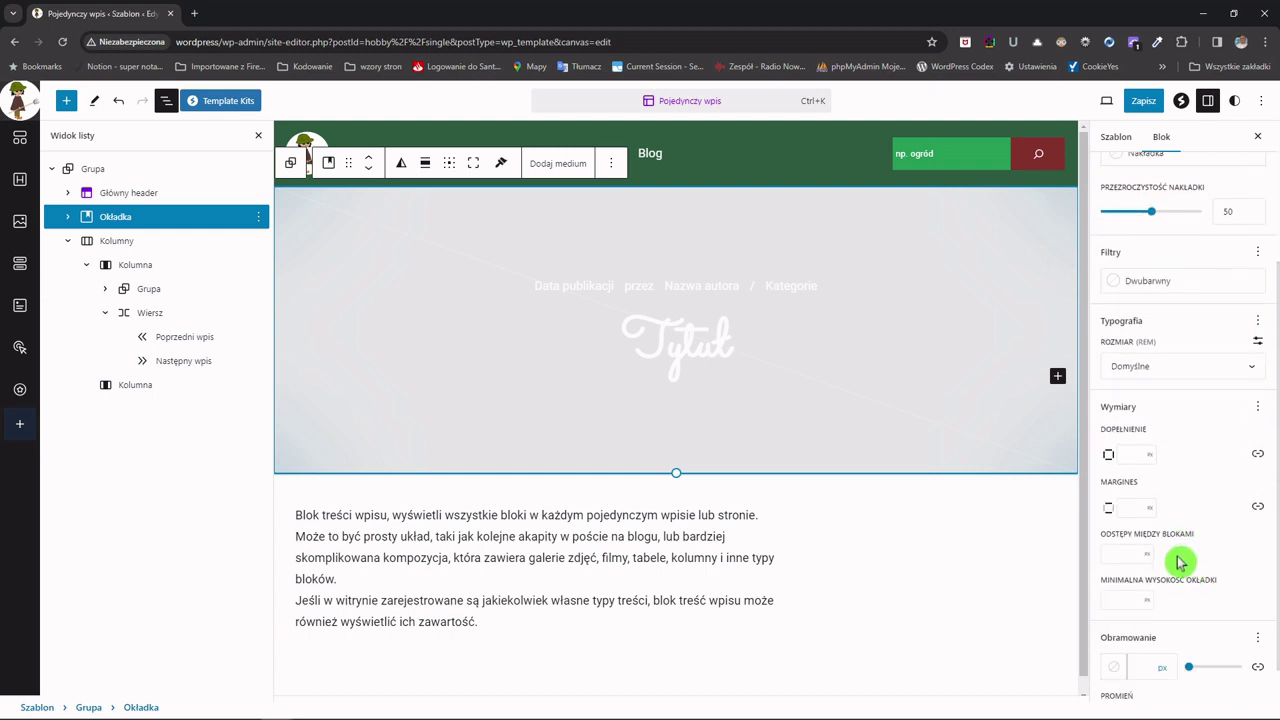
click(1118, 600)
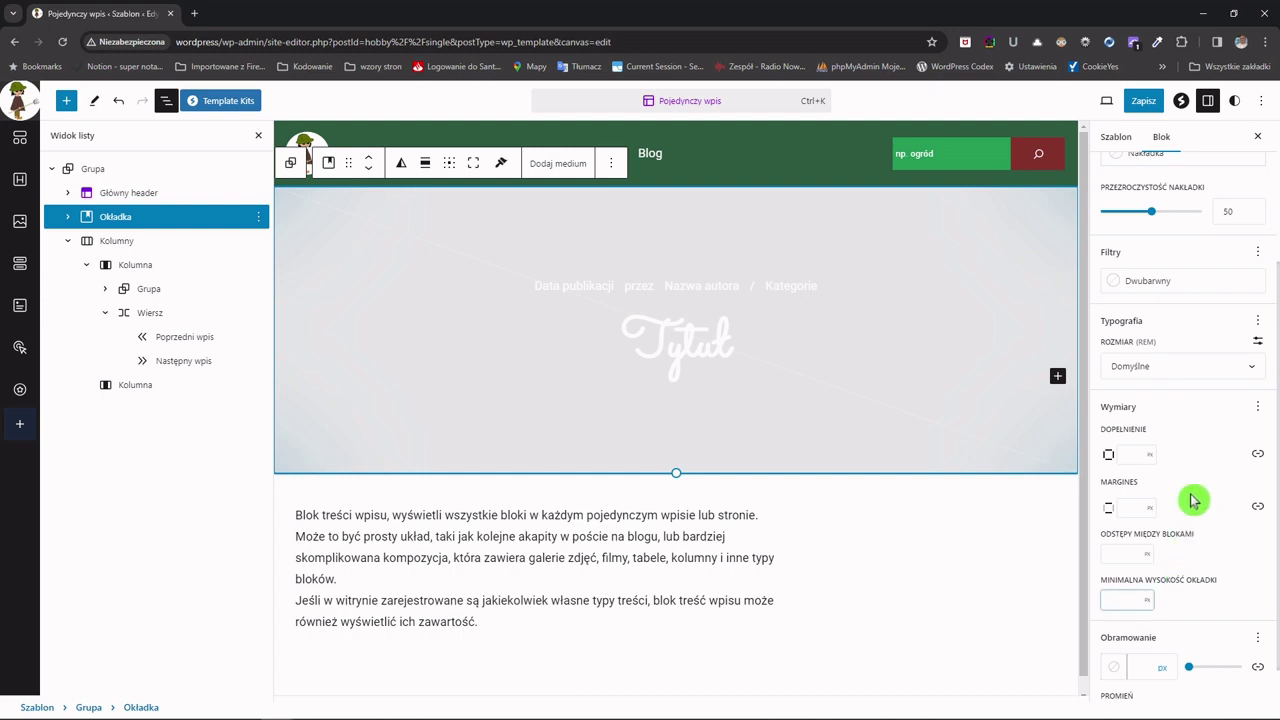
text(80)
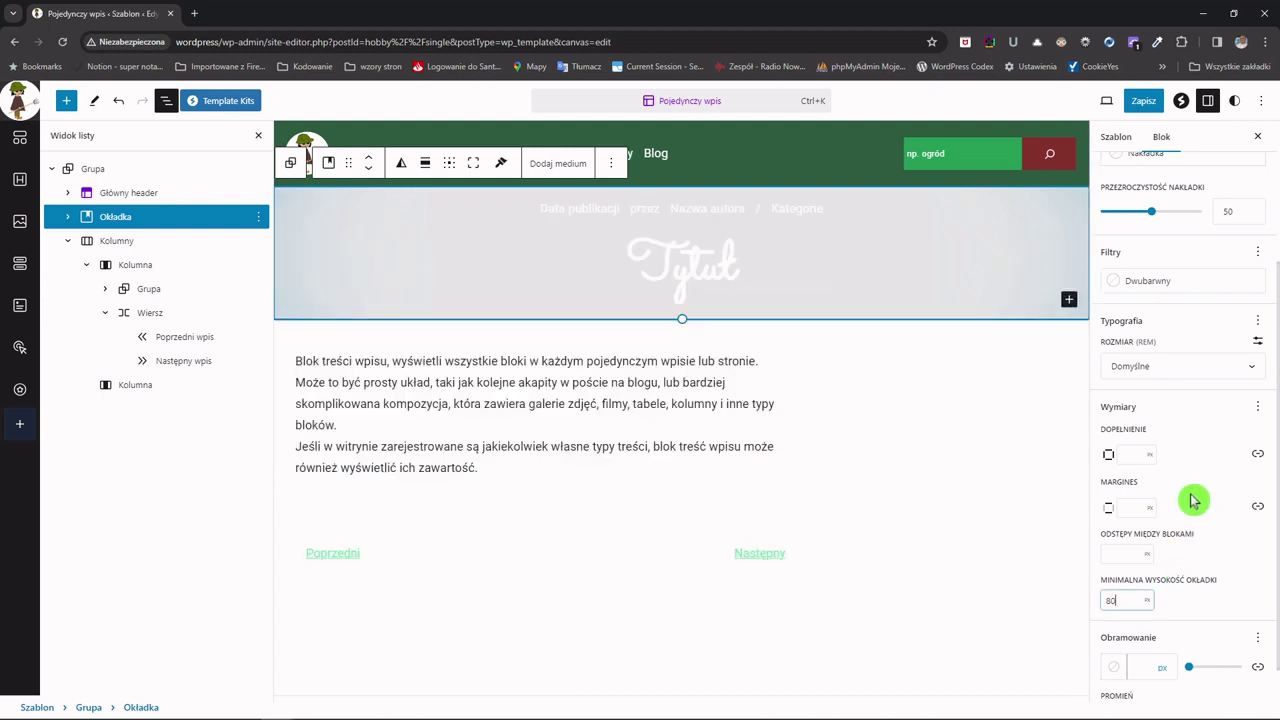
key(Tab)
text(20)
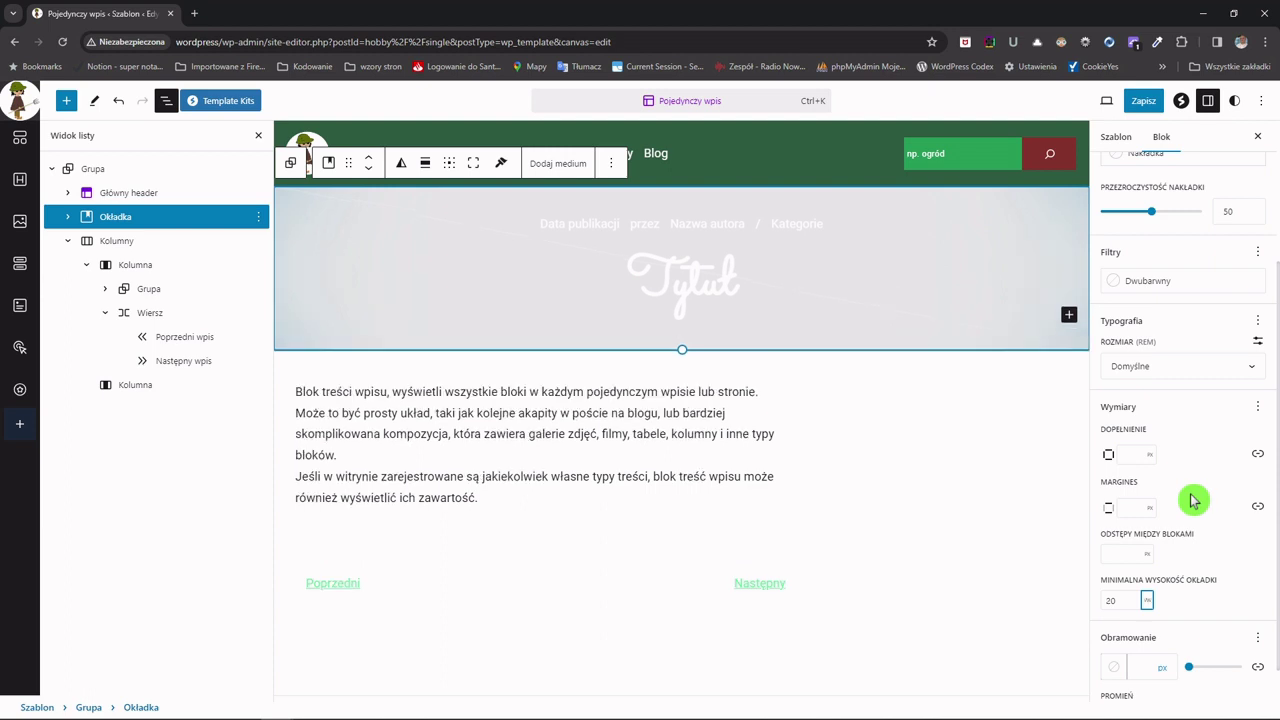
click(1148, 602)
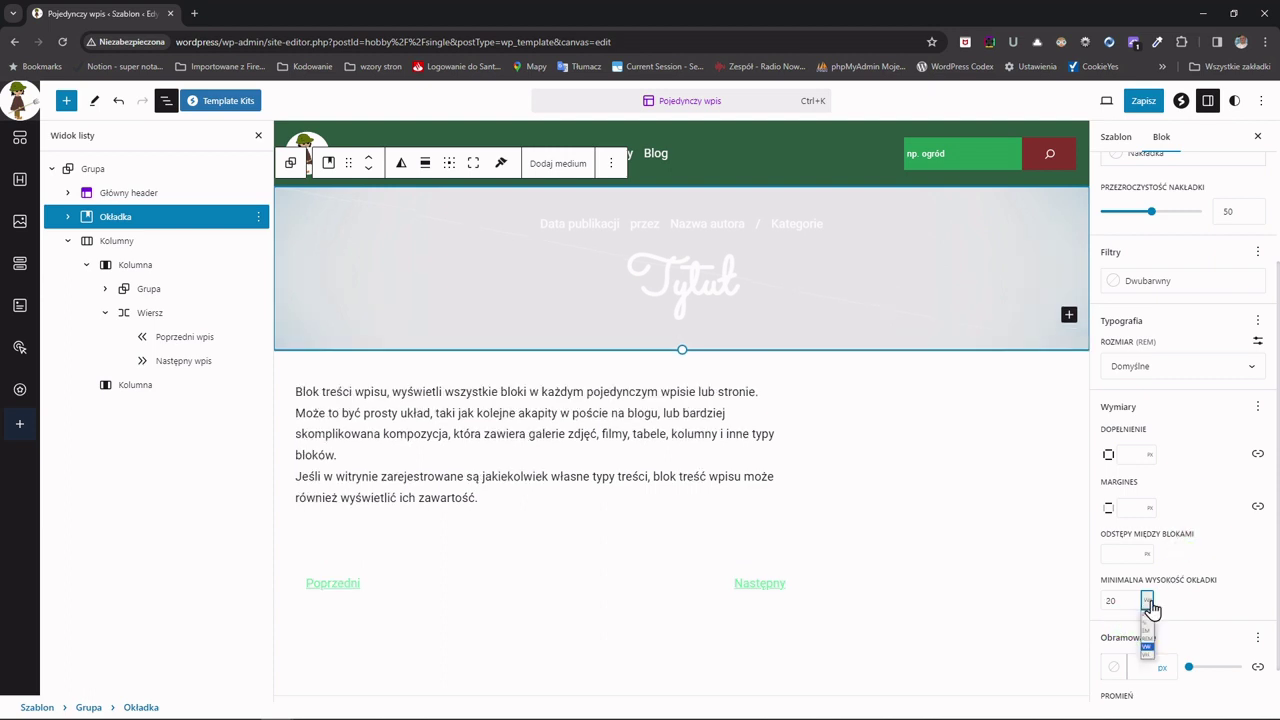
click(1148, 657)
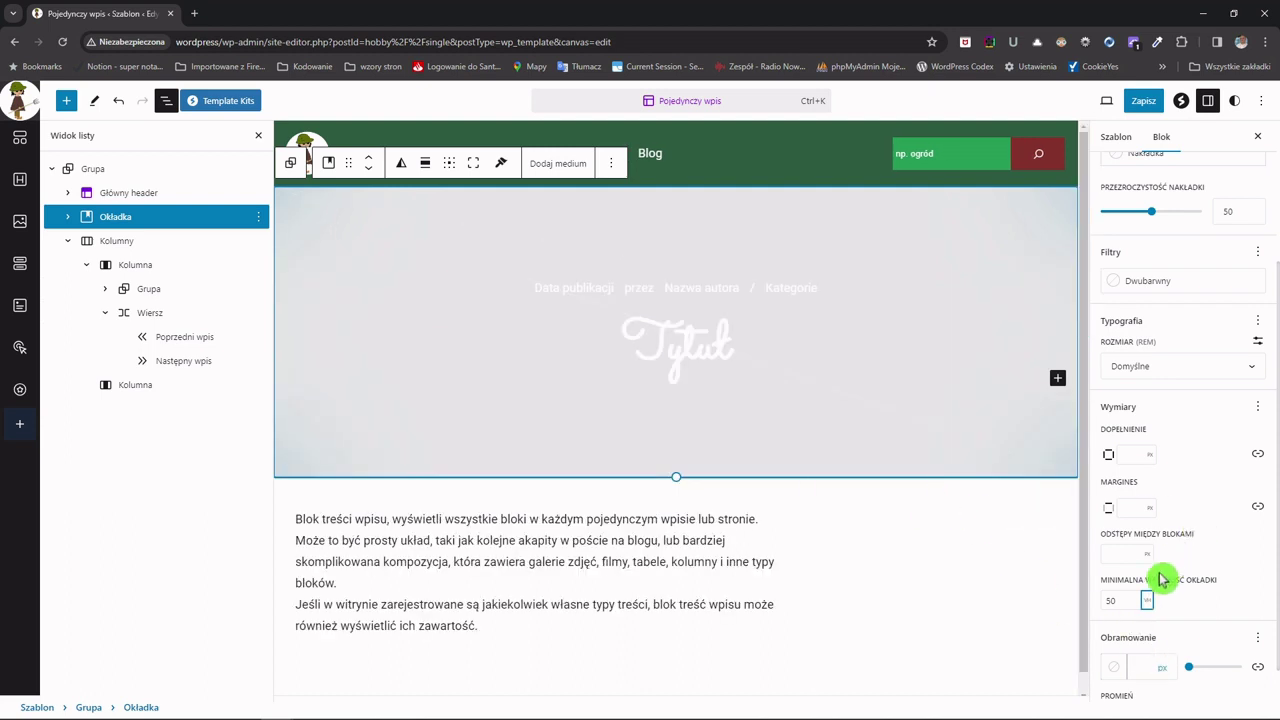
double_click(1124, 600)
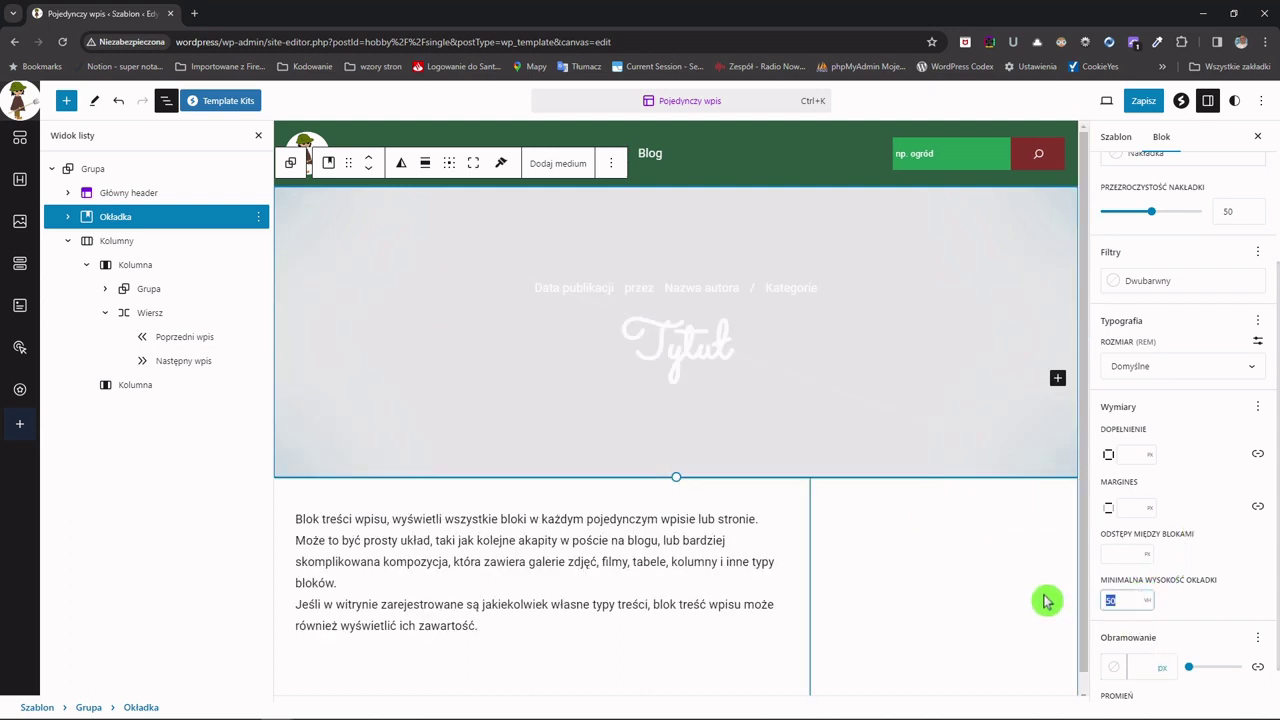
text(80)
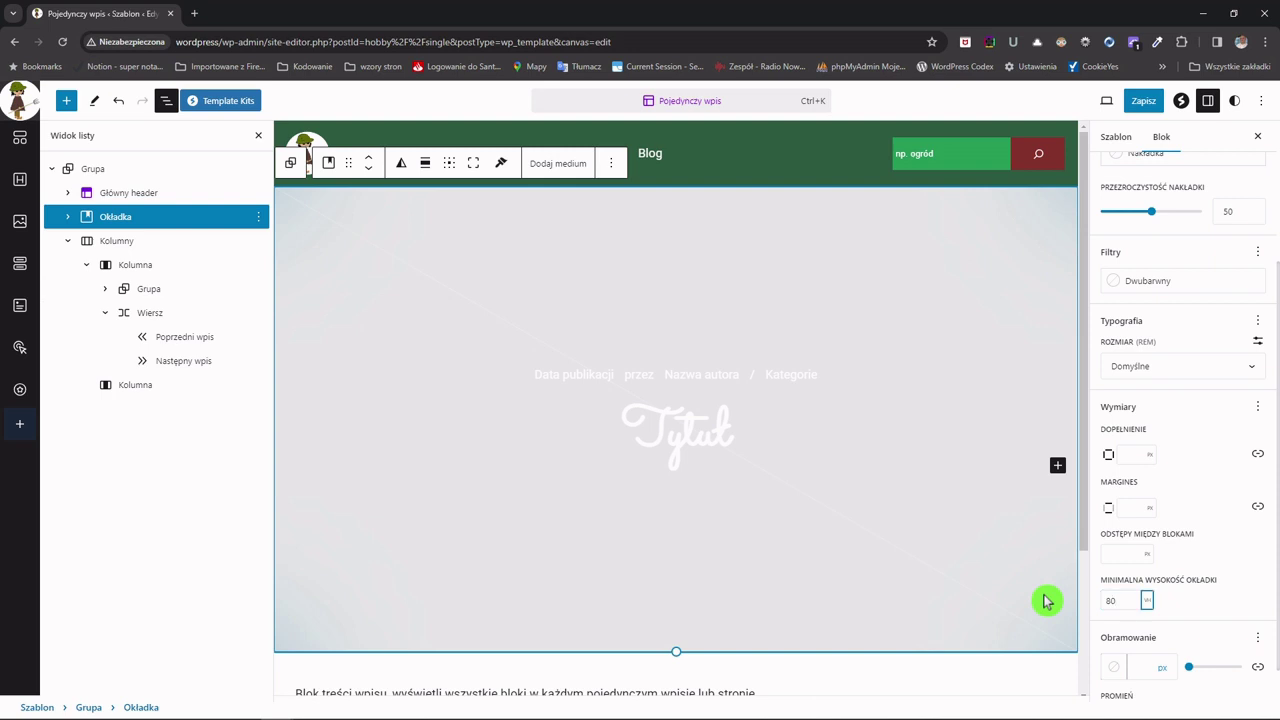
- Set the font size of the Tytuł block in the cover to 9 rem
click(761, 441)
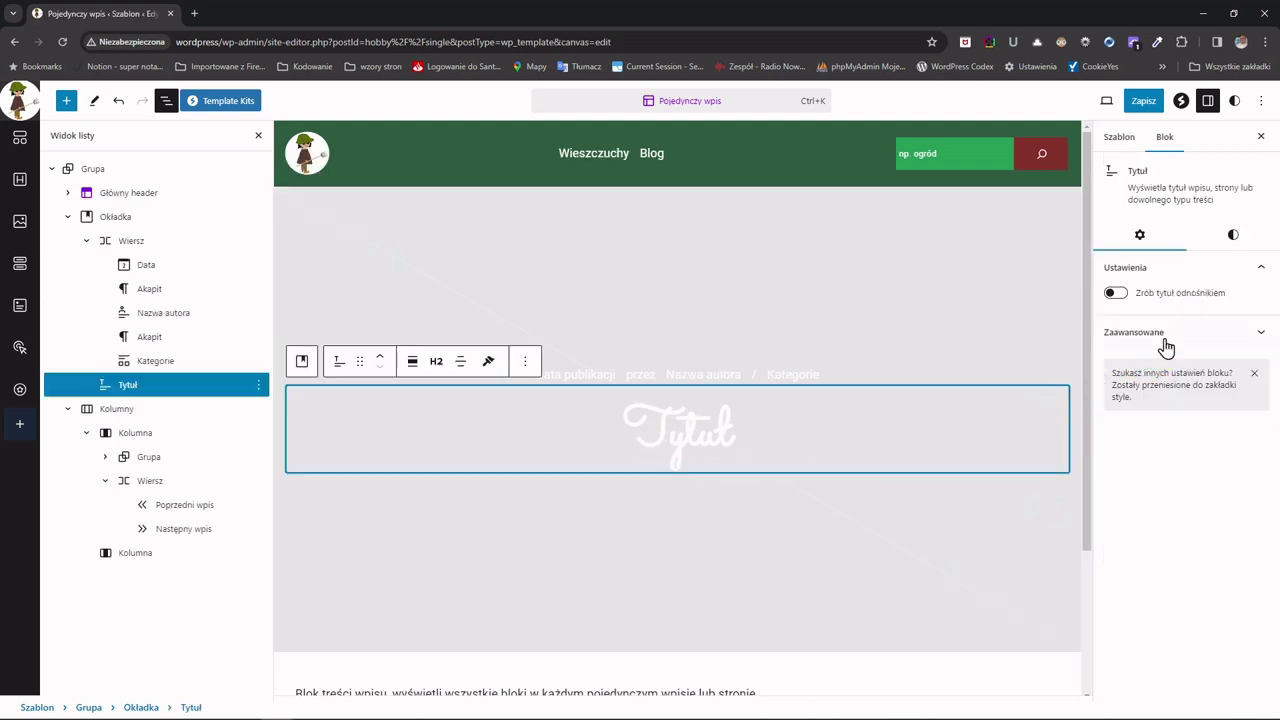
click(1233, 236)
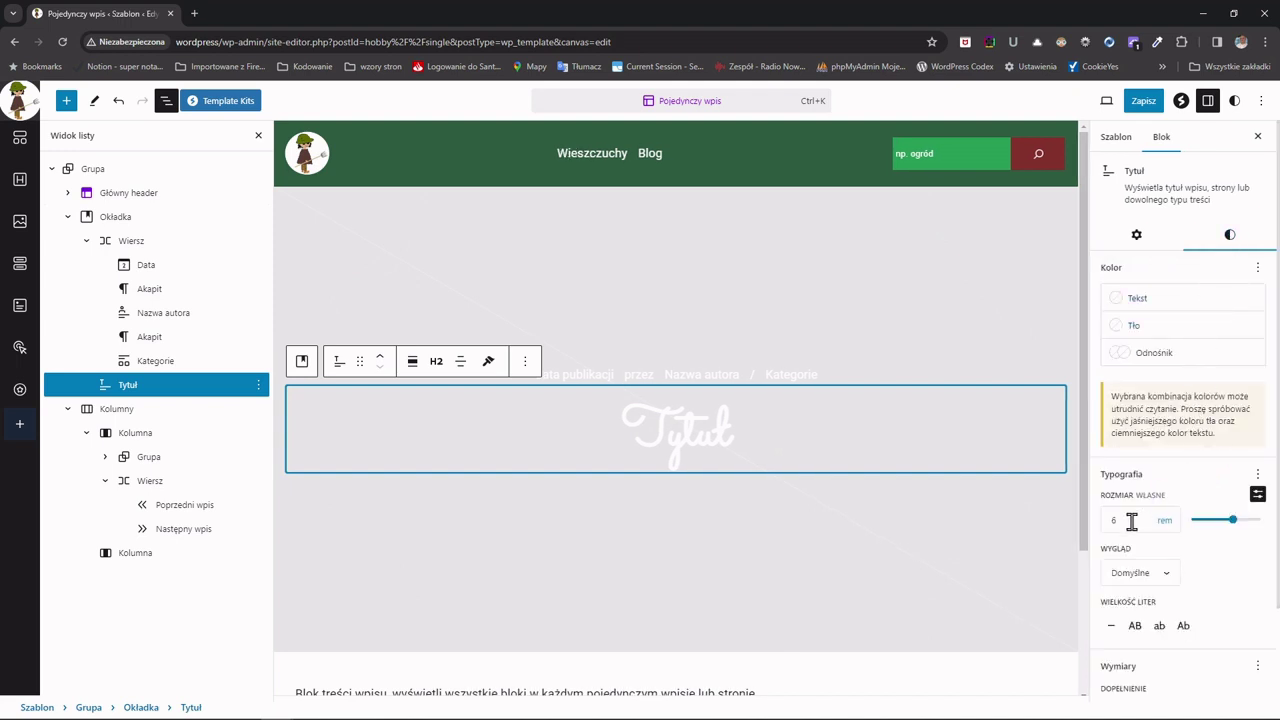
drag(1131, 521, 1098, 527)
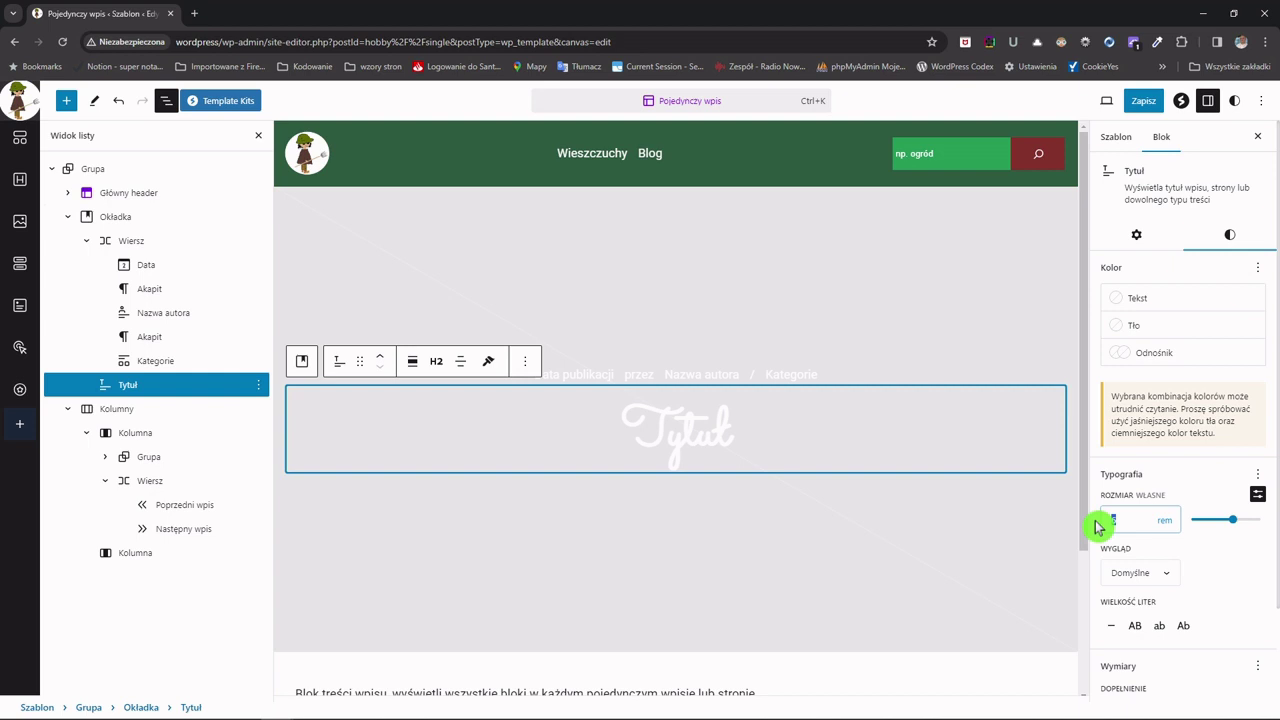
text(9)
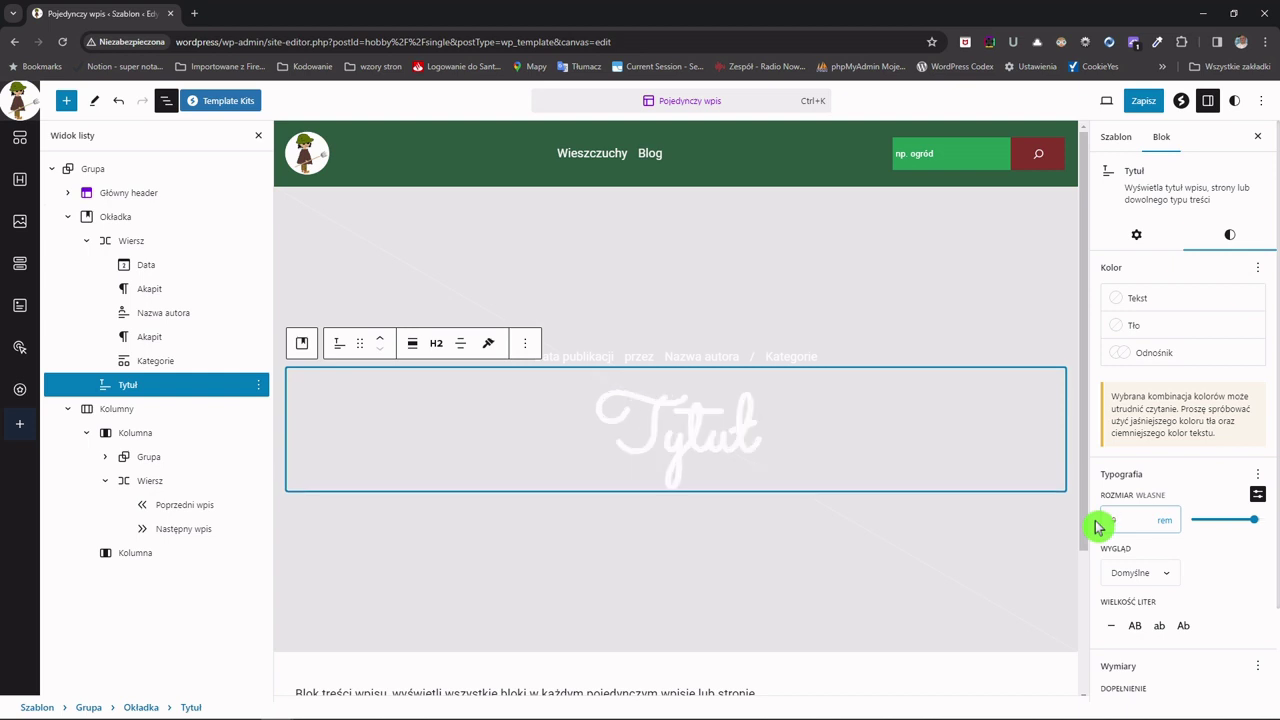
key(Tab)
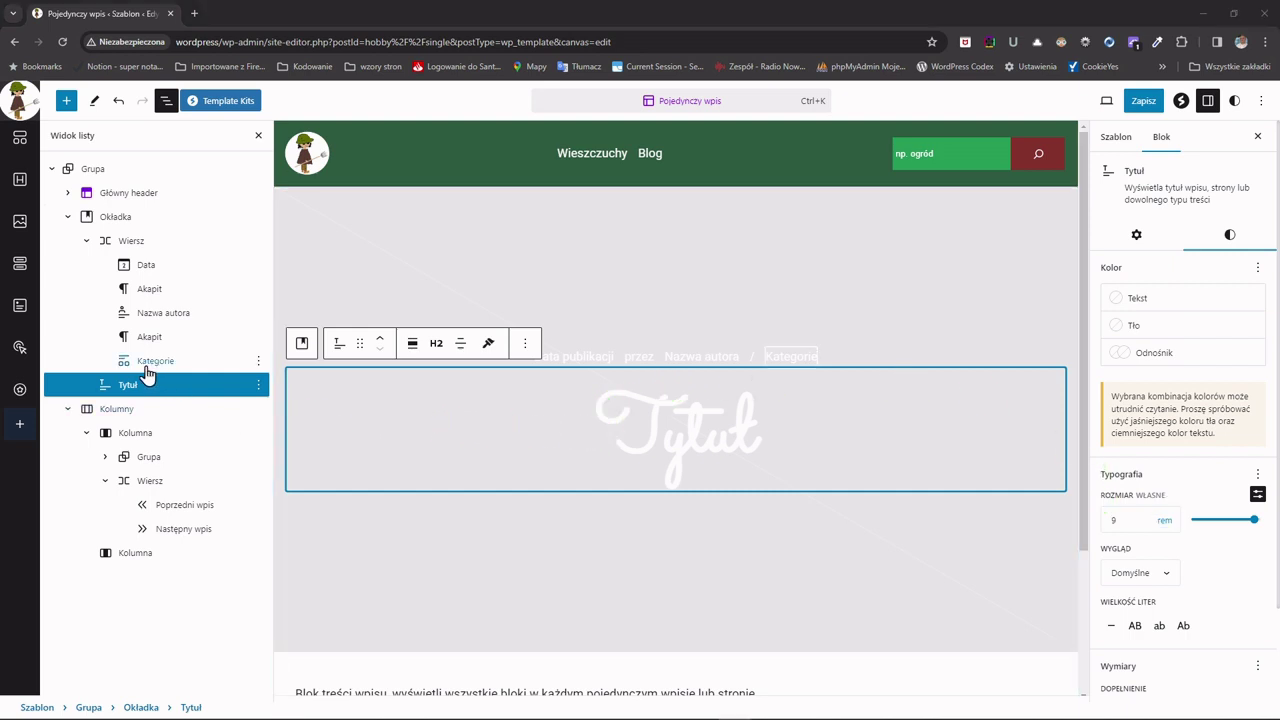
- Select the empty 33.33% column and save the changes to the Pojedynczy wpis template
click(86, 433)
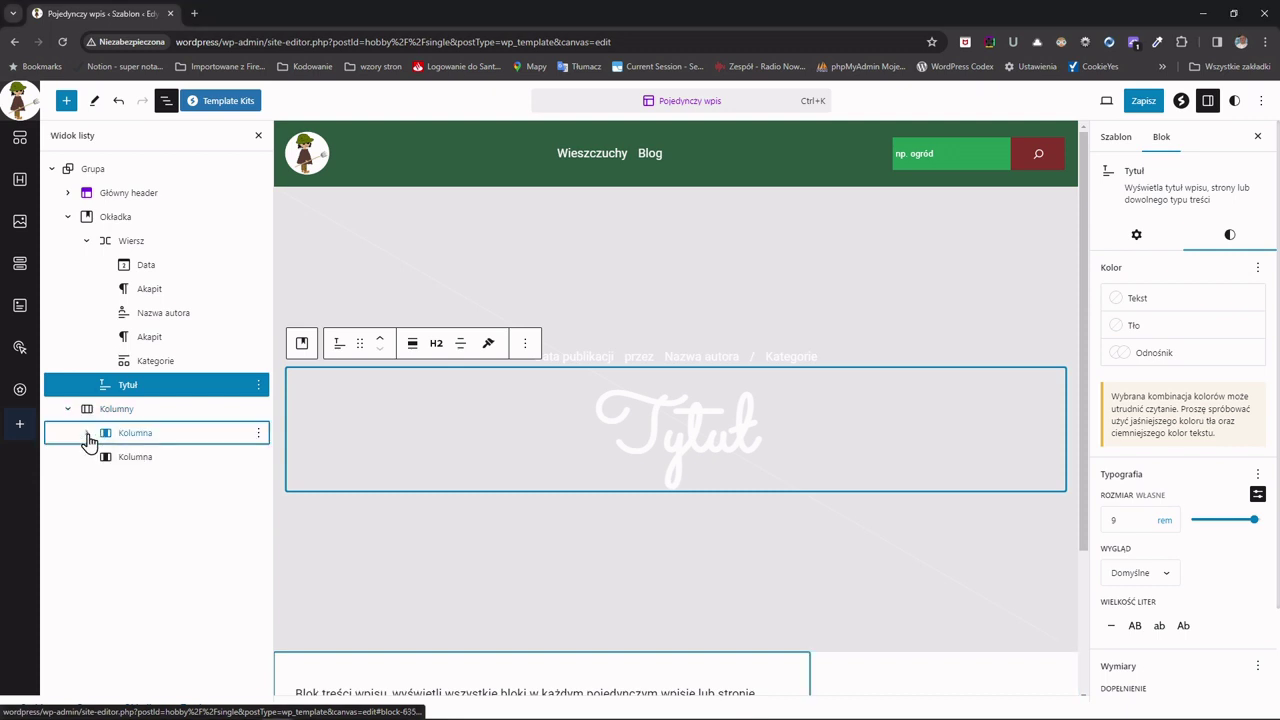
click(125, 457)
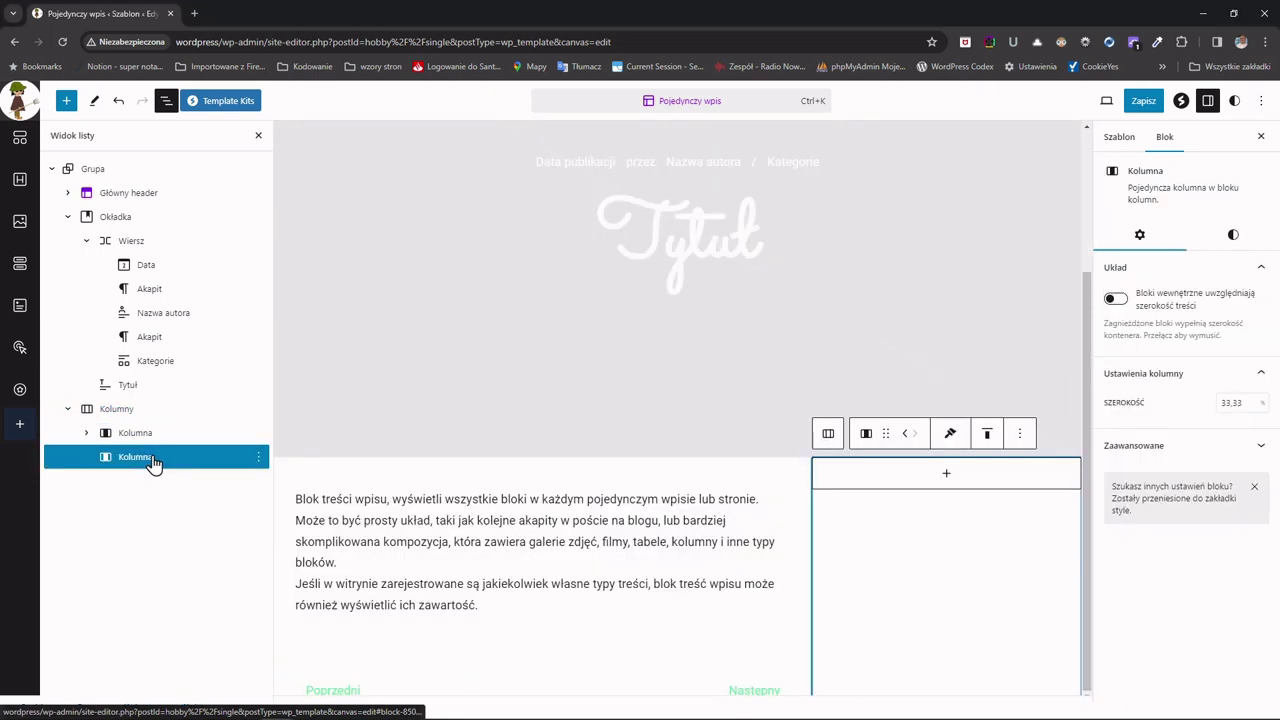
click(947, 478)
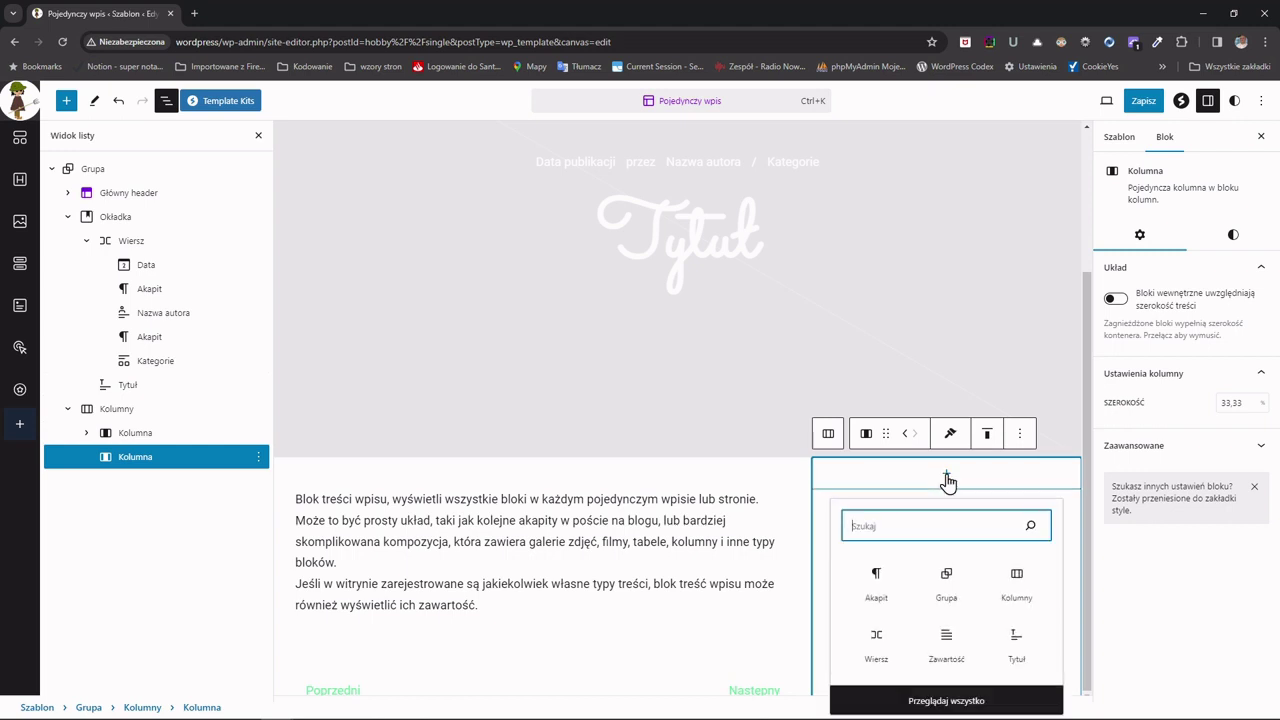
click(947, 478)
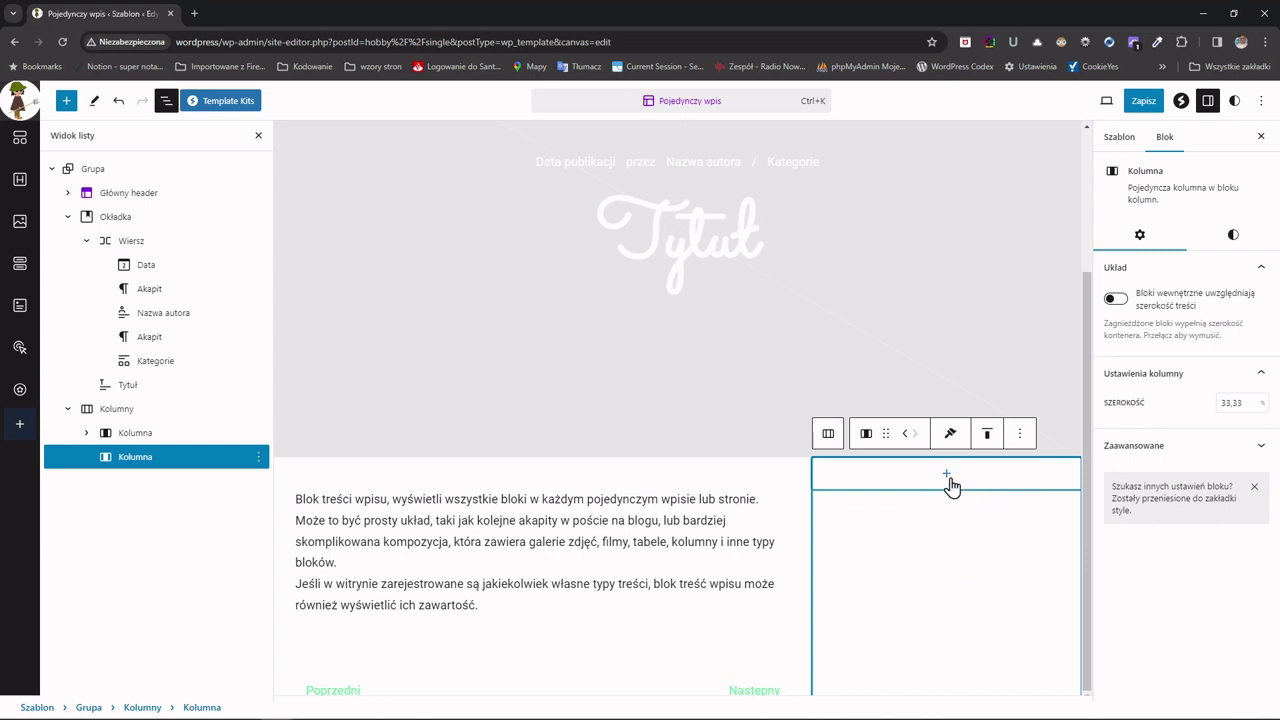
mouse_move(948, 480)
mouse_down()
mouse_move(931, 594)
mouse_move(958, 607)
mouse_move(968, 554)
mouse_move(962, 508)
mouse_move(934, 611)
mouse_move(957, 503)
mouse_move(946, 569)
mouse_move(974, 600)
mouse_move(995, 510)
mouse_move(969, 520)
mouse_move(947, 485)
mouse_move(952, 537)
mouse_up()
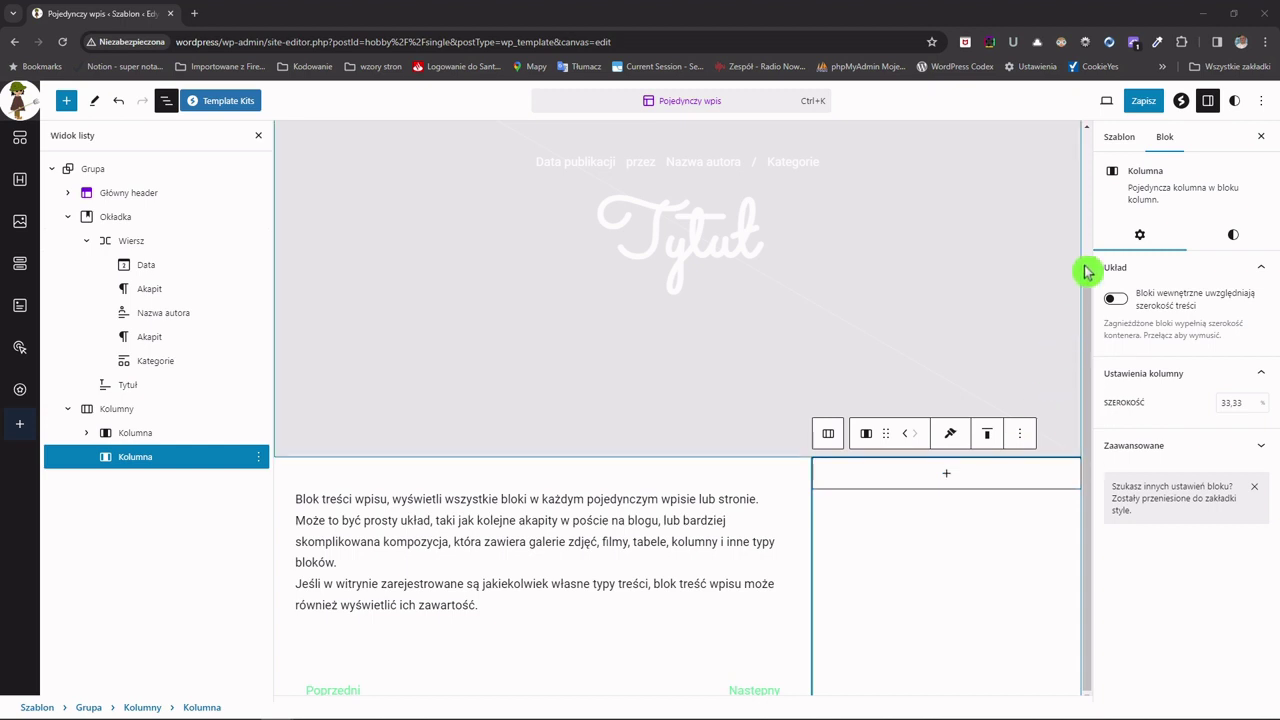
click(1141, 101)
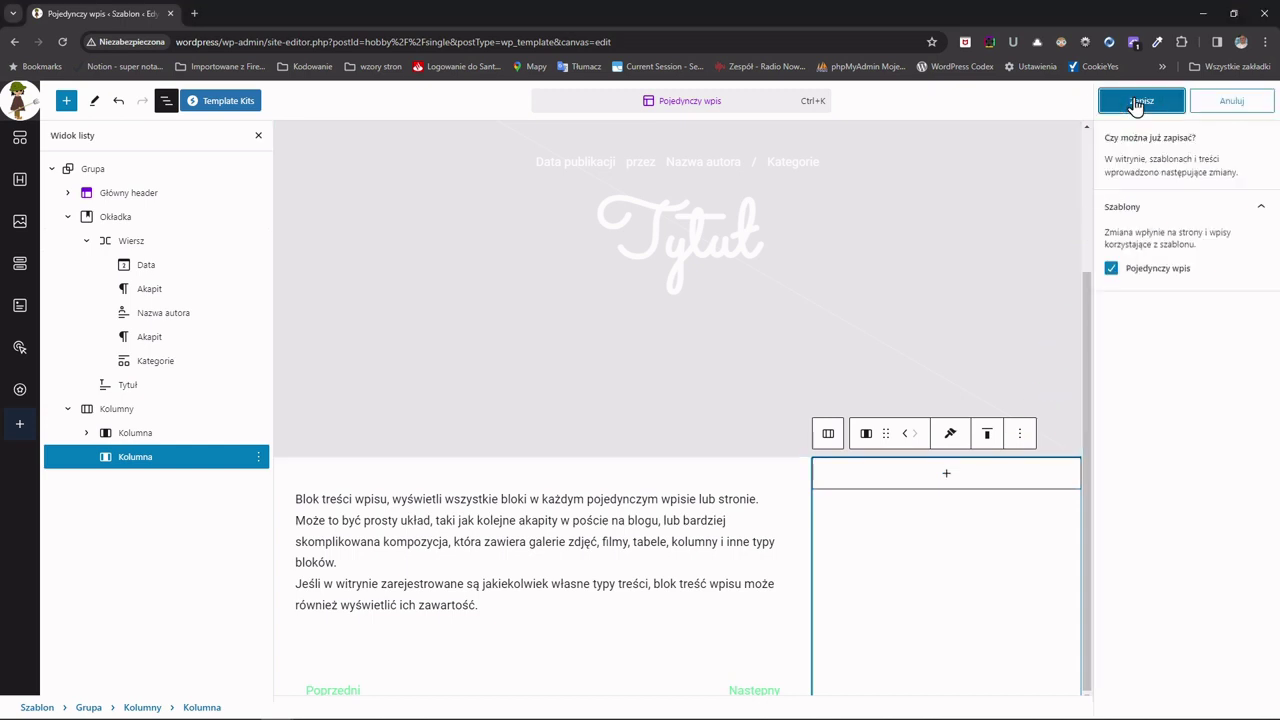
click(1136, 104)
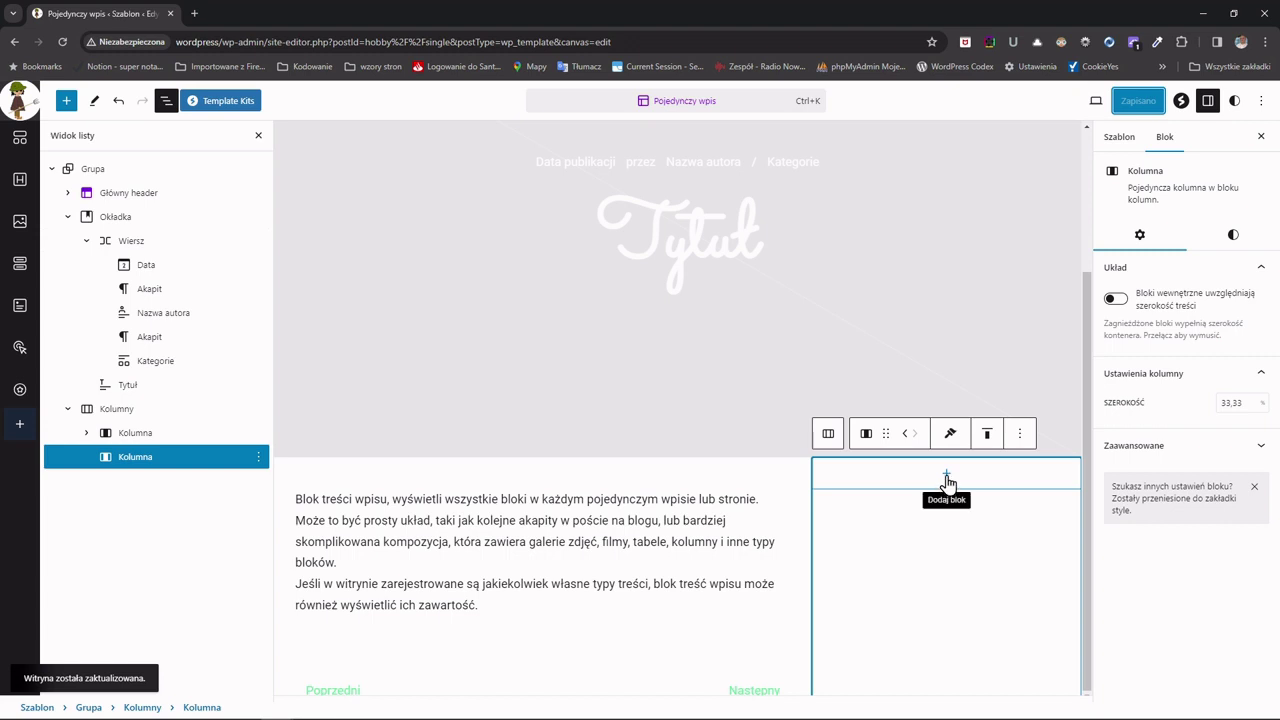
- Insert a Grupa block in the empty 33.33% column and set its HTML element to <aside>
click(947, 478)
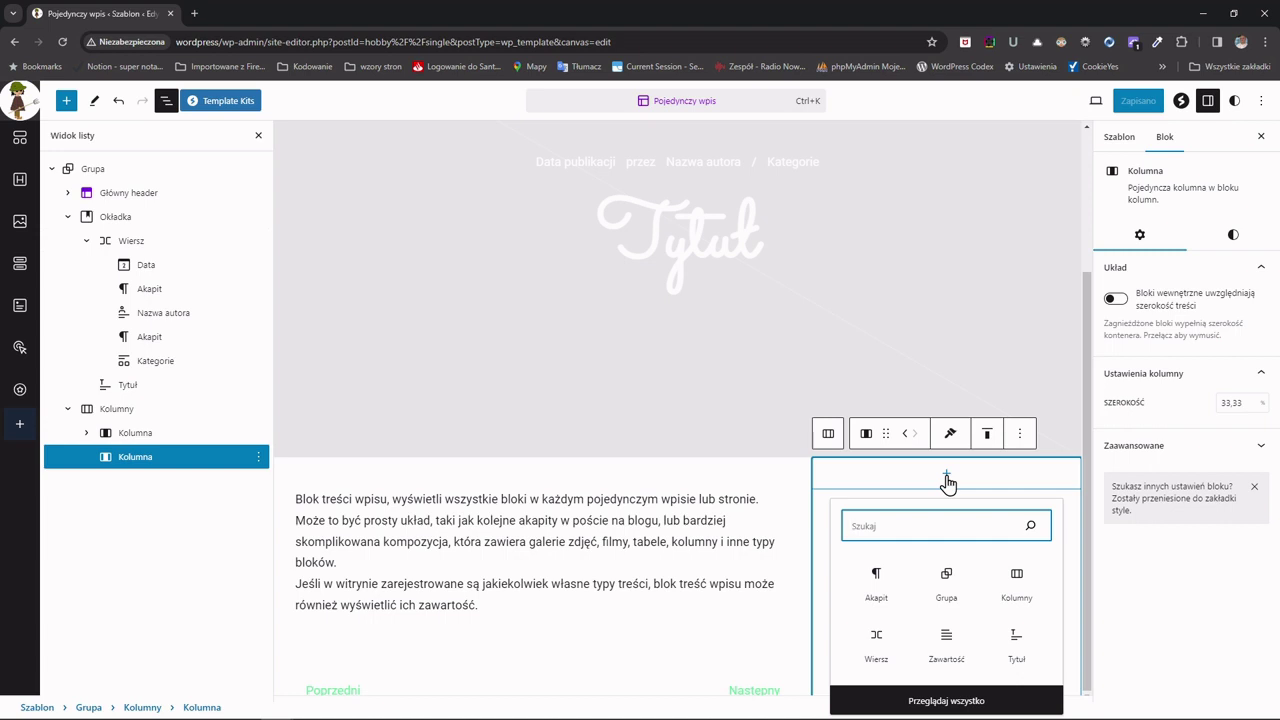
text(/gru)
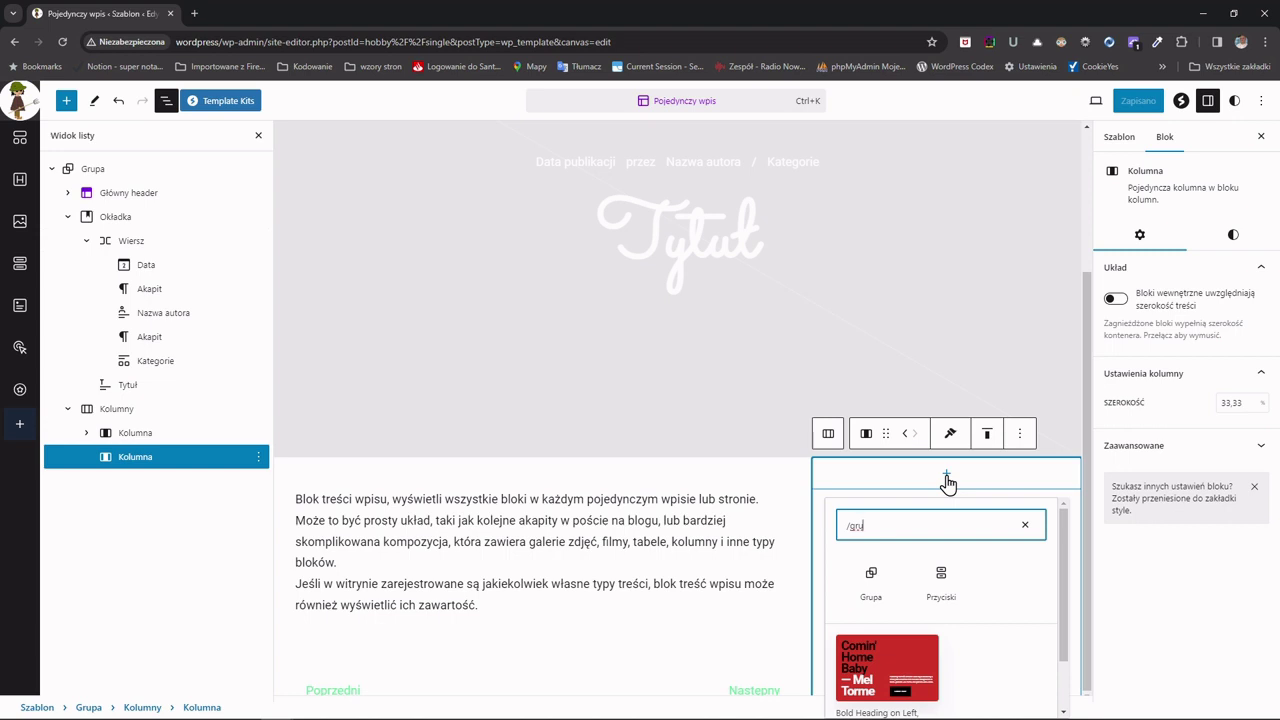
click(871, 578)
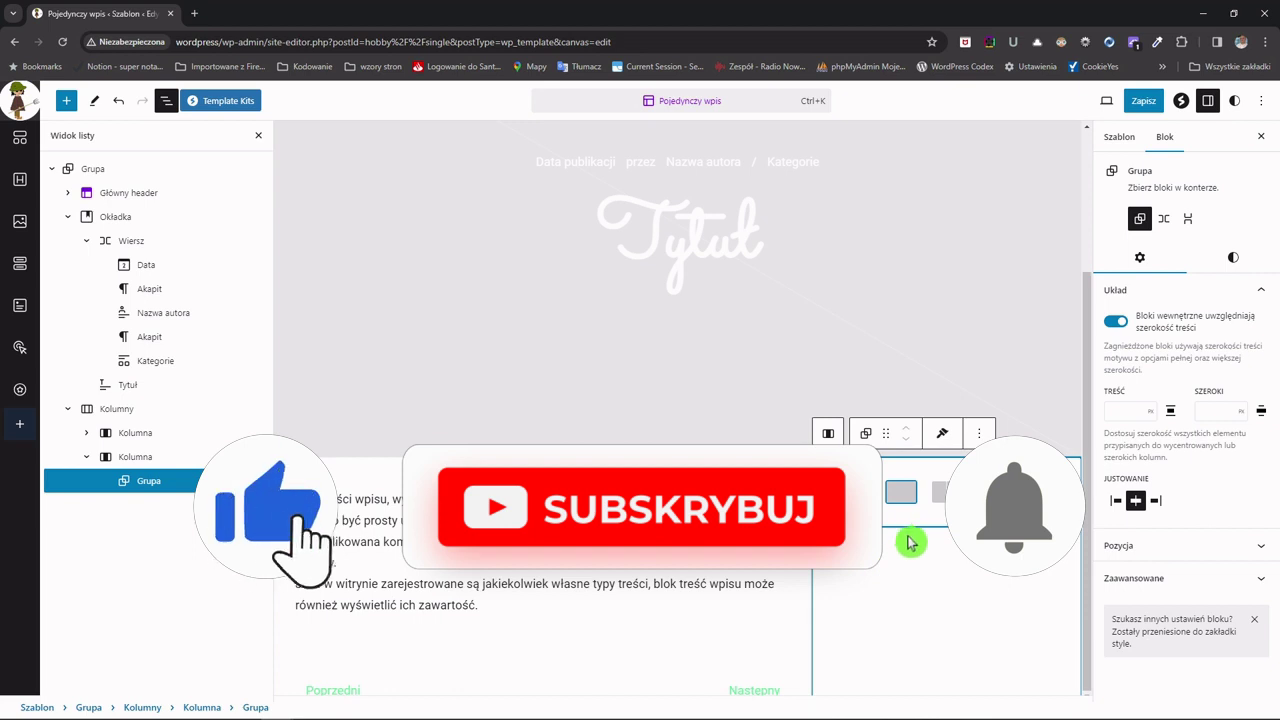
click(906, 546)
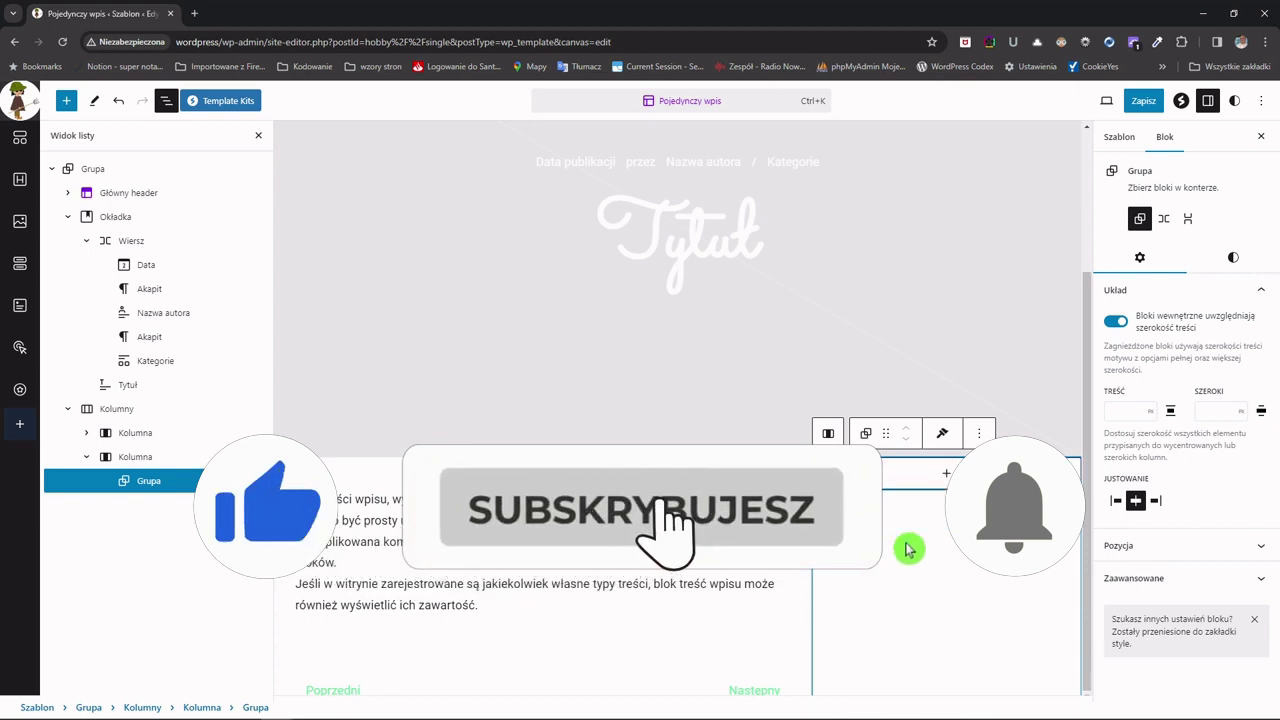
click(1252, 578)
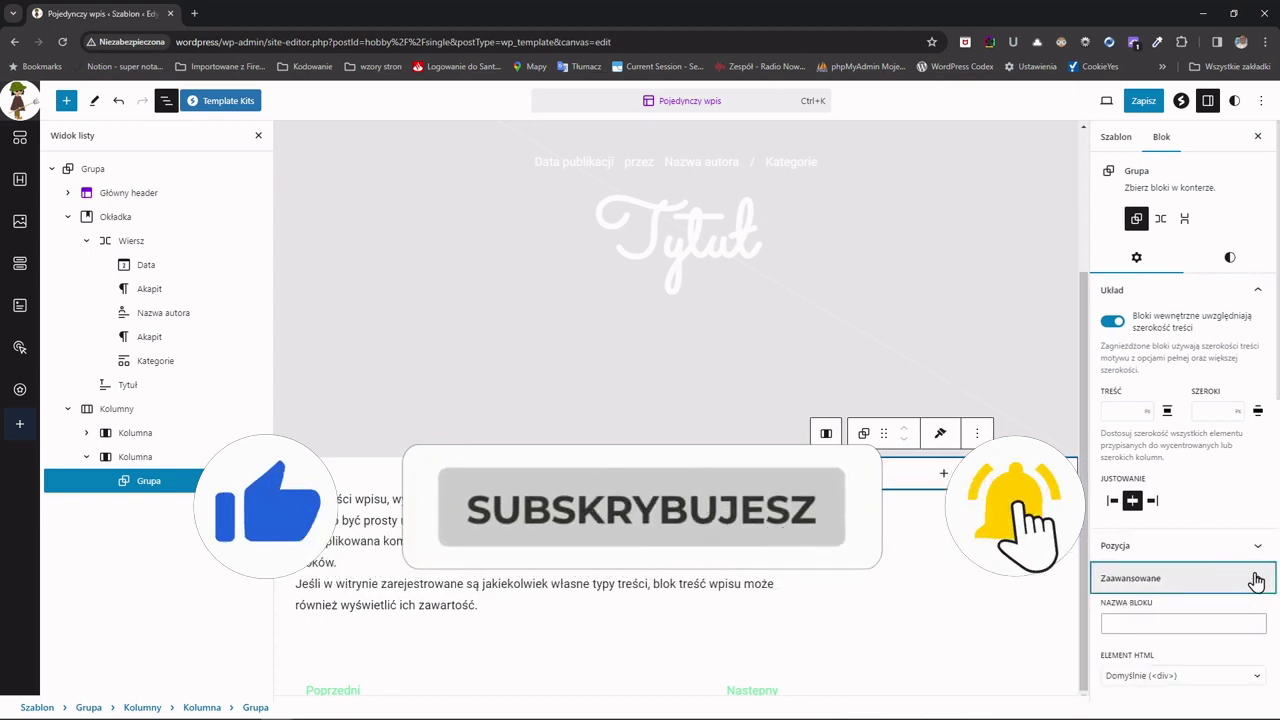
click(1155, 674)
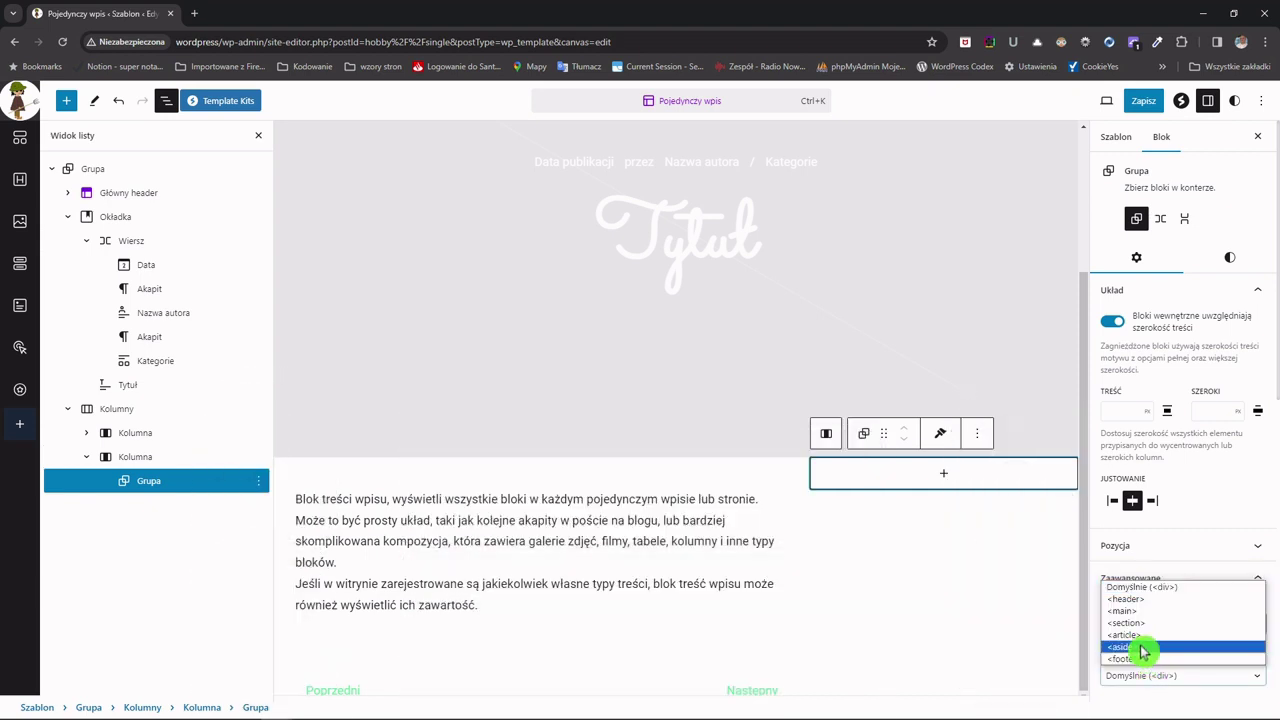
click(1143, 648)
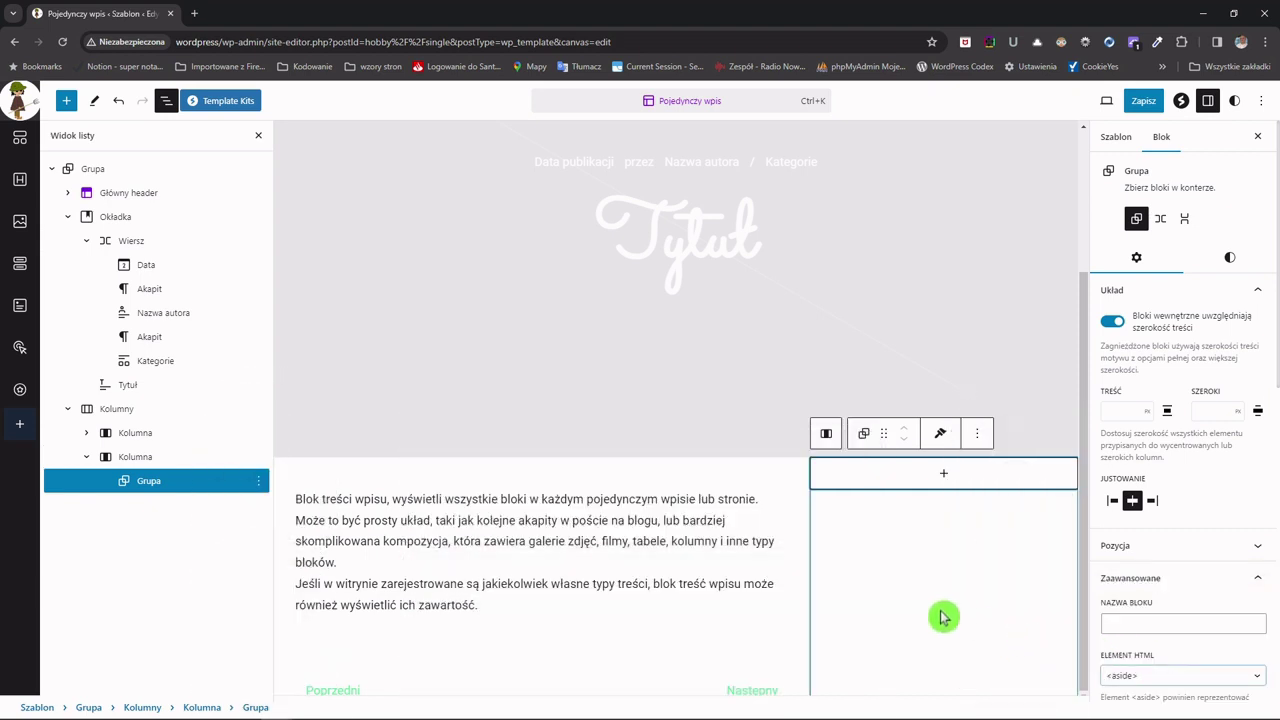
- Add a Nagłówek block inside the aside group with the text "O blogu"
click(943, 477)
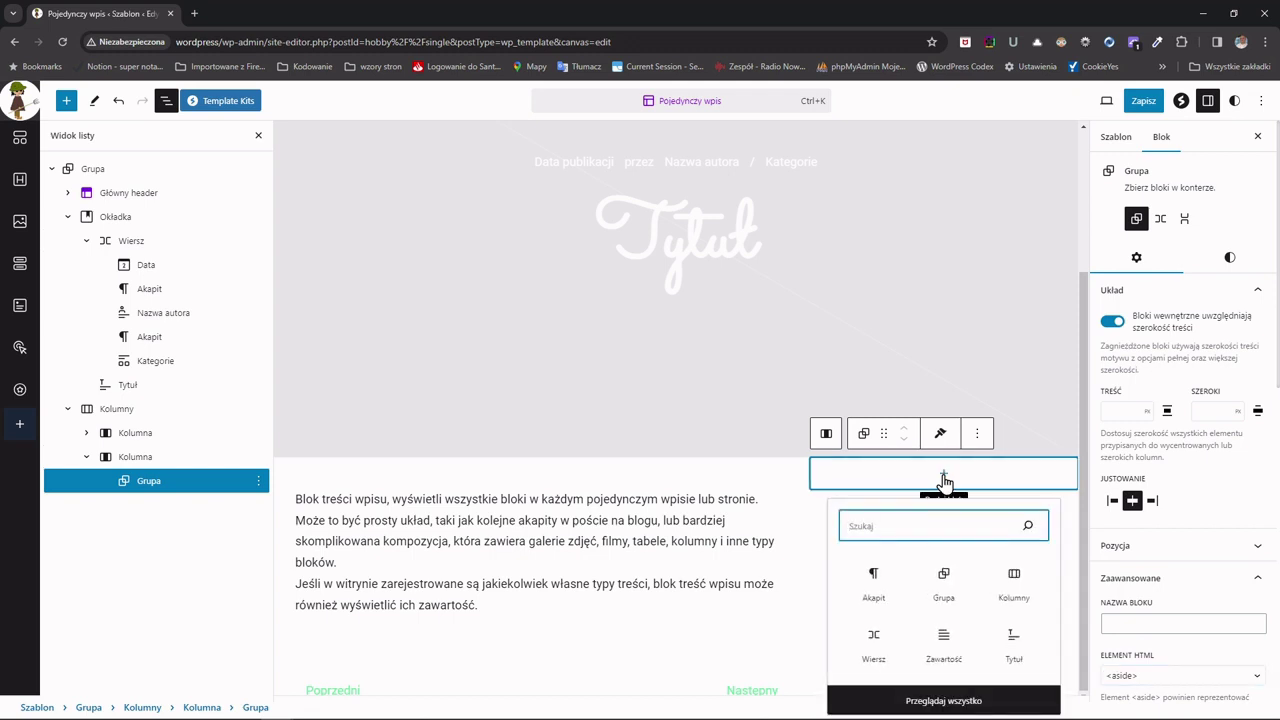
text(nag)
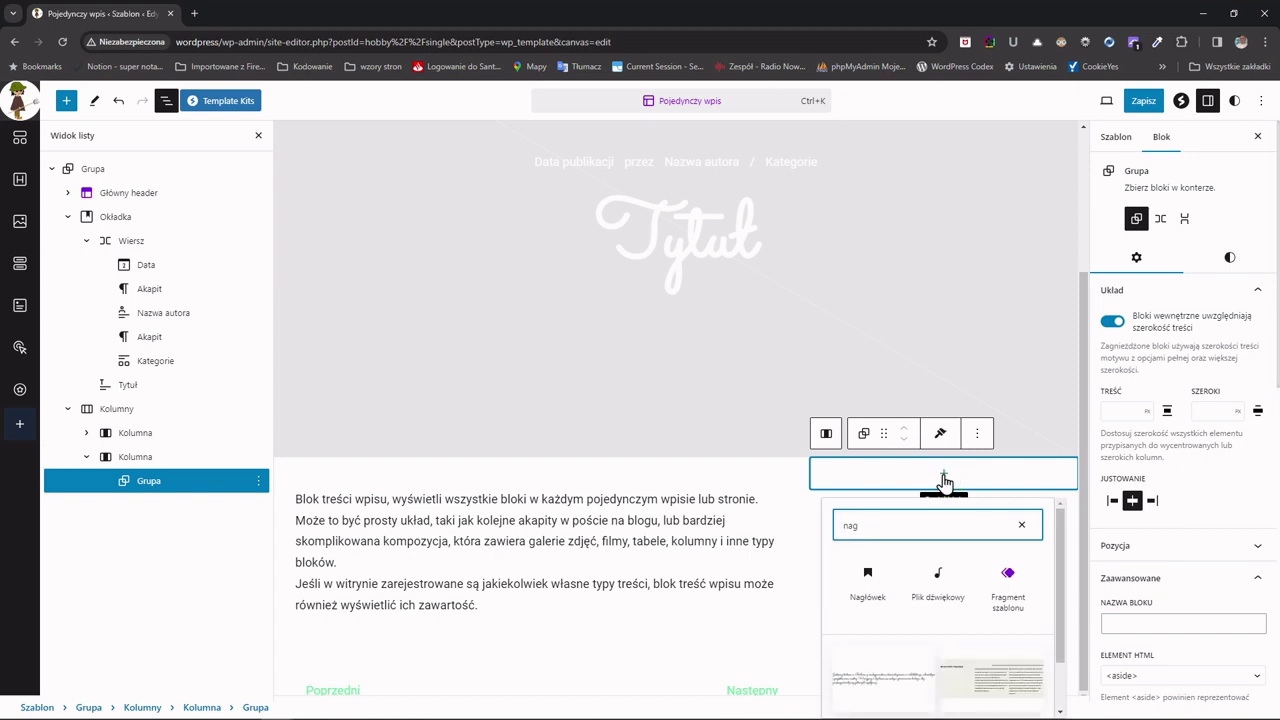
click(870, 585)
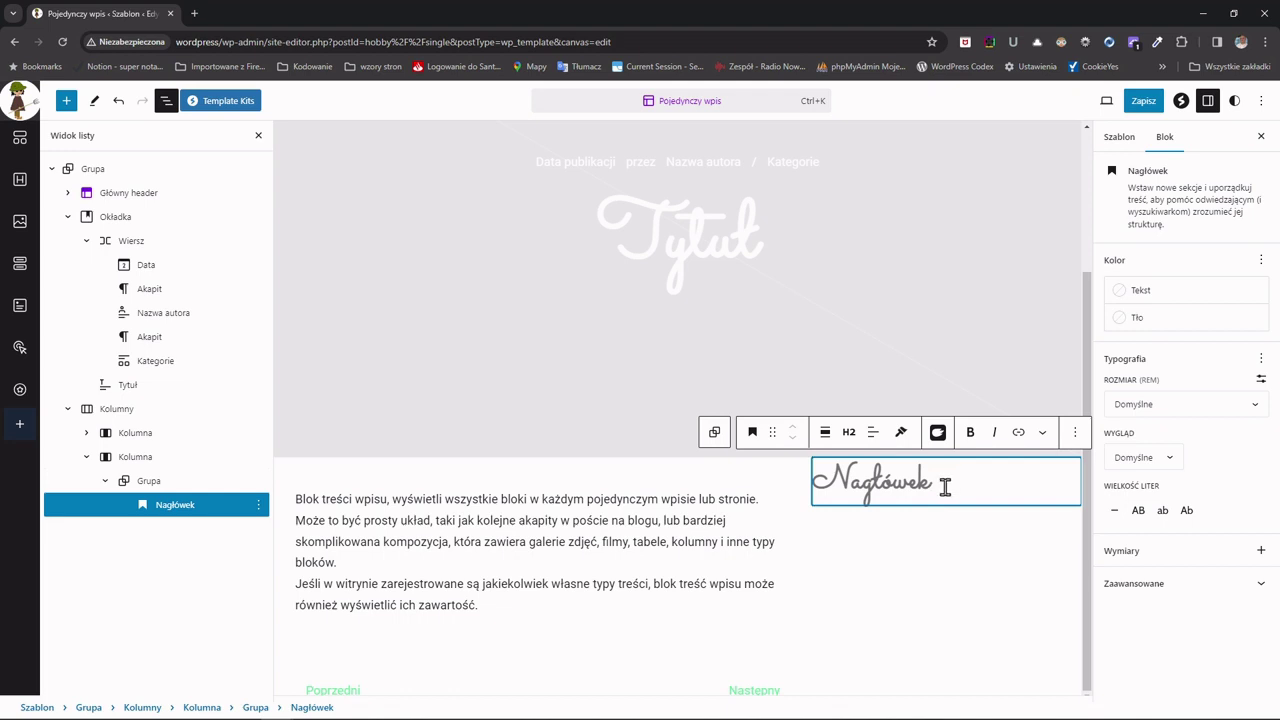
text(O)
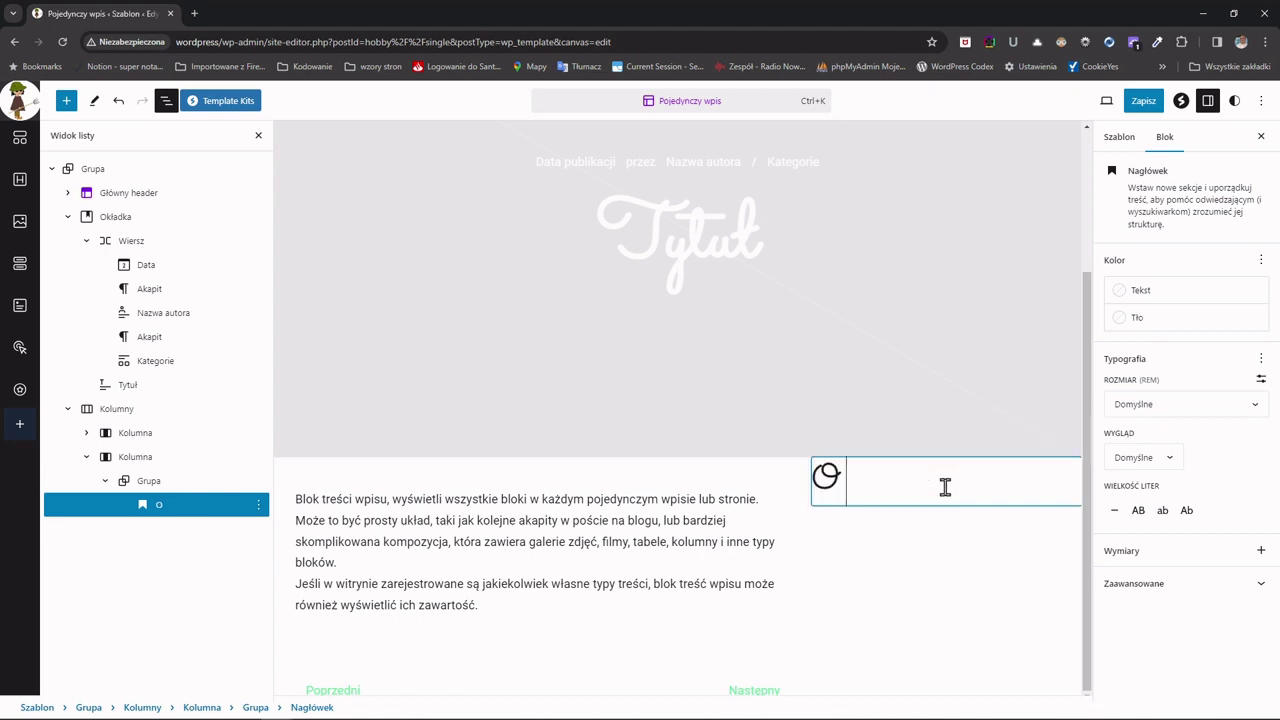
text( blogu)
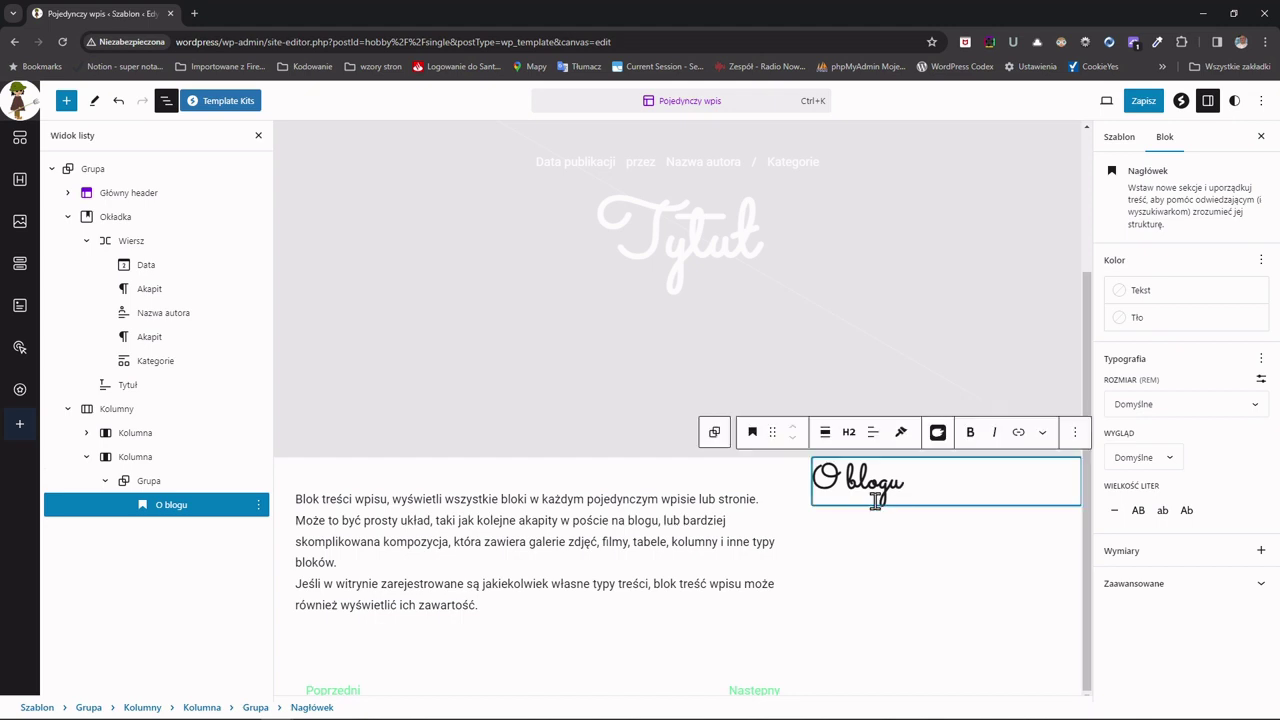
- Center the "O blogu" heading text and set the top padding of the surrounding aside group to 3 rem
click(872, 434)
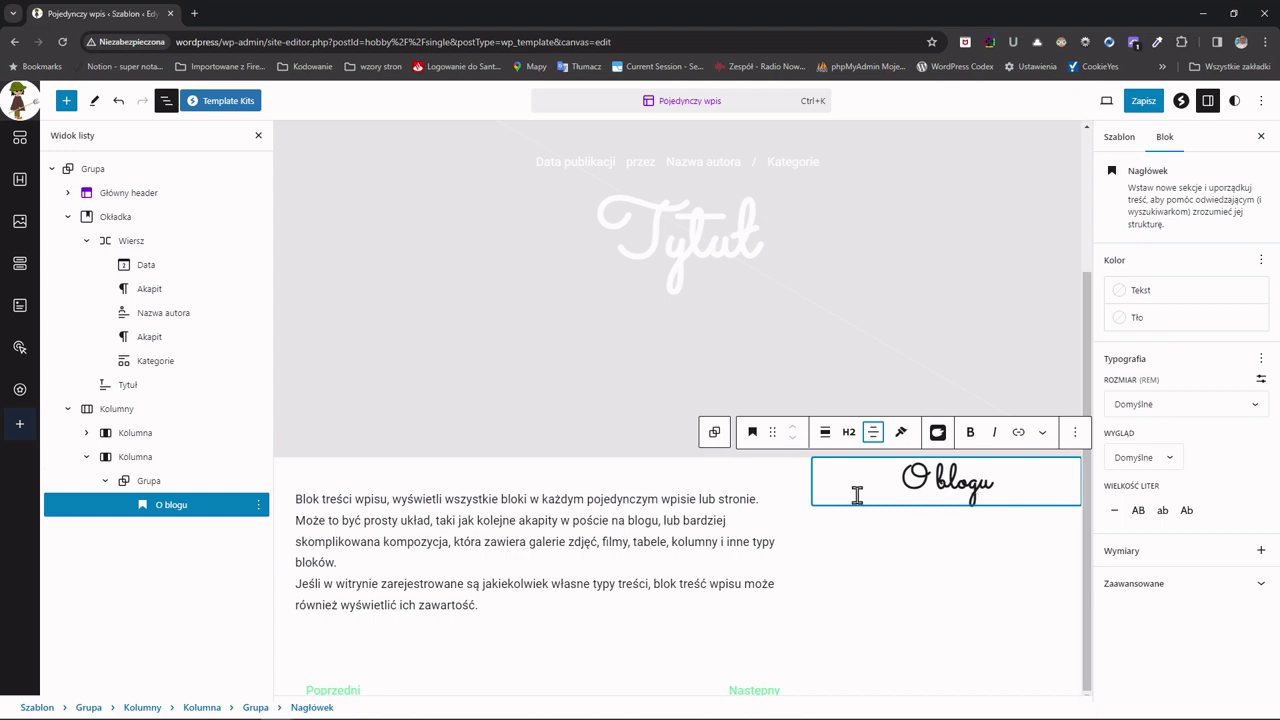
click(143, 483)
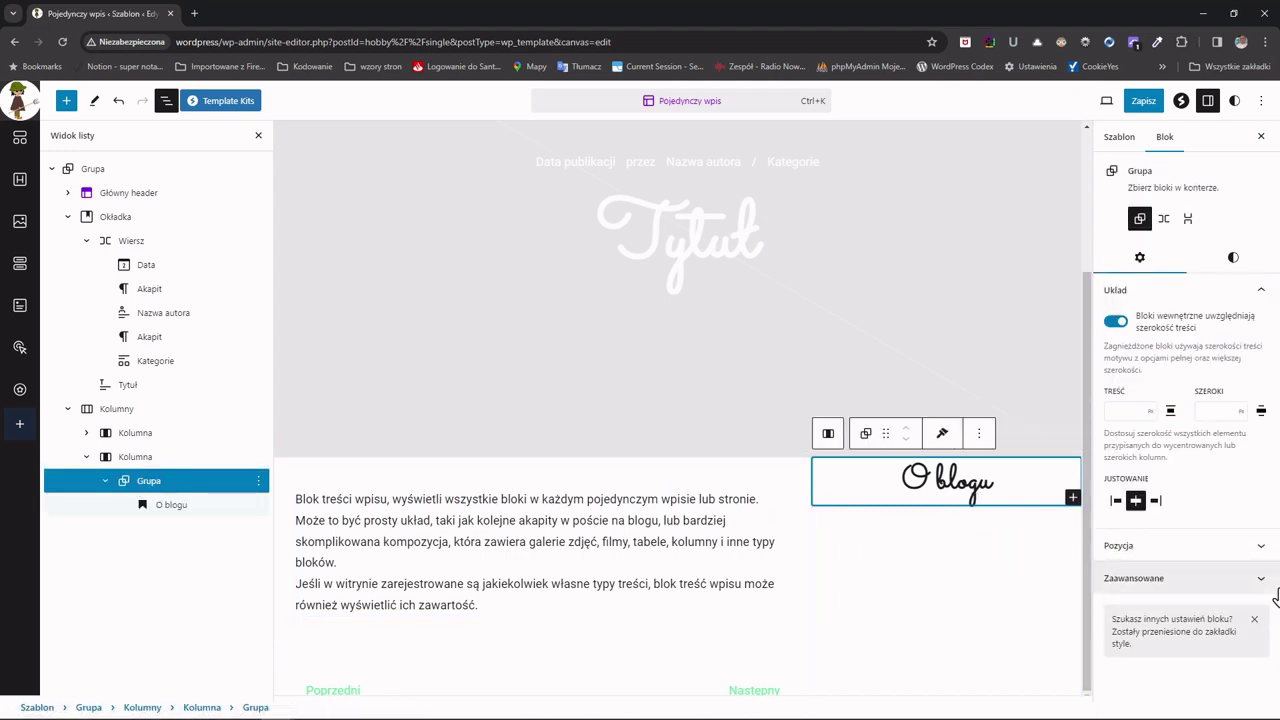
click(1235, 262)
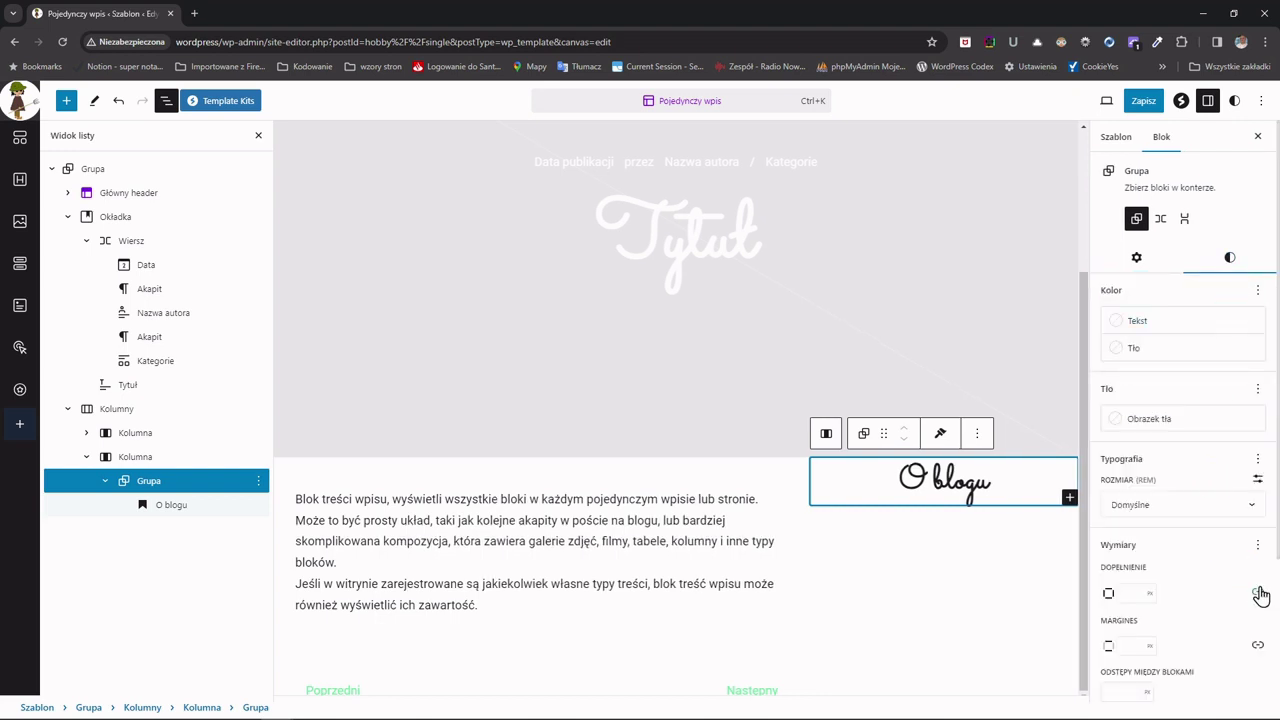
click(1260, 591)
click(1123, 620)
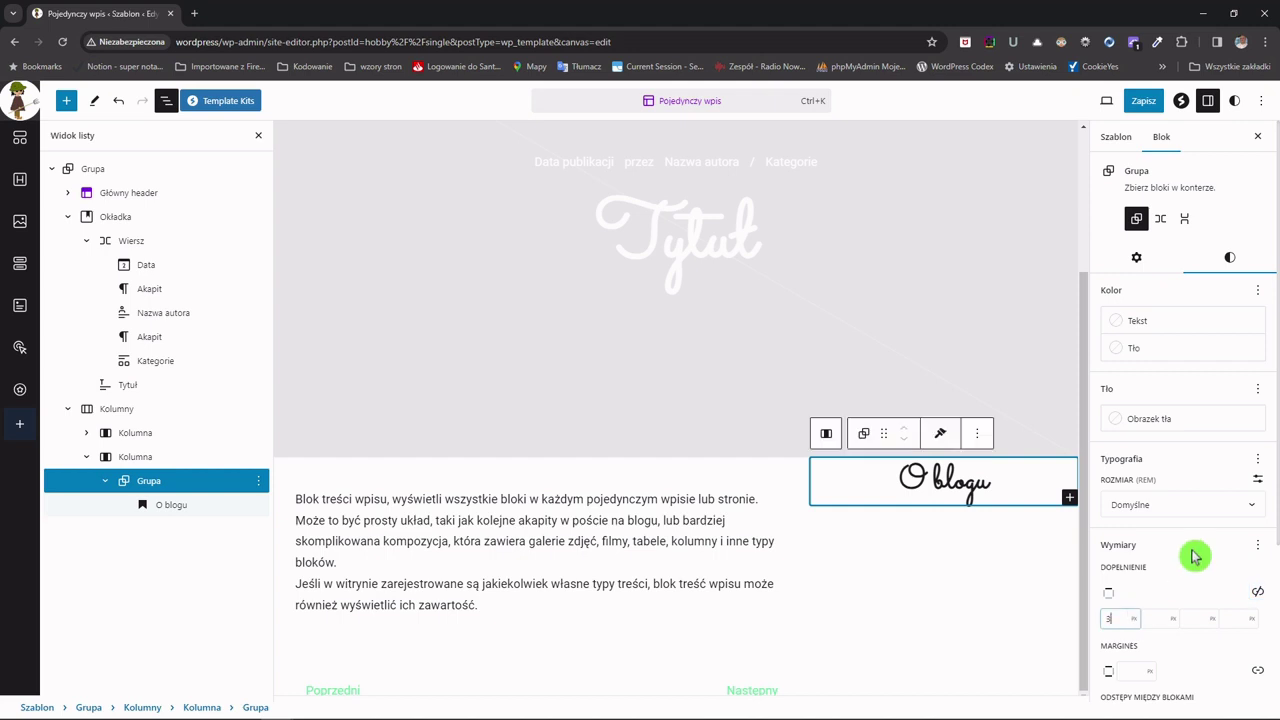
key(Tab)
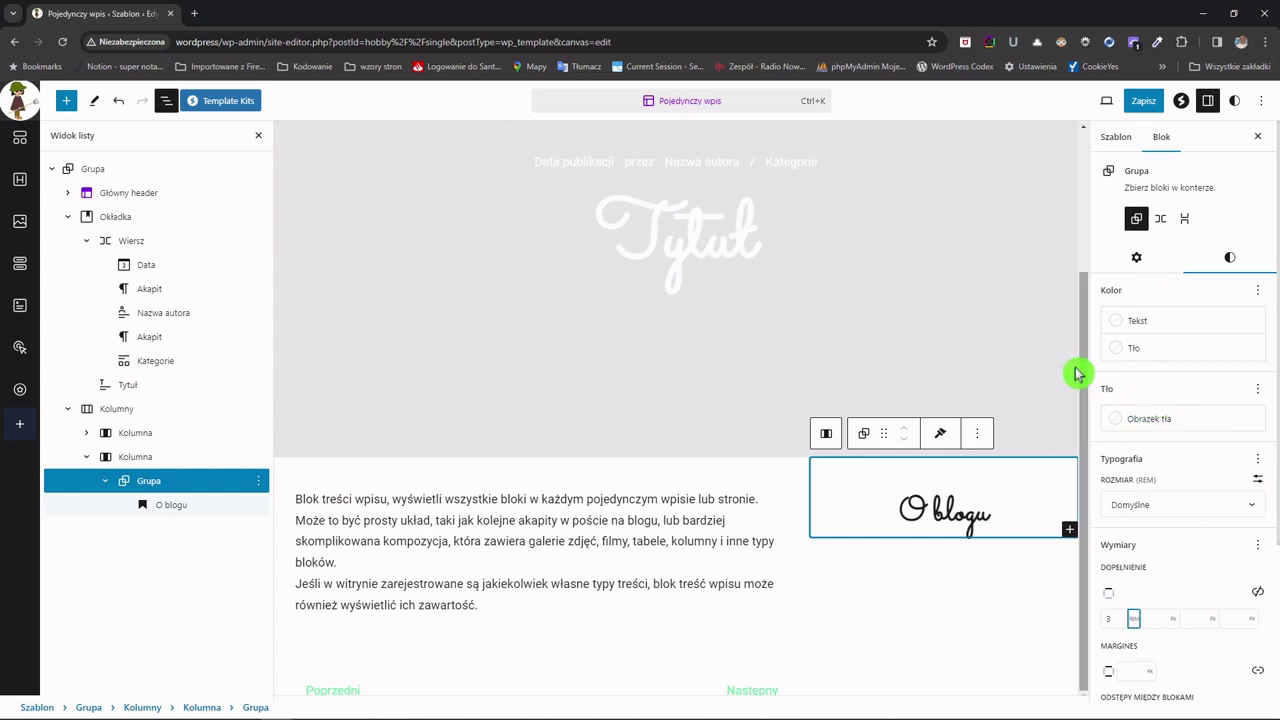
- Add an Akapit below the "O blogu" heading and paste the blog description beginning "Na blogu będę głównie zamieszczał wpisy"
click(1005, 525)
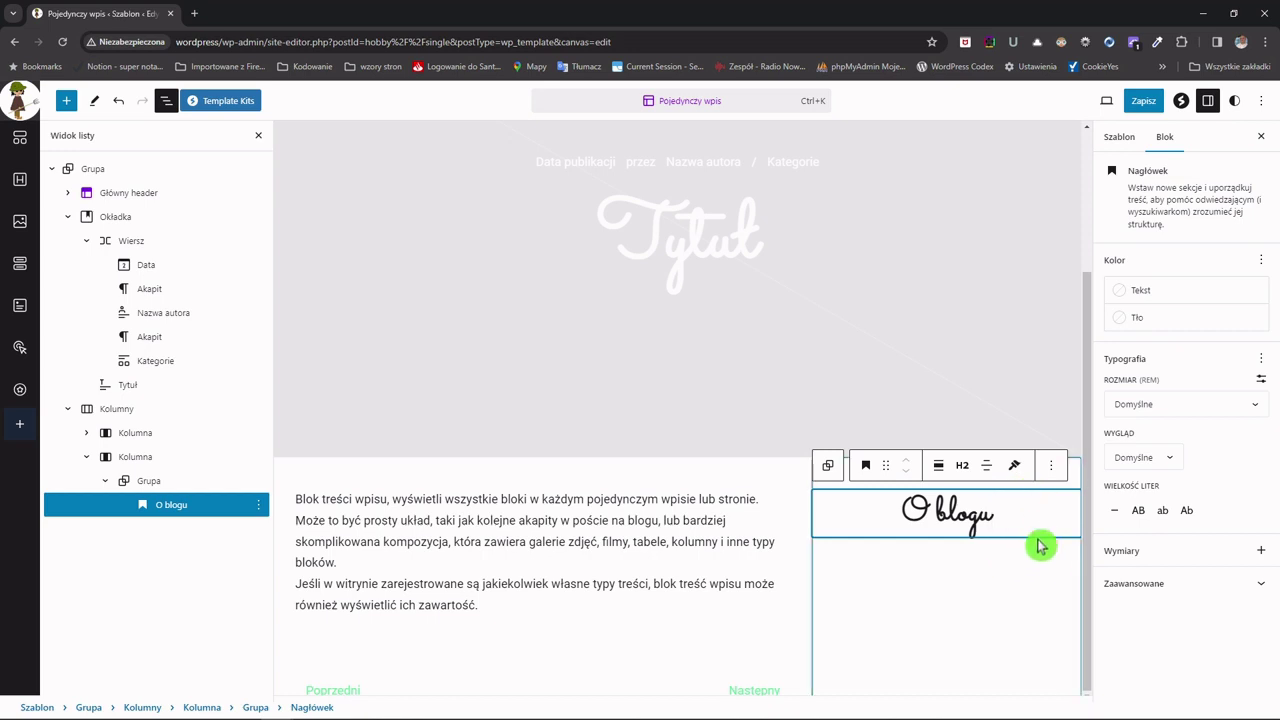
click(1040, 542)
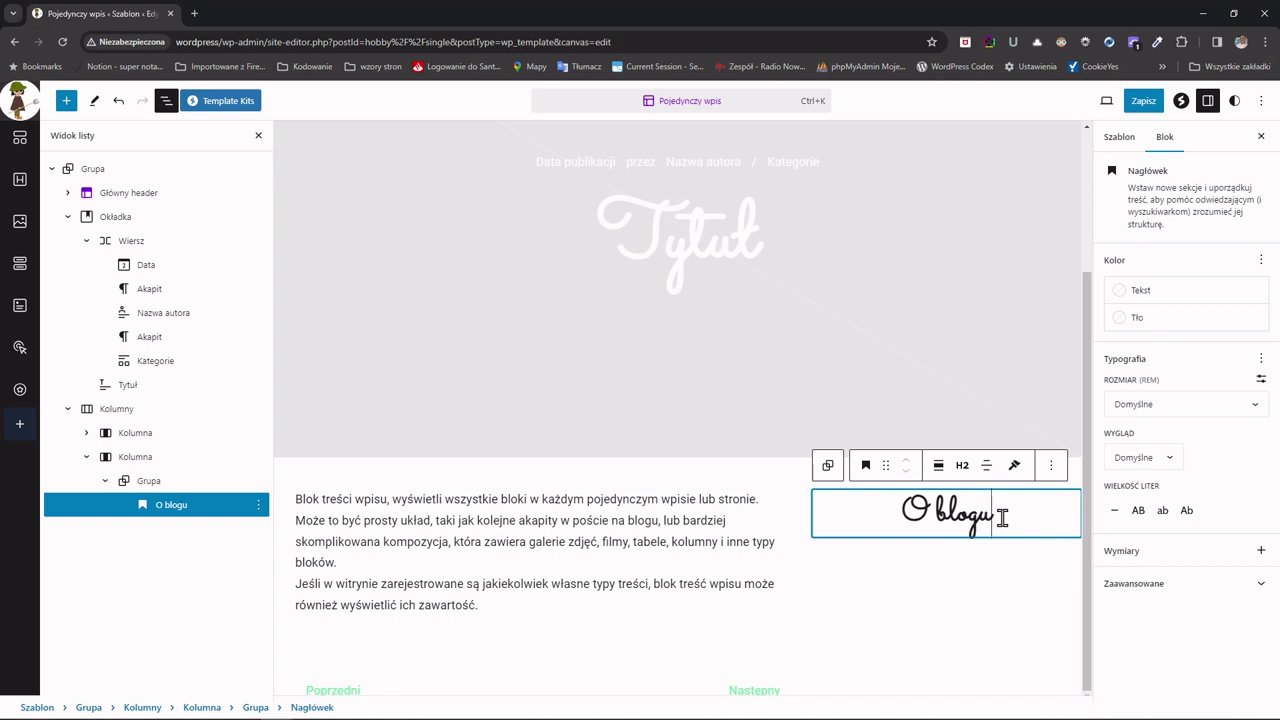
key(Return)
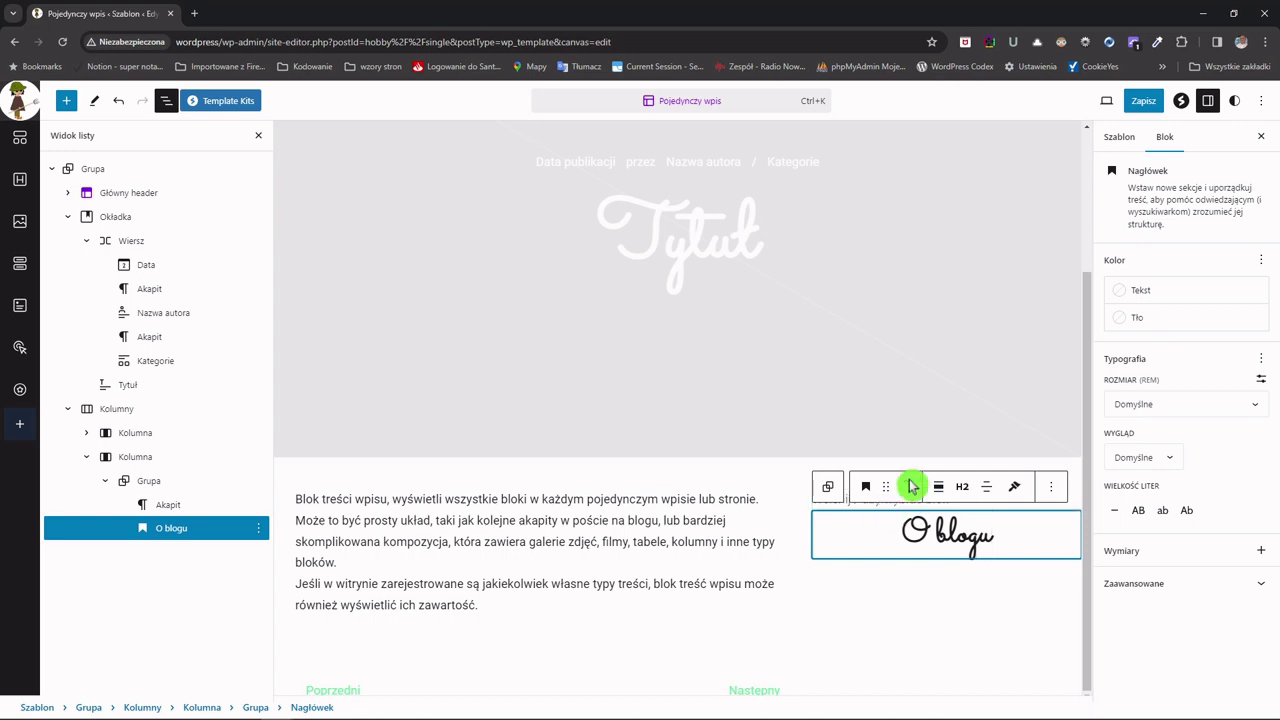
click(907, 482)
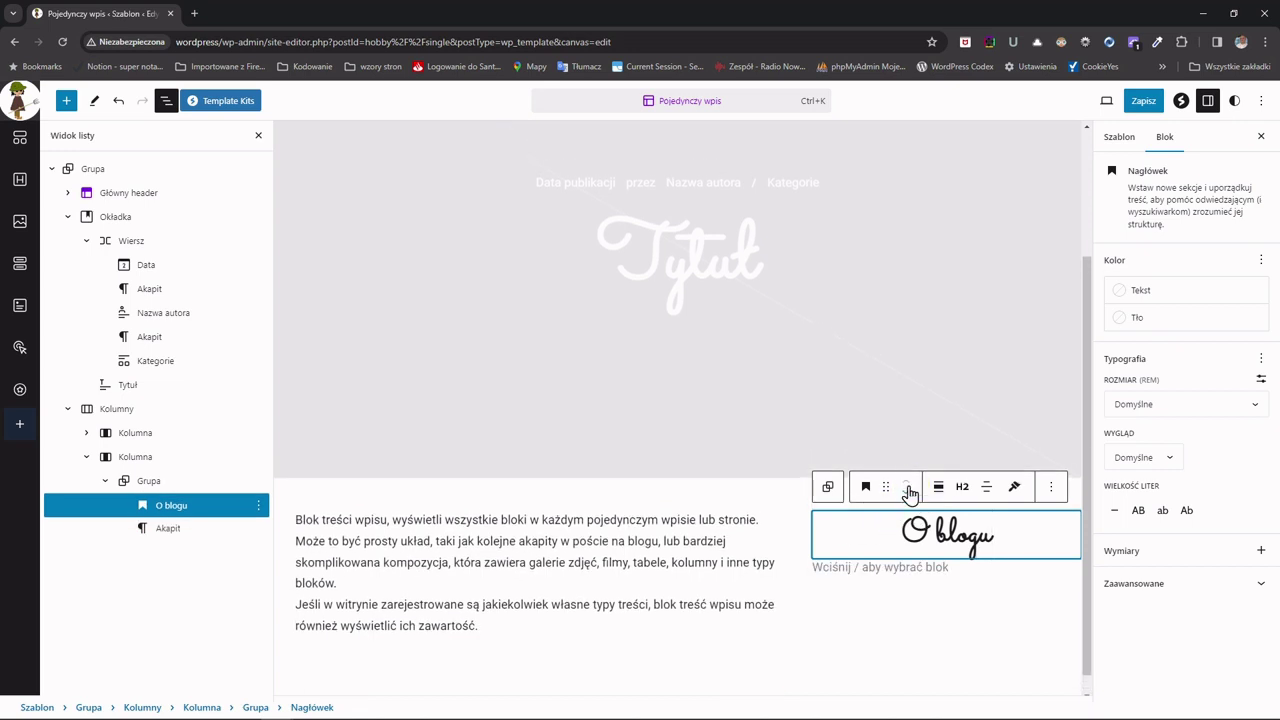
click(953, 571)
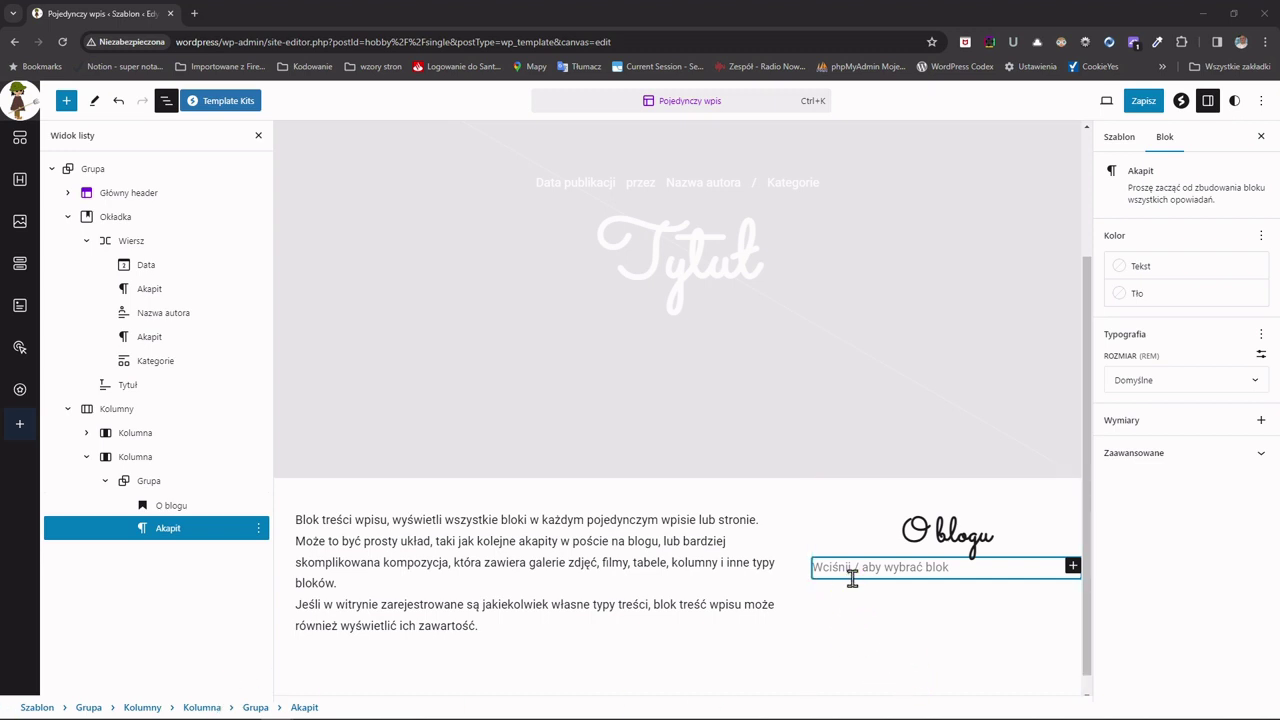
click(857, 578)
click(861, 588)
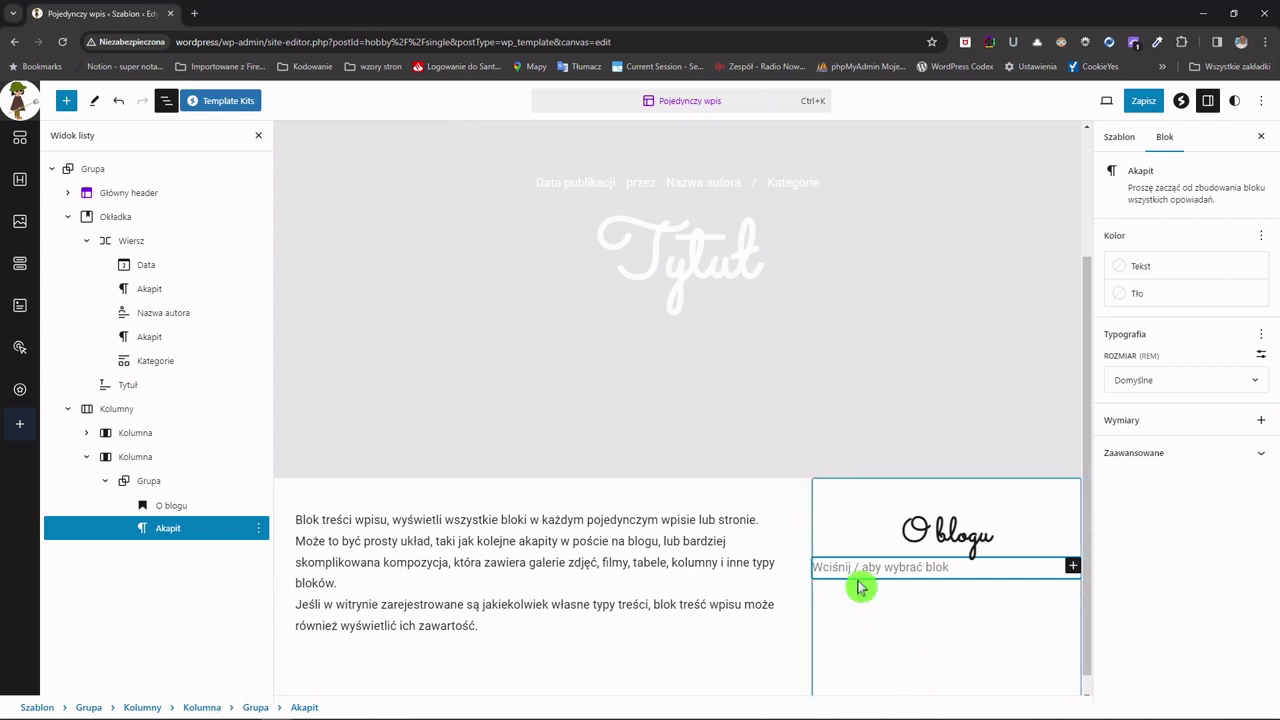
key(ctrl+v)
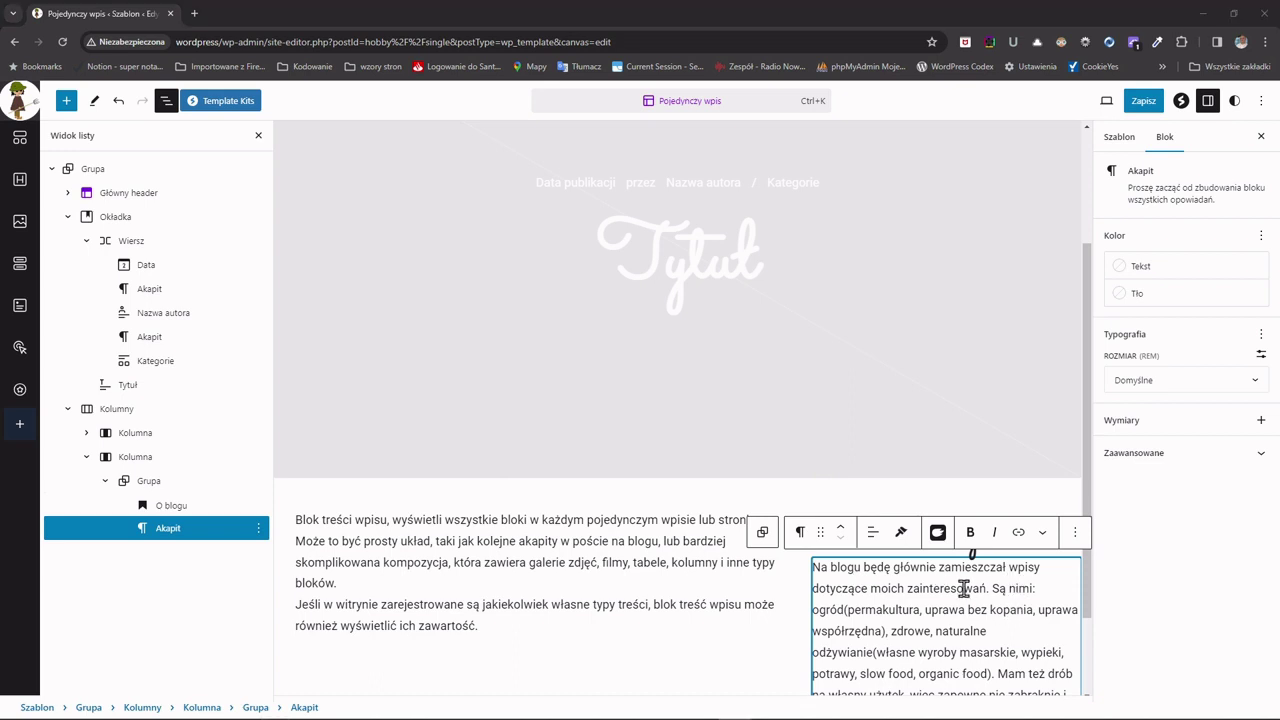
- Insert a Grupa block after the blog description paragraph and move it above the "O blogu" heading within the aside group
scroll(969, 591, down, 2)
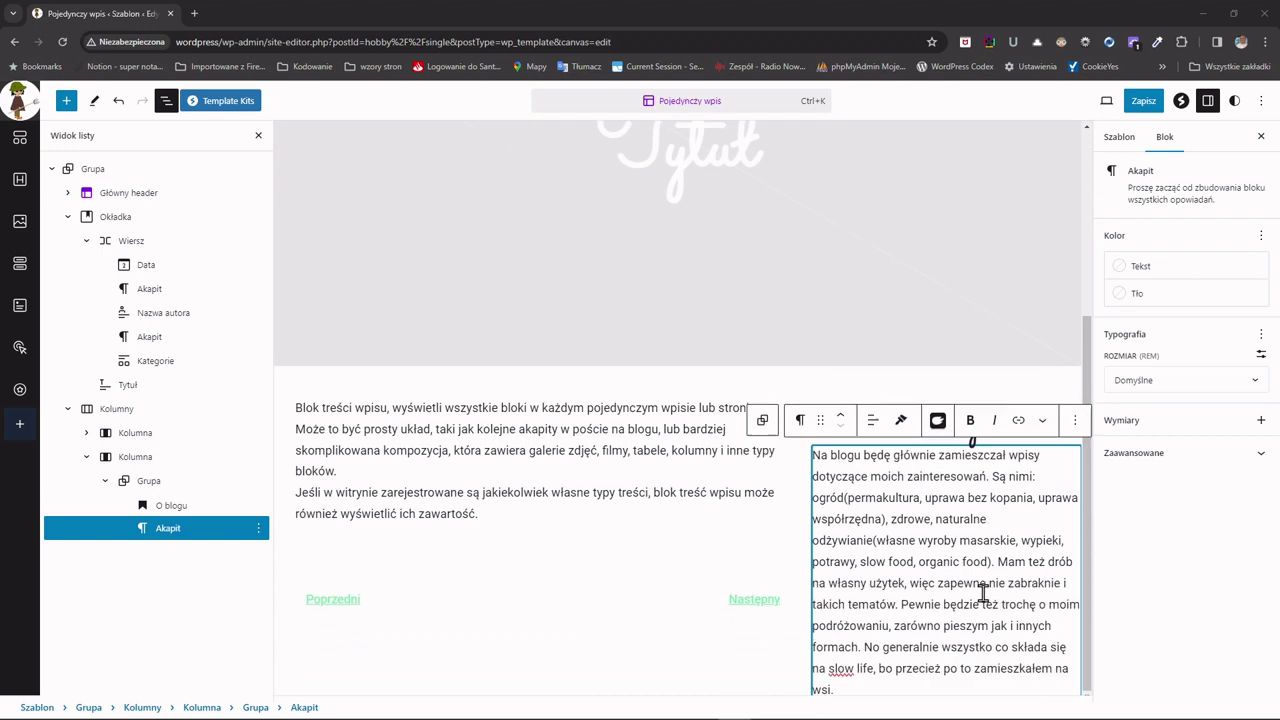
click(860, 686)
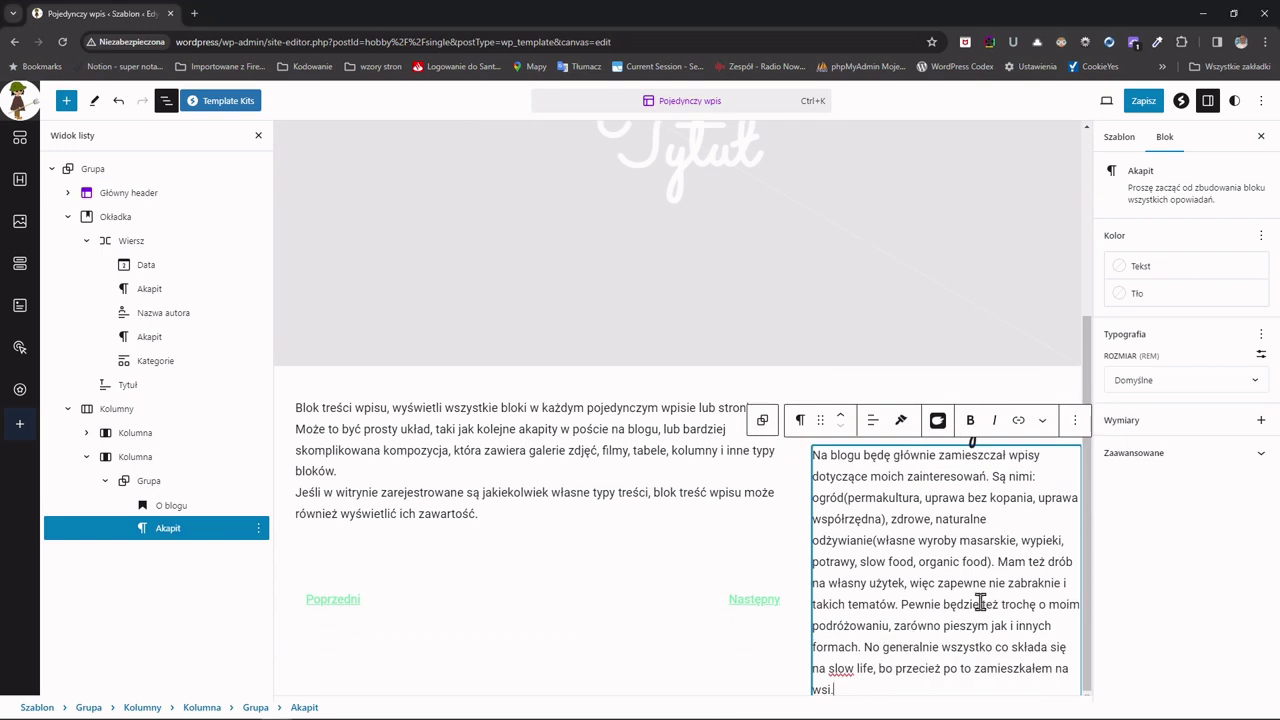
key(Return)
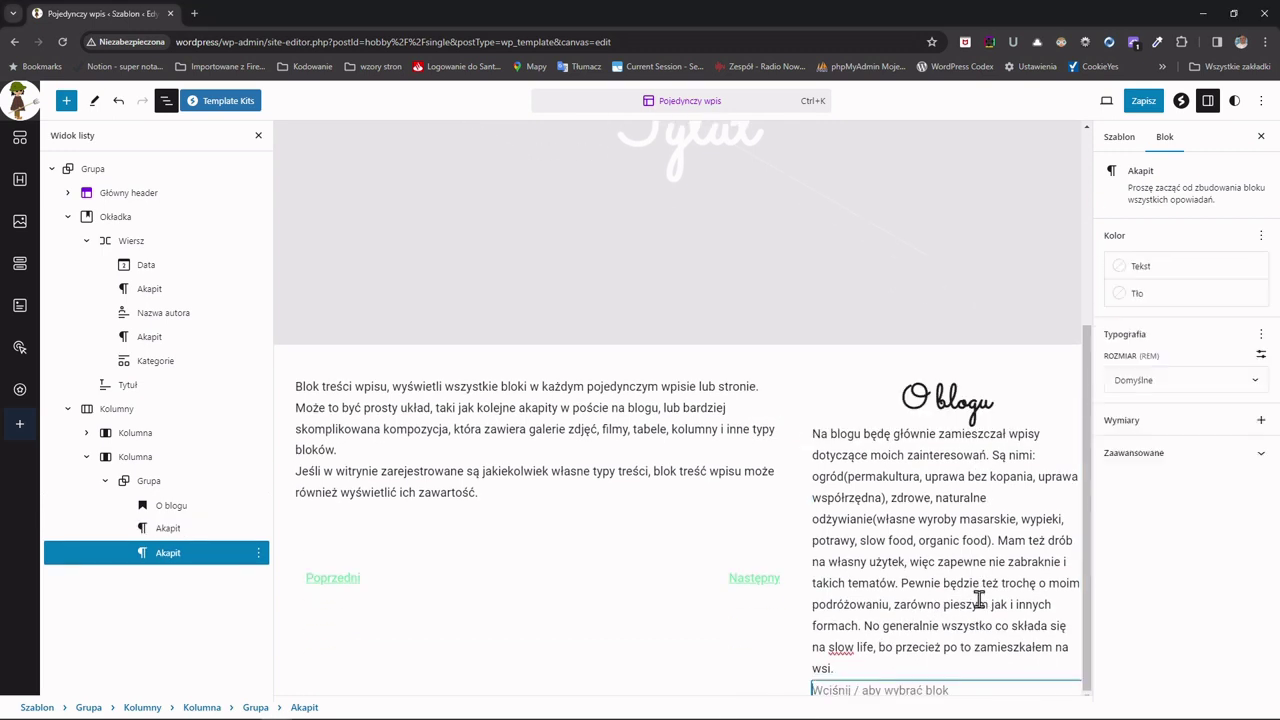
text(/gru)
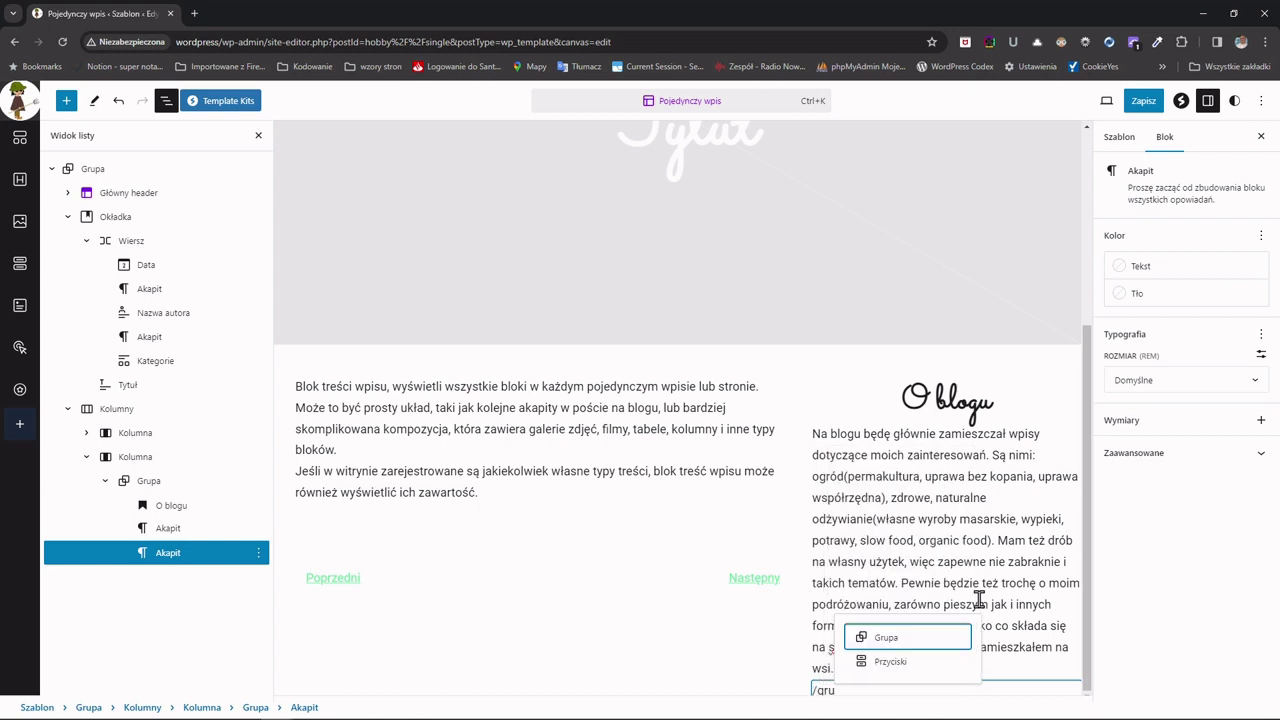
key(Return)
scroll(979, 598, up, 1)
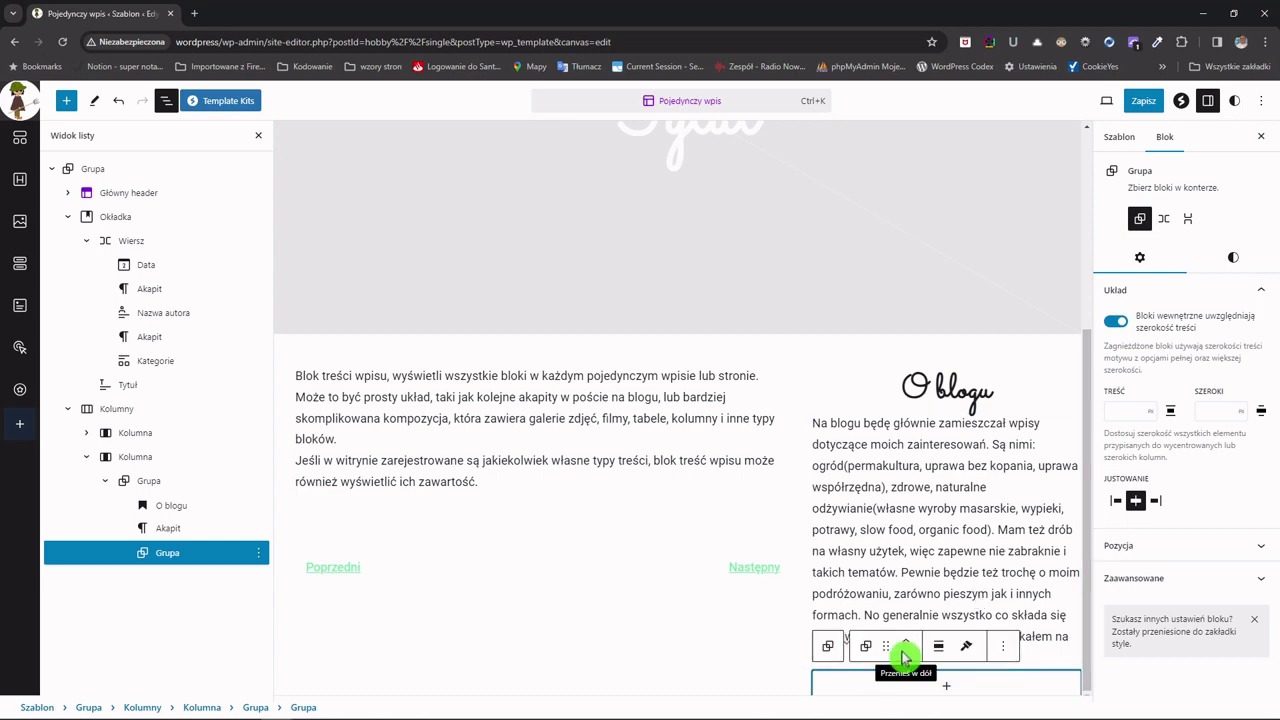
click(909, 641)
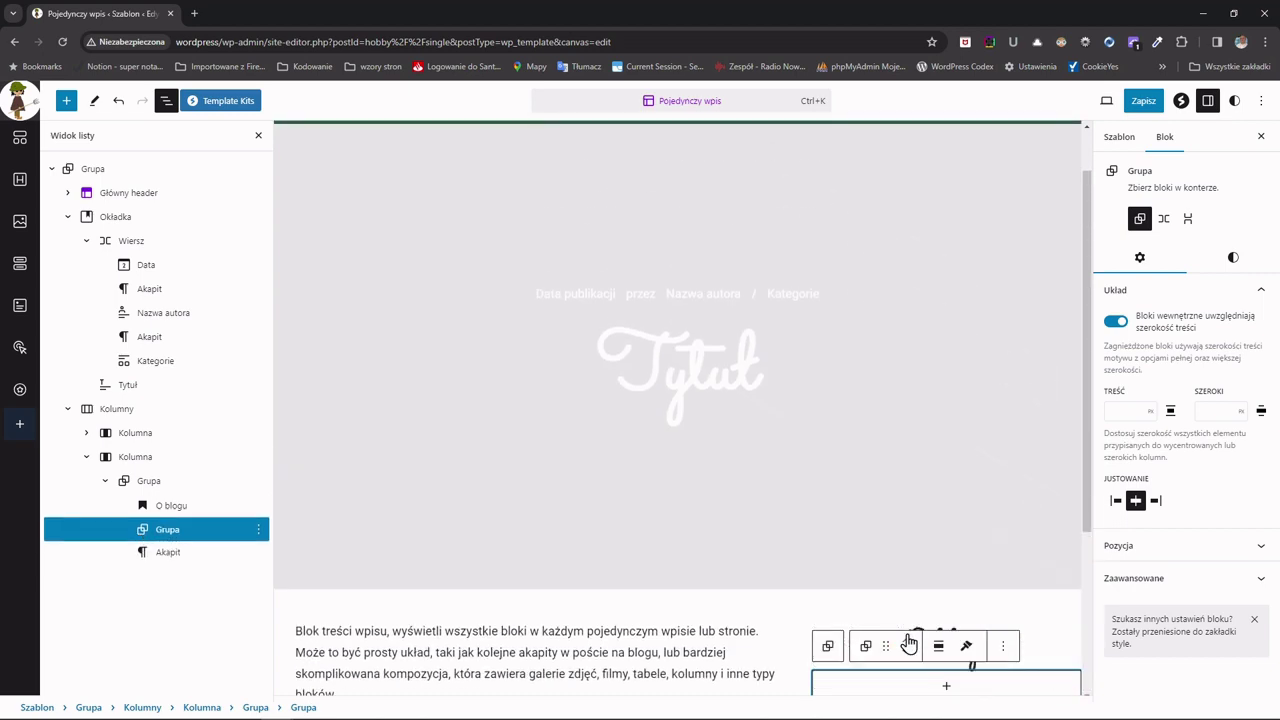
click(909, 641)
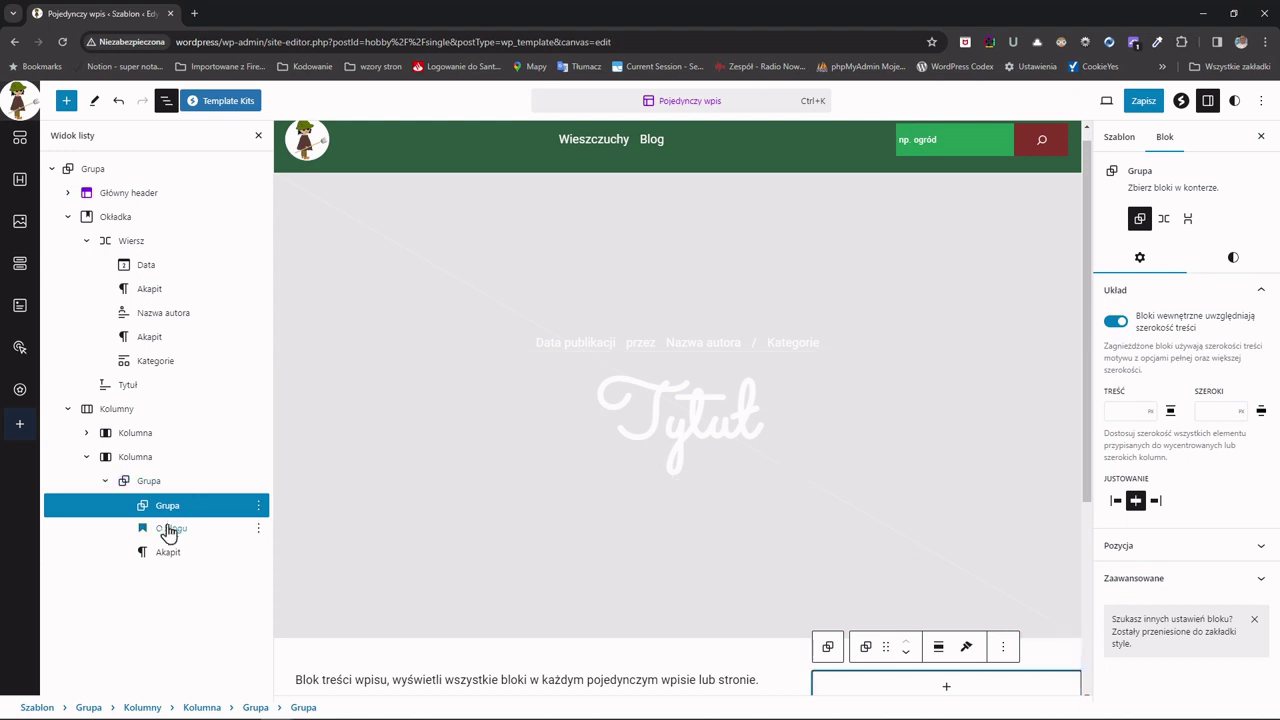
- Nest the "O blogu" heading and the description paragraph together inside the new inner Grupa block
click(167, 530)
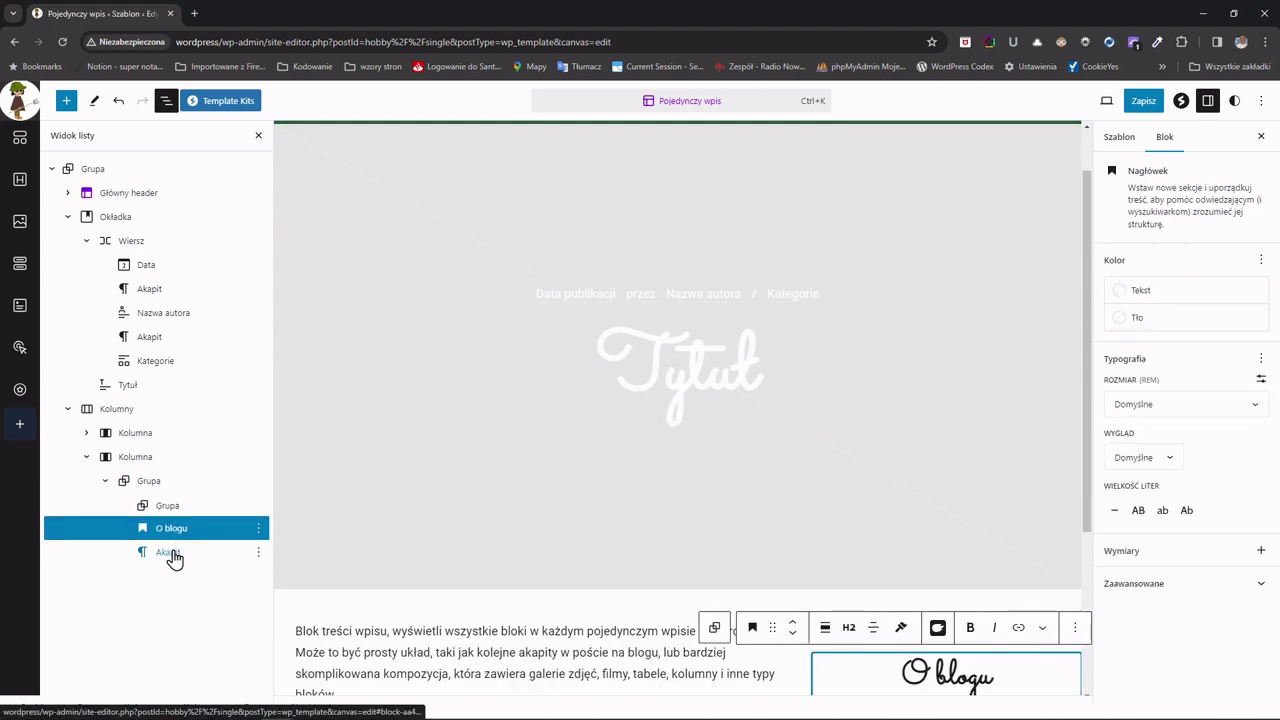
shift+click(171, 553)
drag(171, 524, 205, 515)
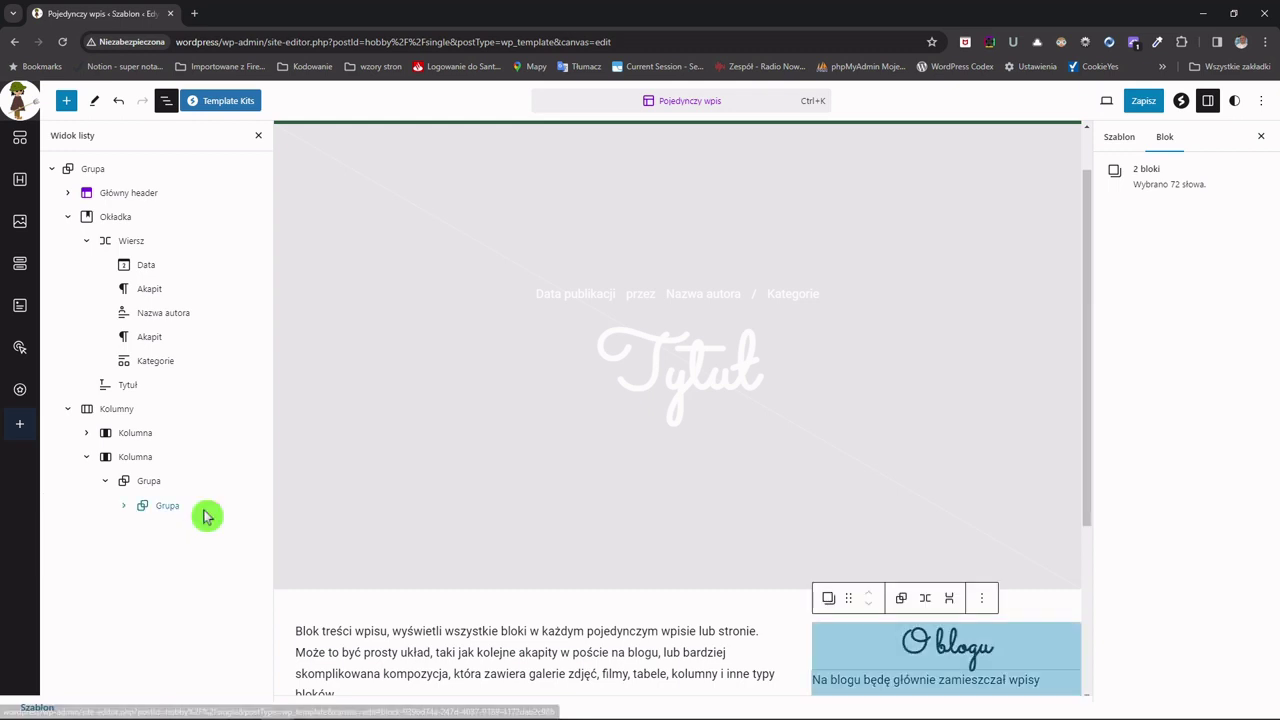
click(124, 506)
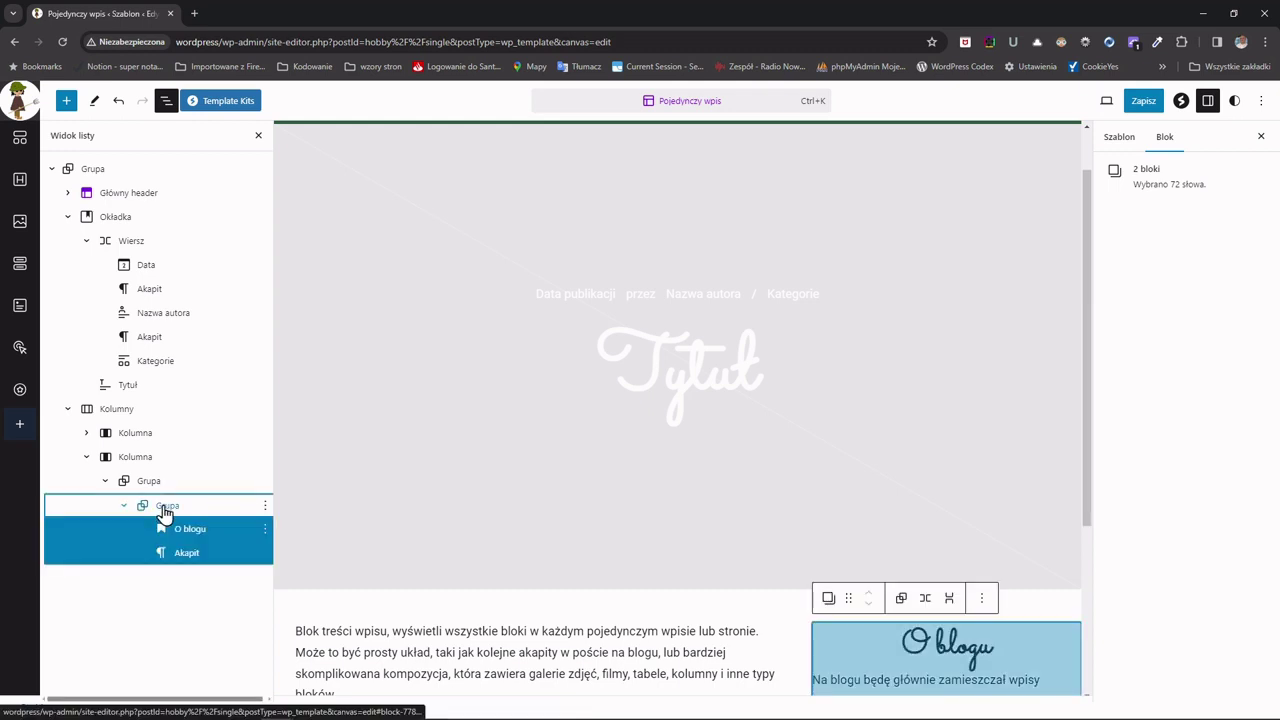
- Set the HTML element of the inner Grupa holding the "O blogu" content to <section>
click(164, 508)
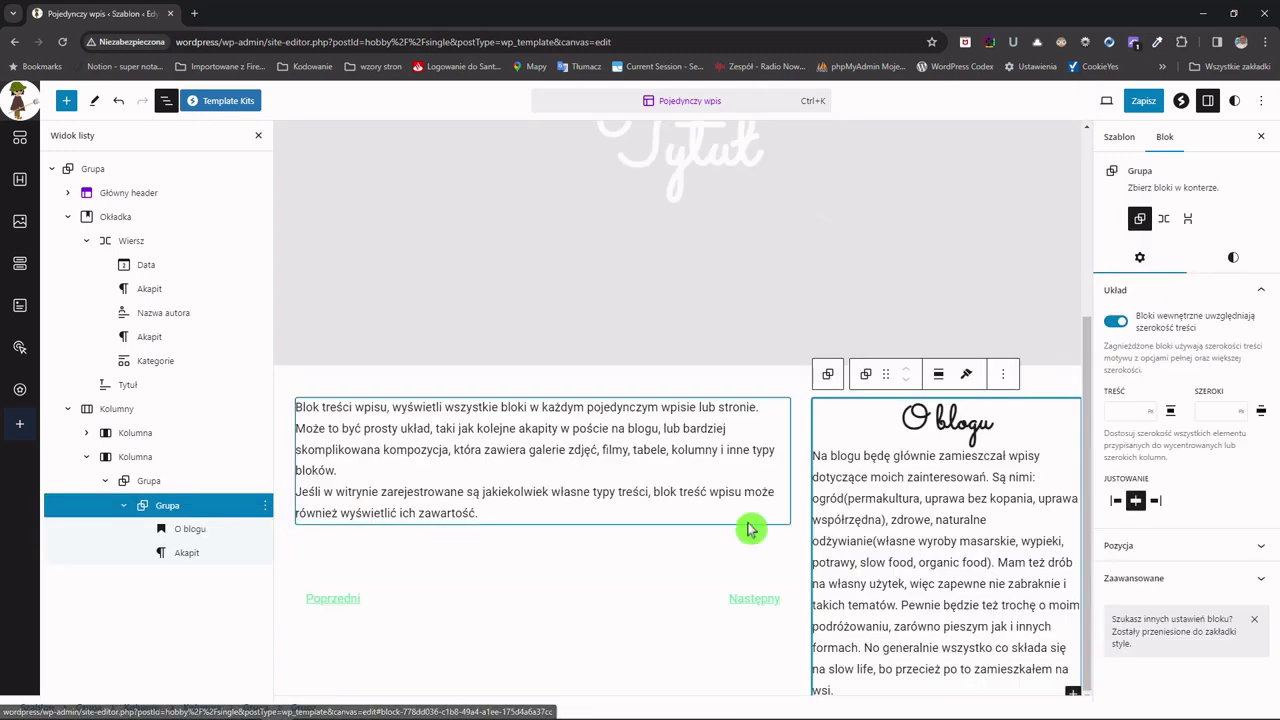
click(1266, 586)
scroll(1170, 650, down, 2)
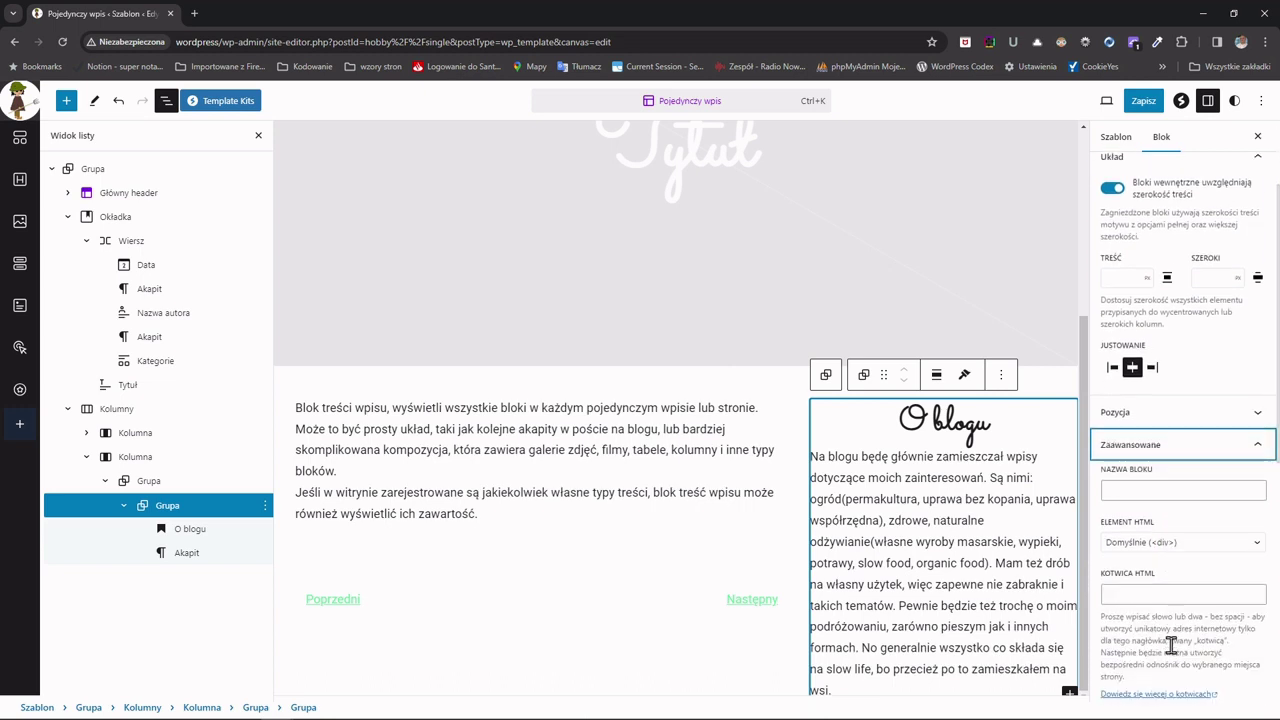
click(1201, 545)
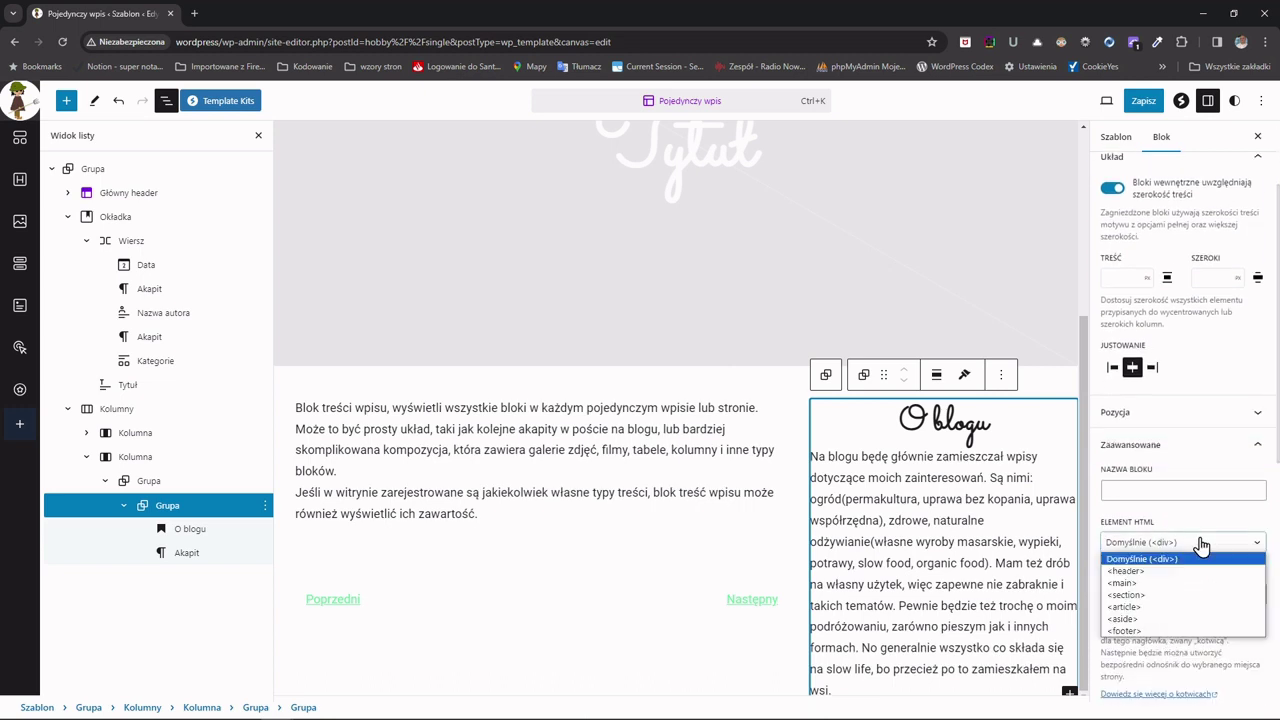
key(Escape)
click(1155, 603)
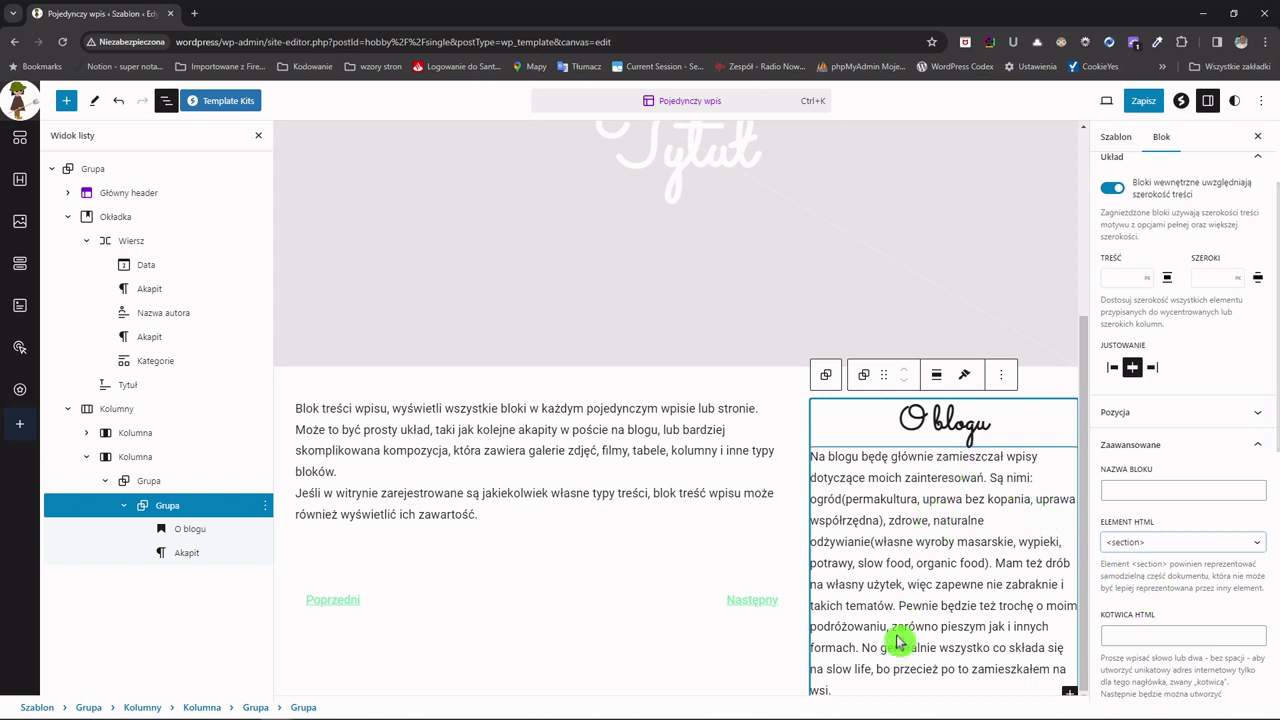
- Insert a second Grupa block below the "O blogu" group inside the aside and set its HTML element to <section>
click(126, 507)
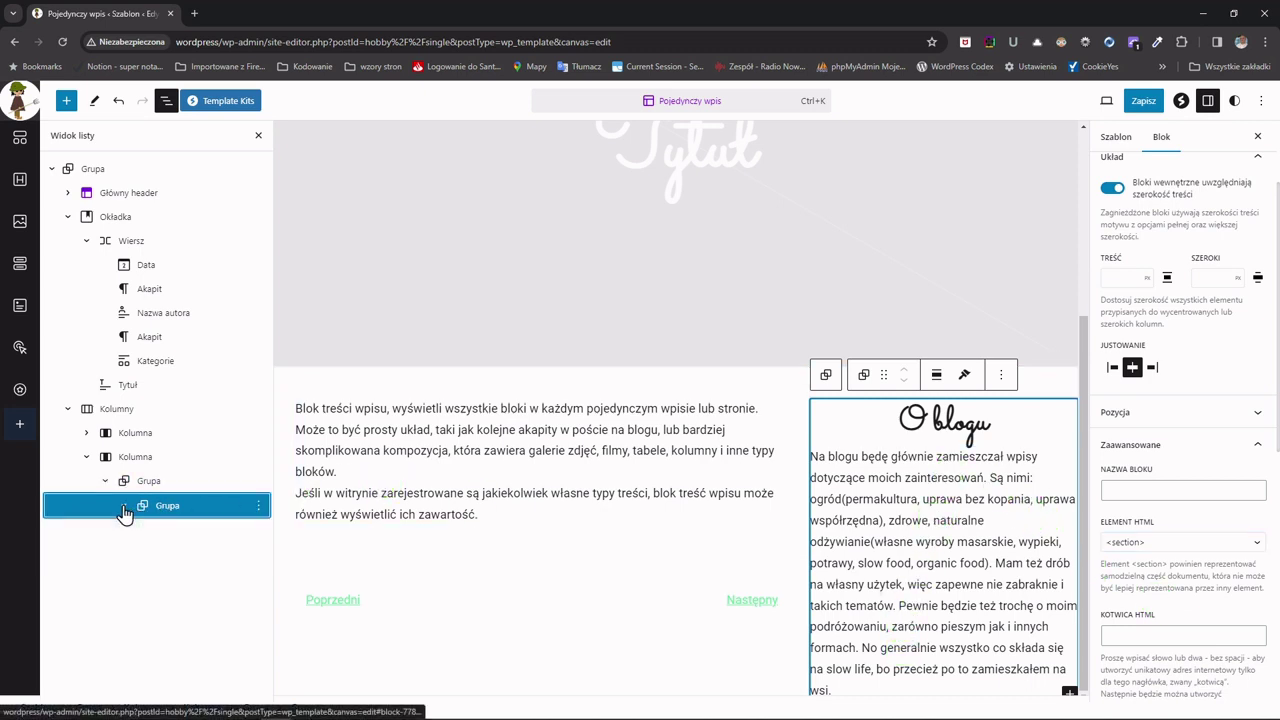
click(174, 487)
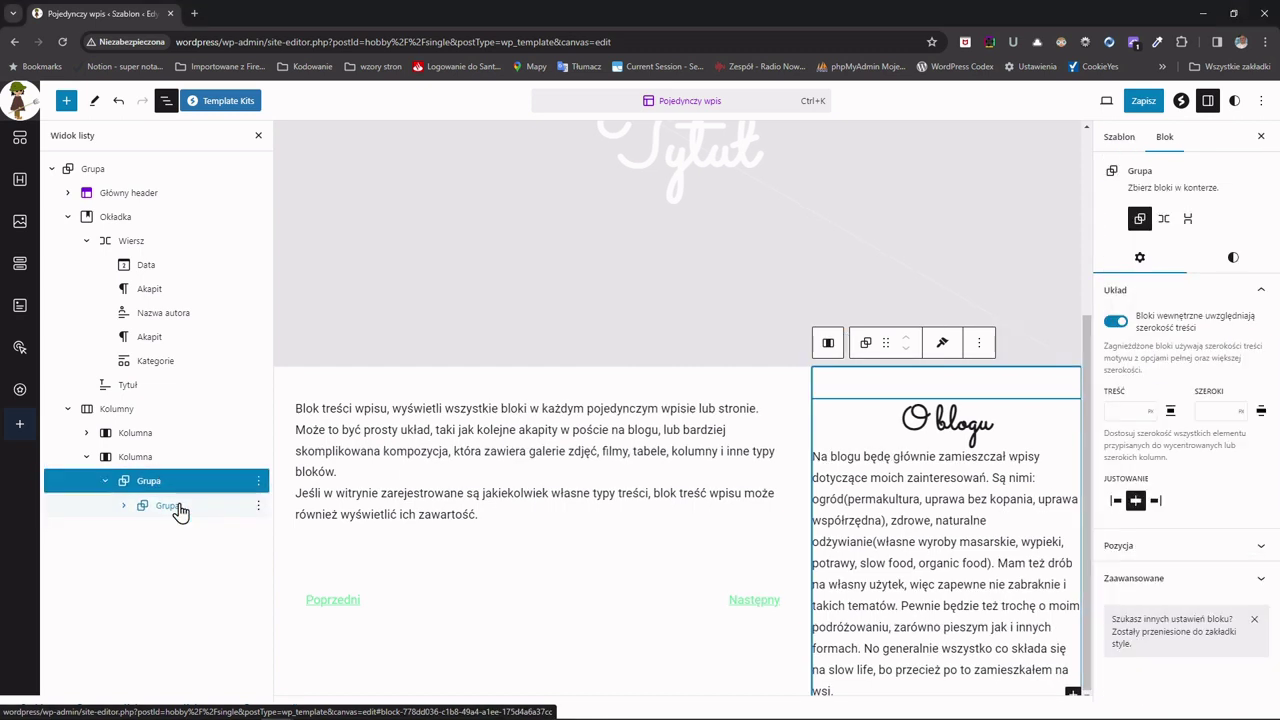
click(178, 508)
key(Return)
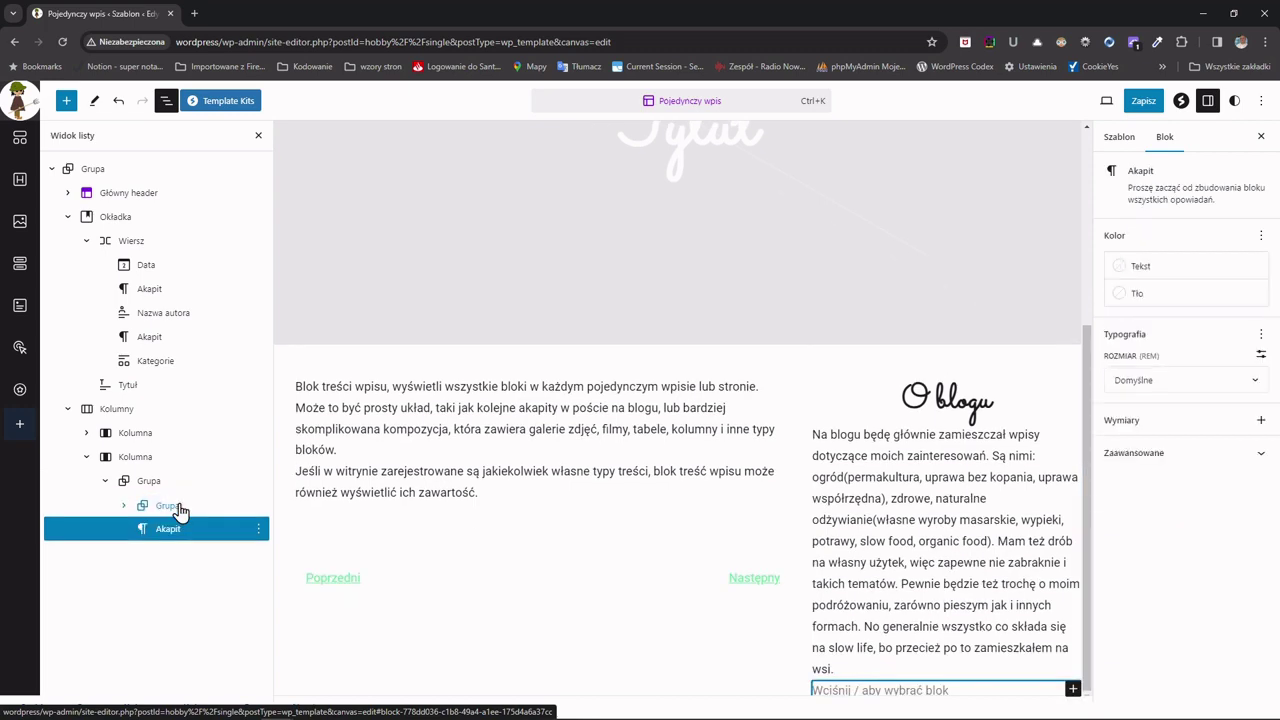
text(/gru)
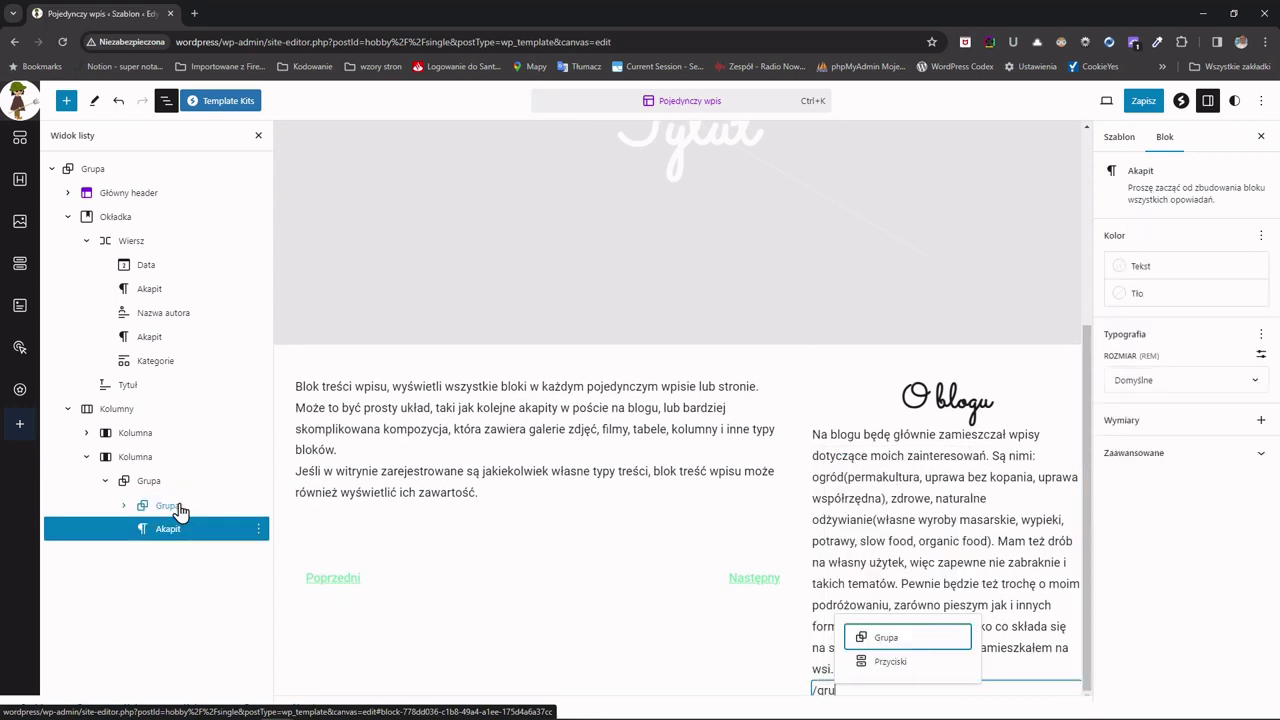
key(Return)
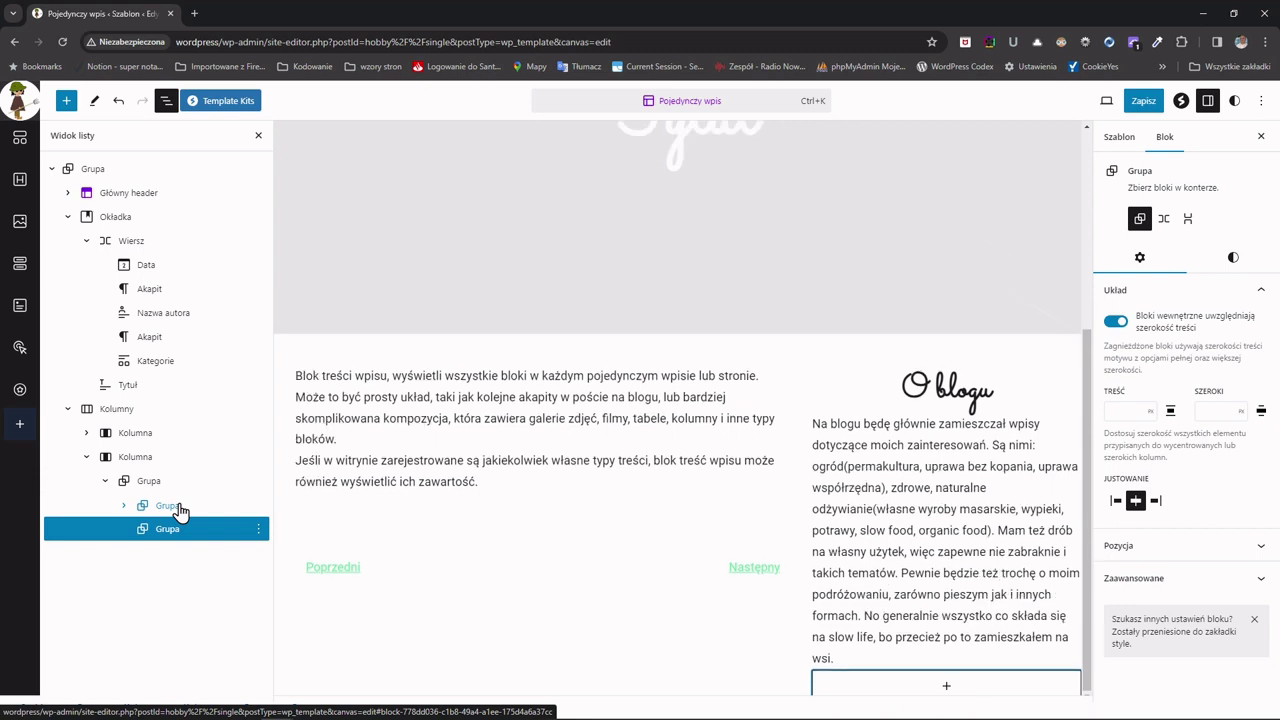
click(1259, 586)
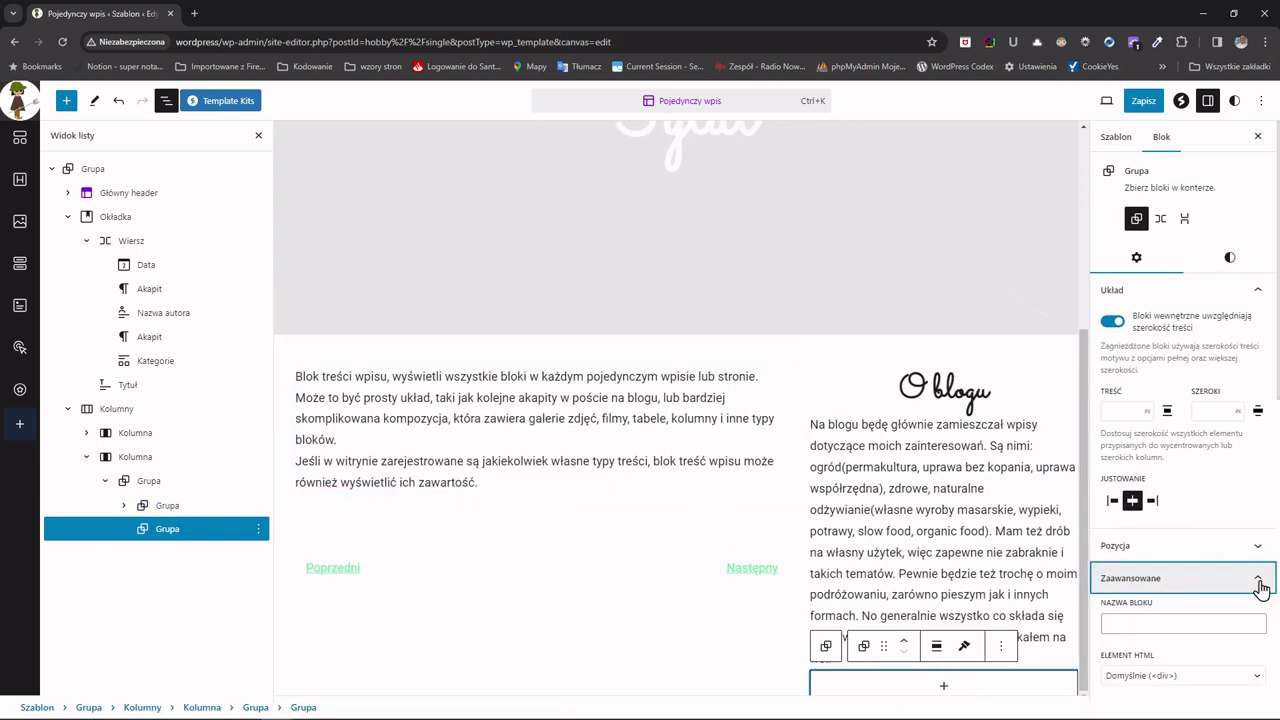
click(1166, 674)
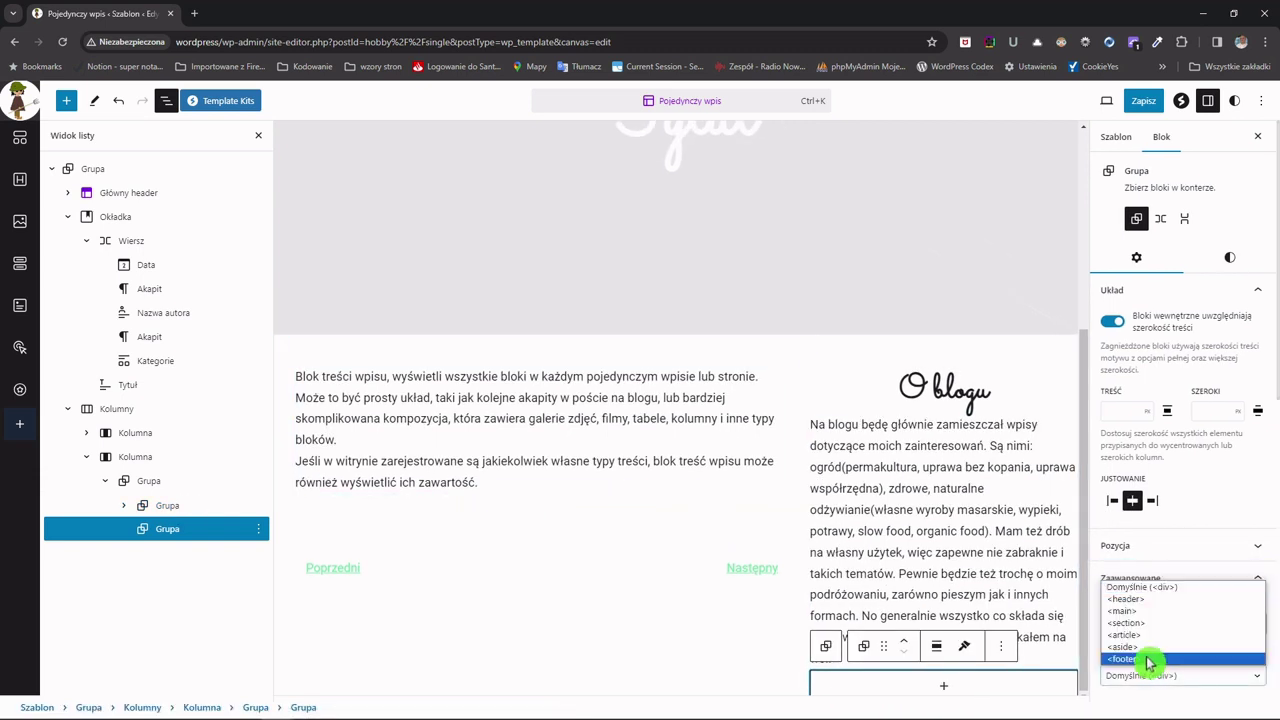
click(1130, 623)
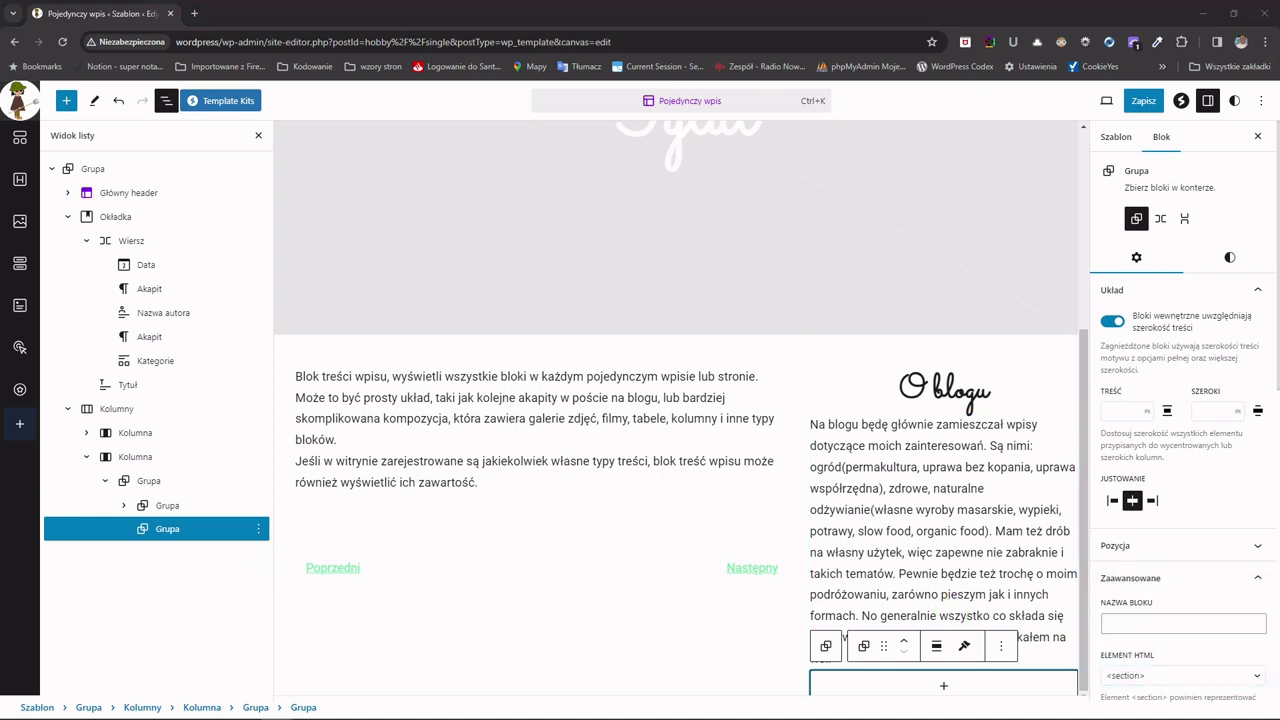
- Add a centred heading reading "Najnowsze wpisy" inside the second section group of the aside
click(952, 687)
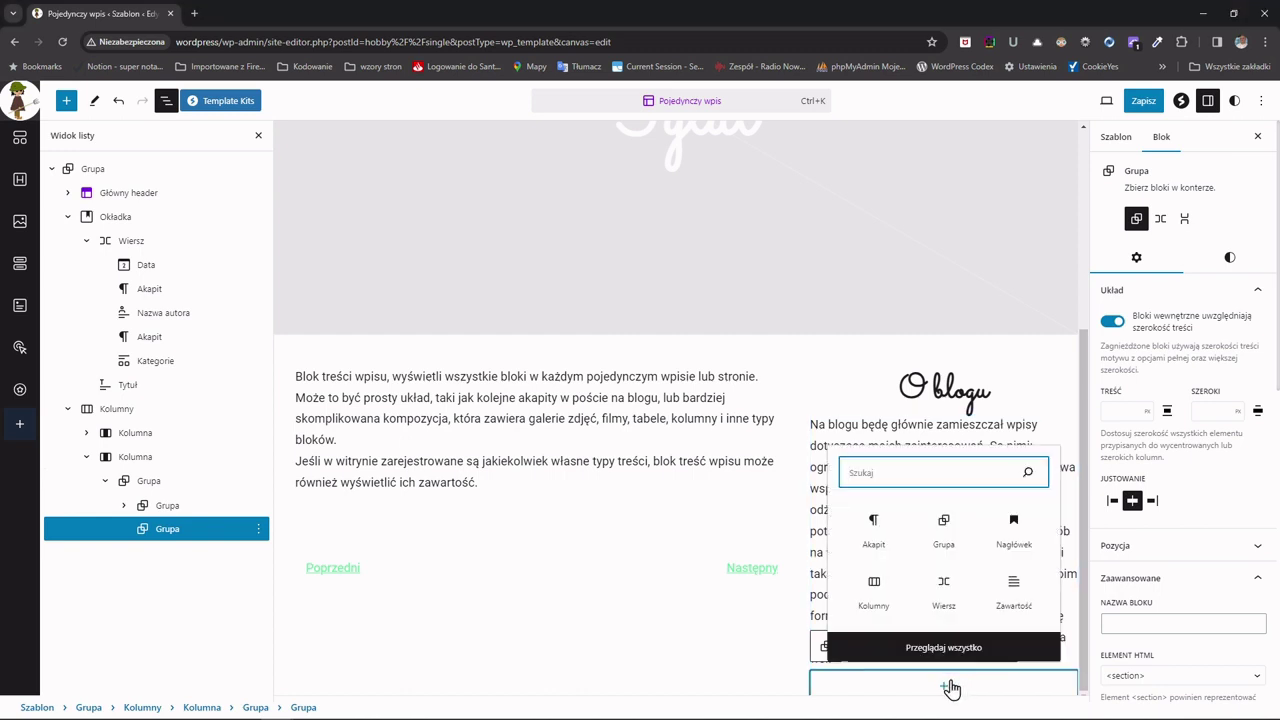
click(1016, 524)
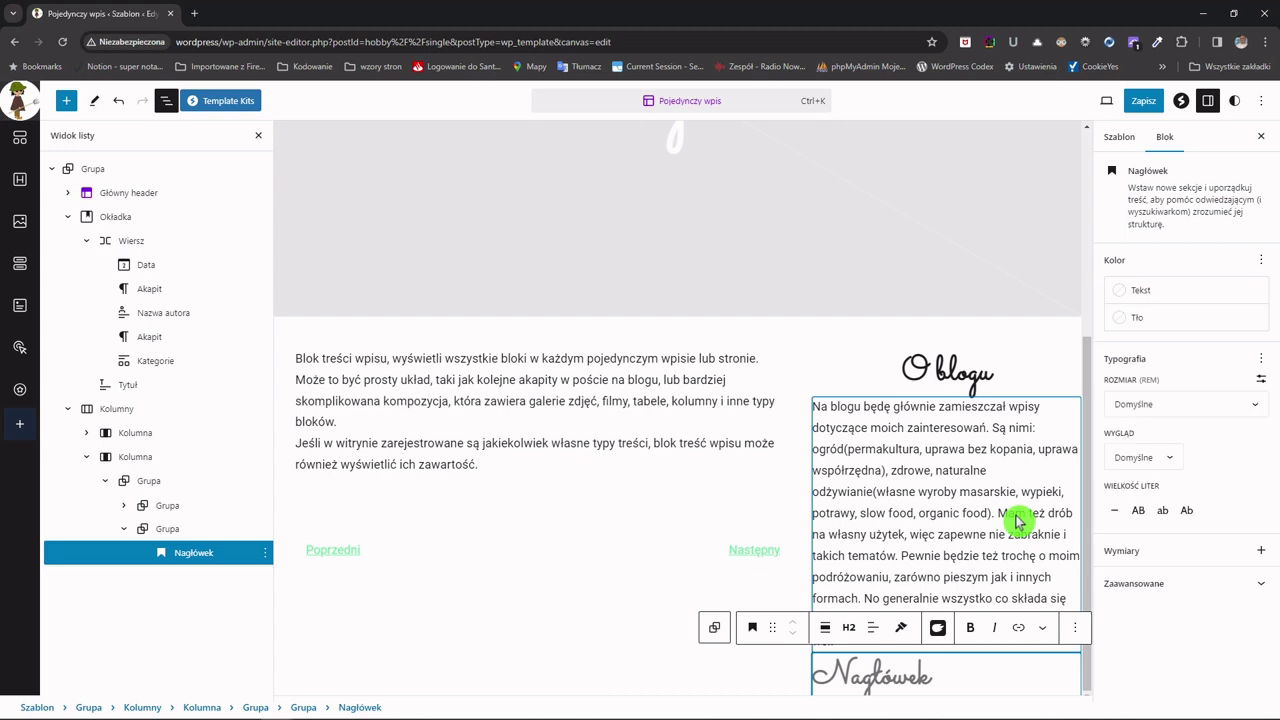
text(Na)
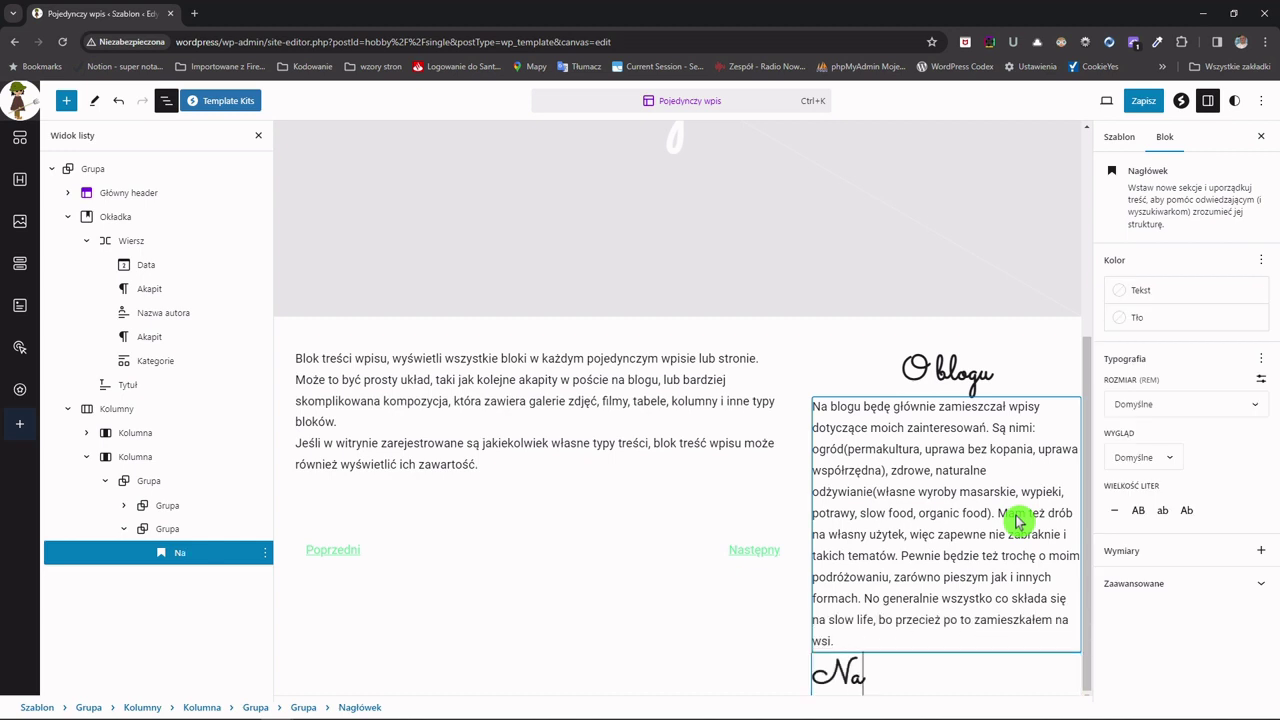
text(jnowsz)
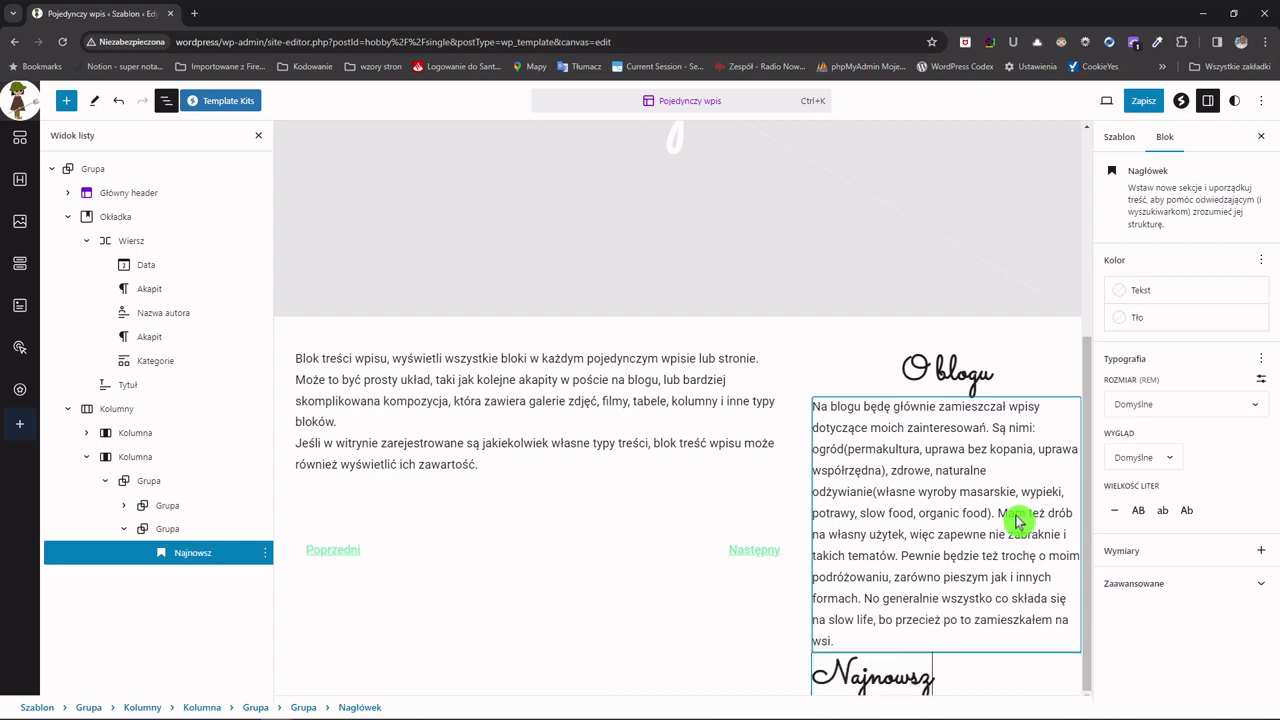
text(e wpisy)
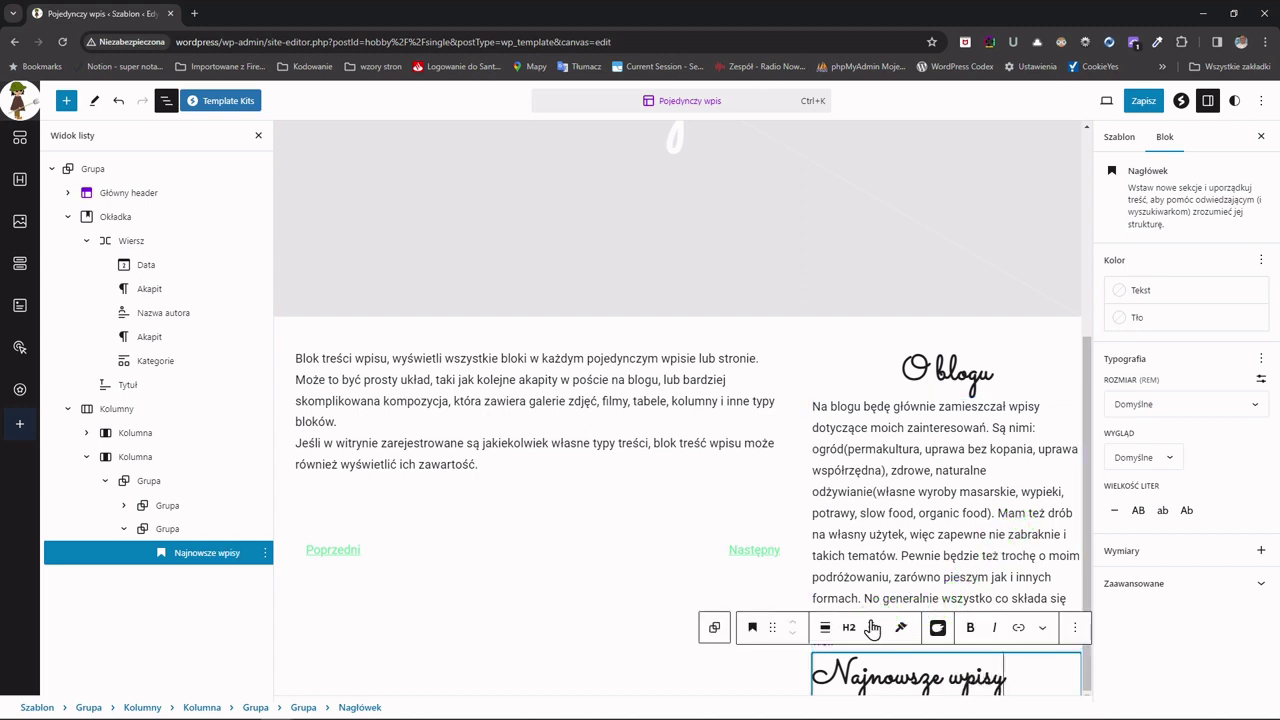
click(872, 627)
click(905, 562)
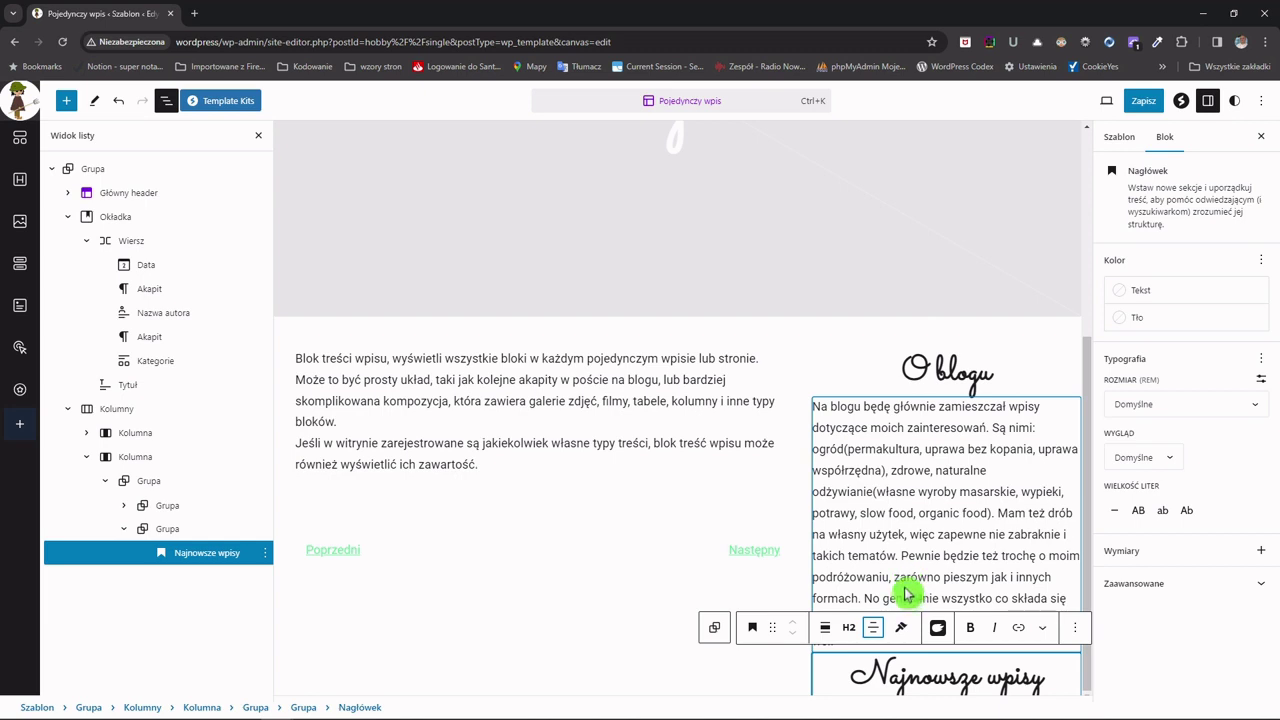
- Insert an Ostatnie wpisy block directly below the "Najnowsze wpisy" heading
click(1064, 678)
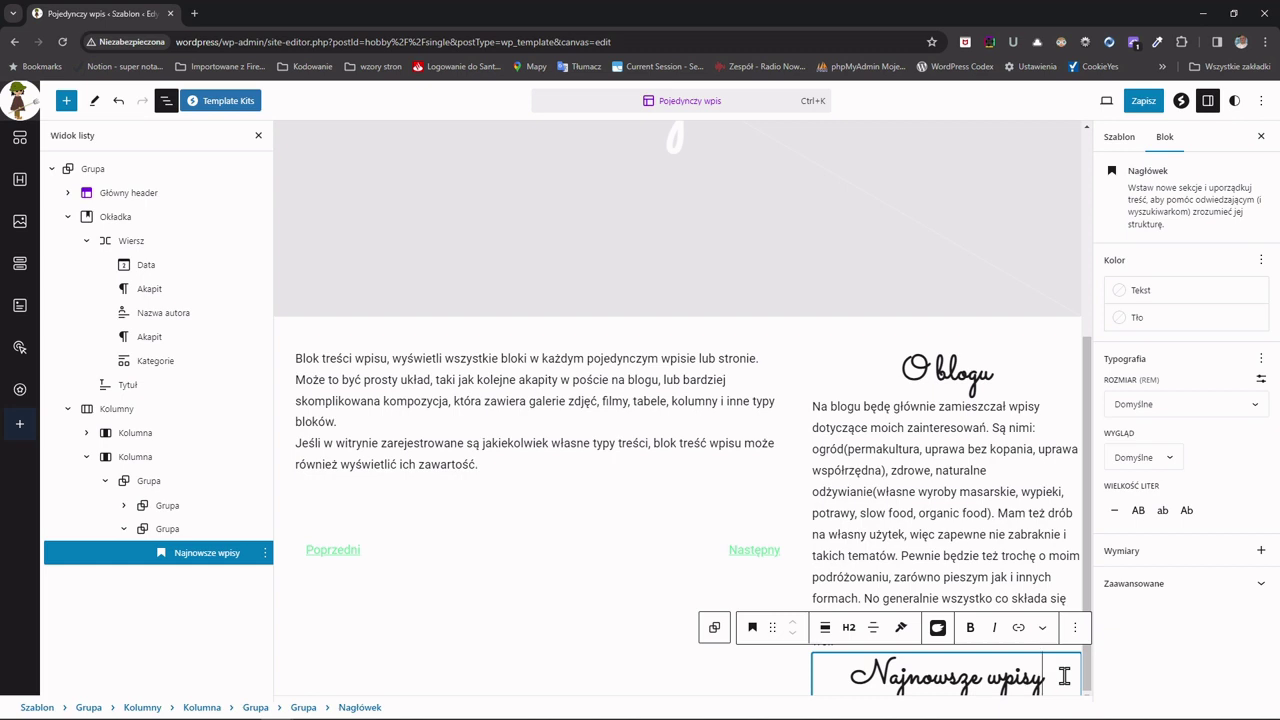
key(Return)
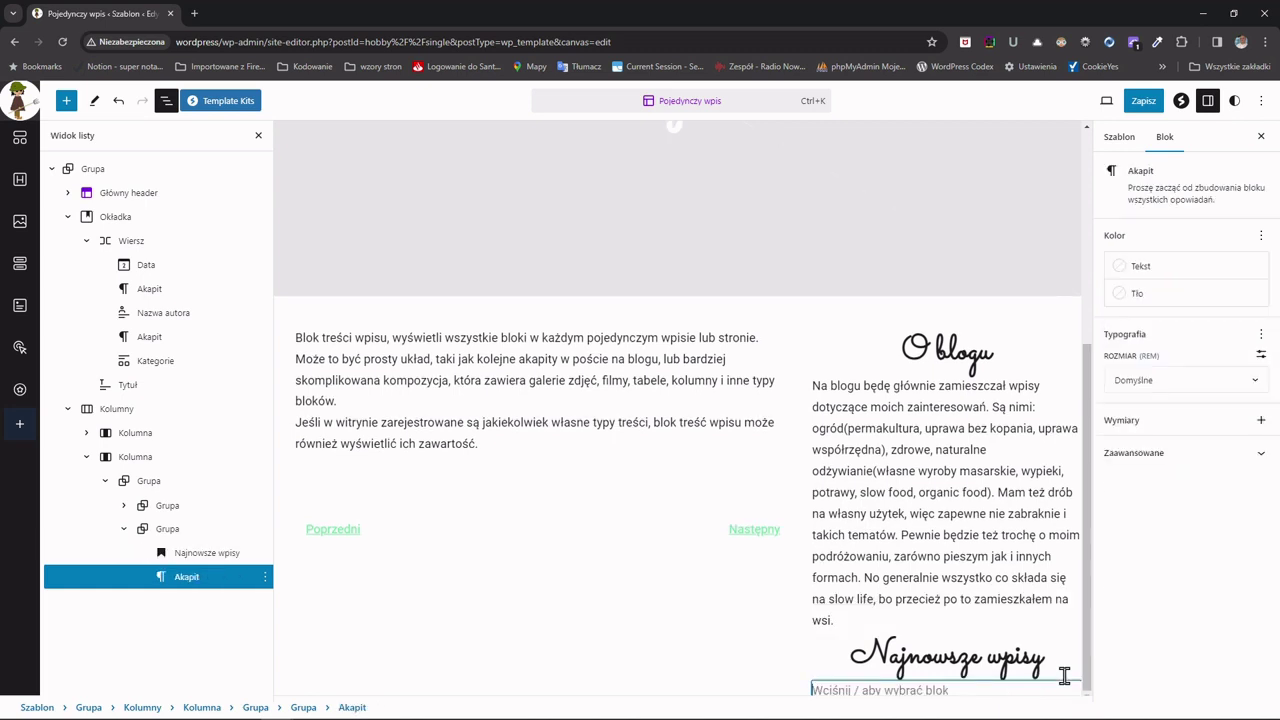
text(/osta)
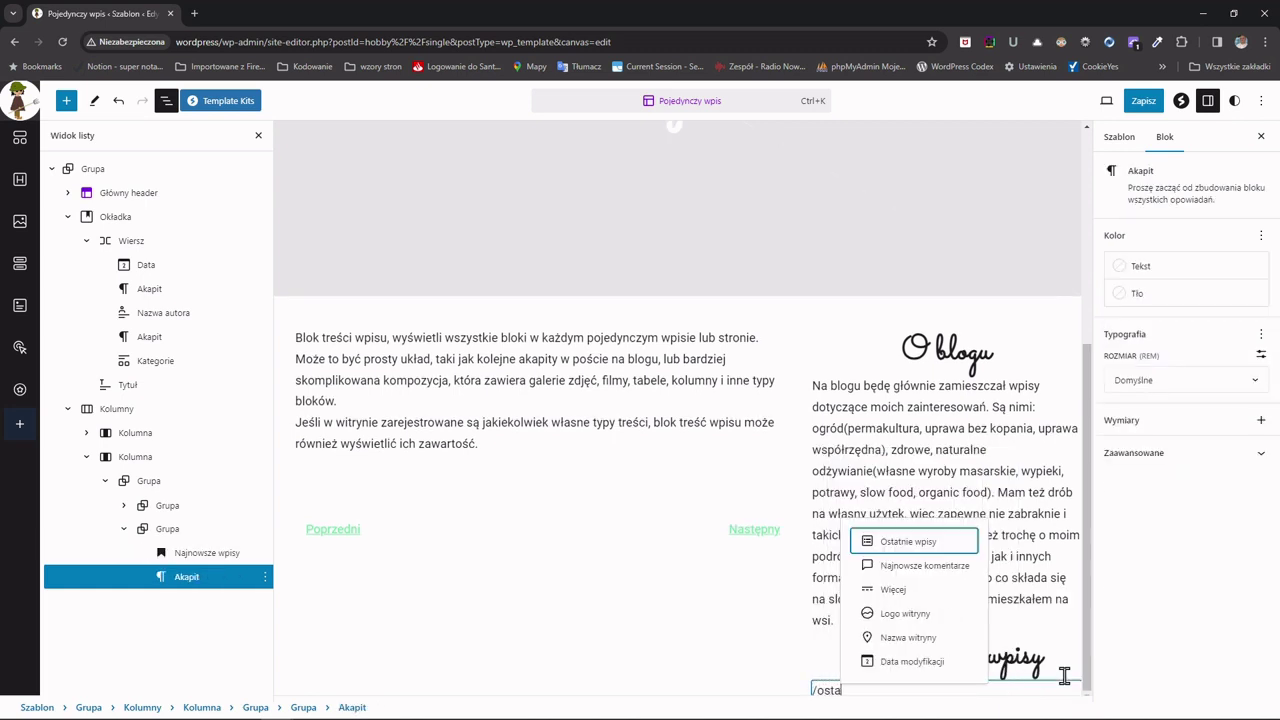
click(921, 542)
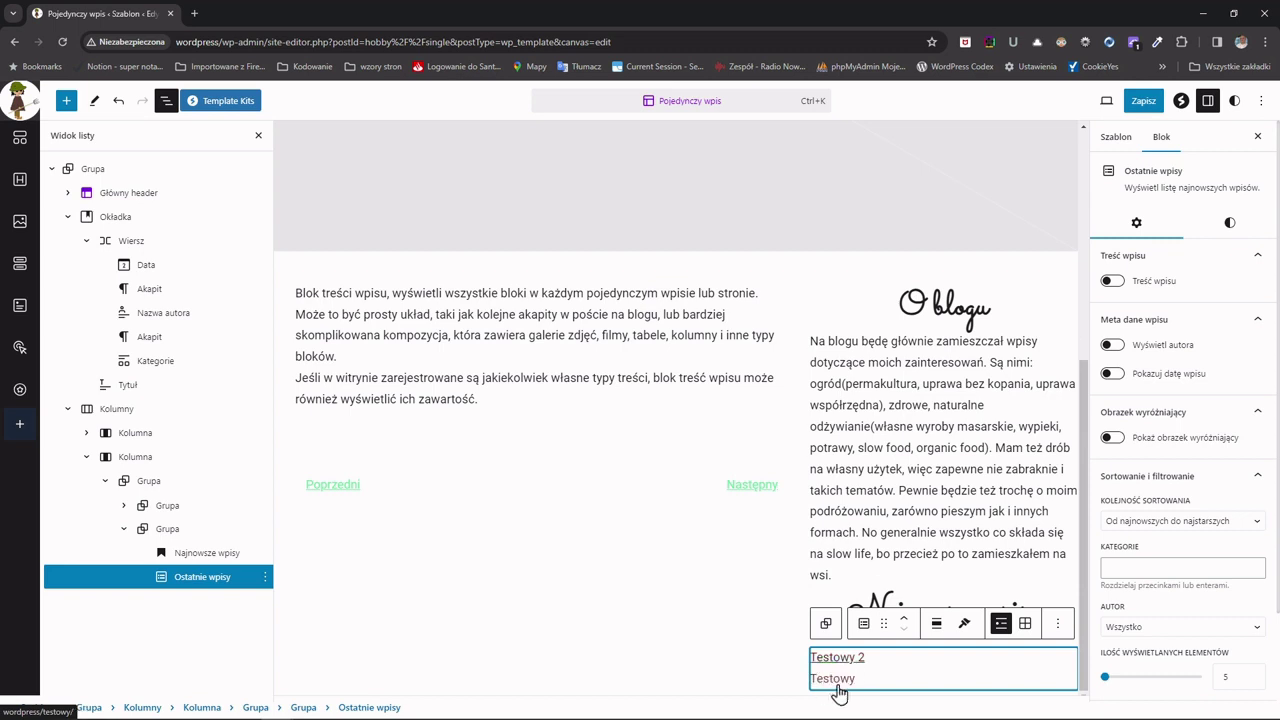
click(905, 677)
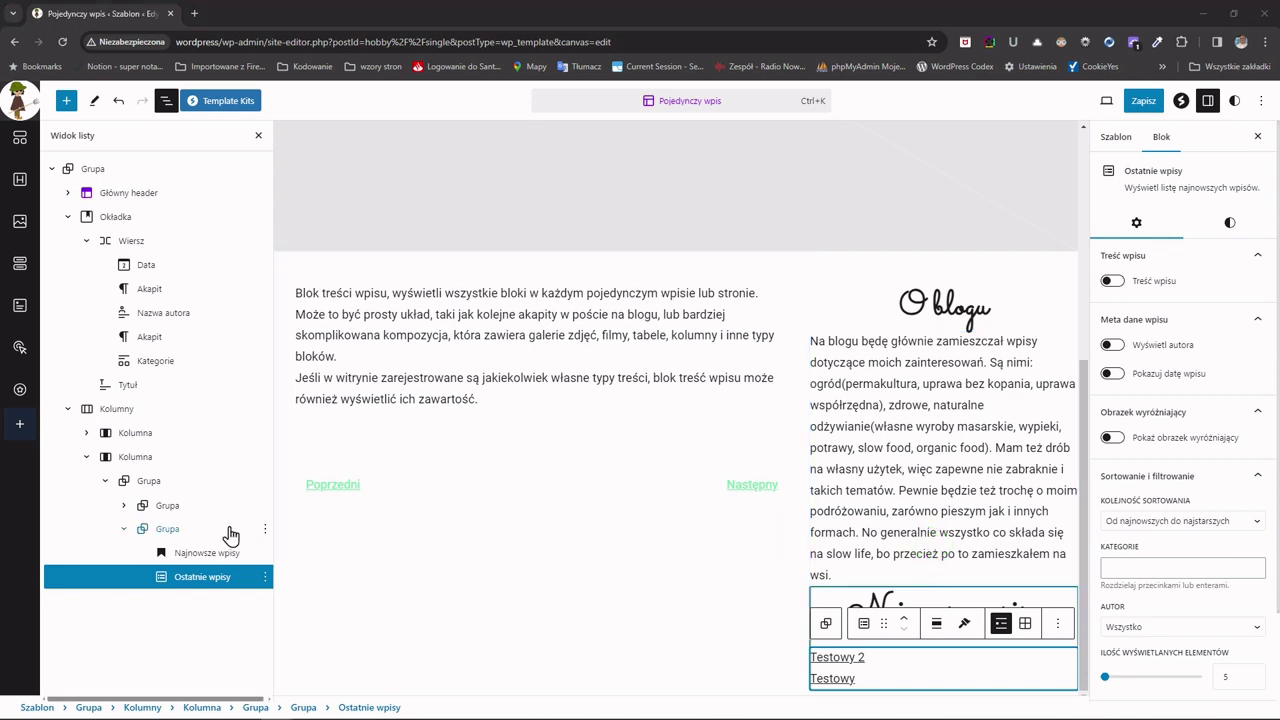
- Insert a third Grupa block below the "Najnowsze wpisy" group inside the aside and set its HTML element to <section>
click(124, 529)
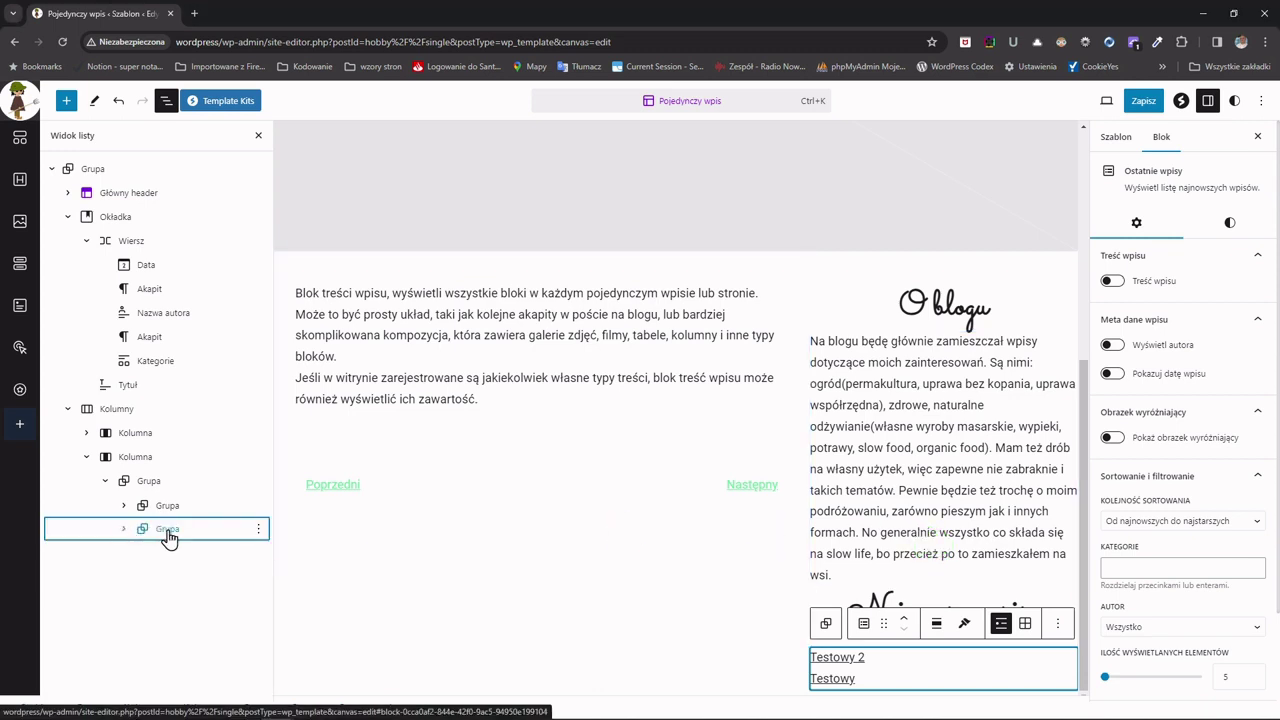
click(167, 532)
key(Return)
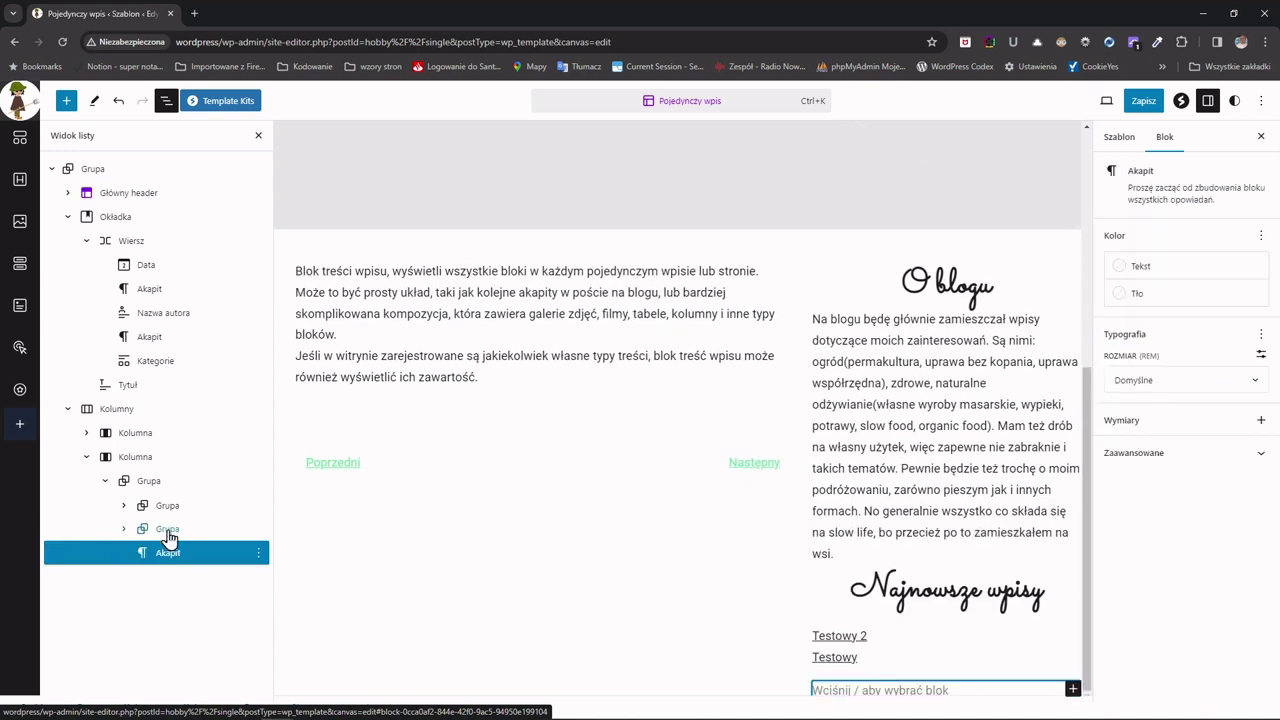
text(/gru)
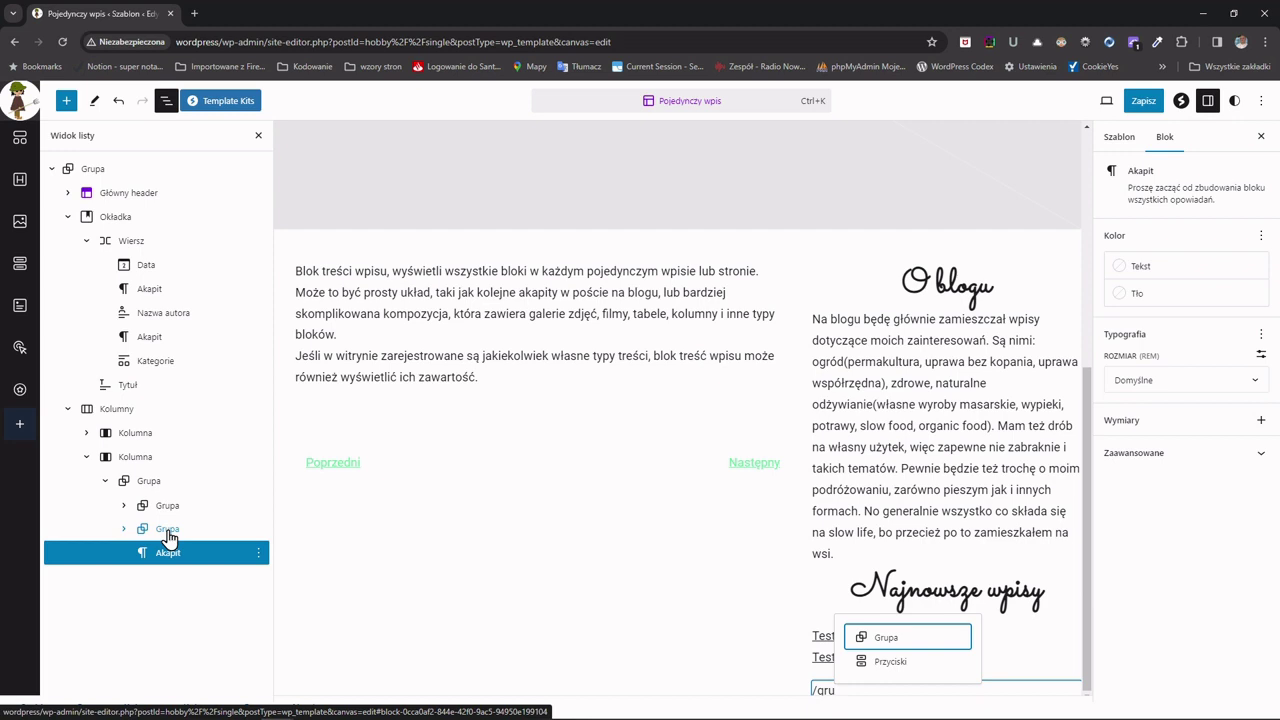
key(Return)
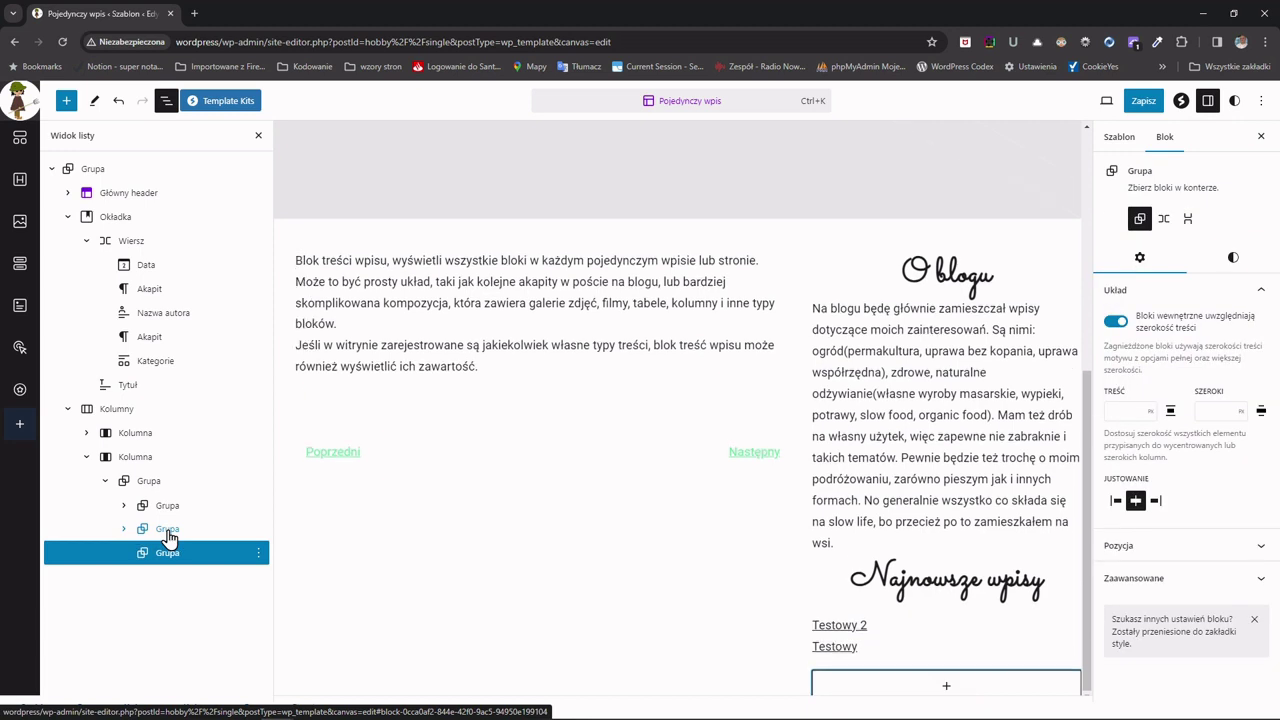
click(1261, 579)
click(1142, 676)
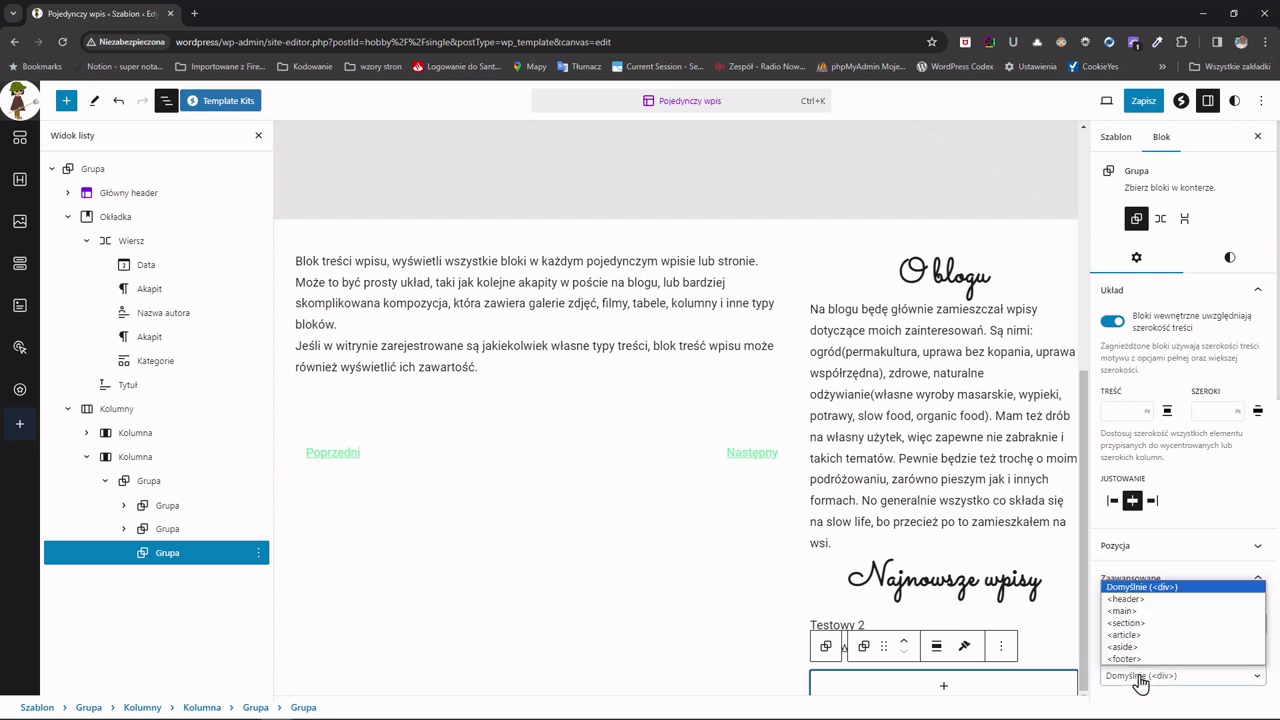
click(1151, 625)
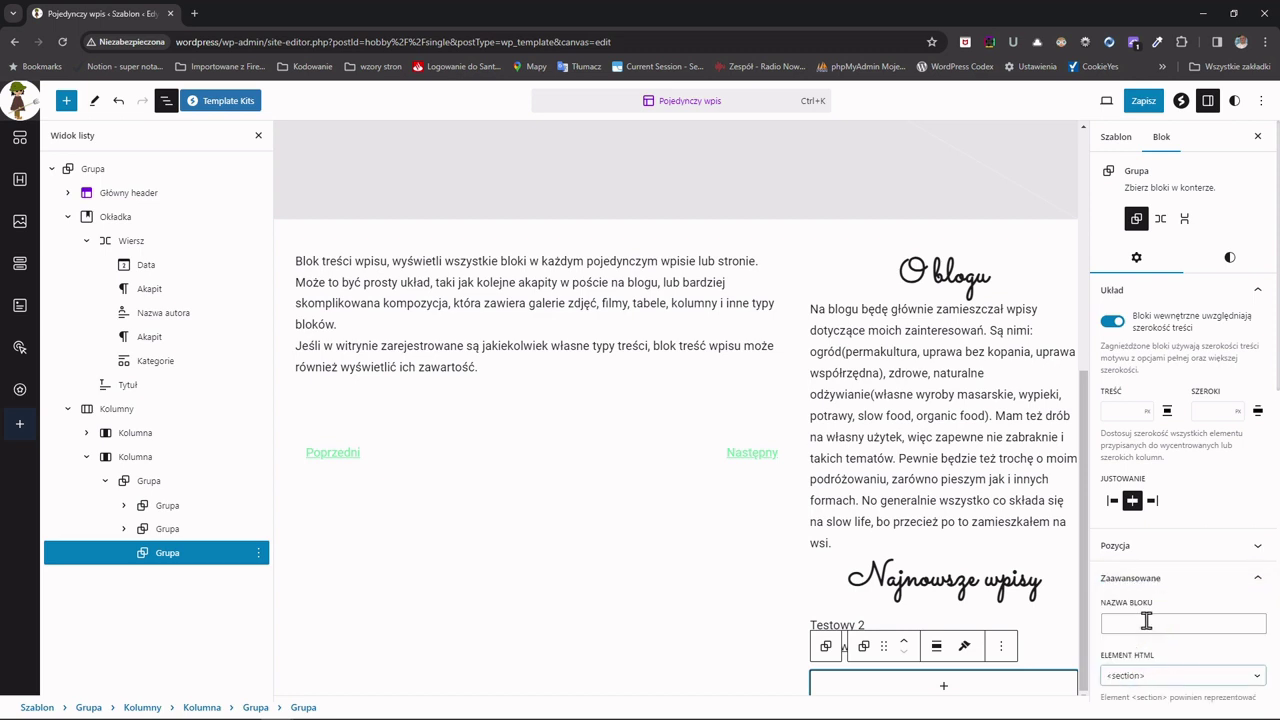
- Insert an Ikony mediów społecznościowych block inside the third section group
click(942, 690)
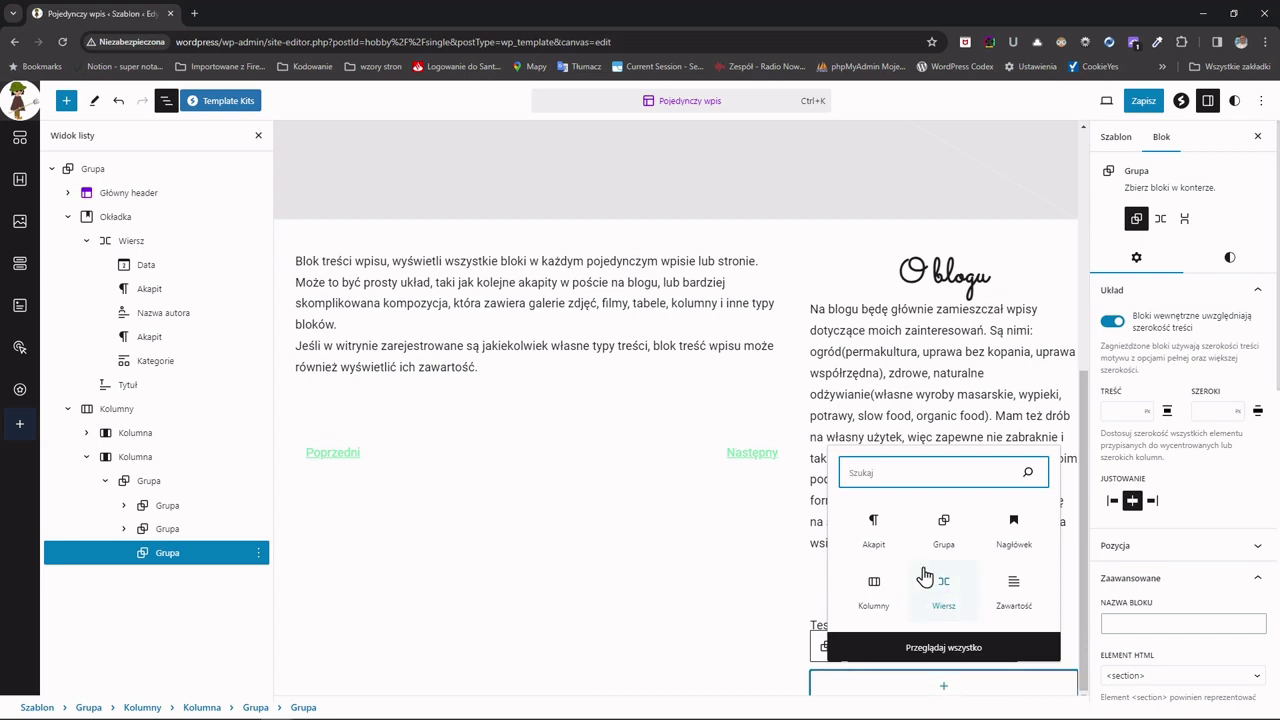
text(iko)
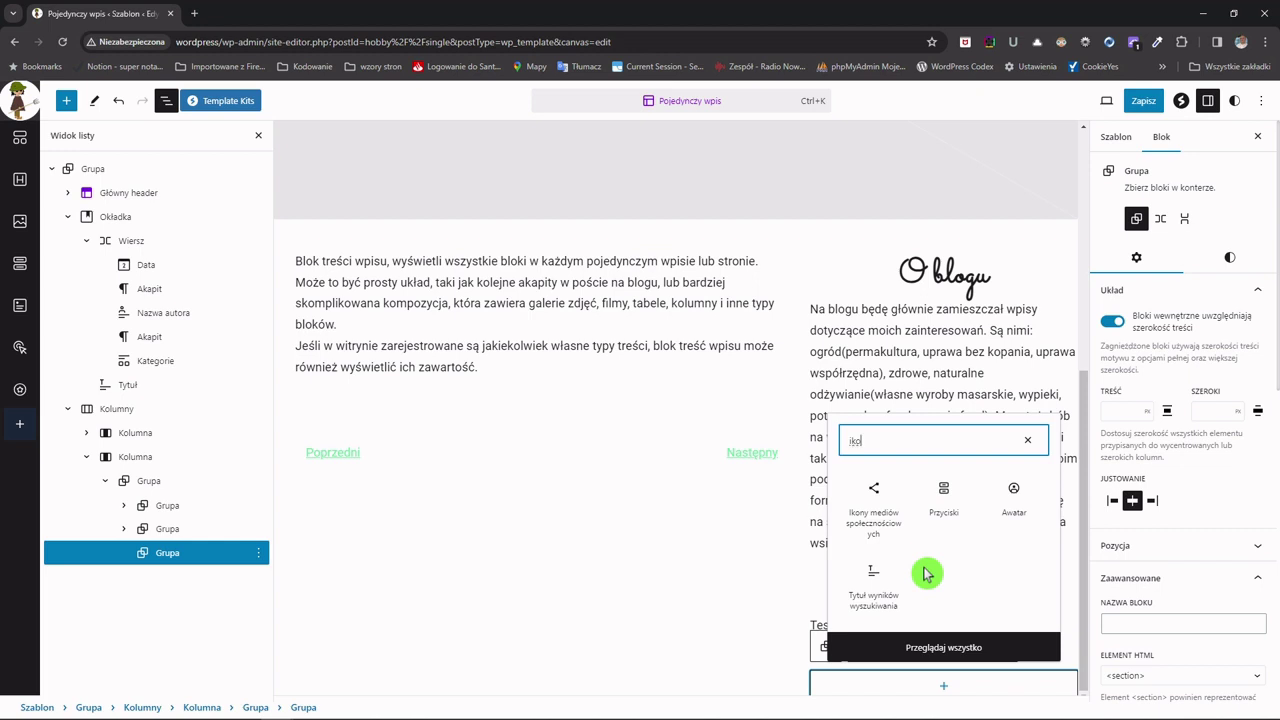
click(876, 522)
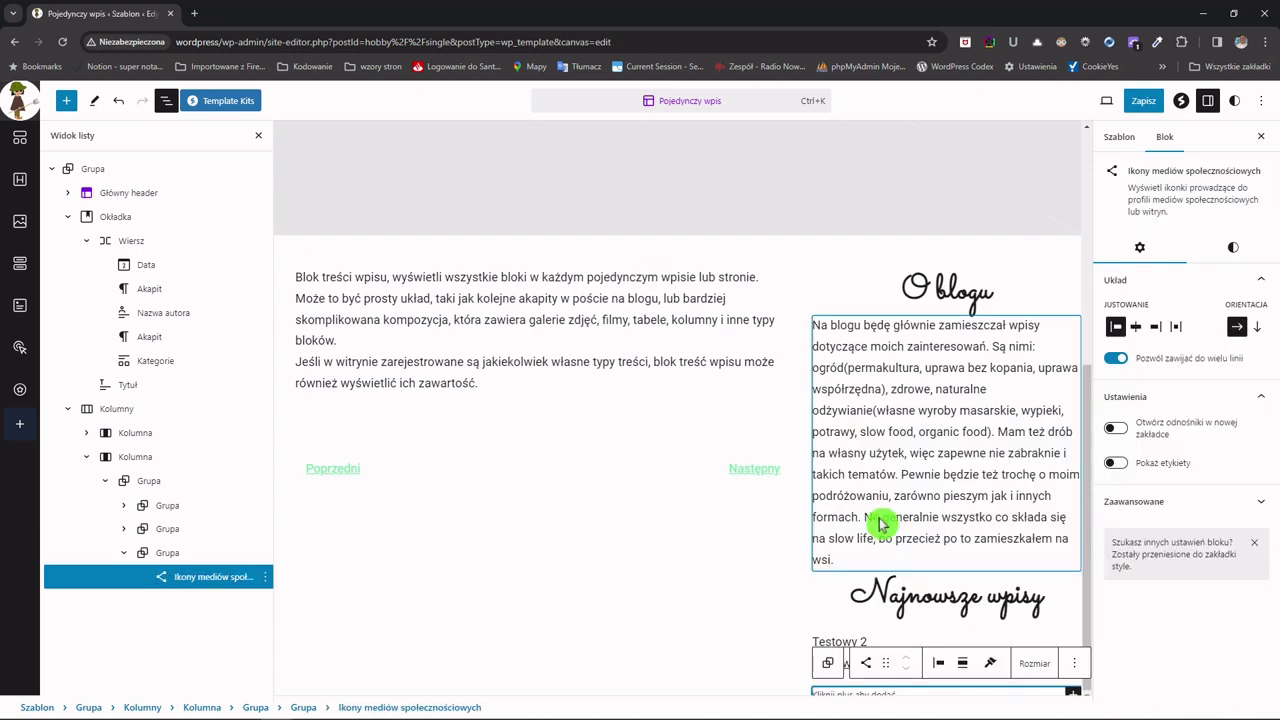
- Add Facebook and YouTube icons to the social icons block
click(1072, 690)
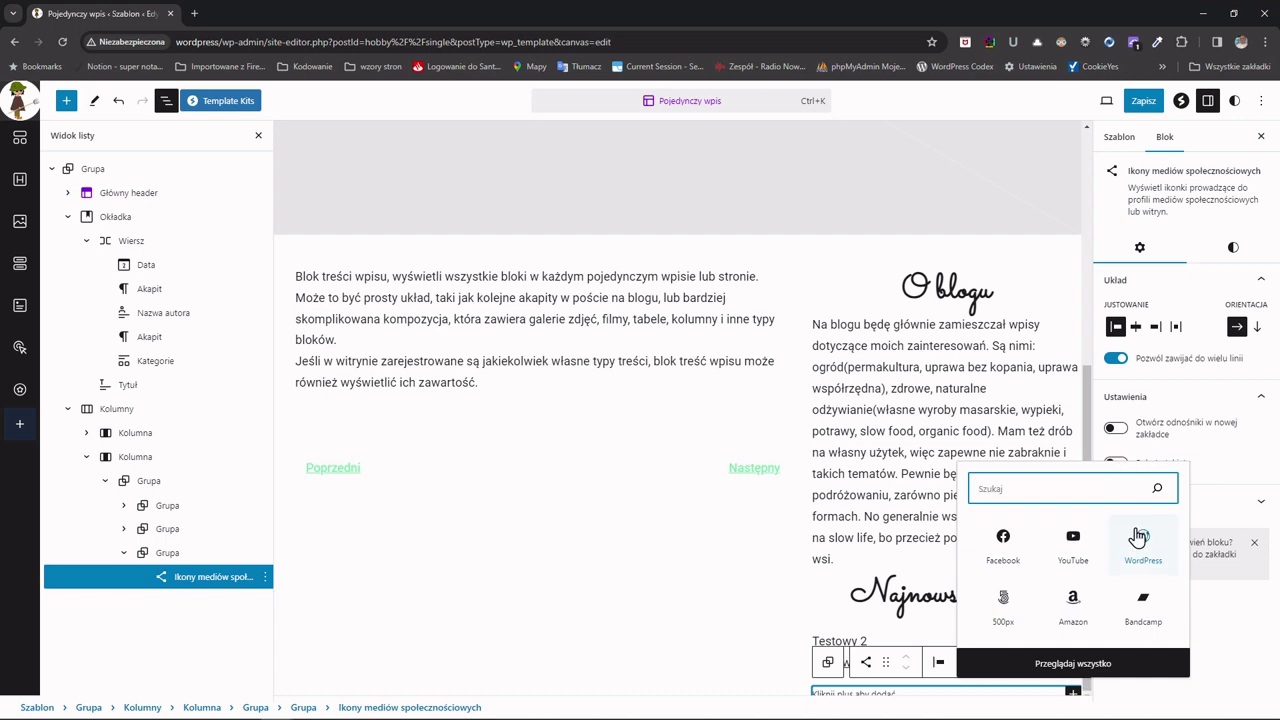
click(1004, 541)
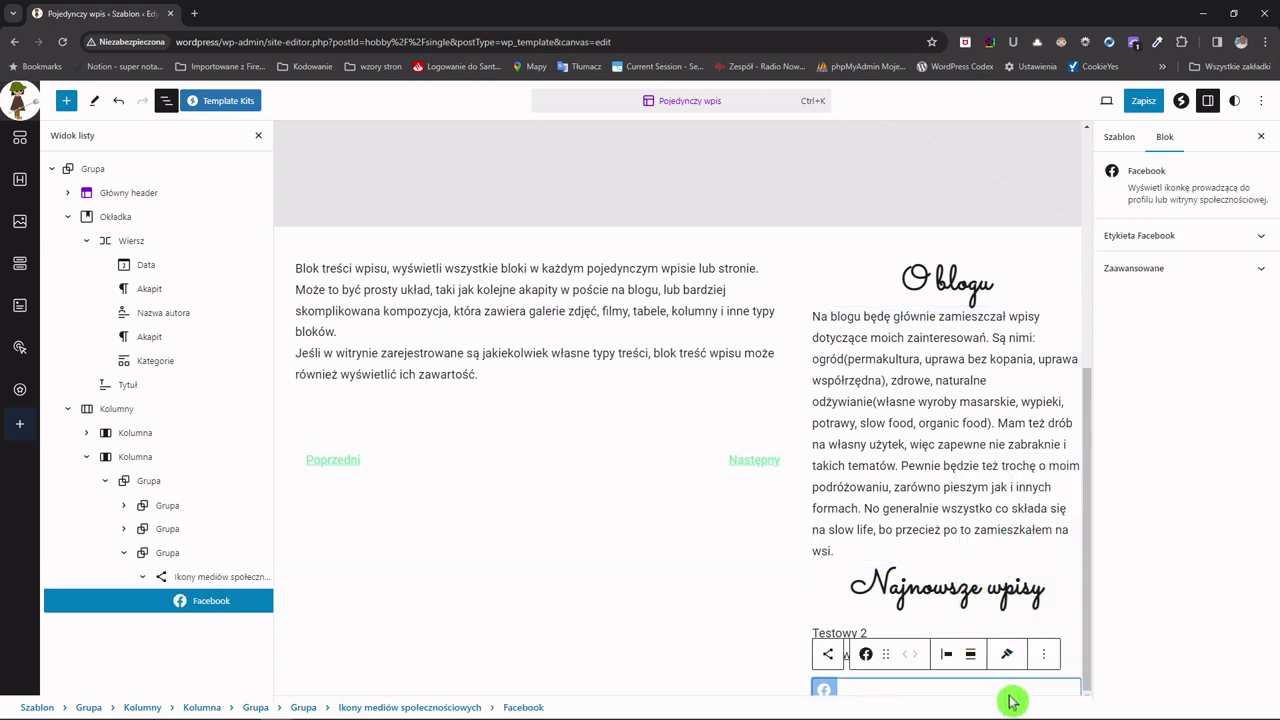
click(1069, 695)
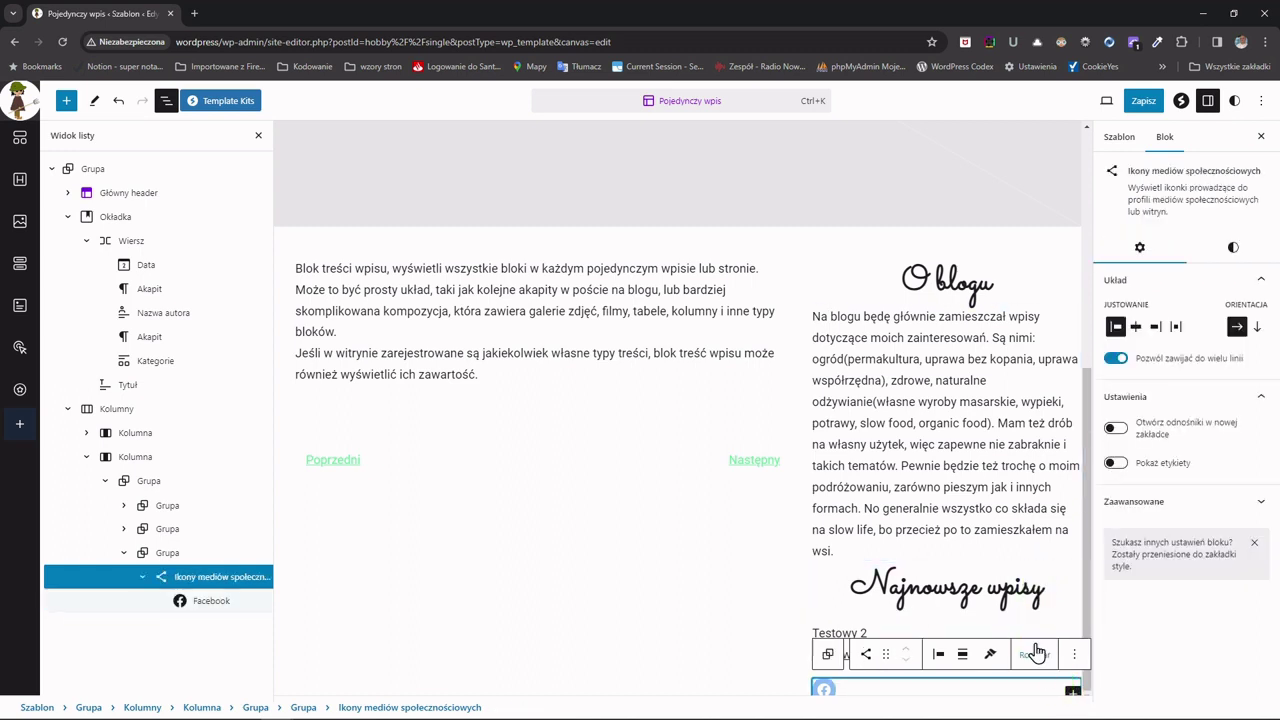
click(1073, 693)
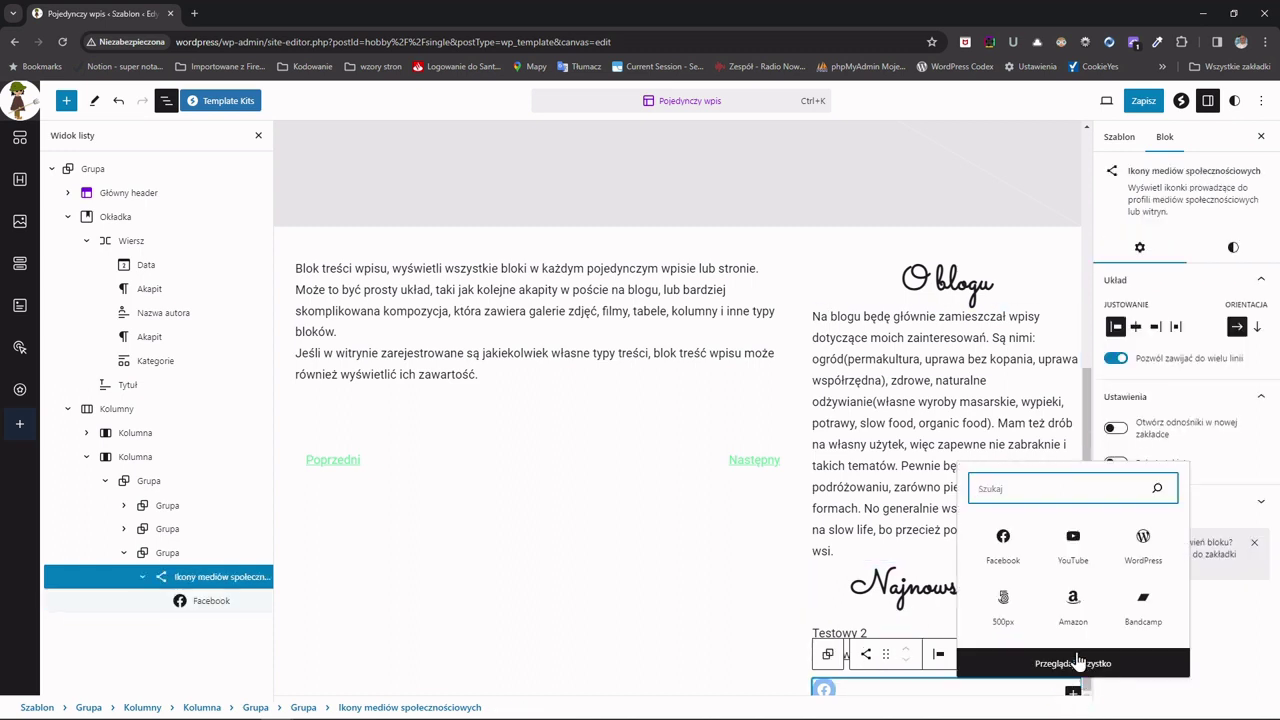
click(1073, 545)
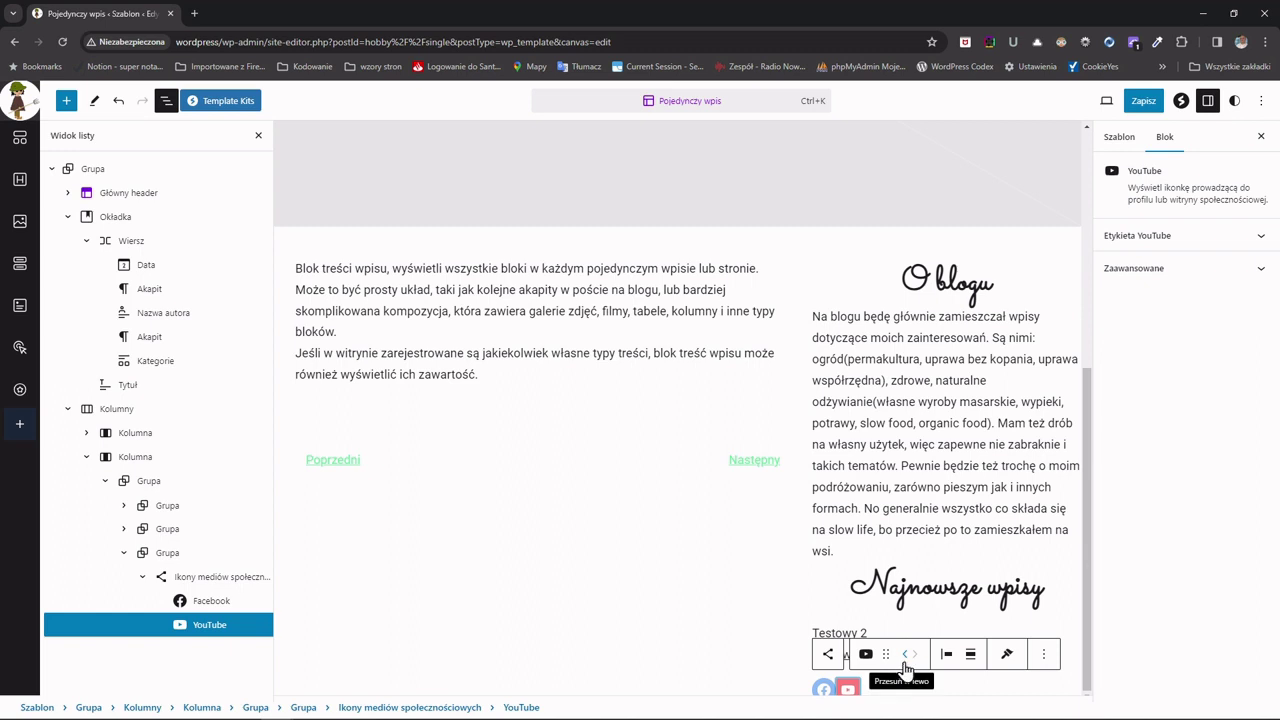
- Centre the icons in the social icons block and set its spacing between blocks to 2 rem
click(947, 655)
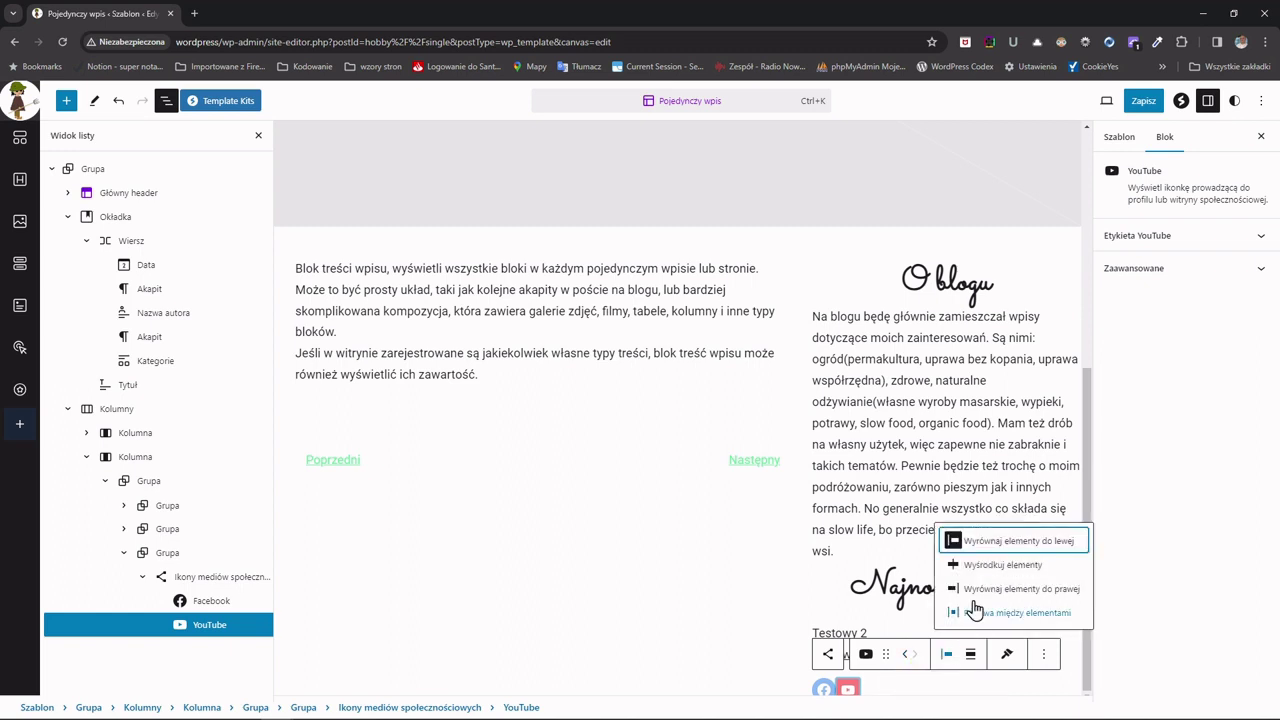
click(981, 566)
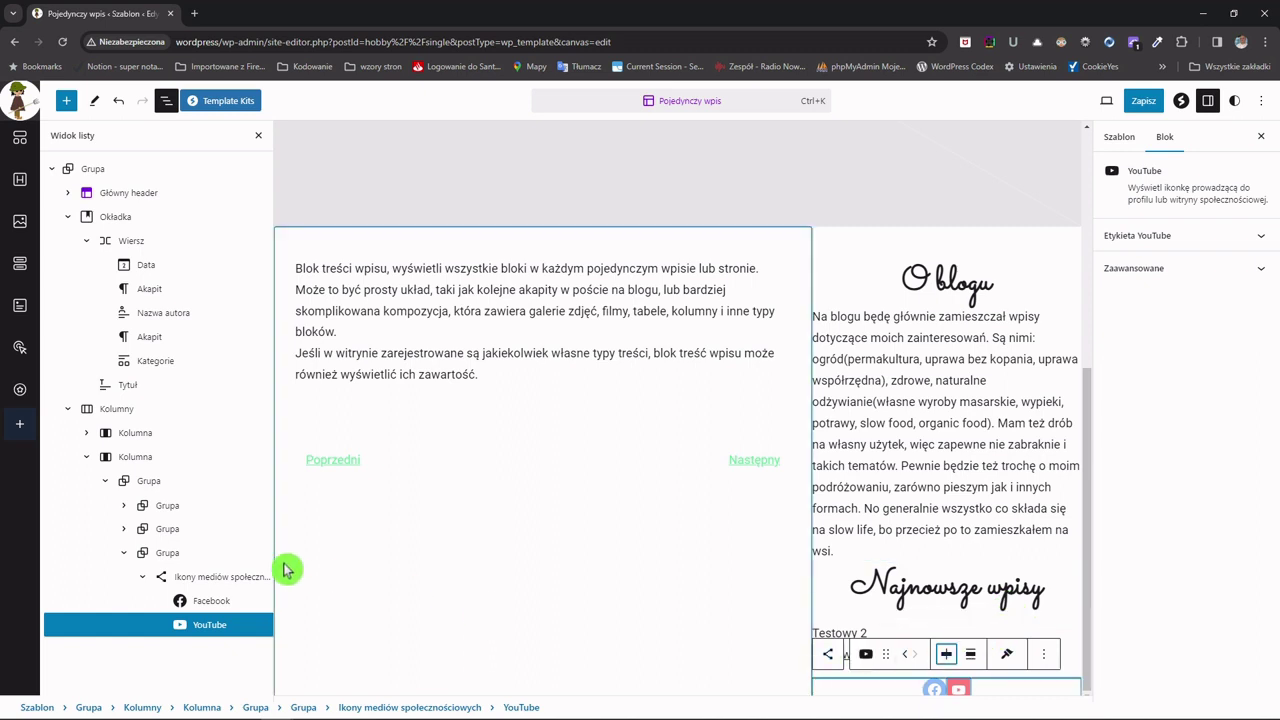
click(213, 579)
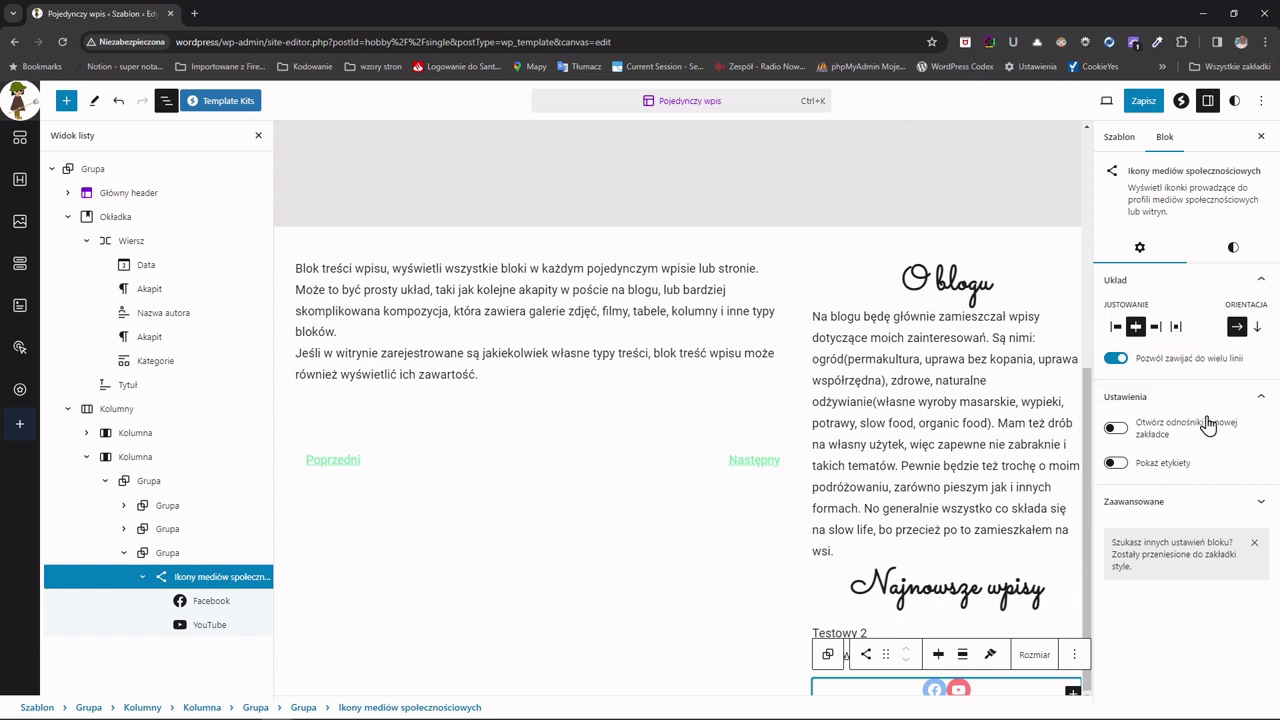
click(1233, 247)
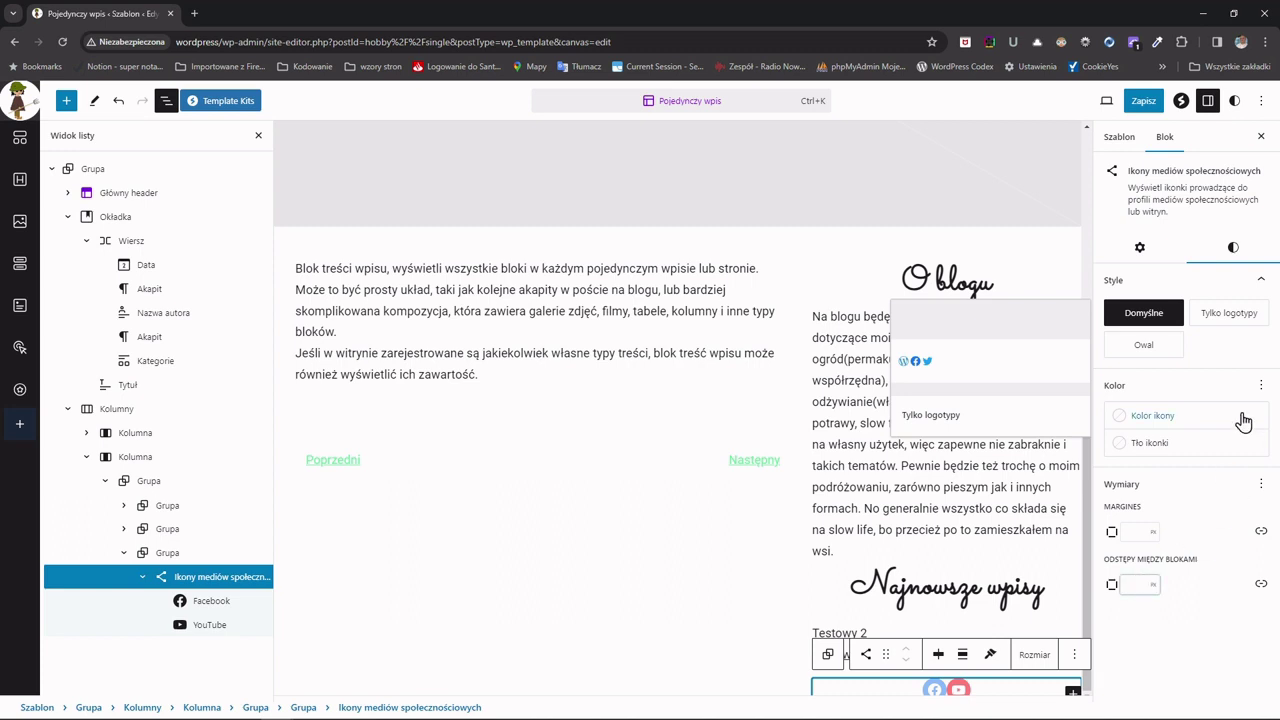
key(Tab)
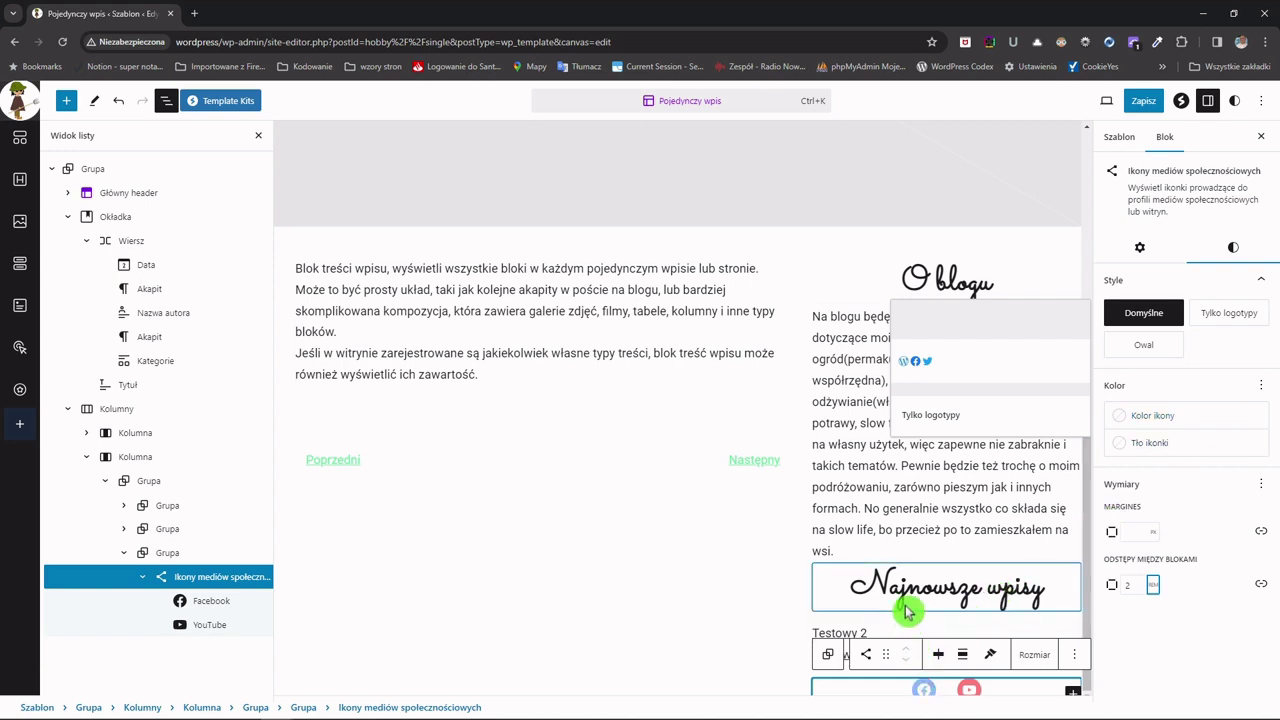
- Enter link addresses for the Facebook and YouTube icons
click(923, 690)
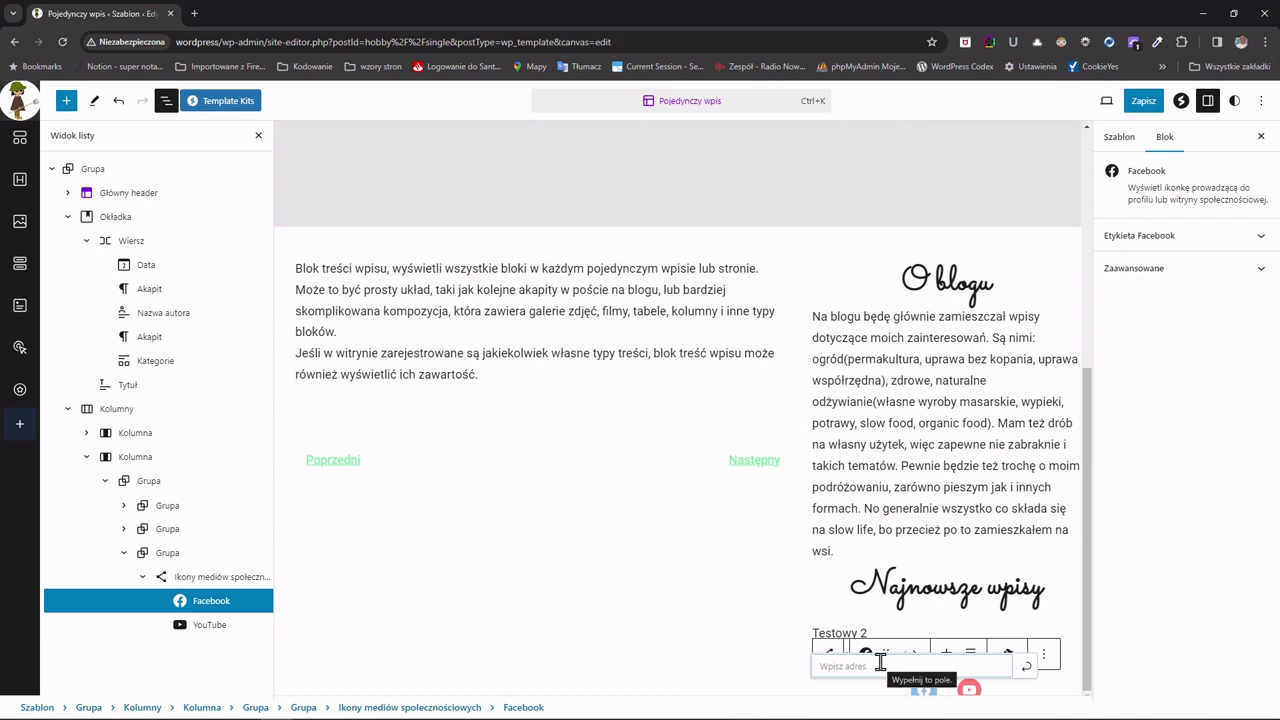
click(905, 615)
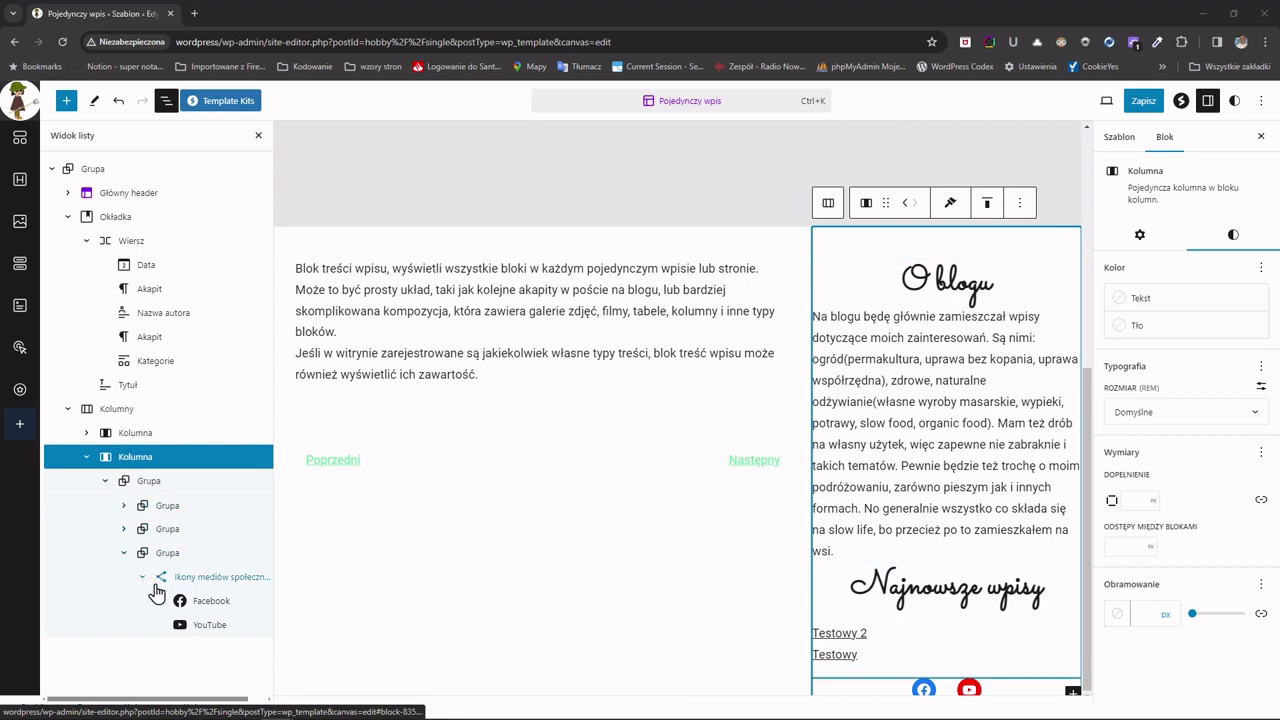
- Add a fourth Grupa block in the aside group, directly below the social icons section
click(126, 552)
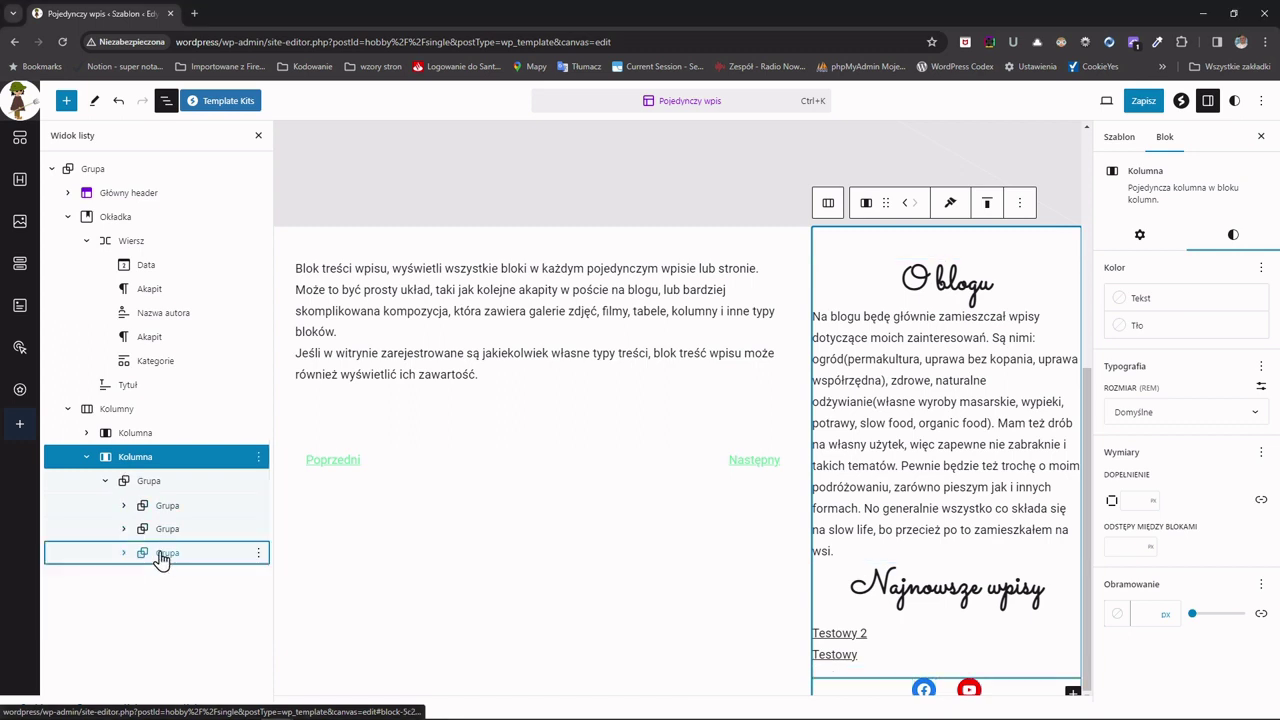
click(176, 558)
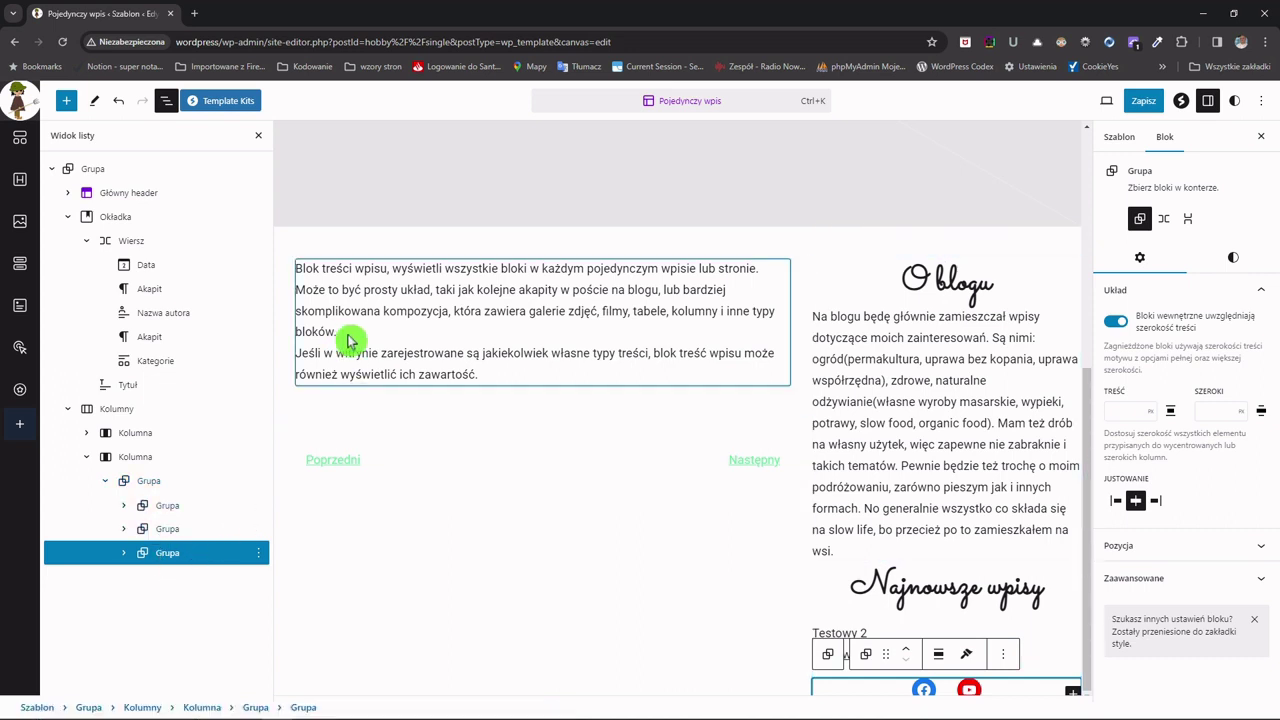
key(Return)
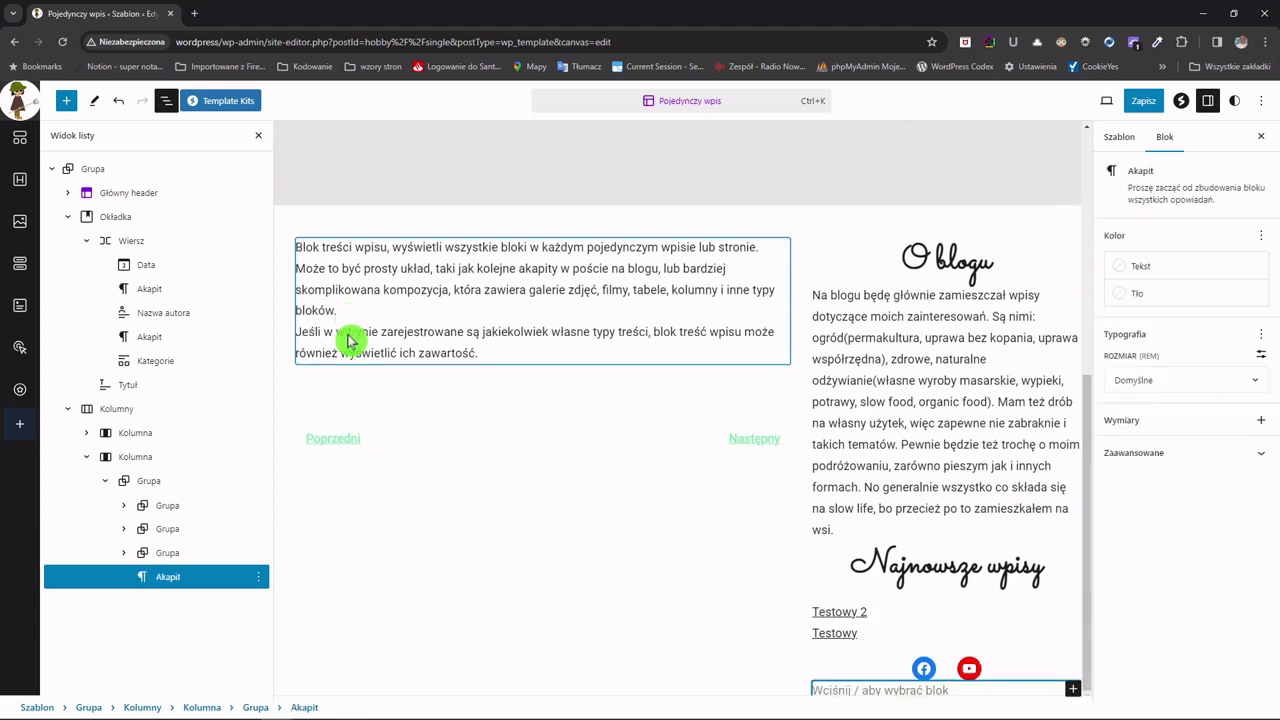
text(/gru)
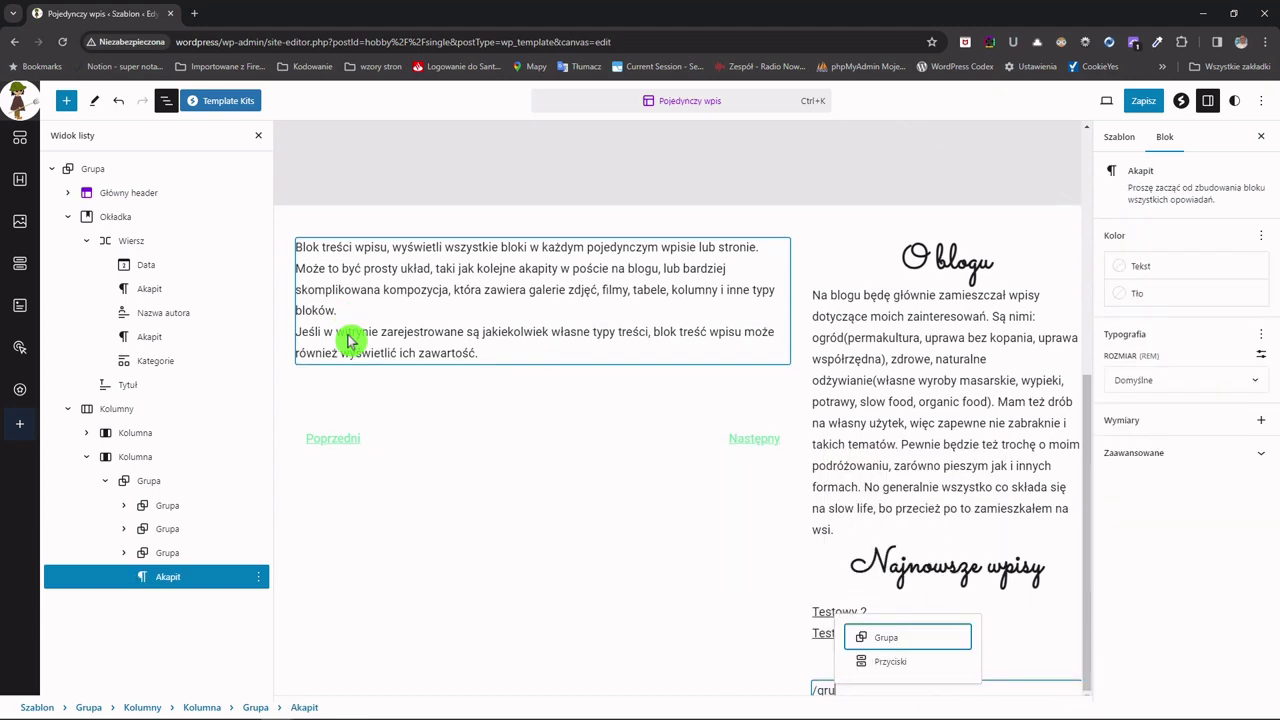
key(Return)
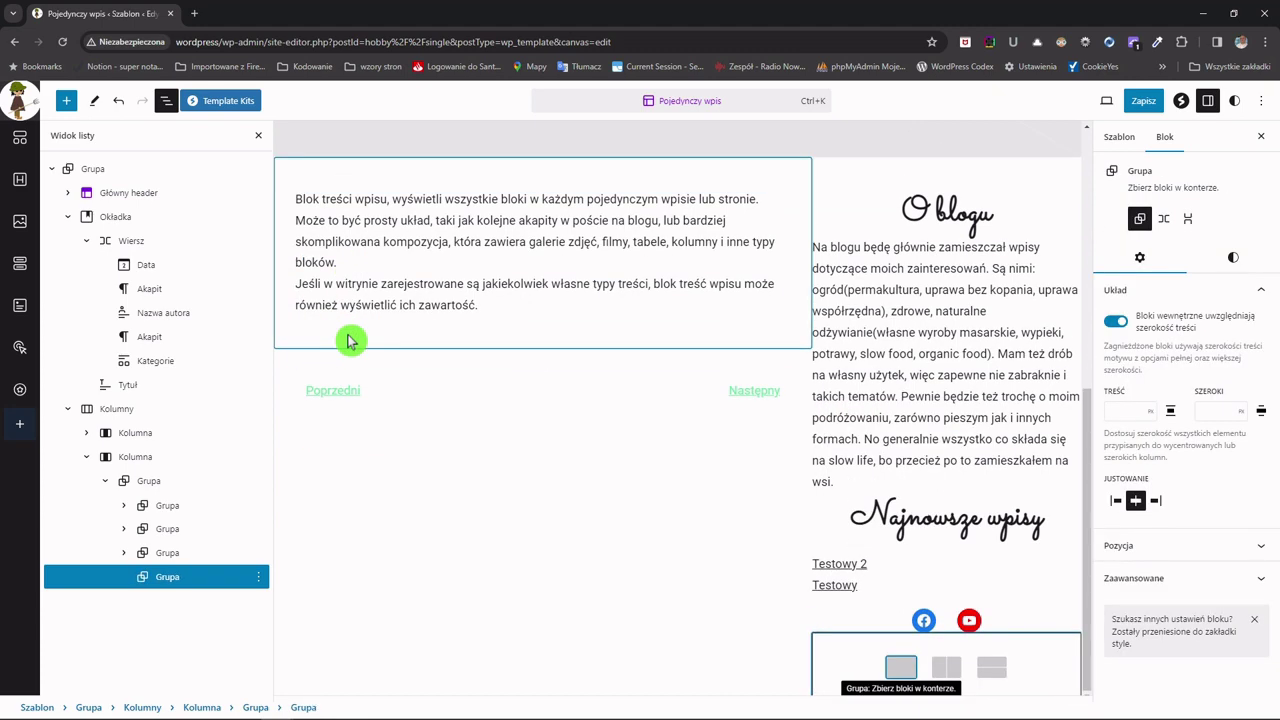
scroll(349, 341, up, 1)
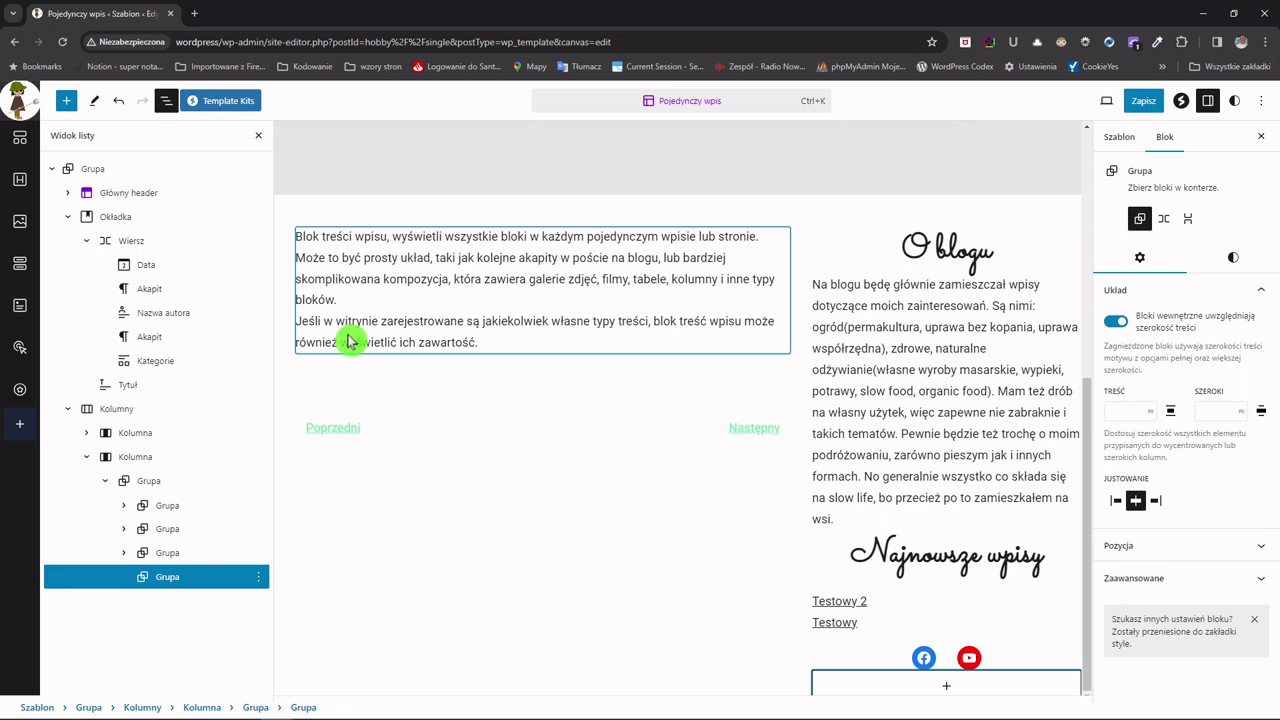
- Set the HTML element of the new fourth group to <section>
click(1256, 580)
click(1150, 676)
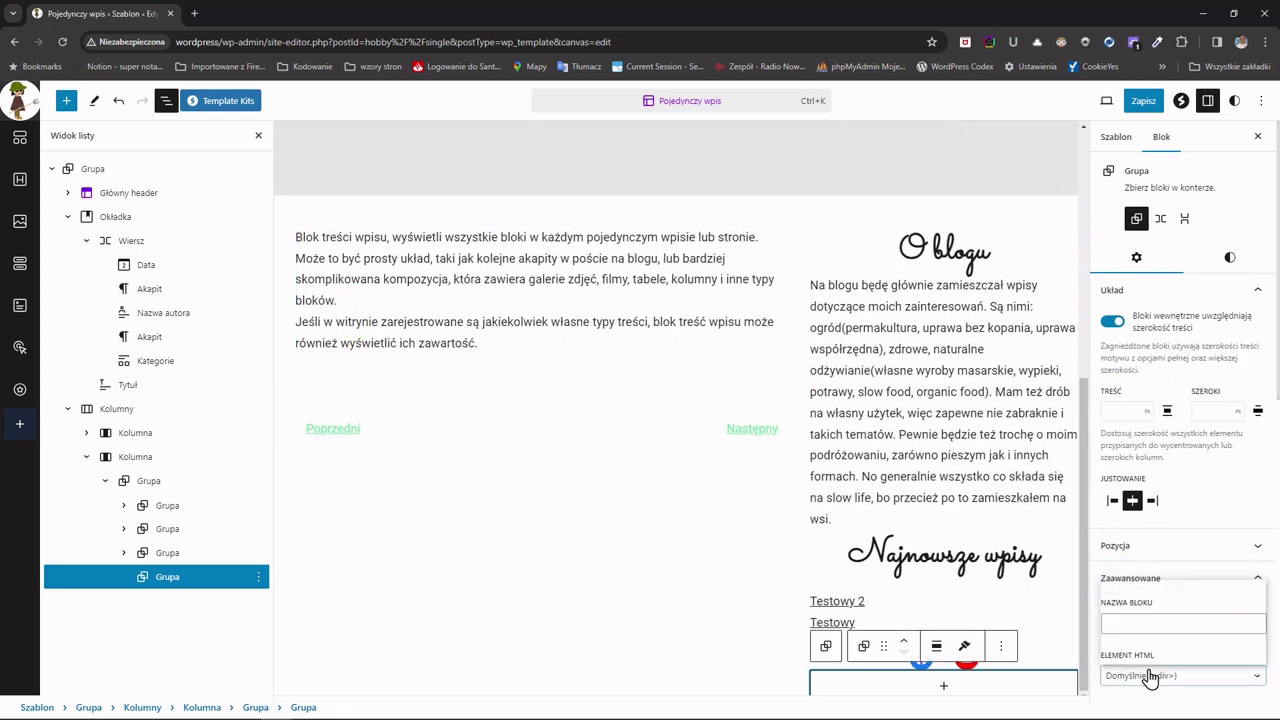
click(1145, 623)
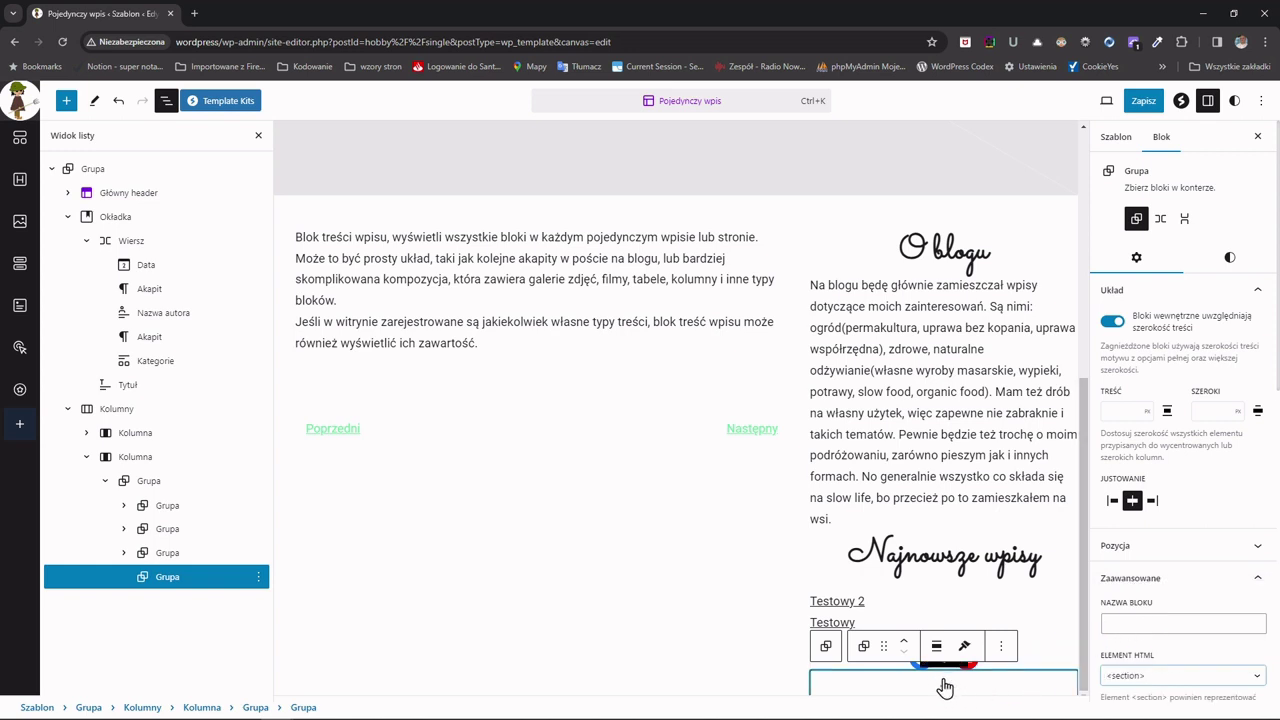
- Insert a centred heading reading "Kategorie" inside the fourth section group
click(945, 687)
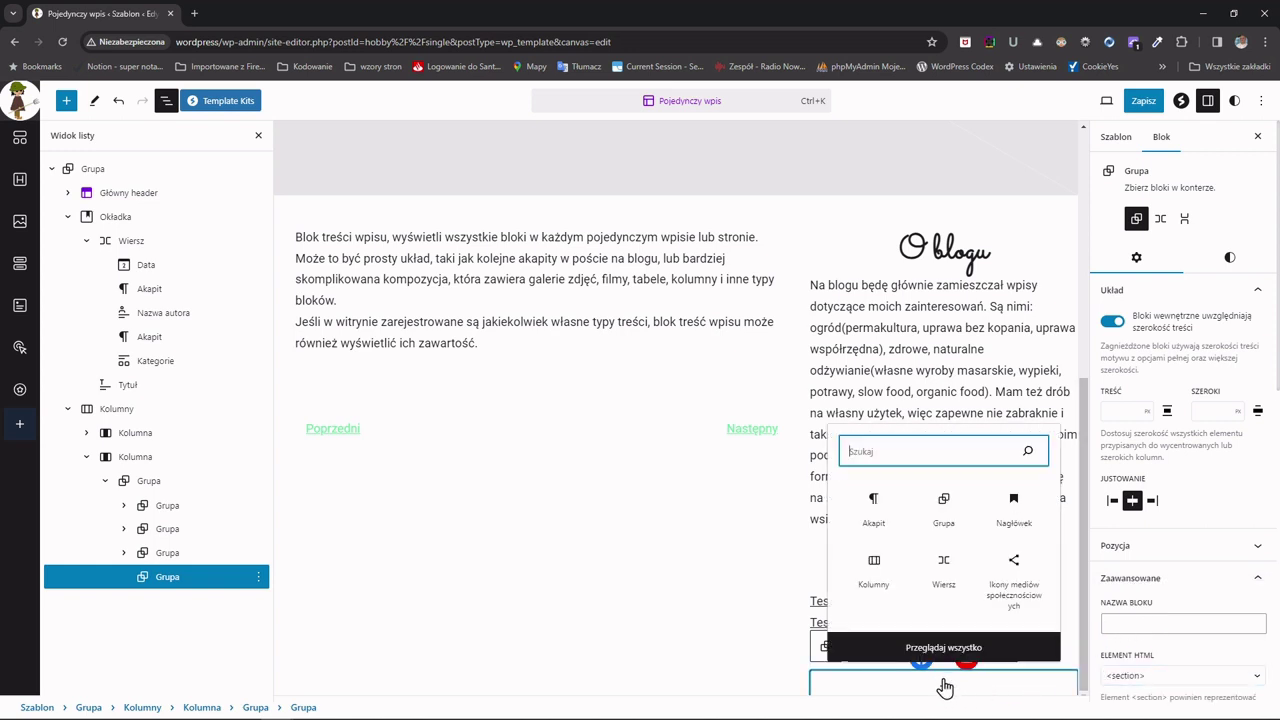
click(1019, 508)
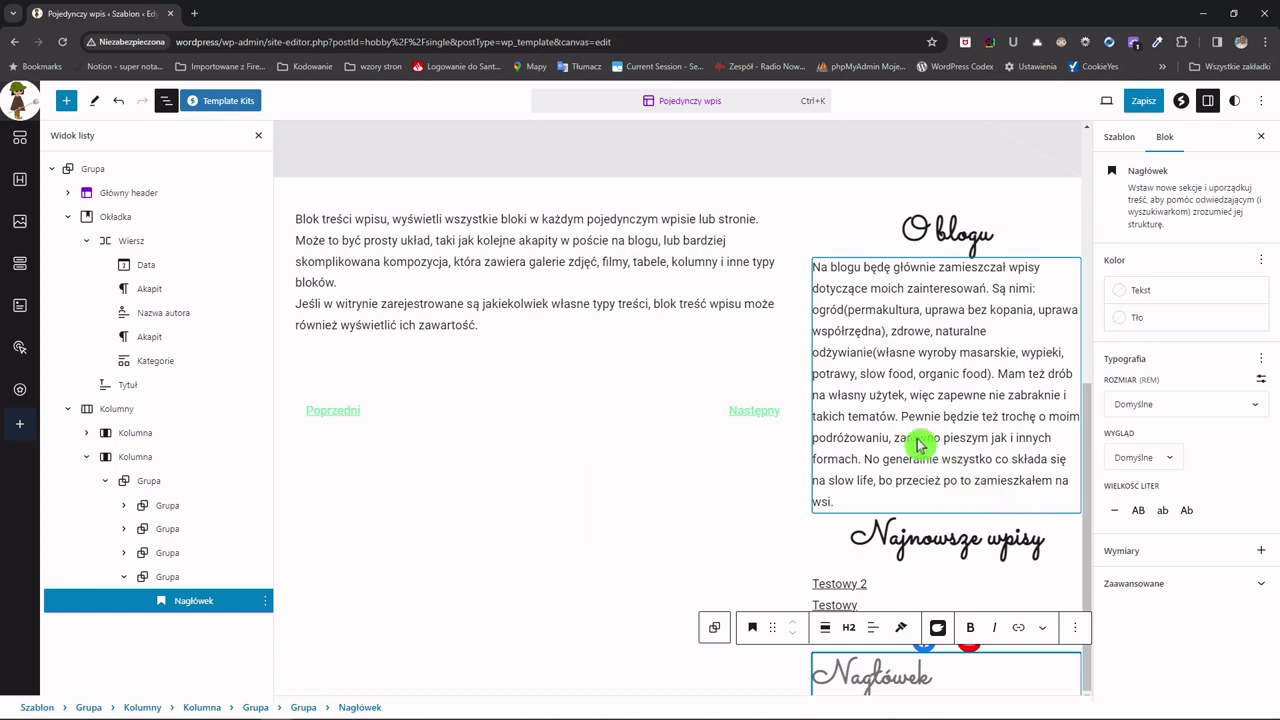
text(K)
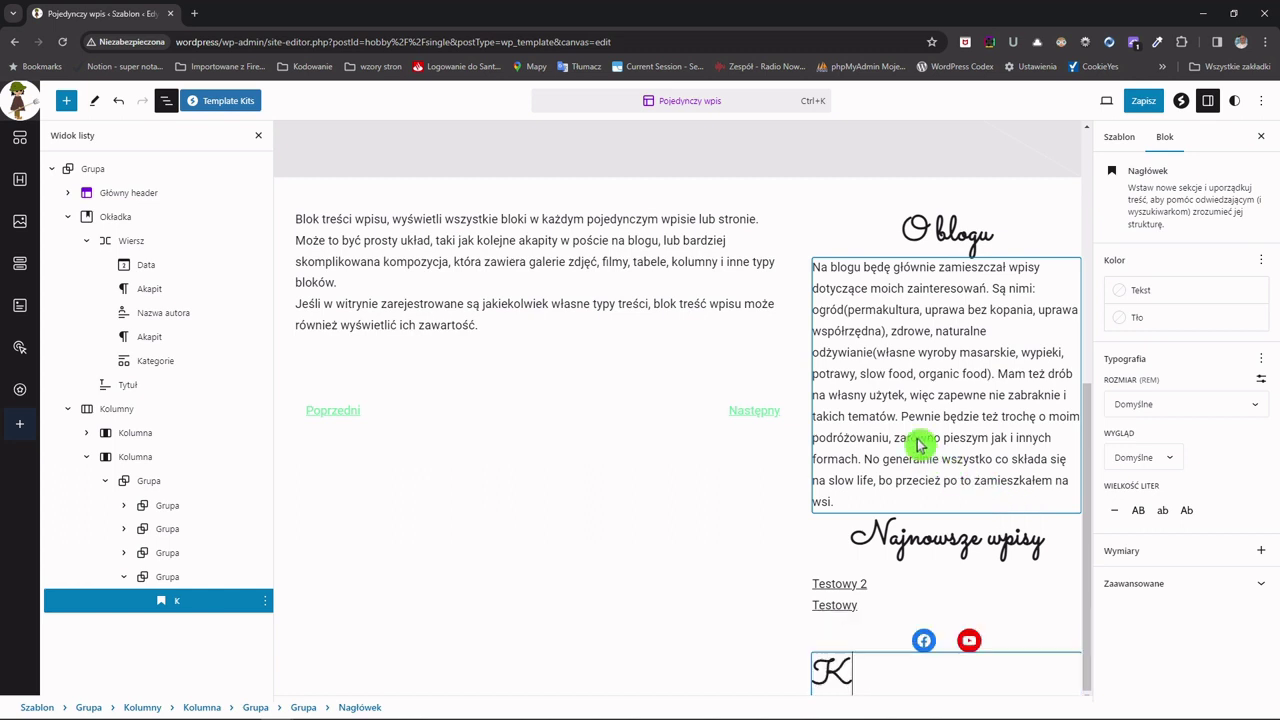
text(ategorie)
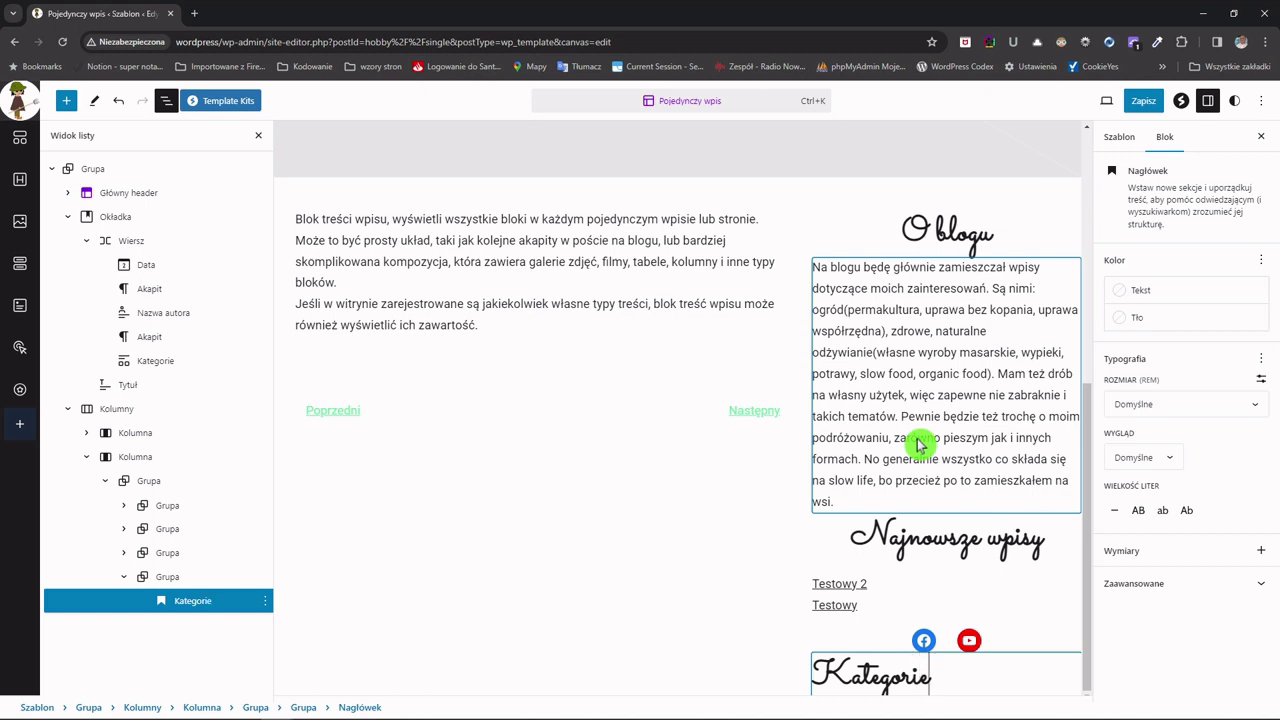
click(873, 627)
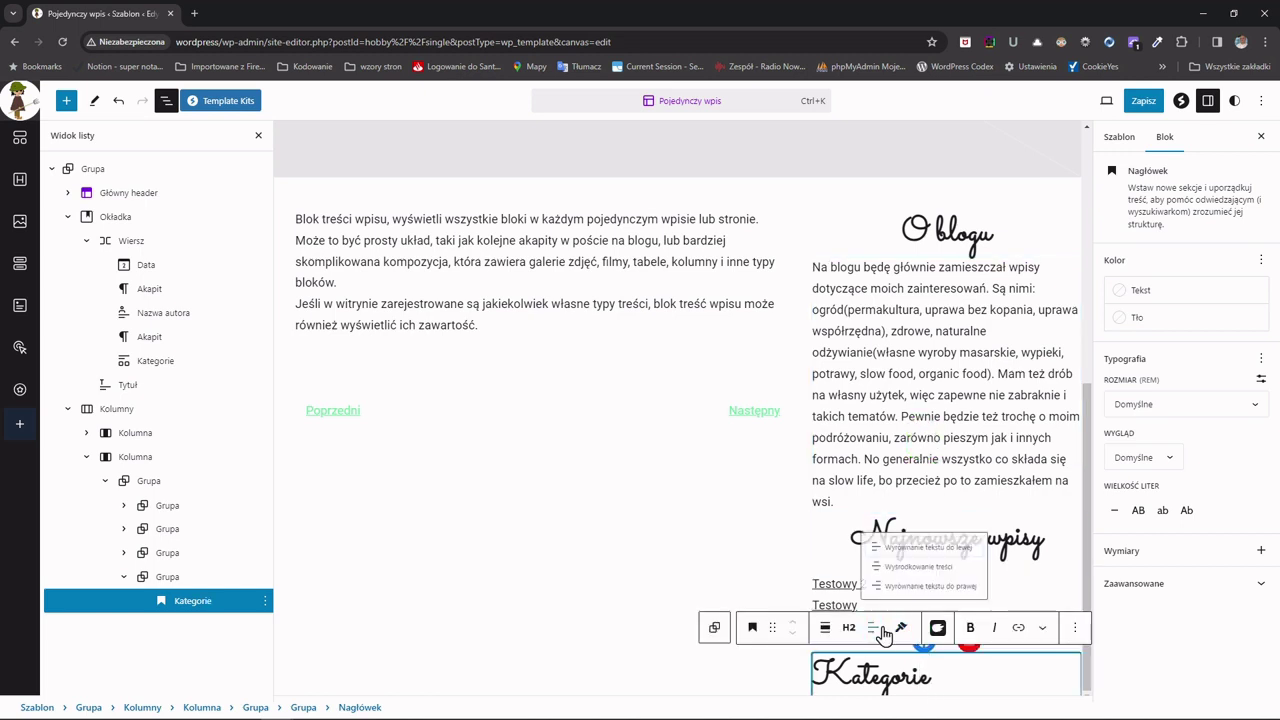
click(918, 566)
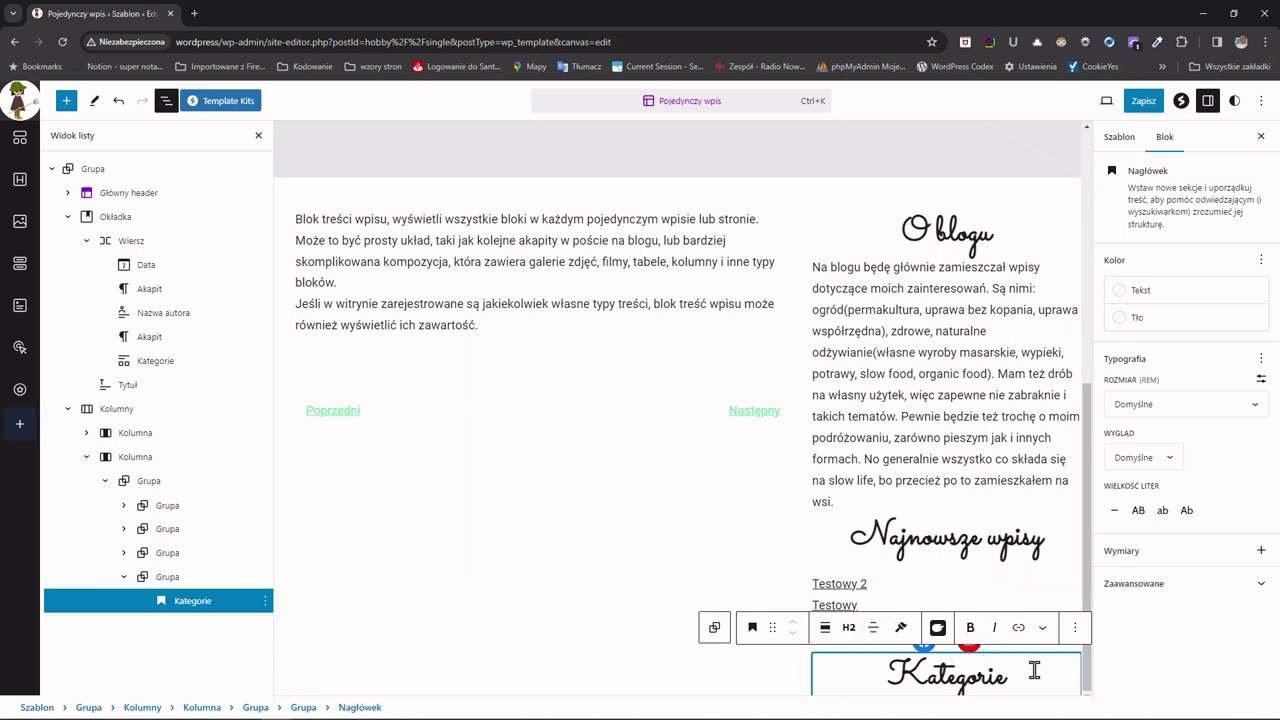
- Insert a Lista kategorii block below the Kategorie heading
key(Return)
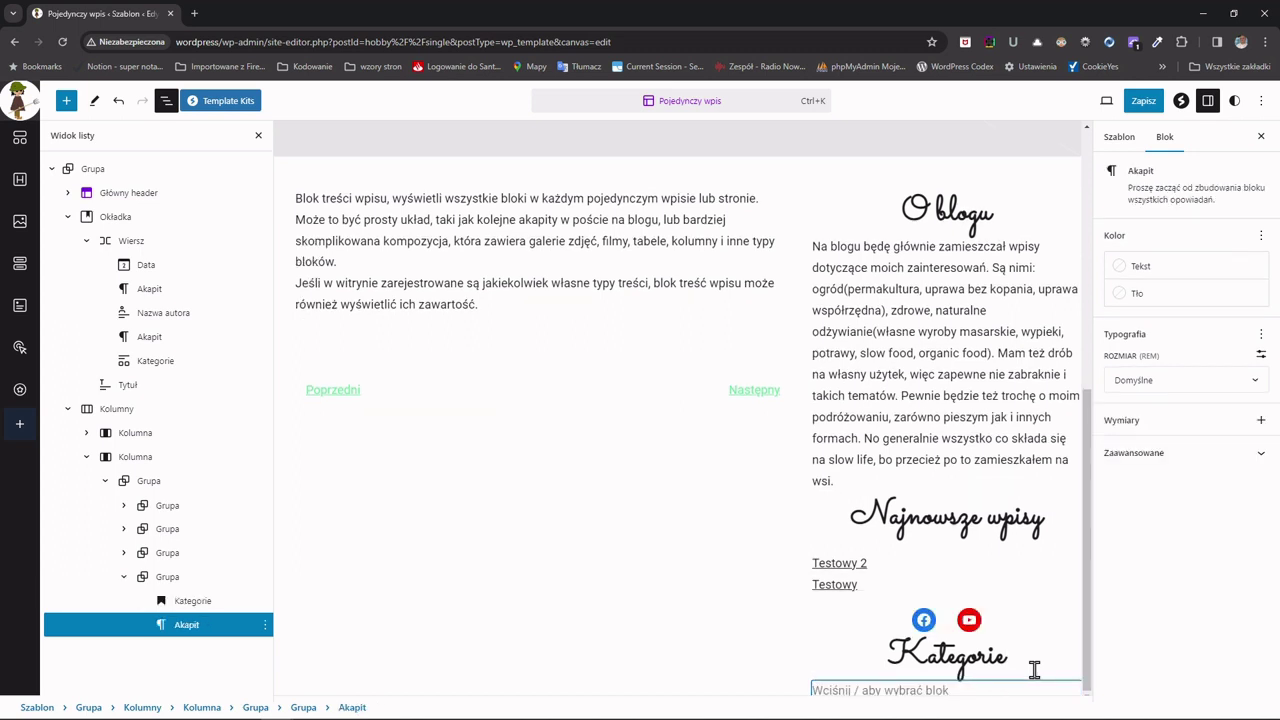
text(/)
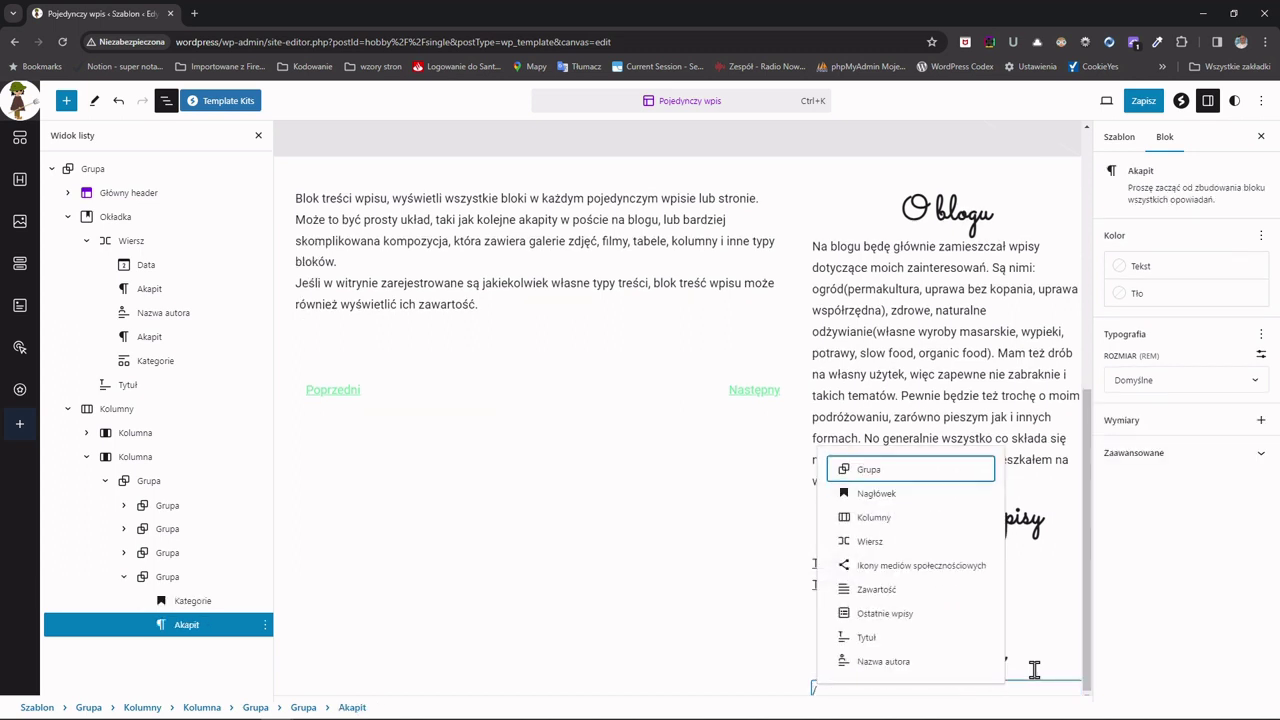
text(list)
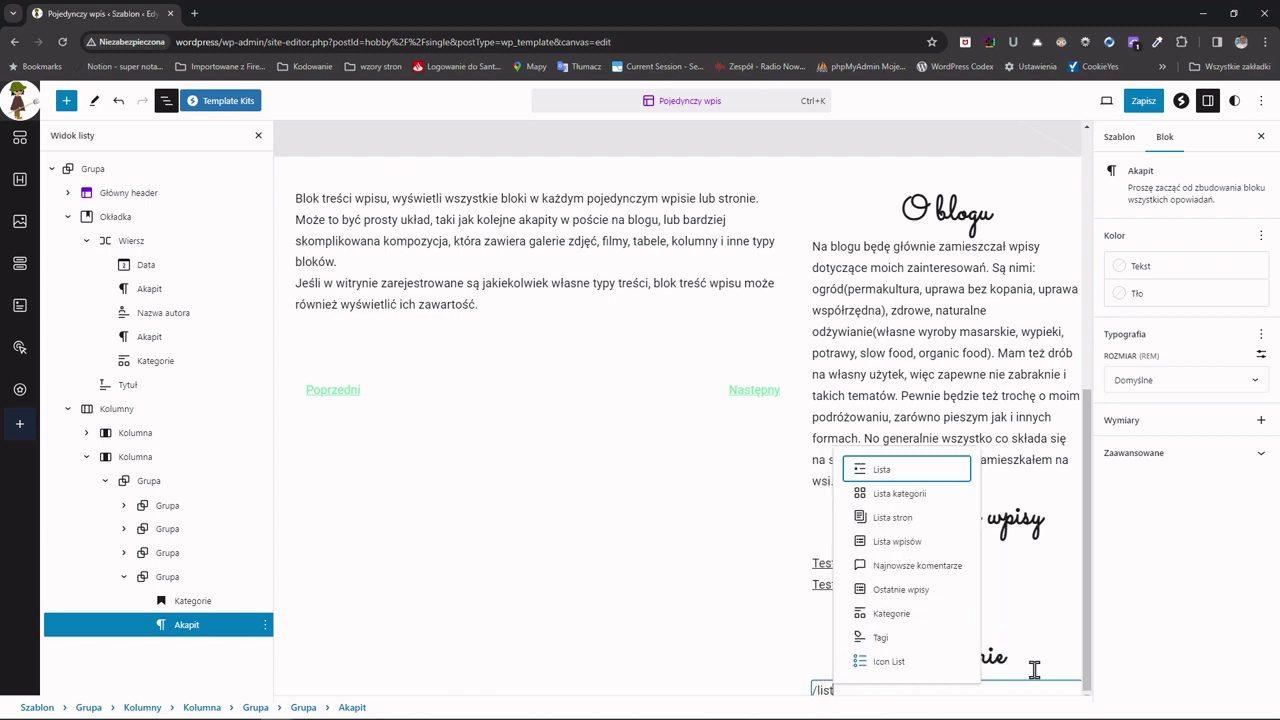
key(Down)
key(Return)
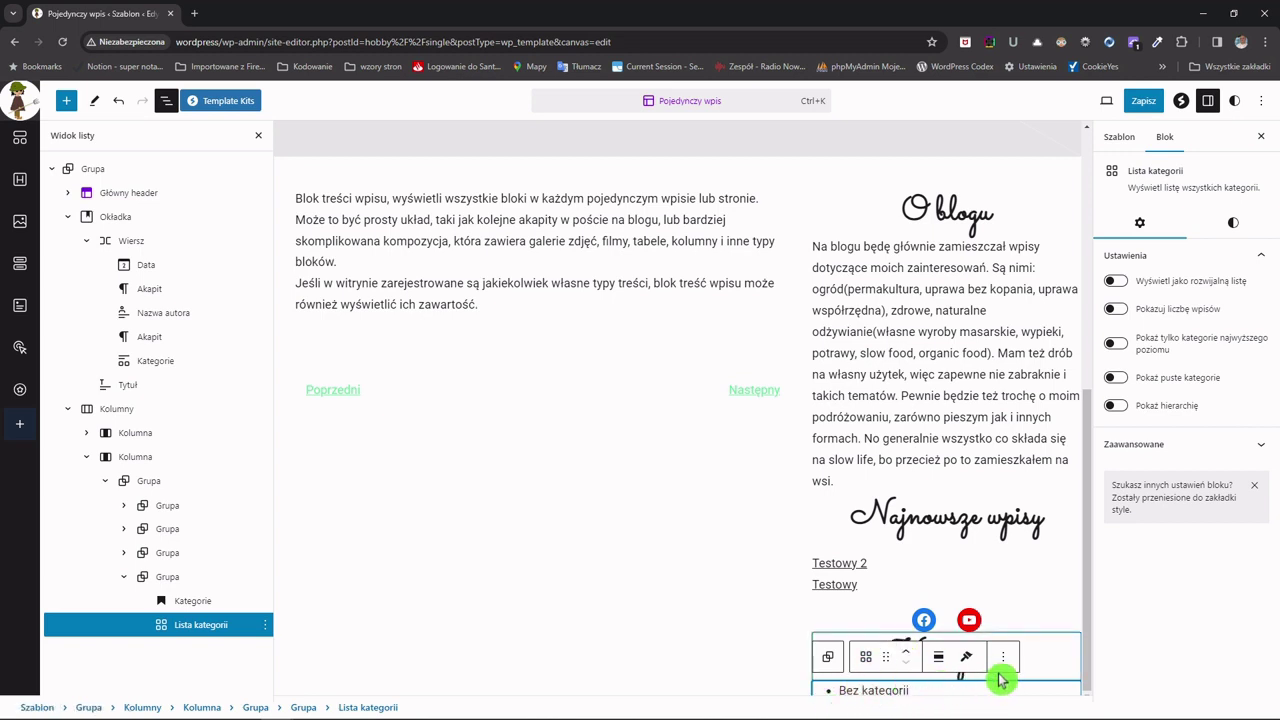
click(929, 694)
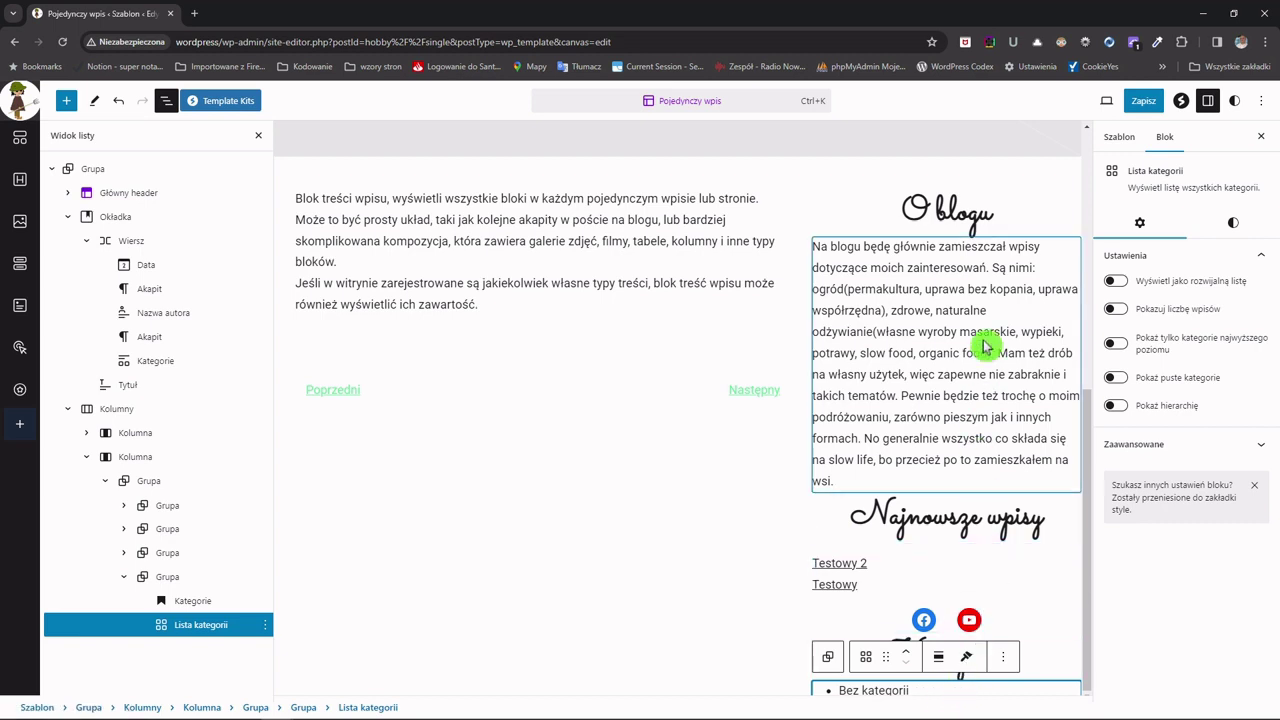
- Format the O blogu heading with the dark green Fifth (#2E5C42) text colour, level H3 and Zwykły appearance
click(1011, 220)
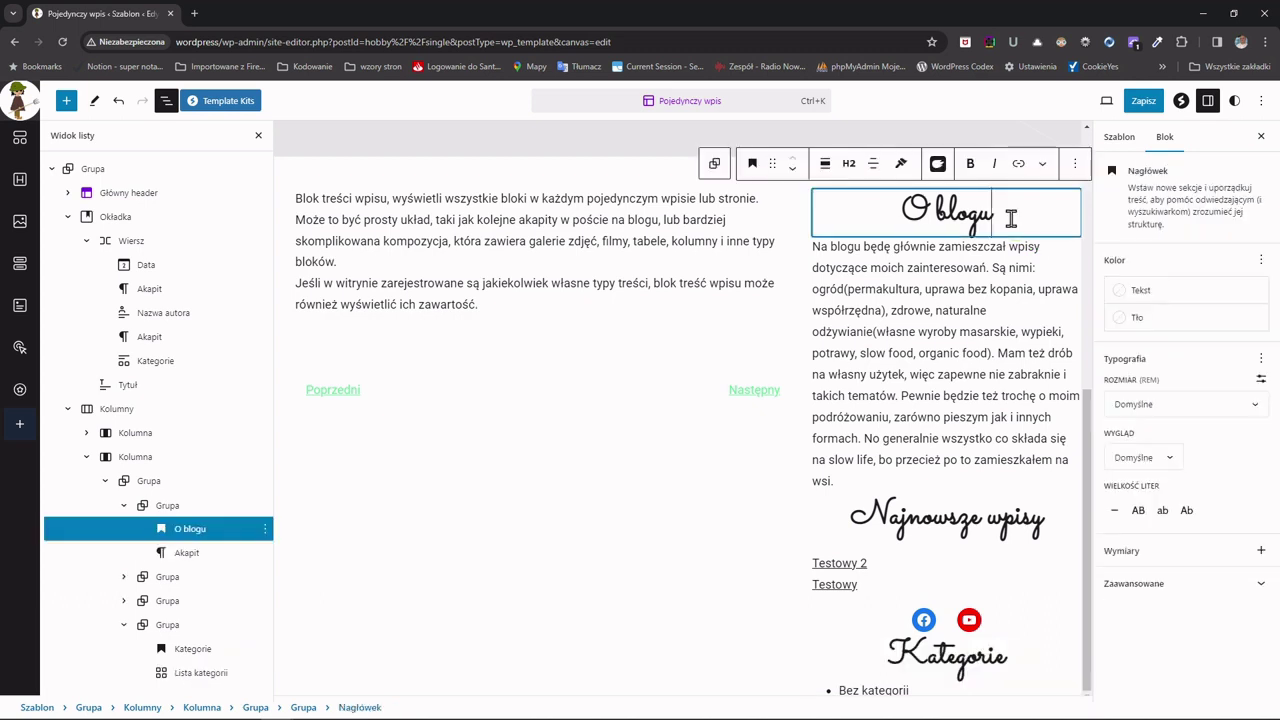
click(1137, 290)
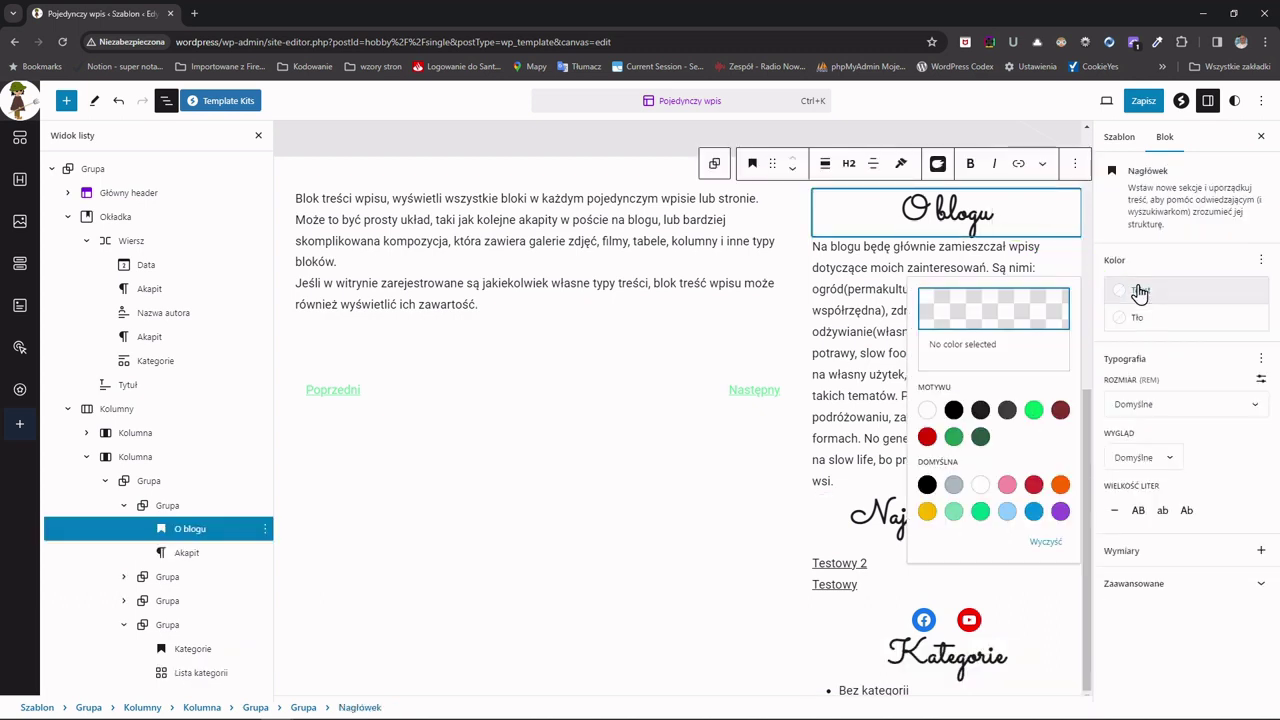
click(980, 437)
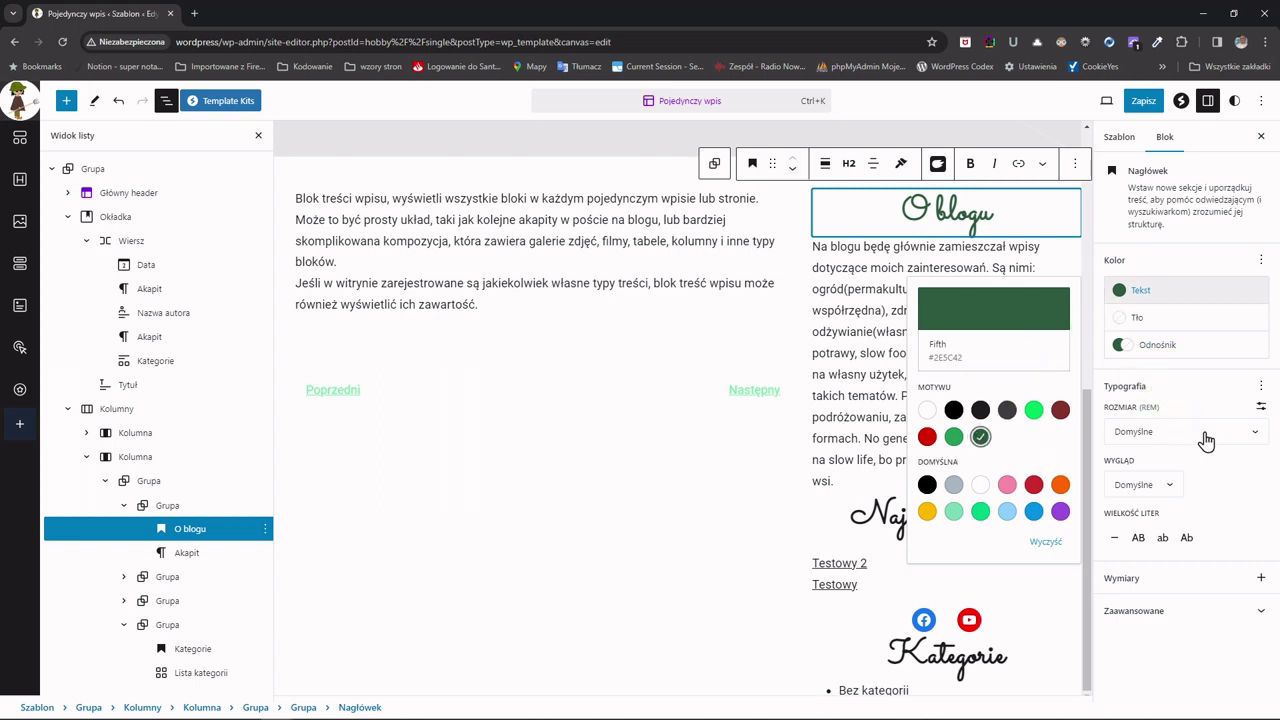
click(849, 166)
click(858, 262)
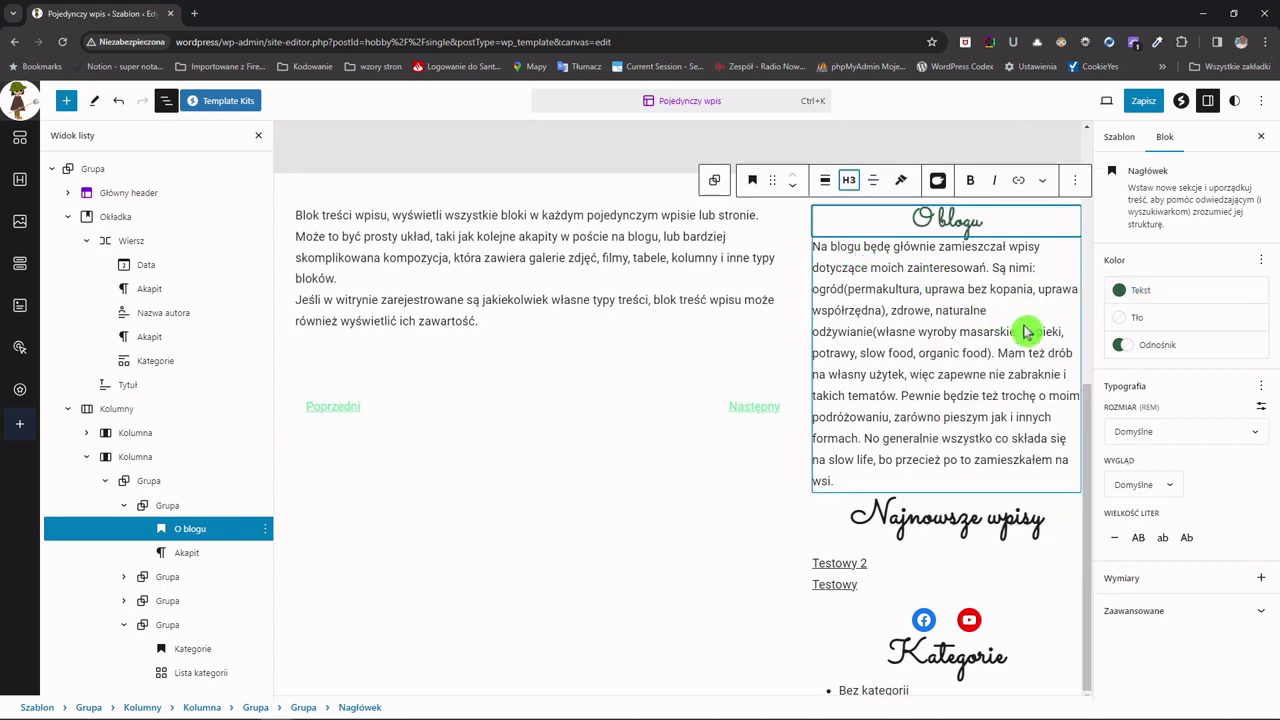
click(1163, 486)
click(1134, 588)
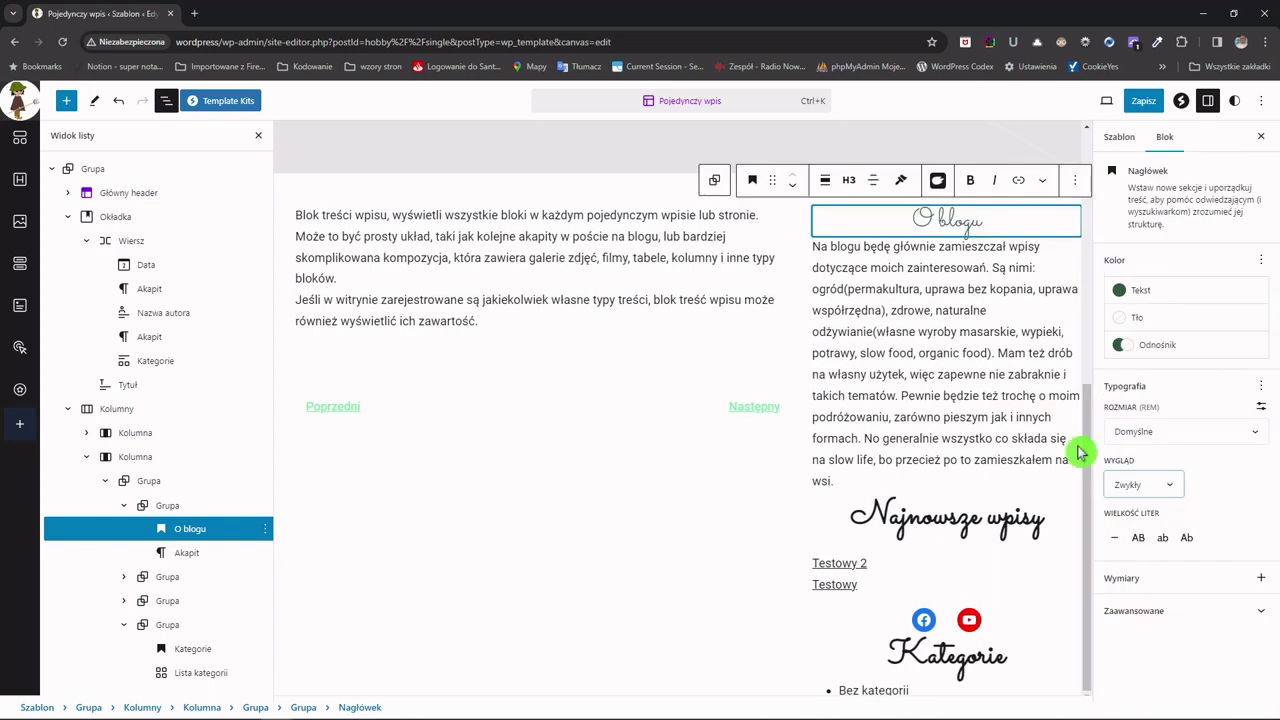
- Format the Najnowsze wpisy heading with the dark green Fifth (#2E5C42) text colour, Zwykły appearance and level H3
click(1048, 522)
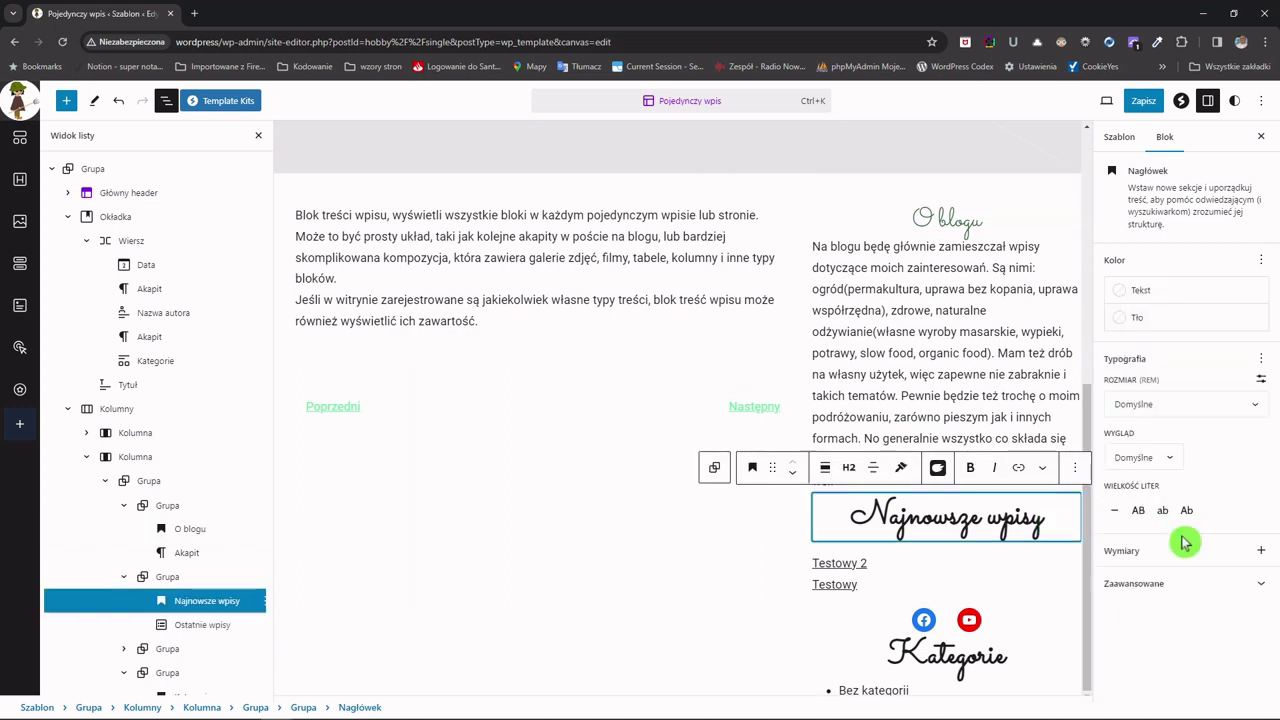
click(1171, 300)
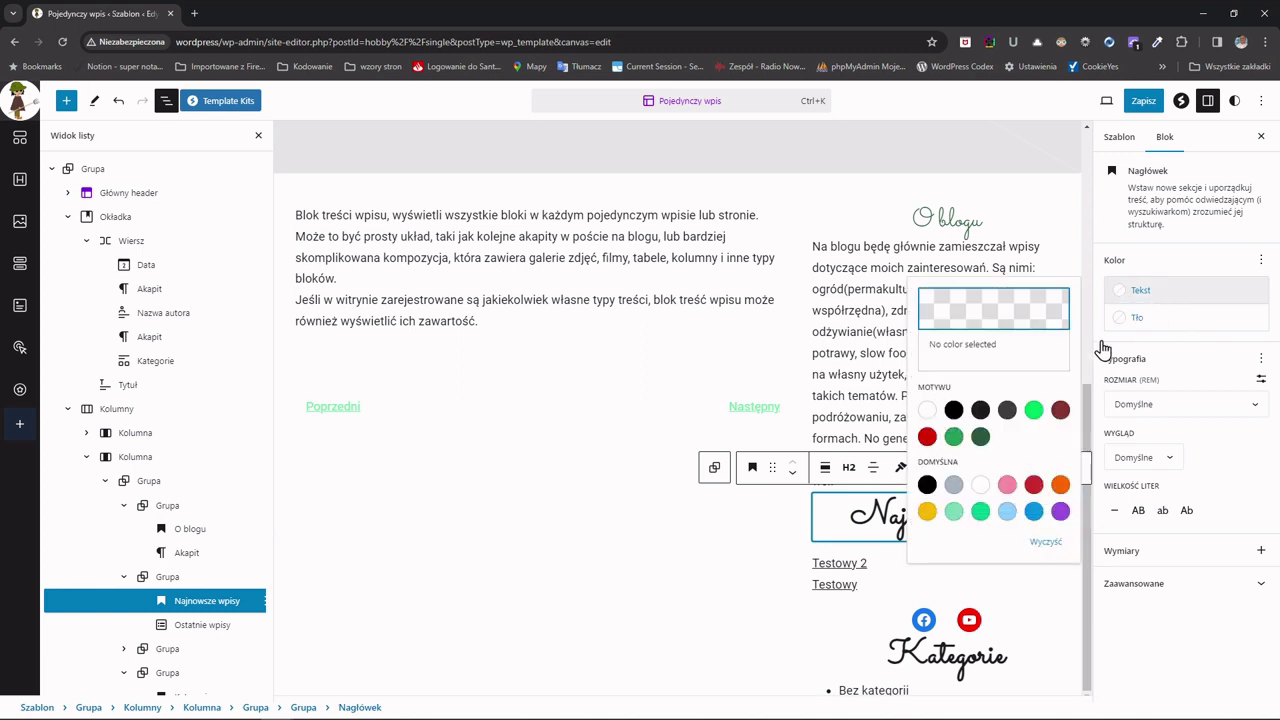
click(981, 438)
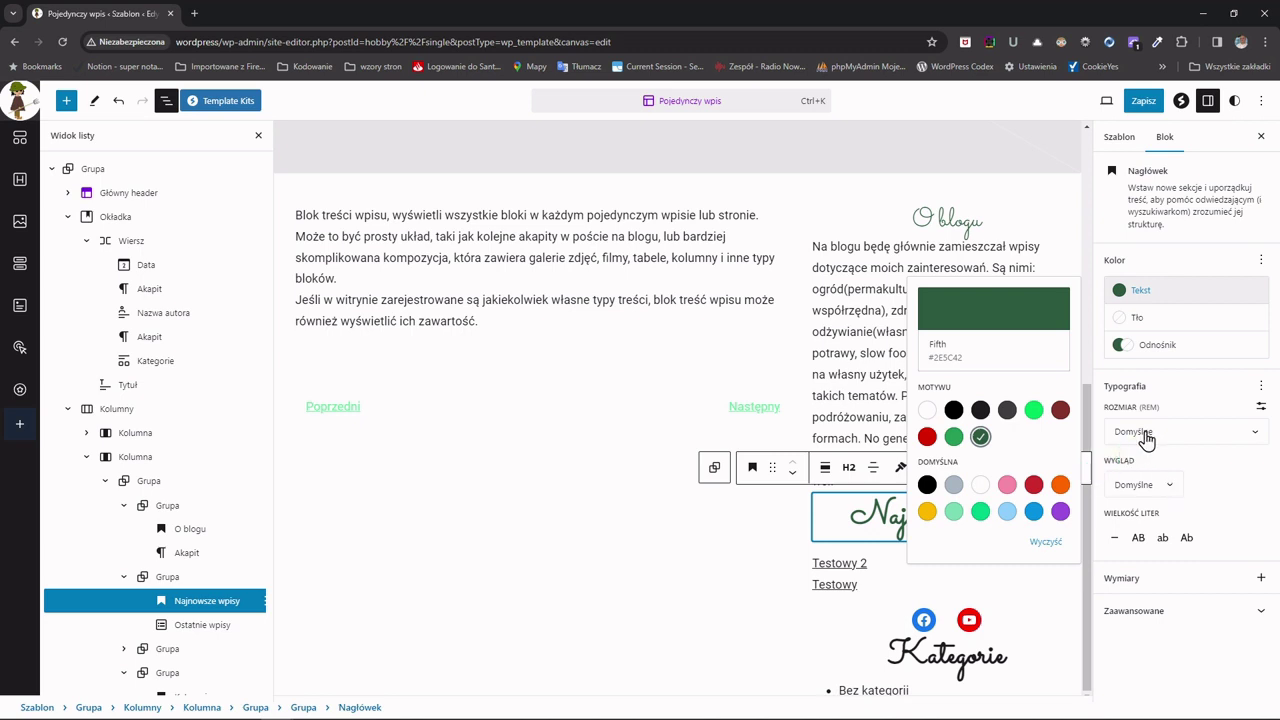
click(1160, 487)
click(1160, 487)
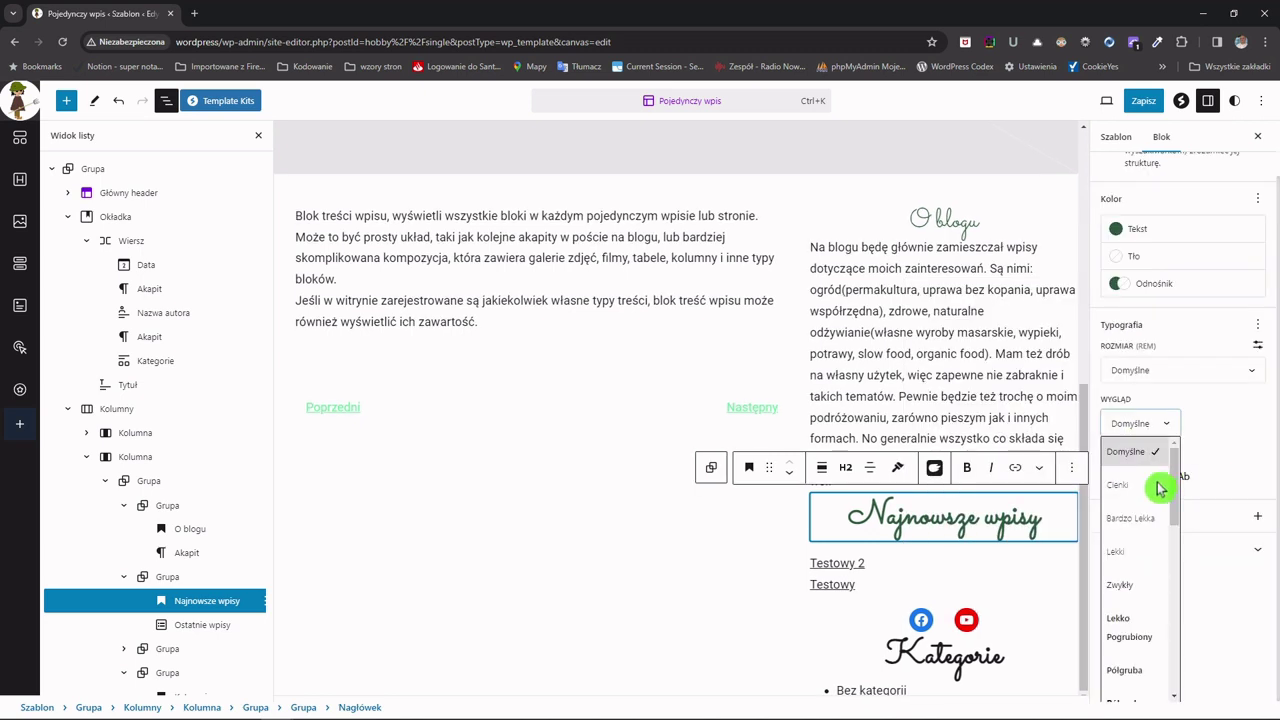
click(1155, 587)
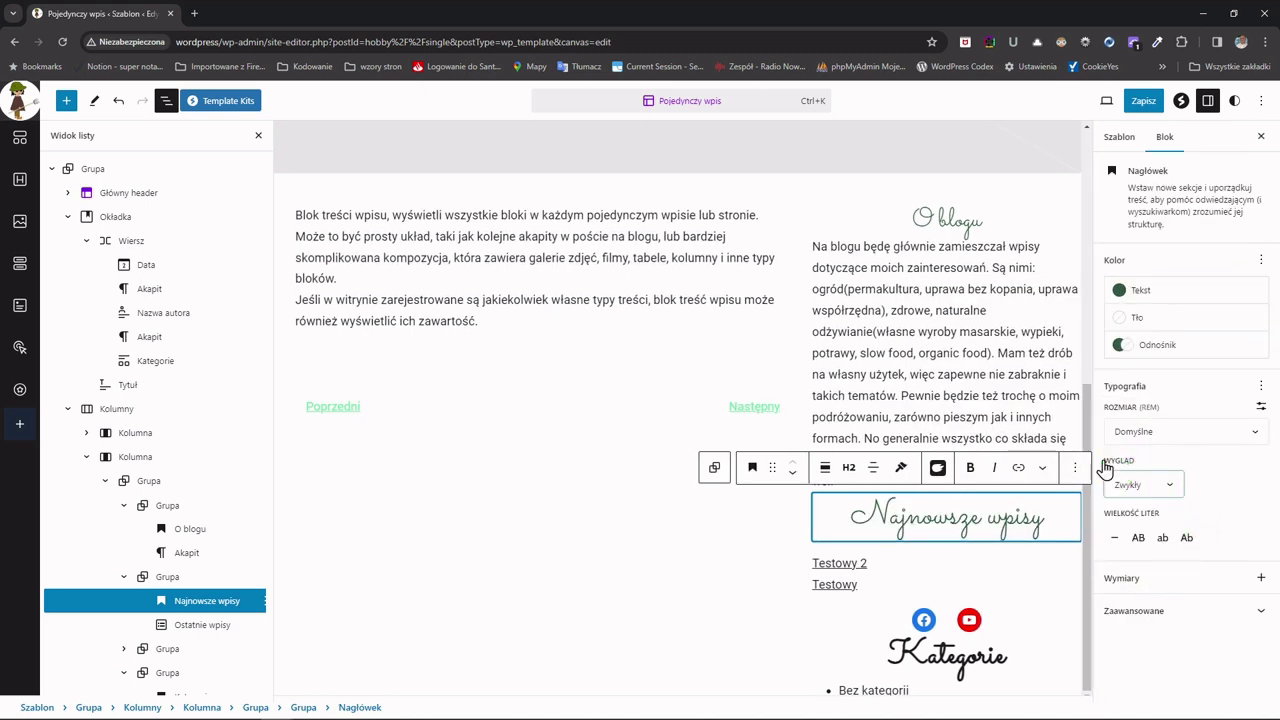
click(852, 470)
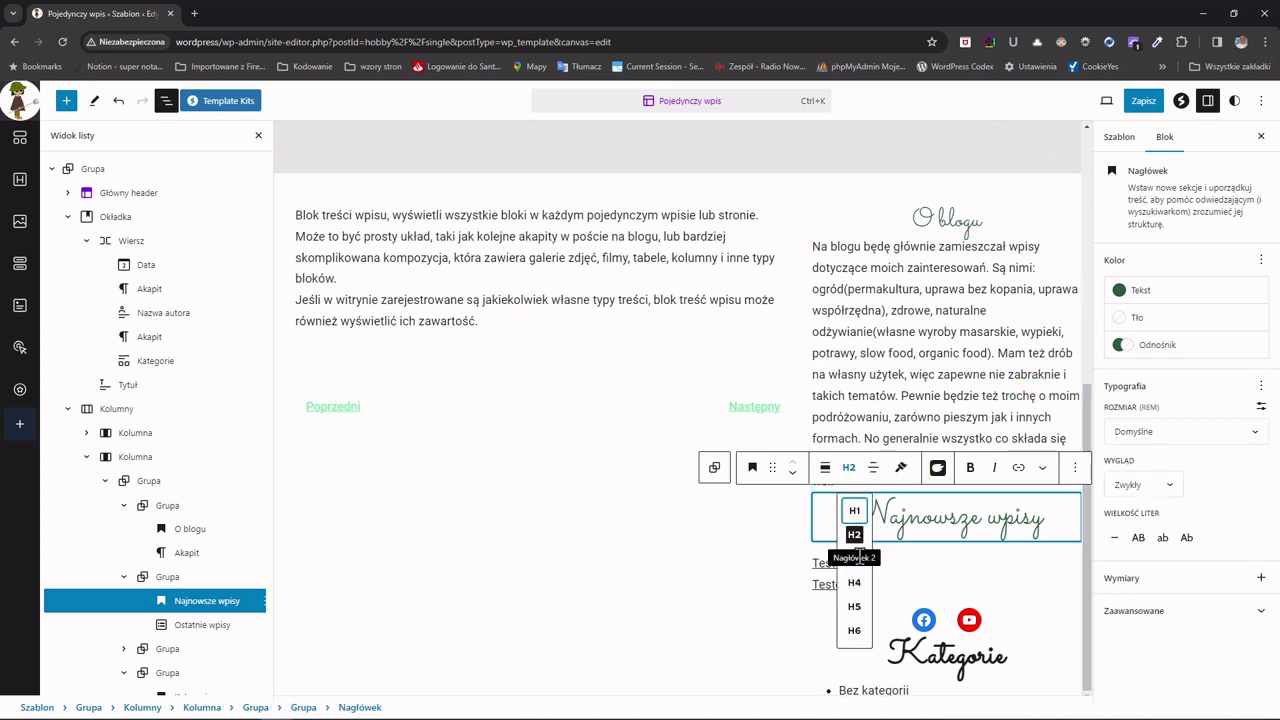
click(853, 560)
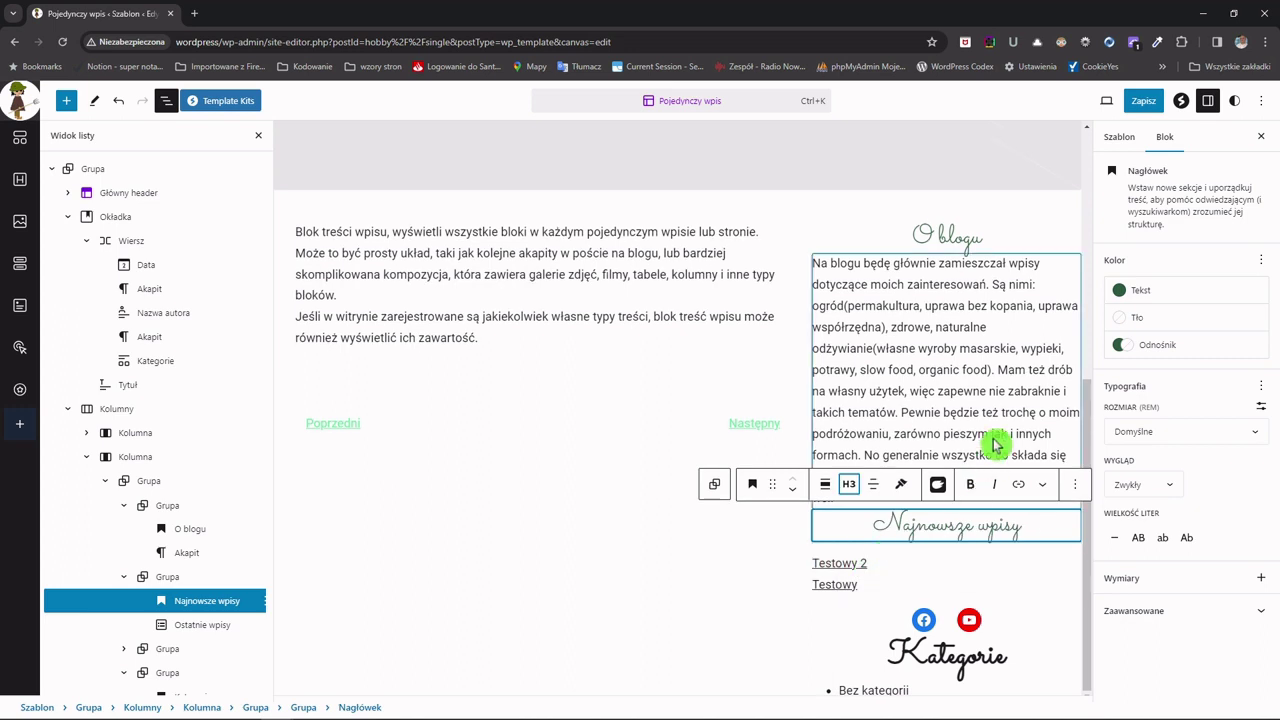
- Give the Kategorie heading the dark green Fifth (#2E5C42) text colour and Zwykły appearance
click(1022, 660)
click(1137, 291)
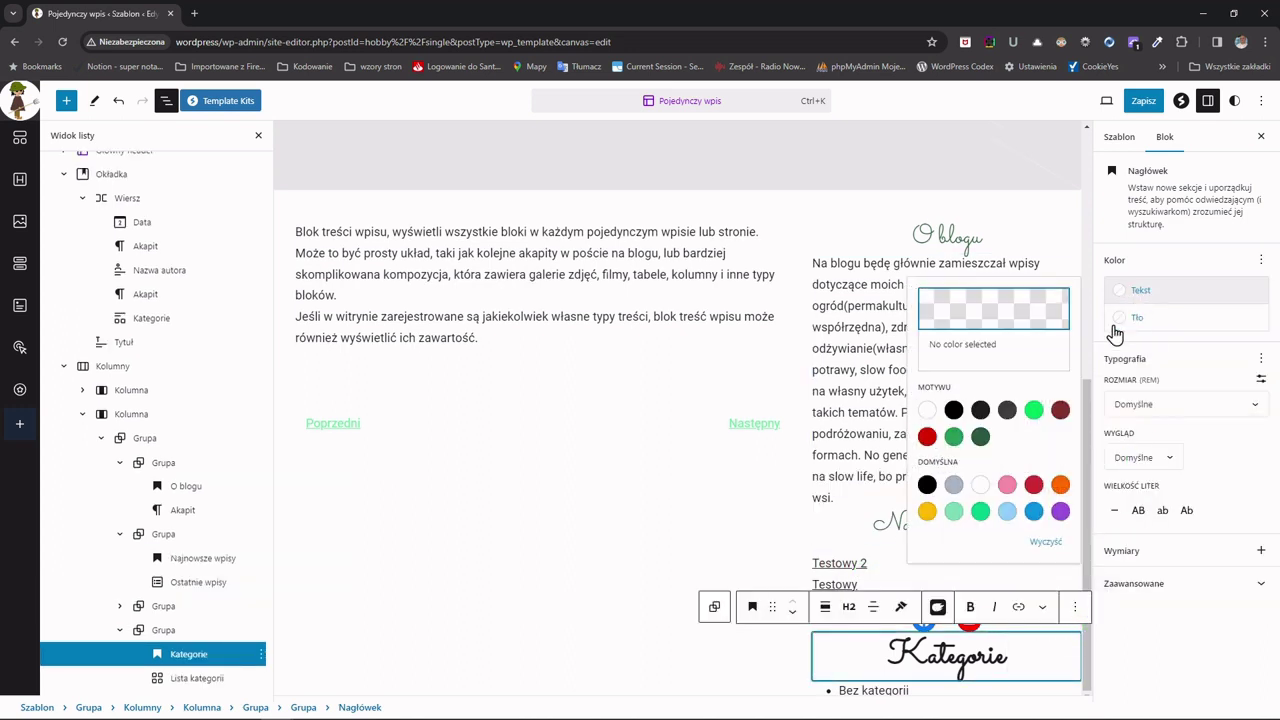
click(981, 441)
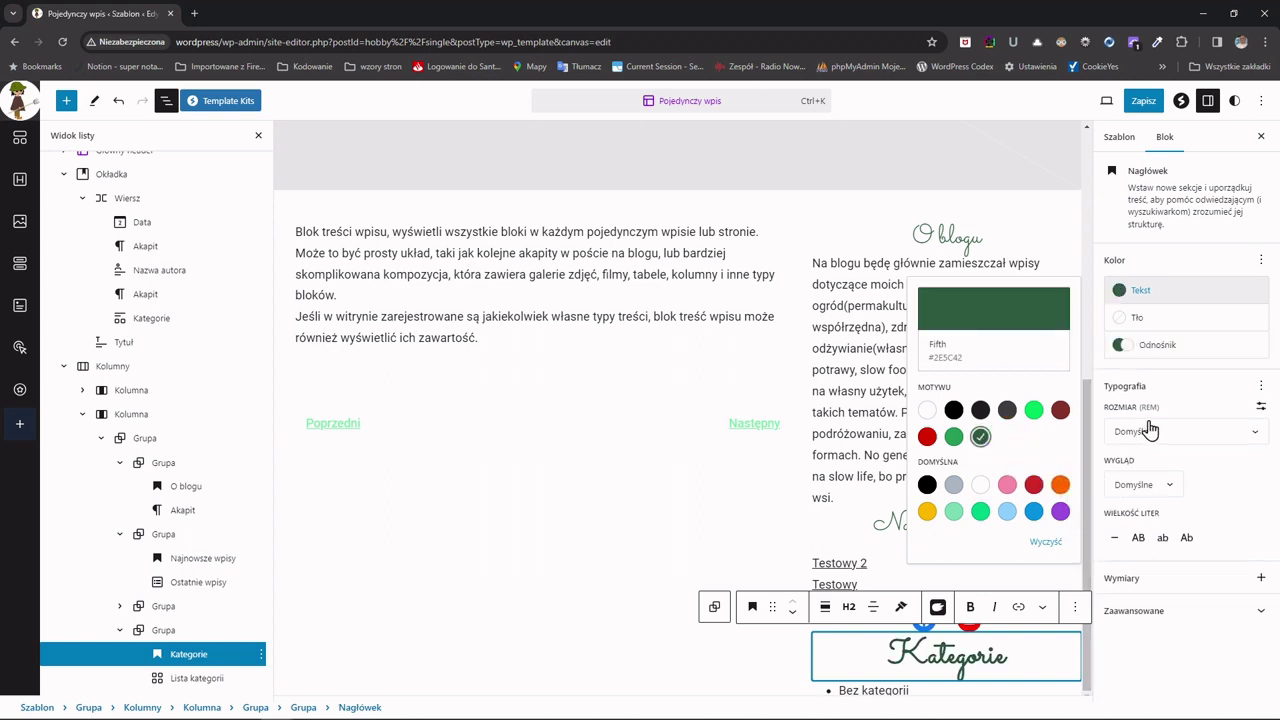
click(1157, 488)
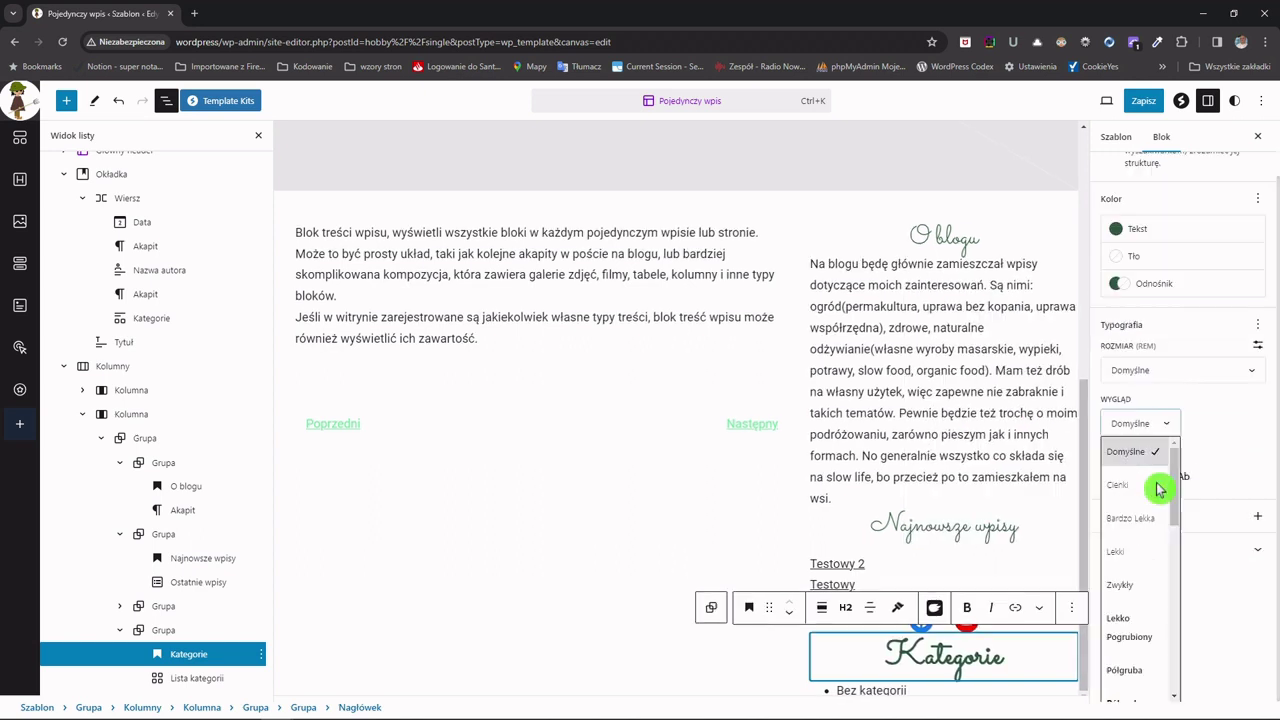
click(1120, 586)
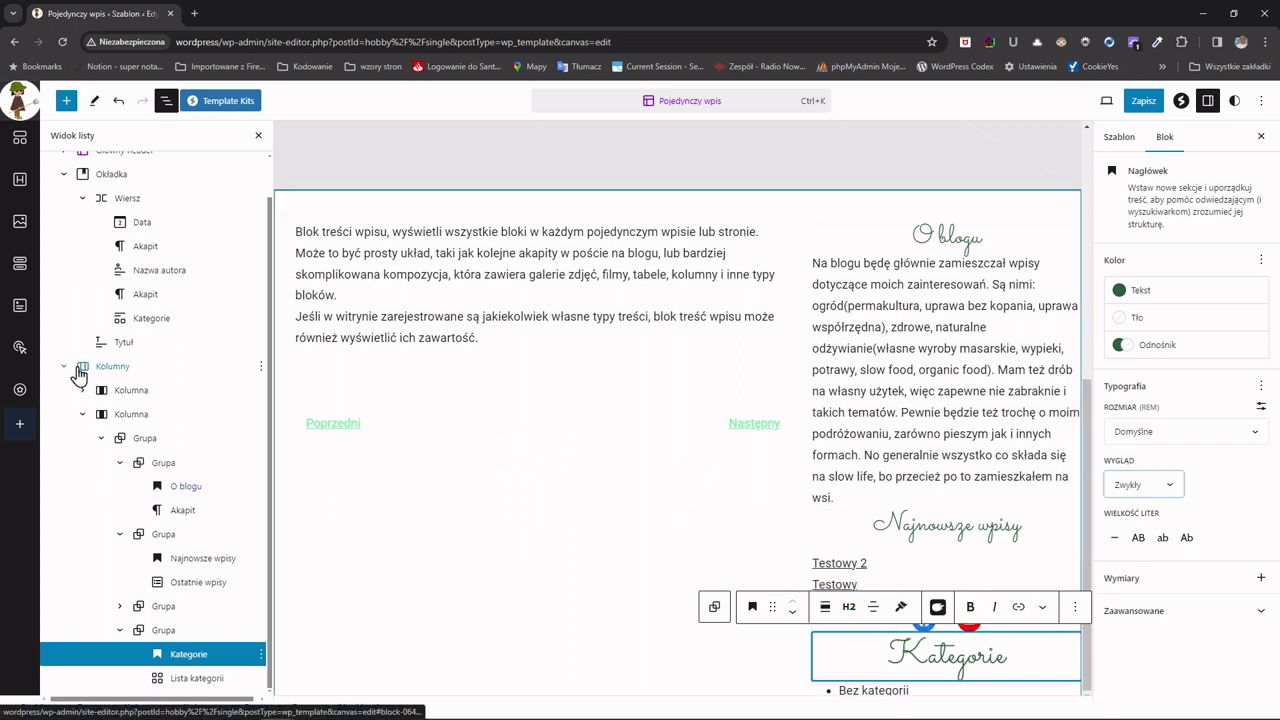
- Collapse the Kolumny block with its columns and the Okładka block in the list view
click(82, 418)
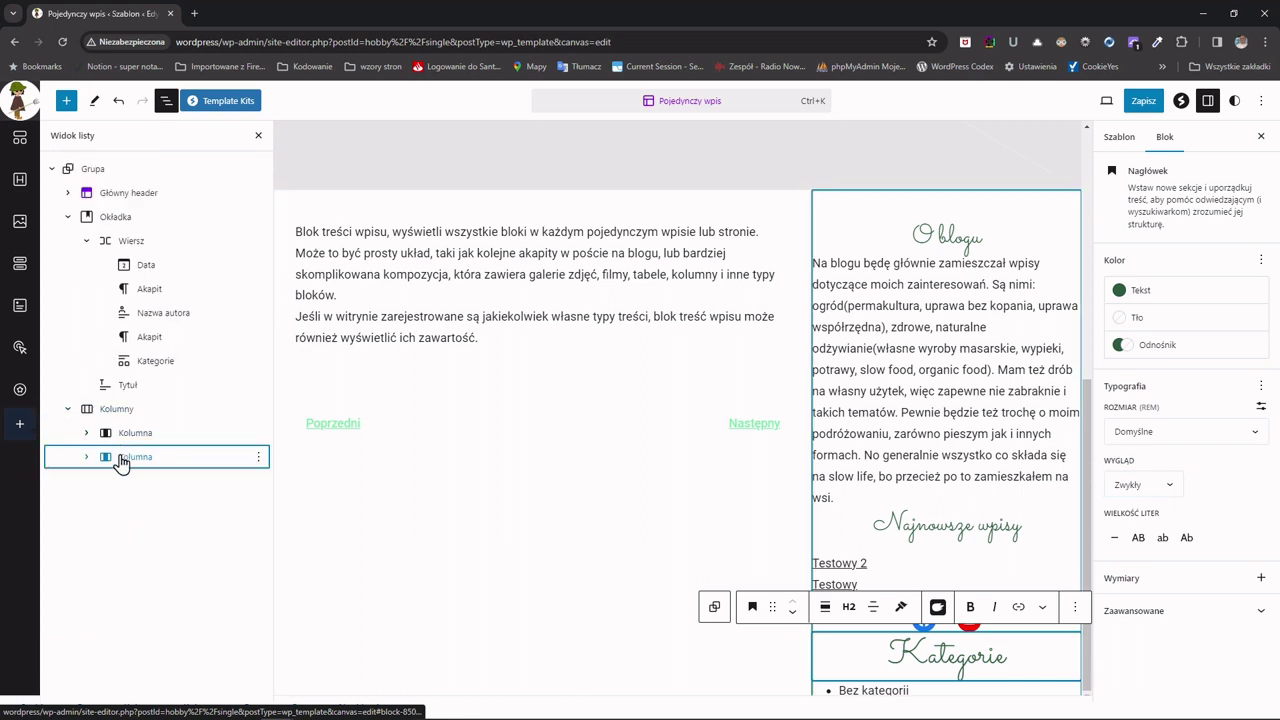
click(70, 409)
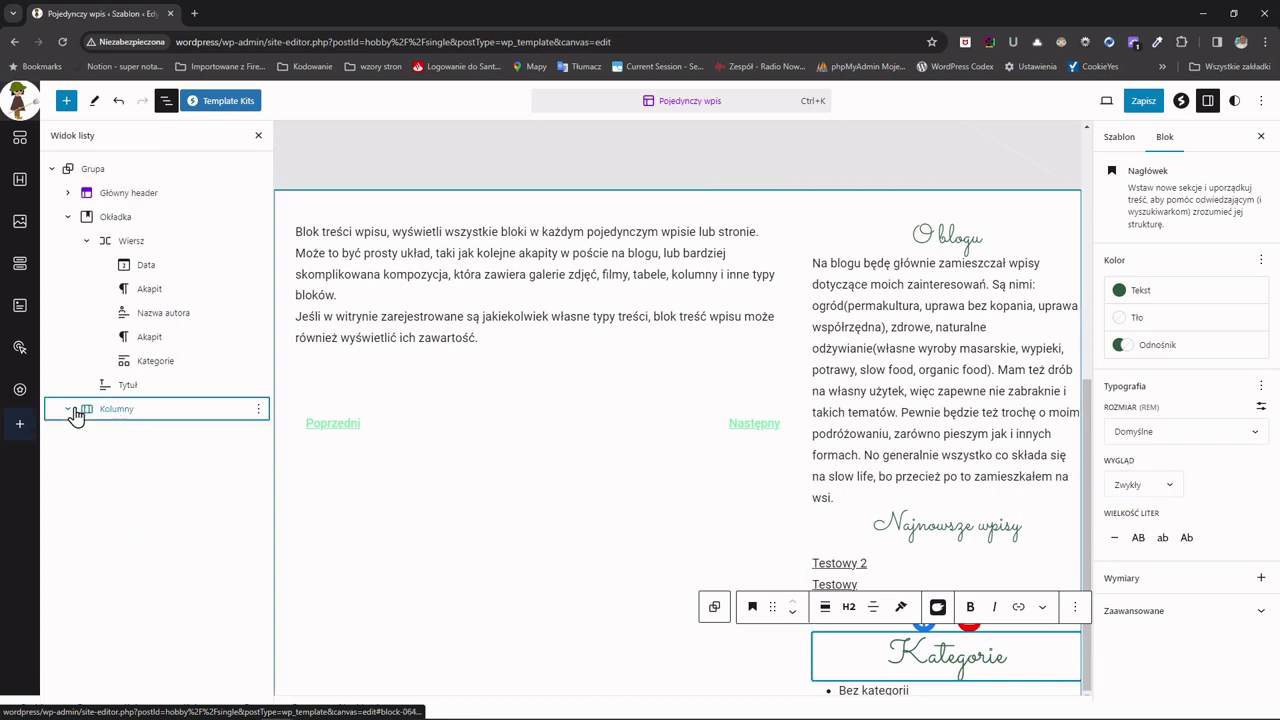
click(125, 413)
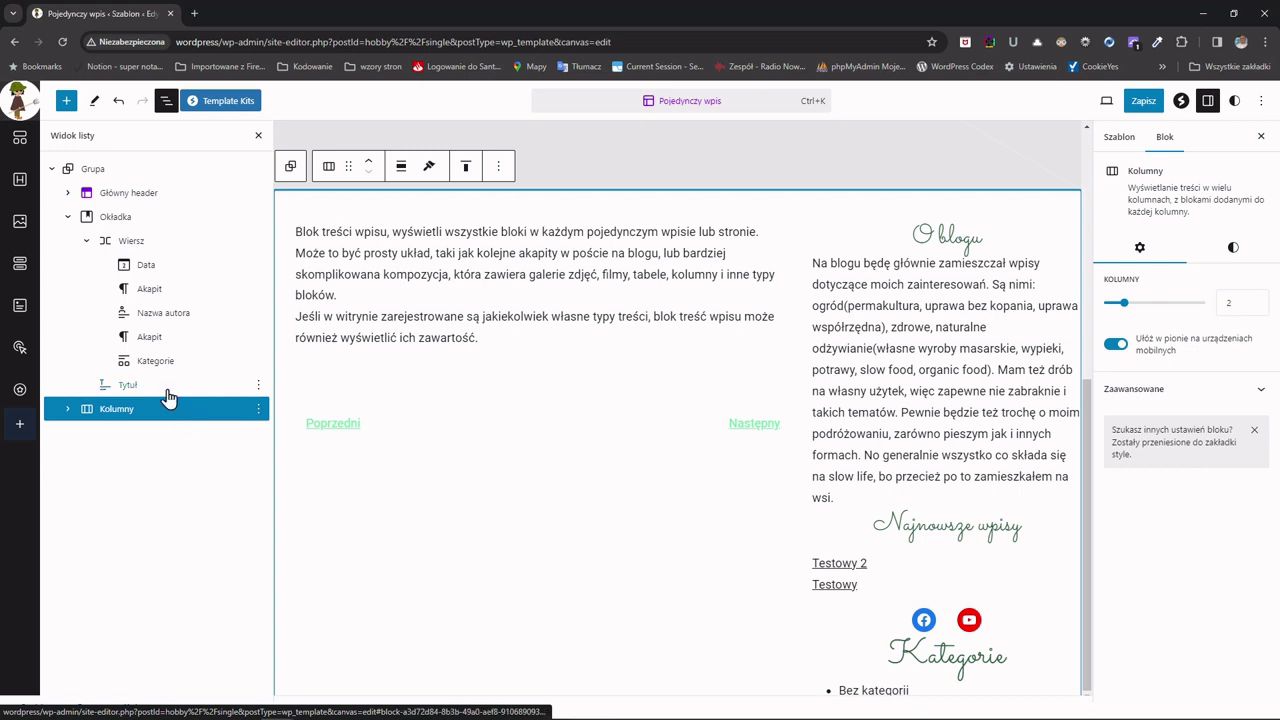
click(68, 217)
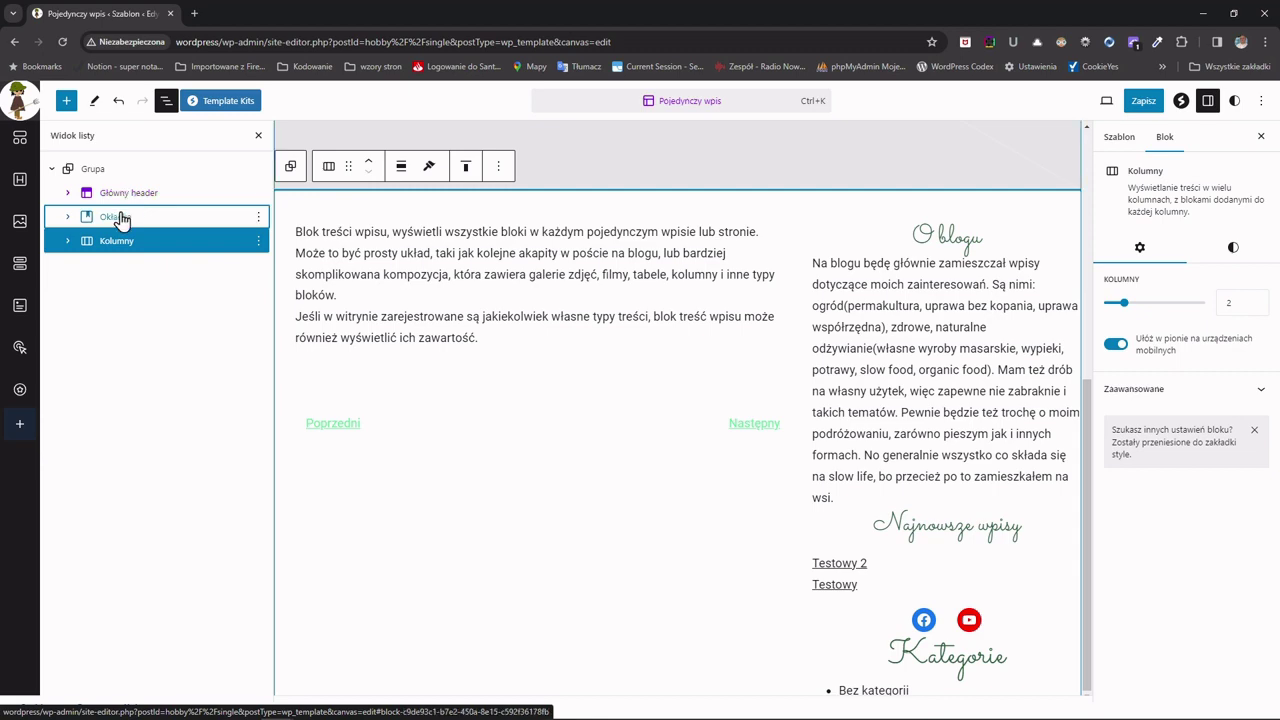
- Examine the template layout from the header and cover down to the post content and sidebar columns
scroll(428, 251, up, 5)
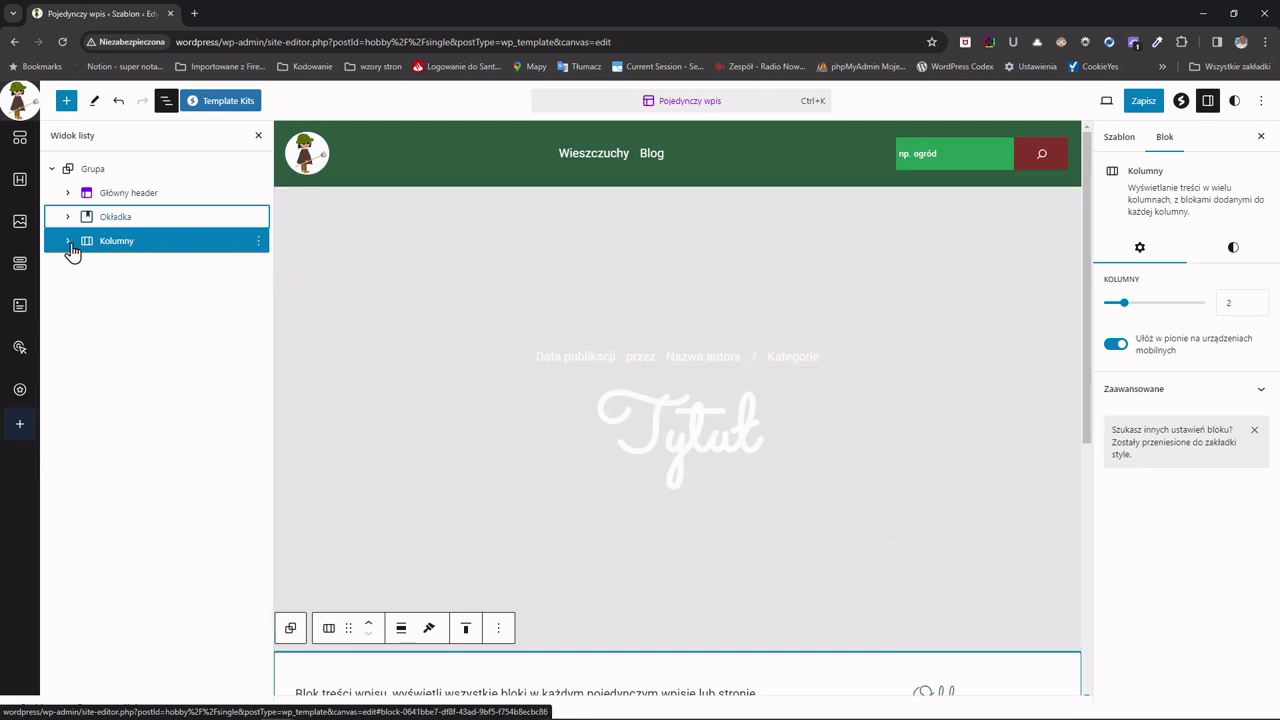
scroll(671, 394, down, 4)
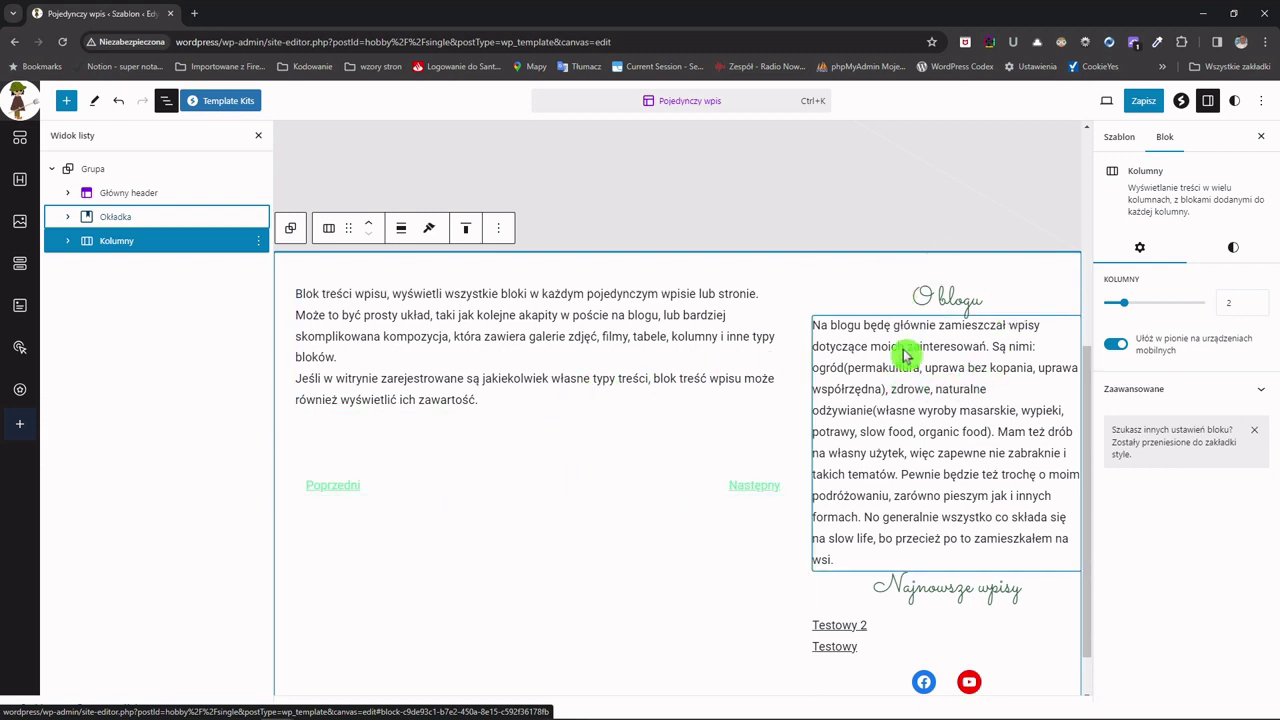
scroll(987, 527, down, 1)
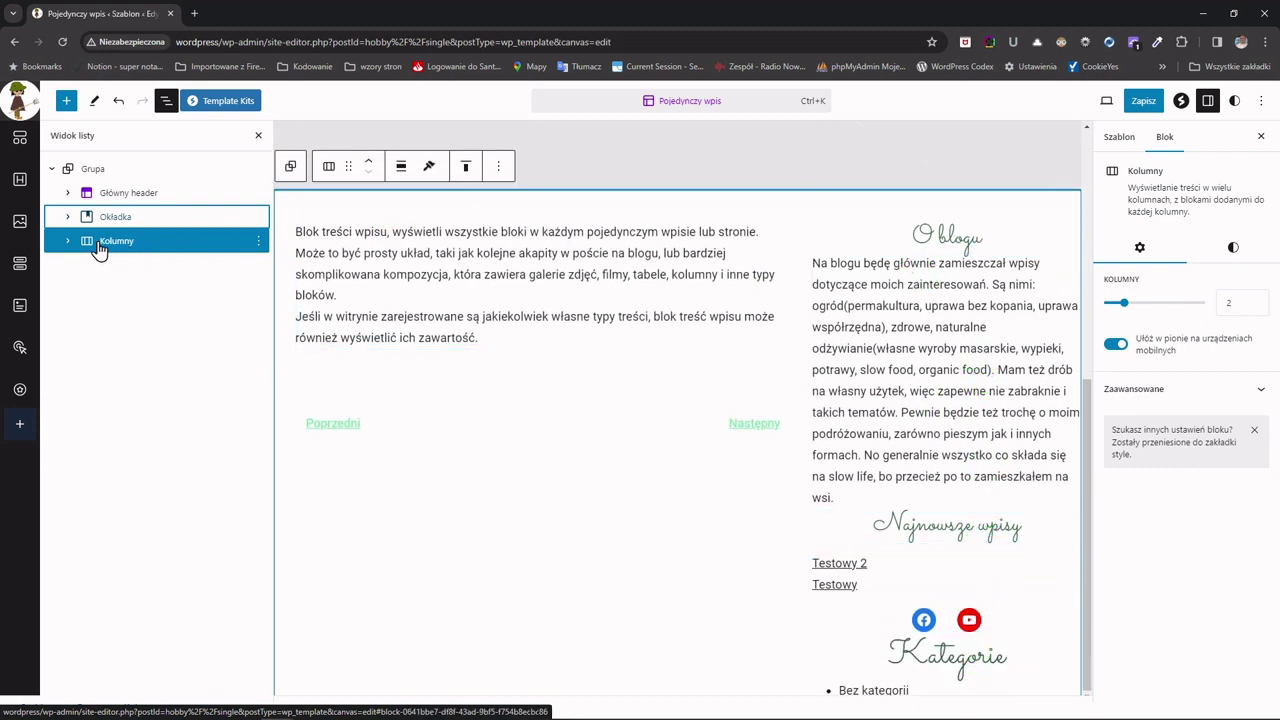
click(131, 416)
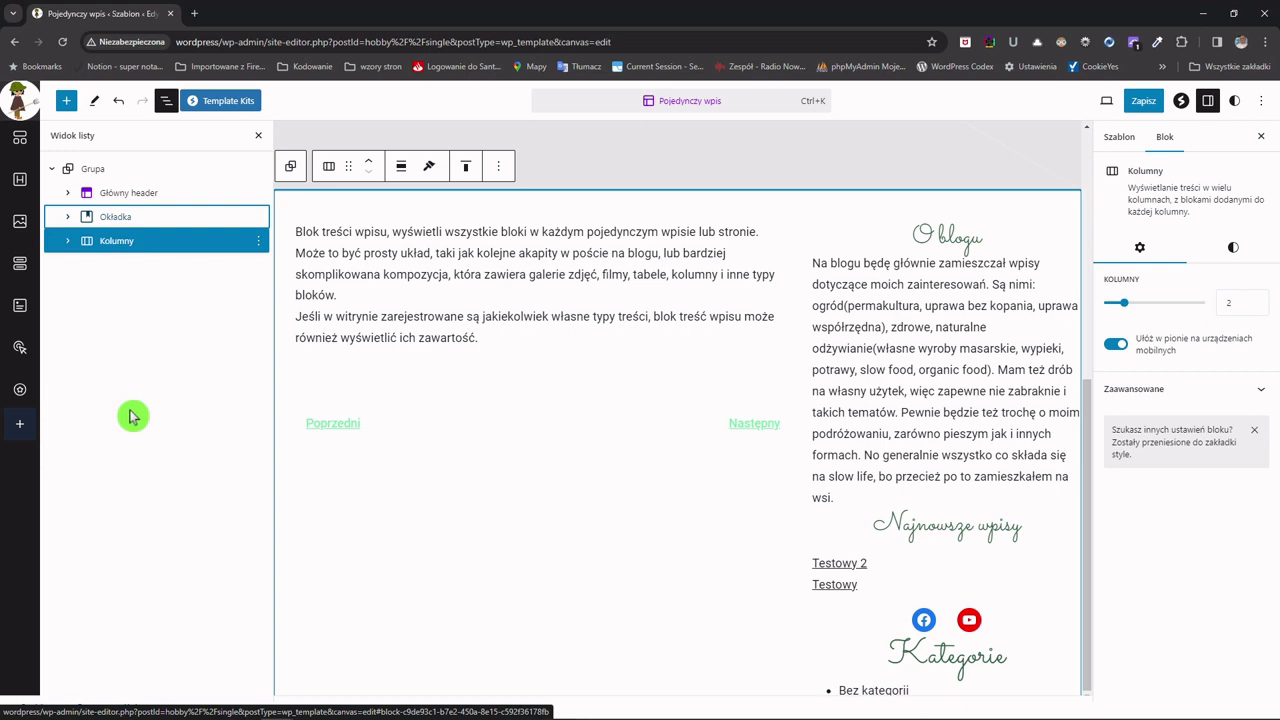
key(Return)
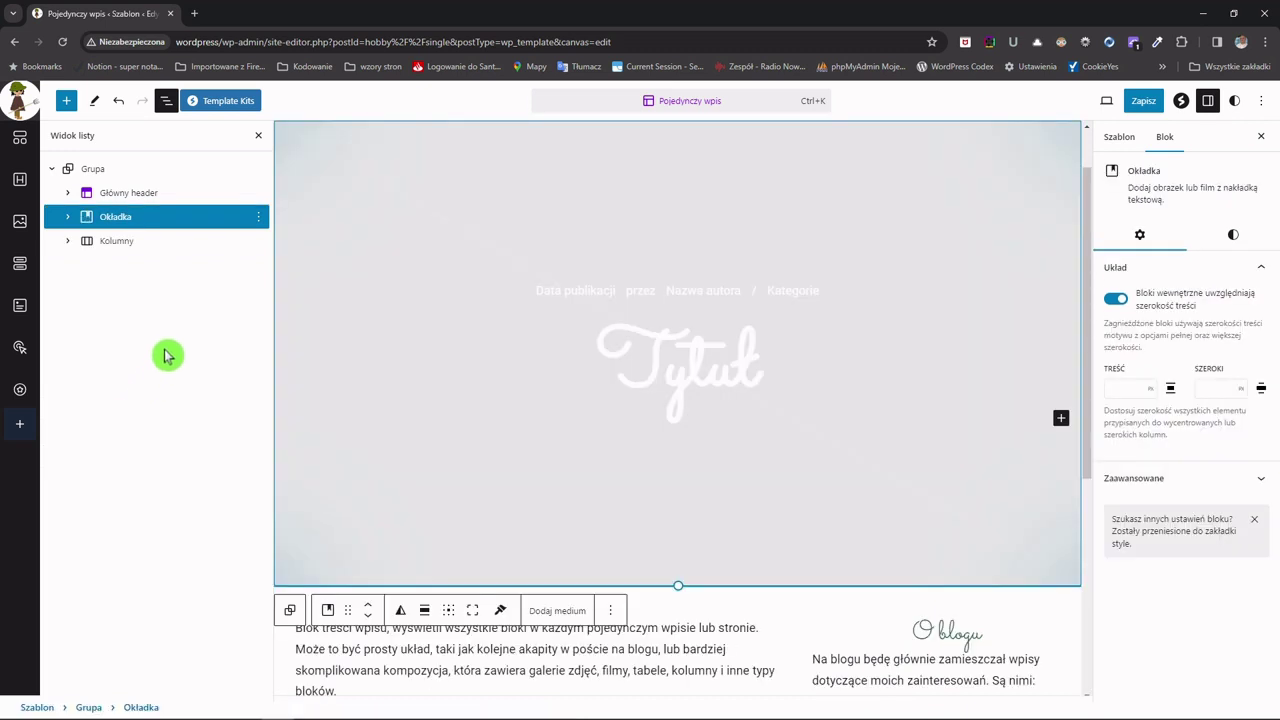
scroll(550, 379, down, 4)
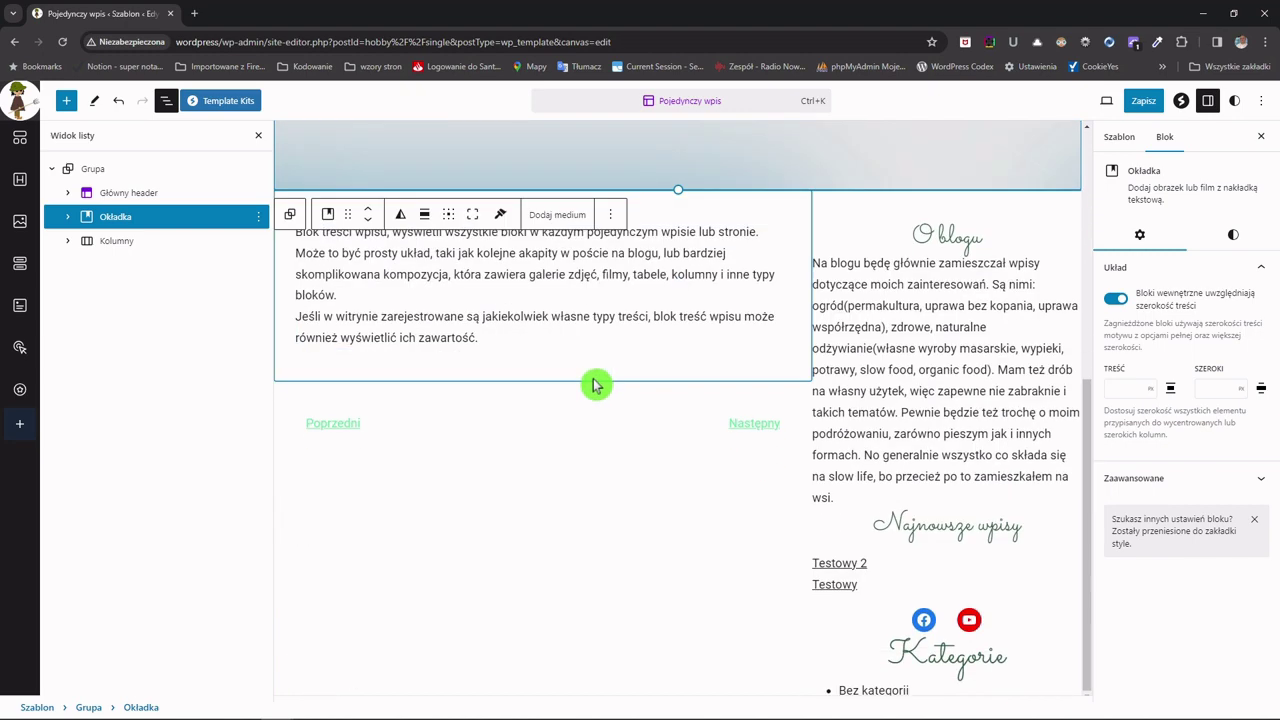
scroll(945, 538, up, 5)
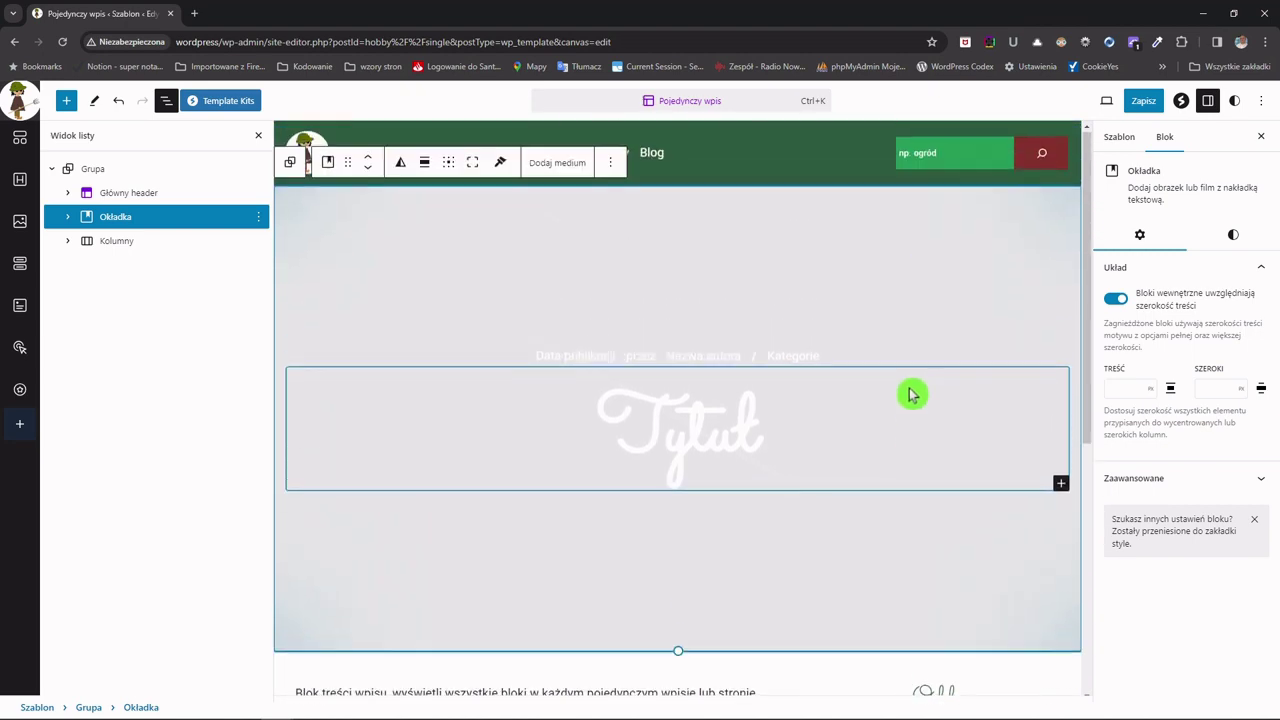
scroll(911, 391, down, 4)
scroll(911, 391, up, 4)
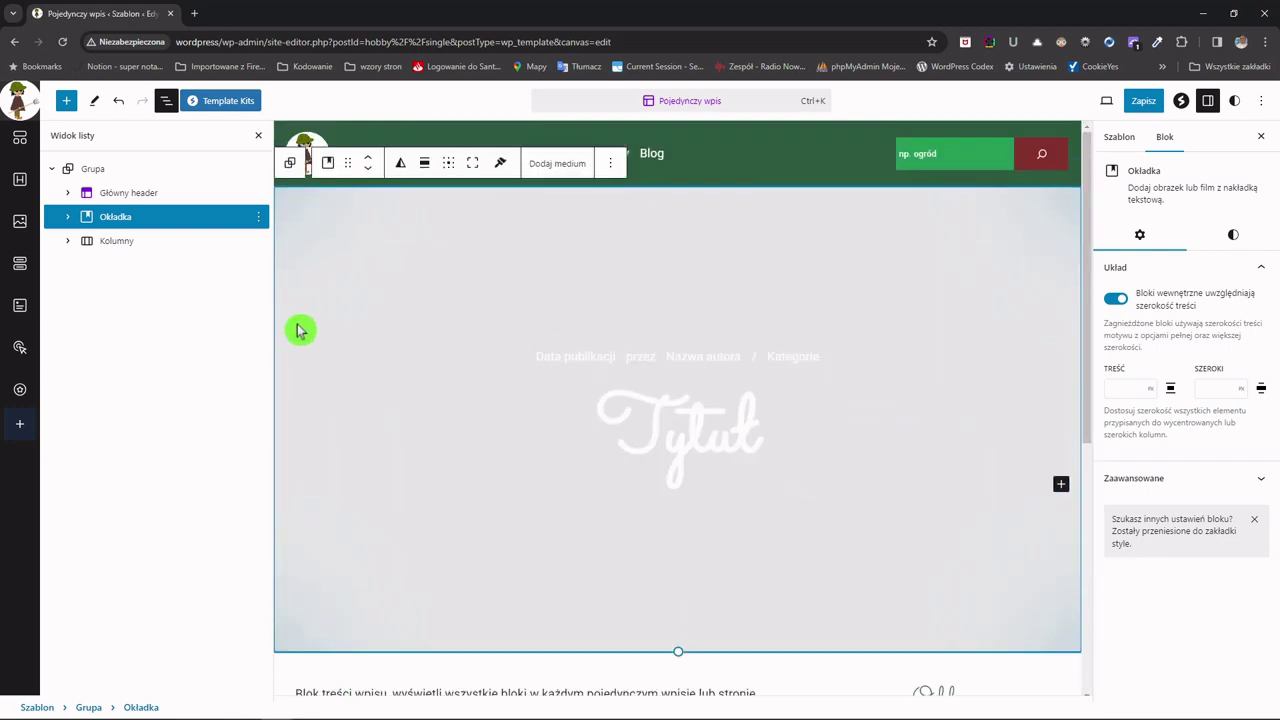
- Insert the Główny footer template part directly after the Kolumny block
click(117, 246)
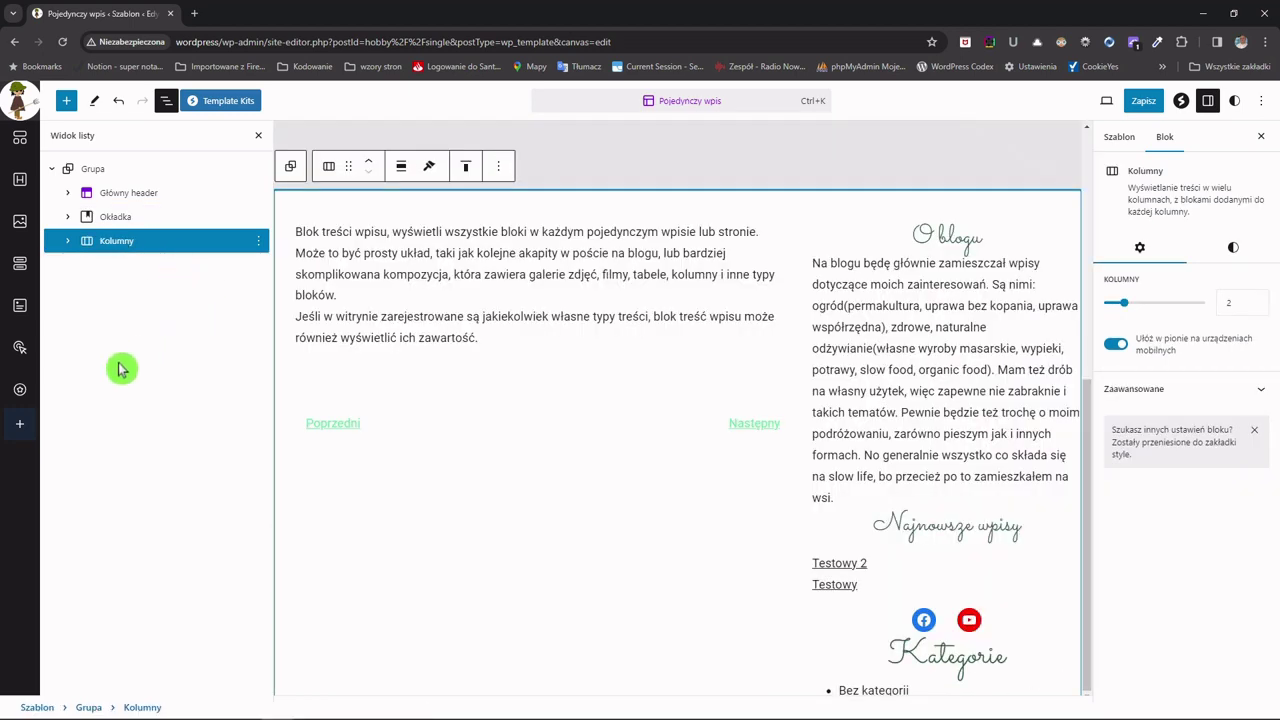
key(Return)
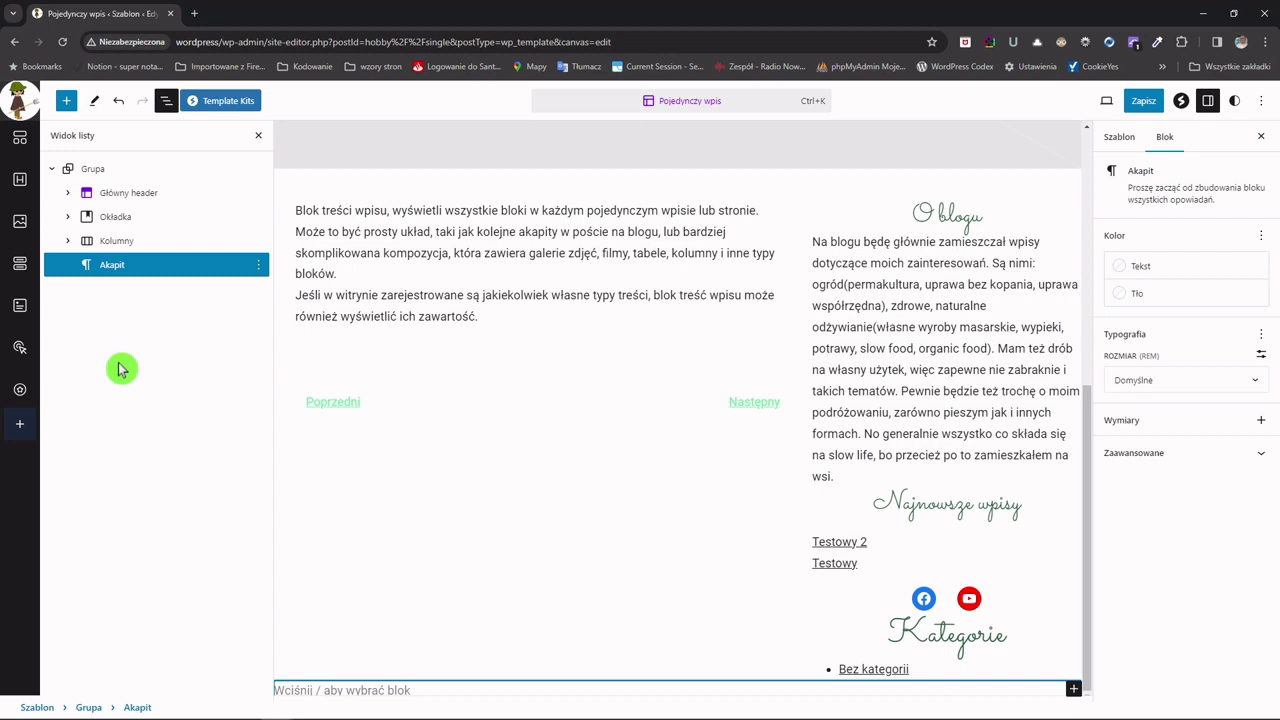
text(/)
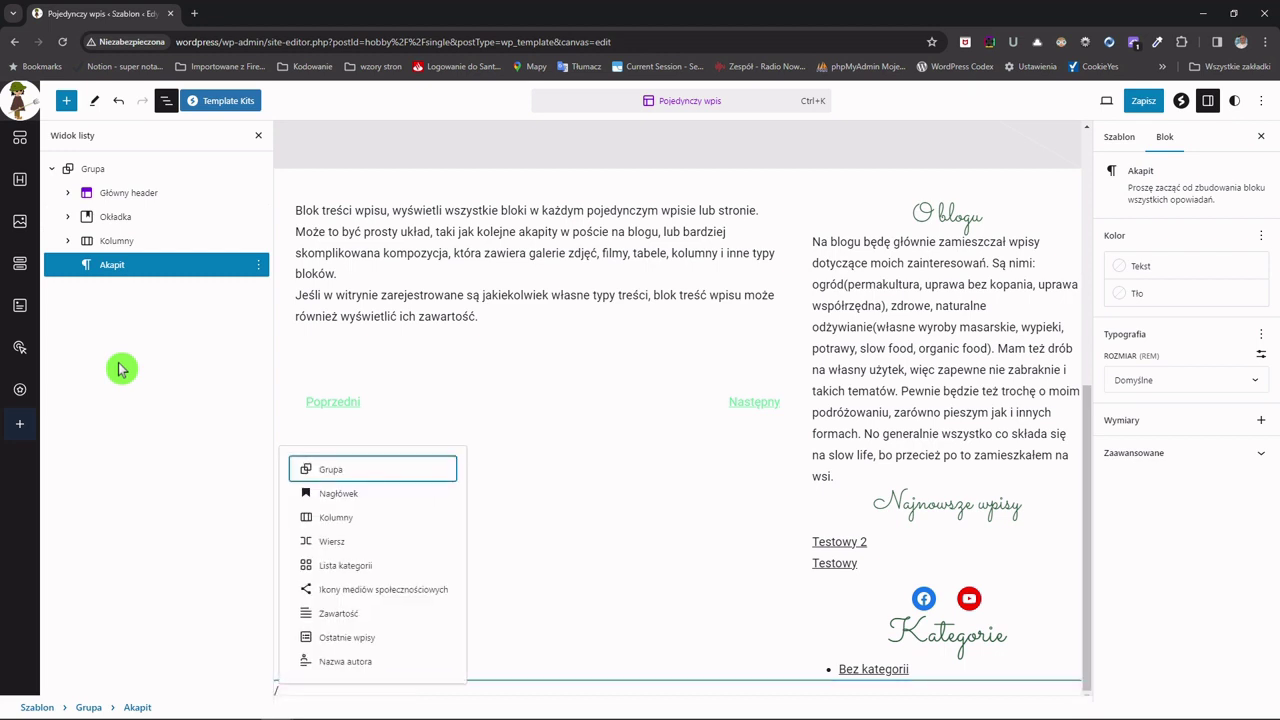
text(foo)
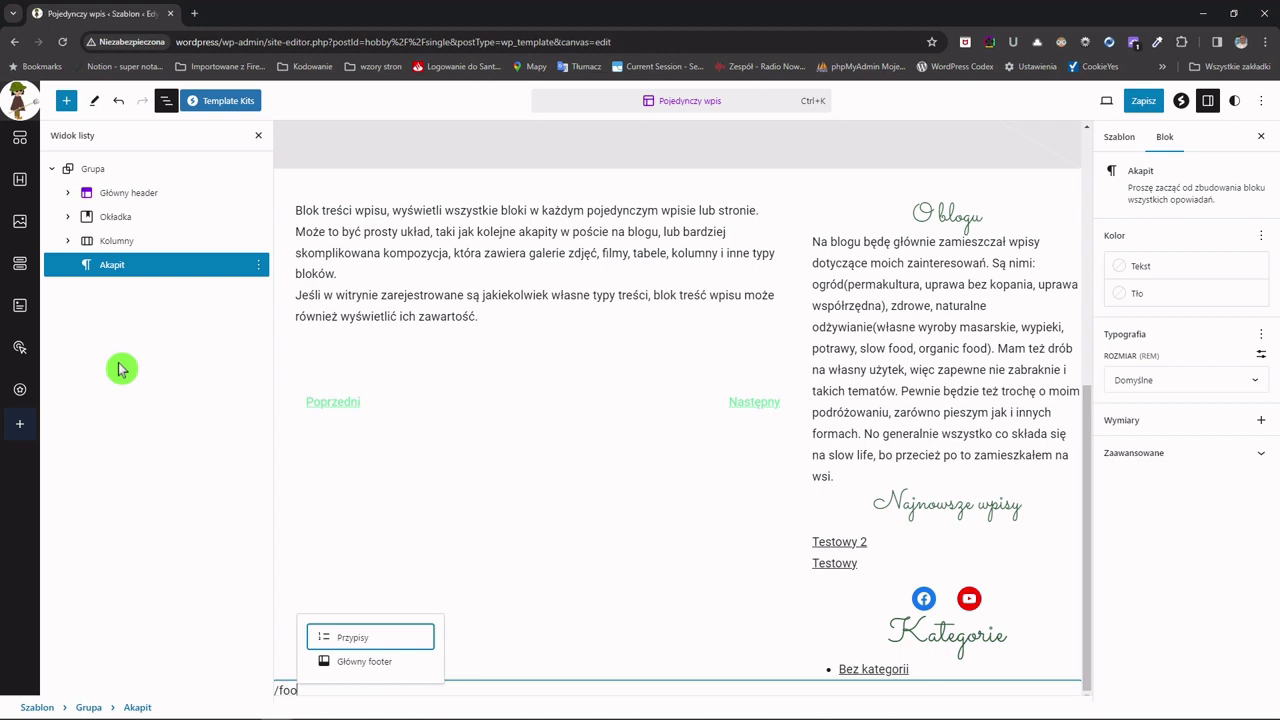
click(357, 664)
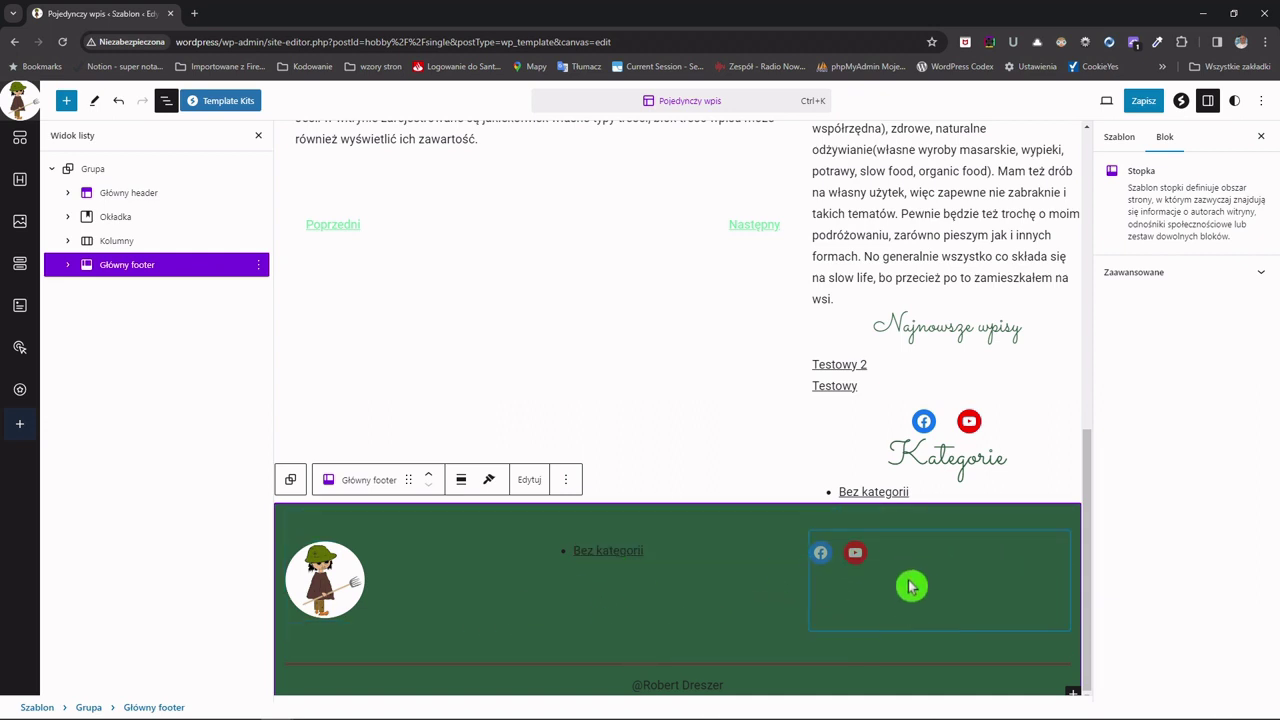
- Examine the whole template from the header and cover through the content and sidebar to the footer
scroll(755, 518, up, 2)
scroll(755, 518, up, 4)
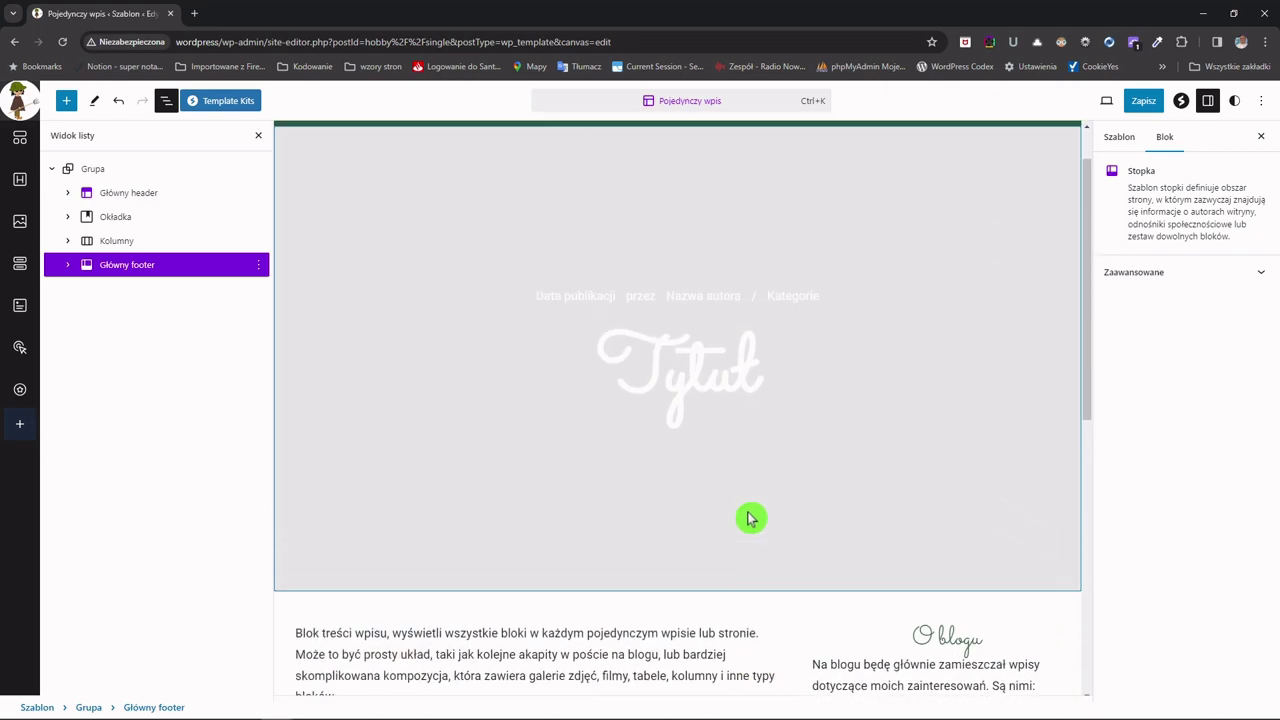
scroll(755, 518, down, 6)
scroll(752, 518, up, 3)
scroll(752, 518, up, 3)
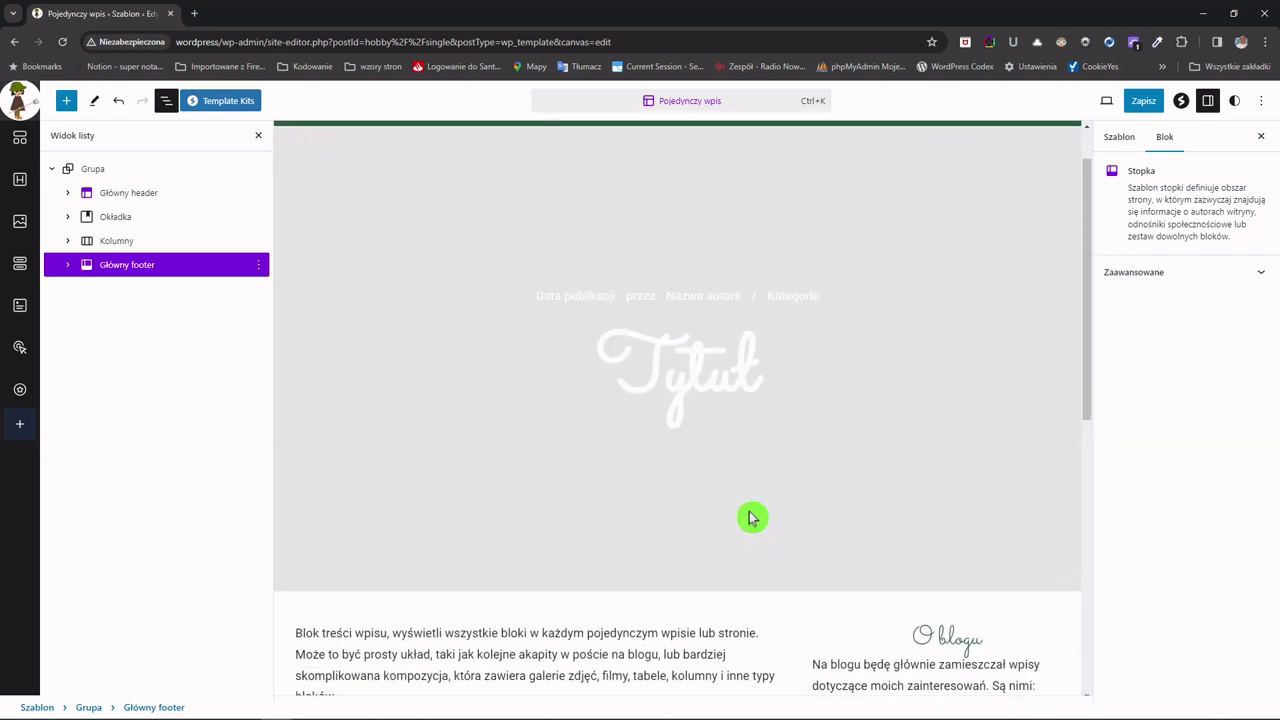
click(867, 397)
scroll(866, 395, down, 10)
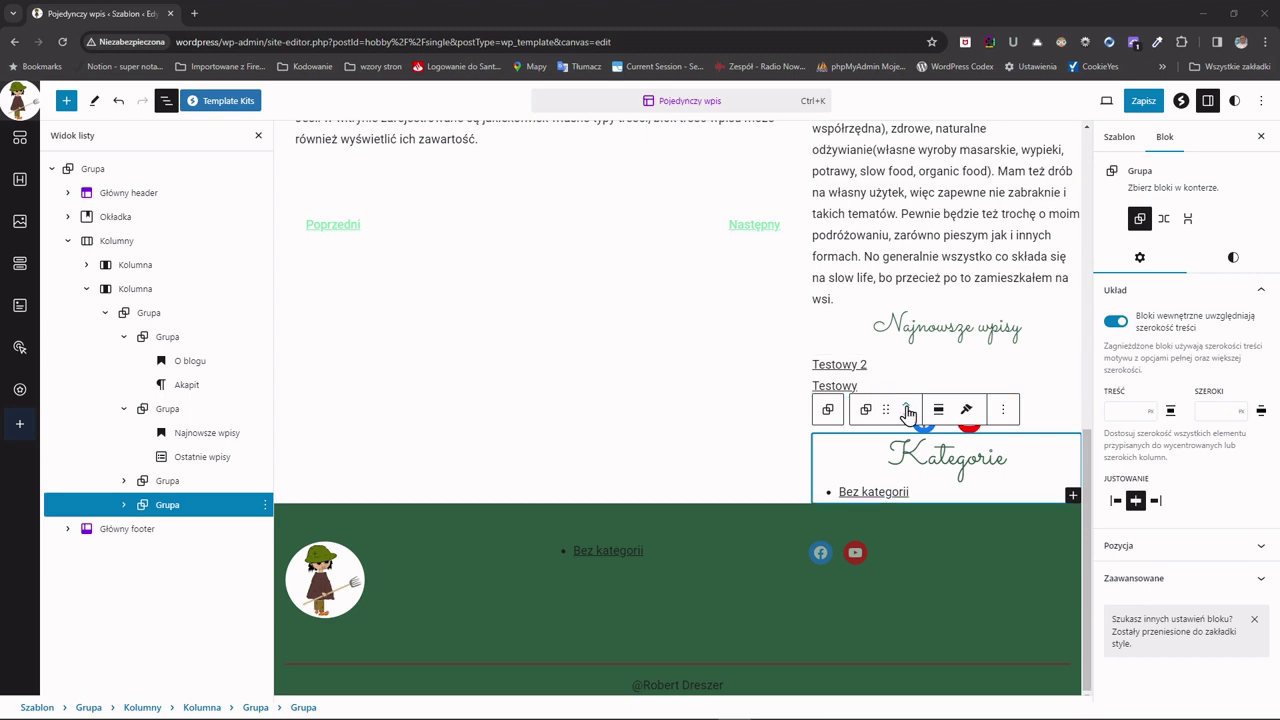
scroll(934, 263, up, 5)
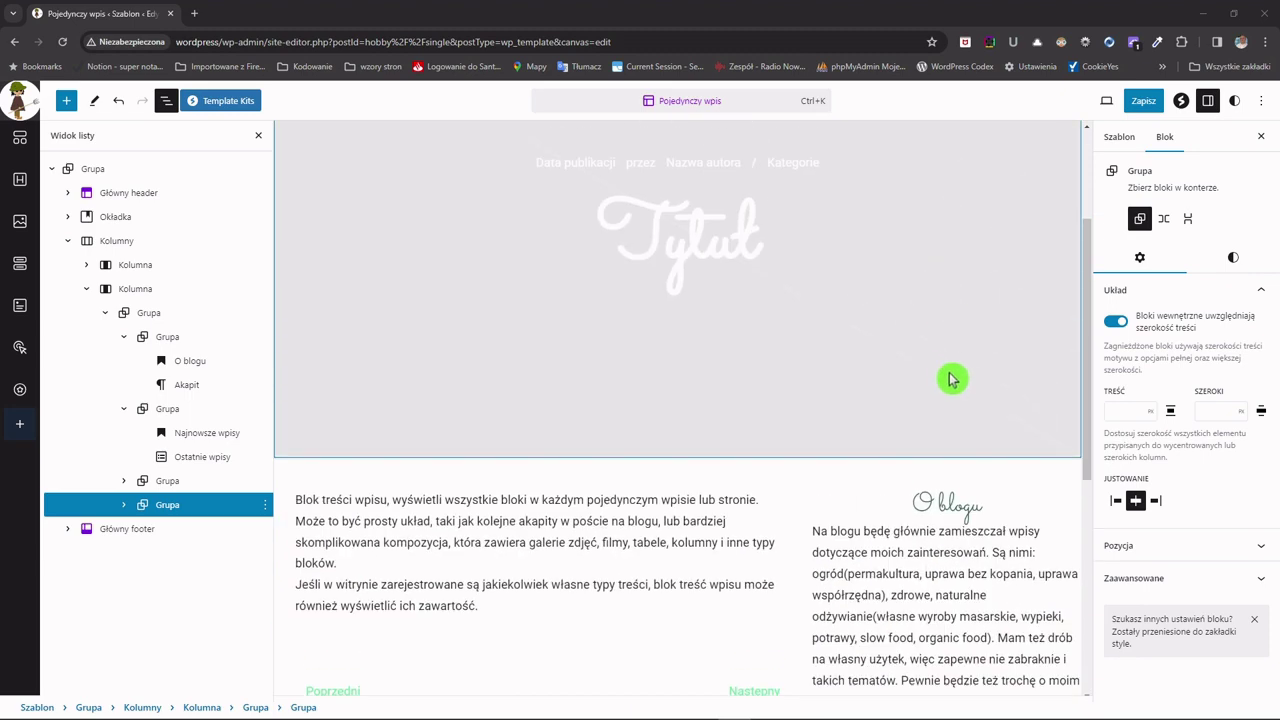
scroll(881, 343, up, 1)
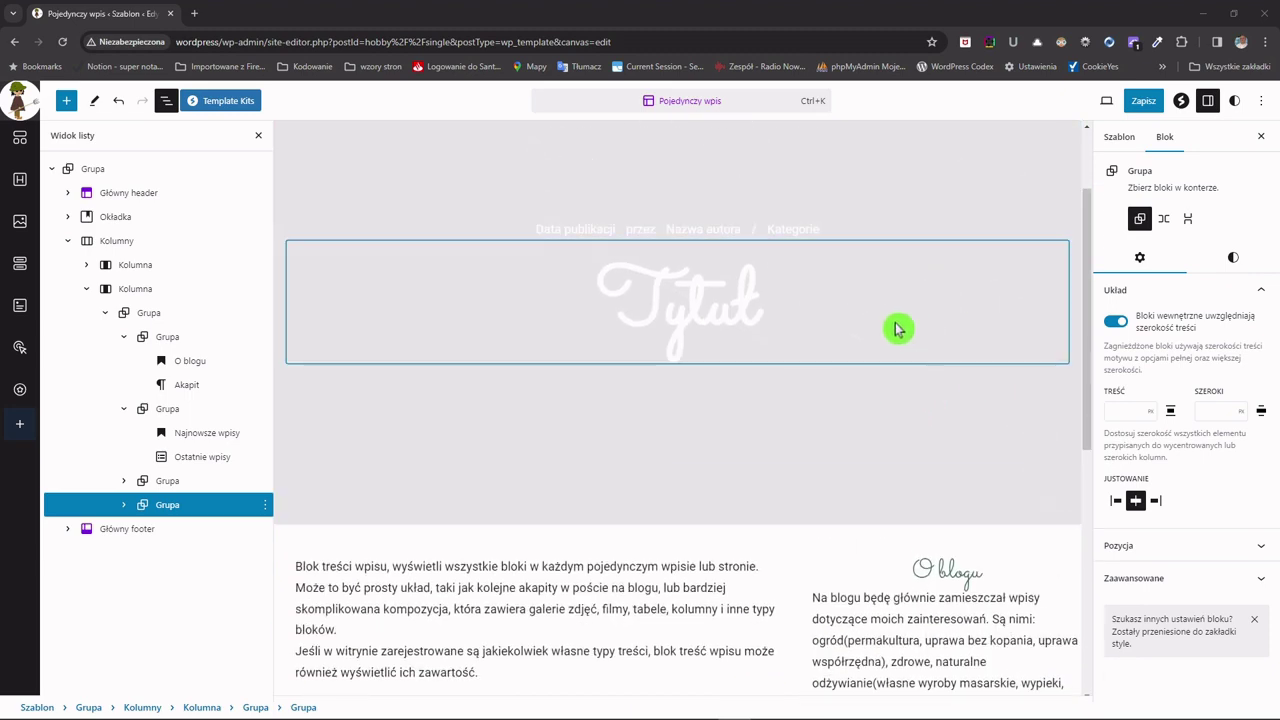
scroll(921, 363, up, 2)
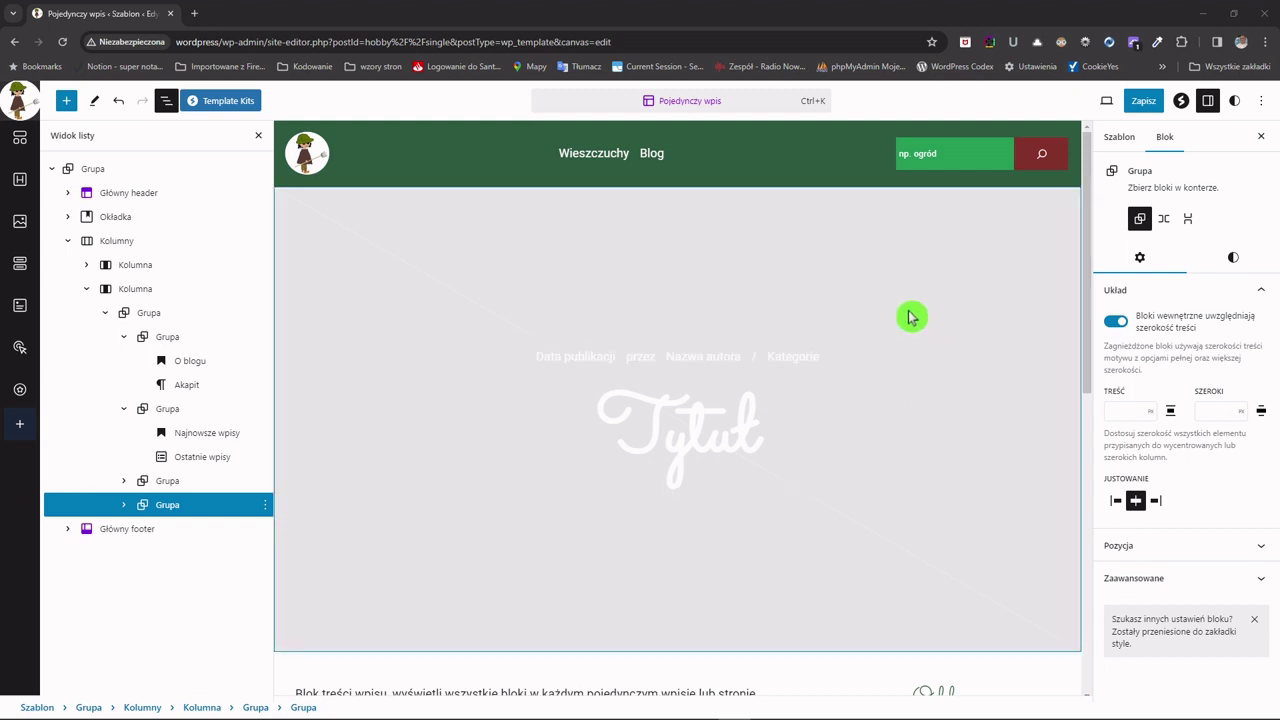
scroll(912, 318, down, 3)
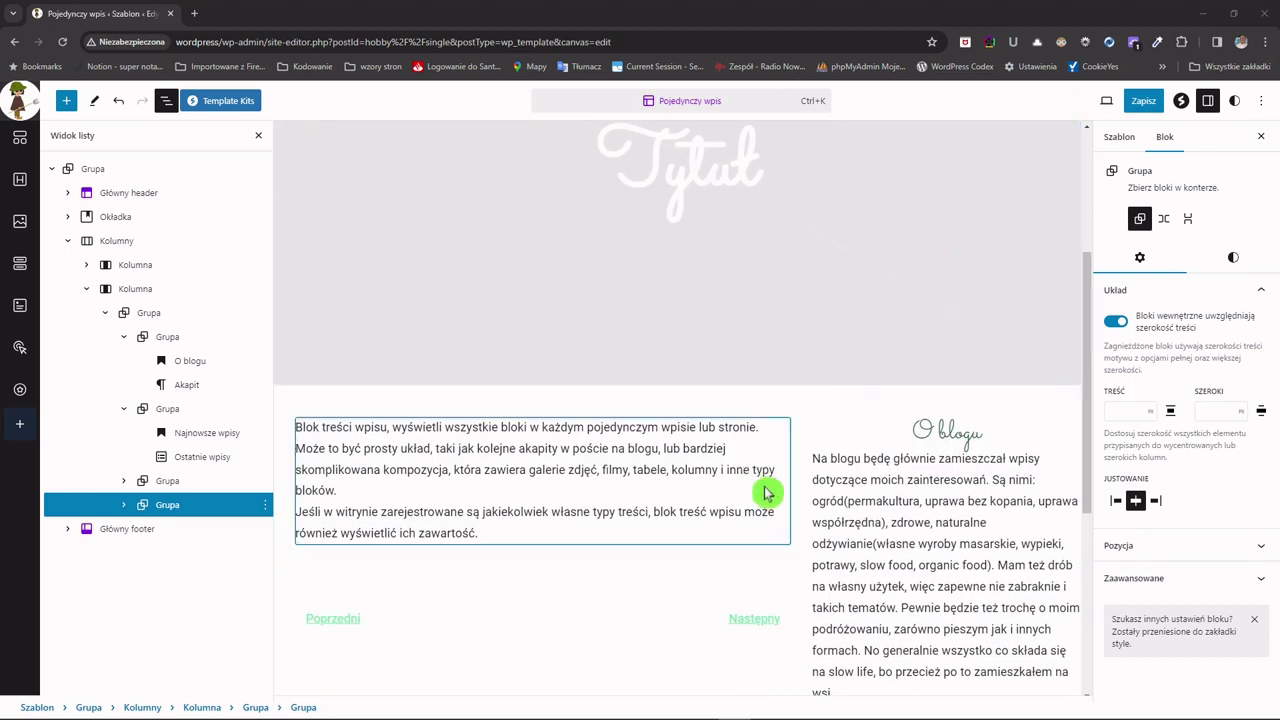
scroll(920, 432, down, 3)
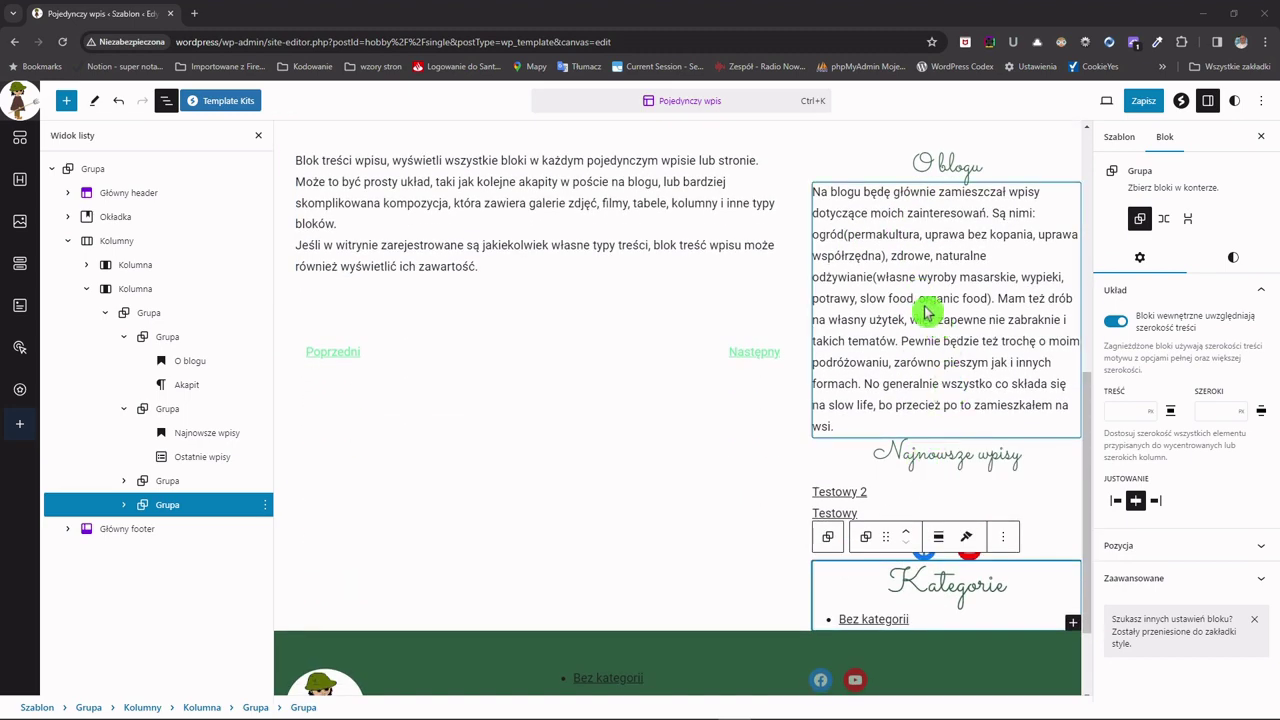
scroll(962, 323, up, 1)
scroll(962, 323, up, 1)
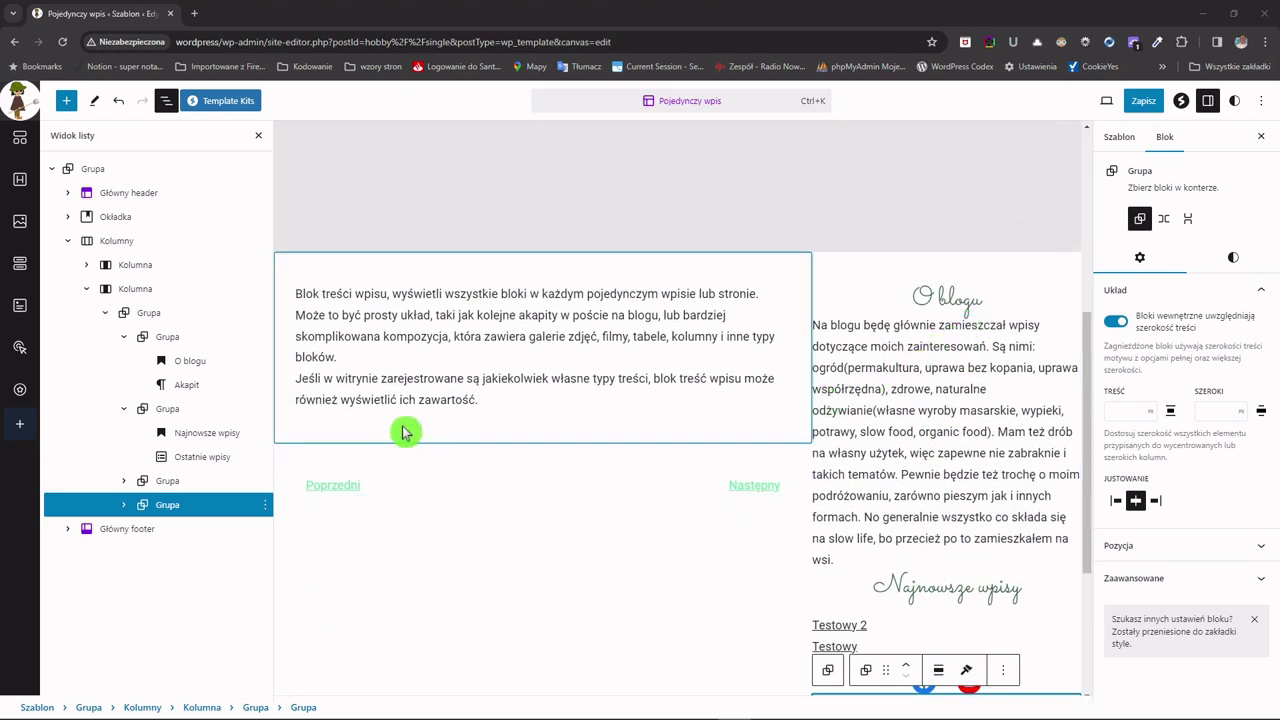
- Start creating a pattern from the aside Grupa in the second column and name it "Sidebar blog"
click(130, 318)
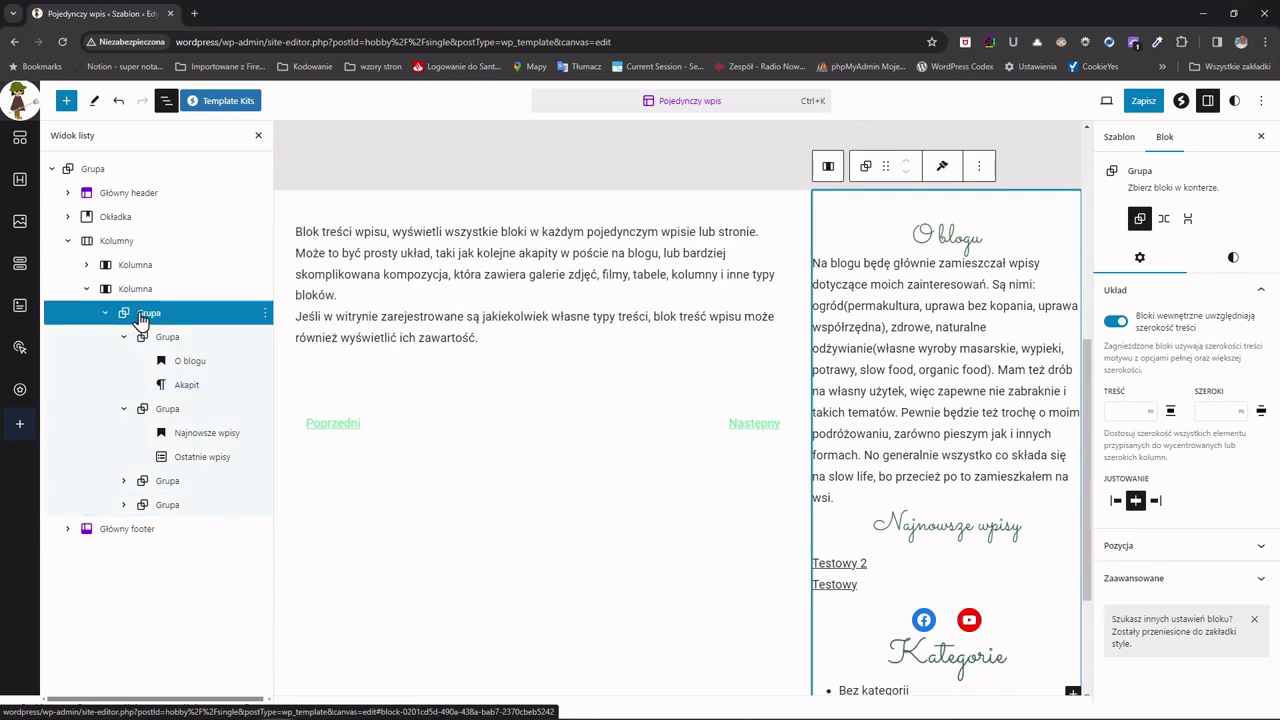
click(1257, 580)
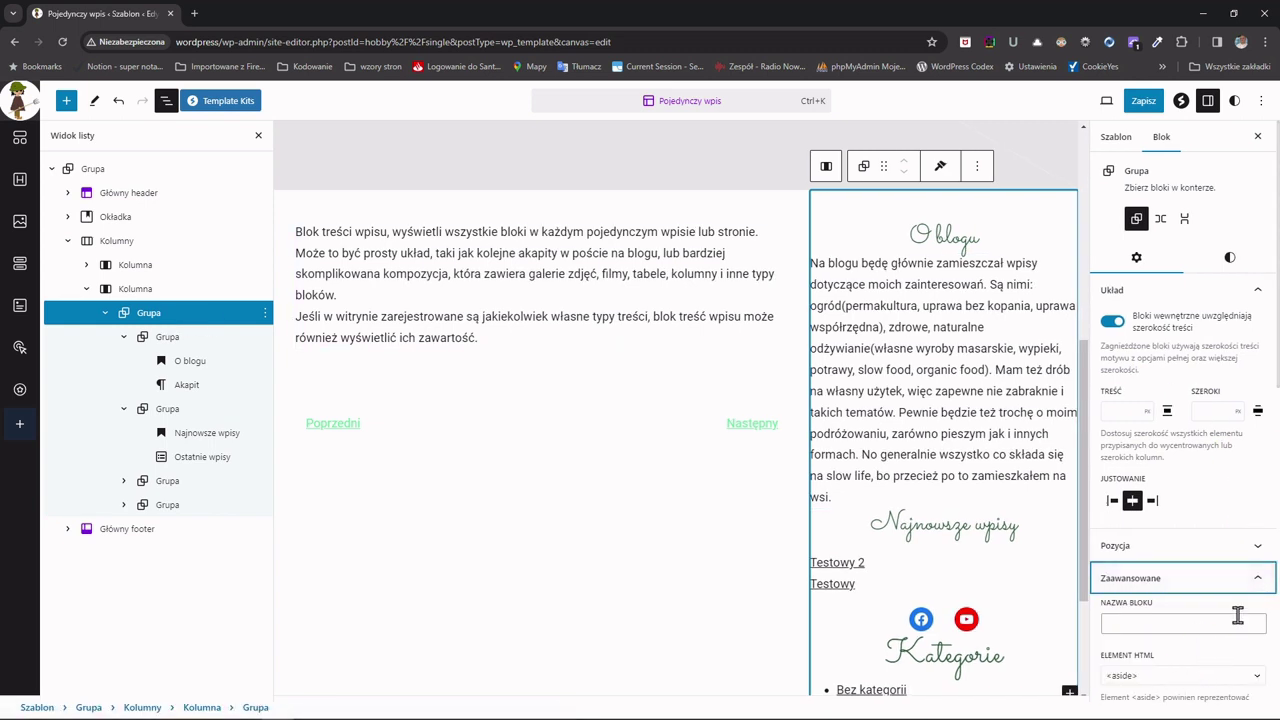
click(264, 318)
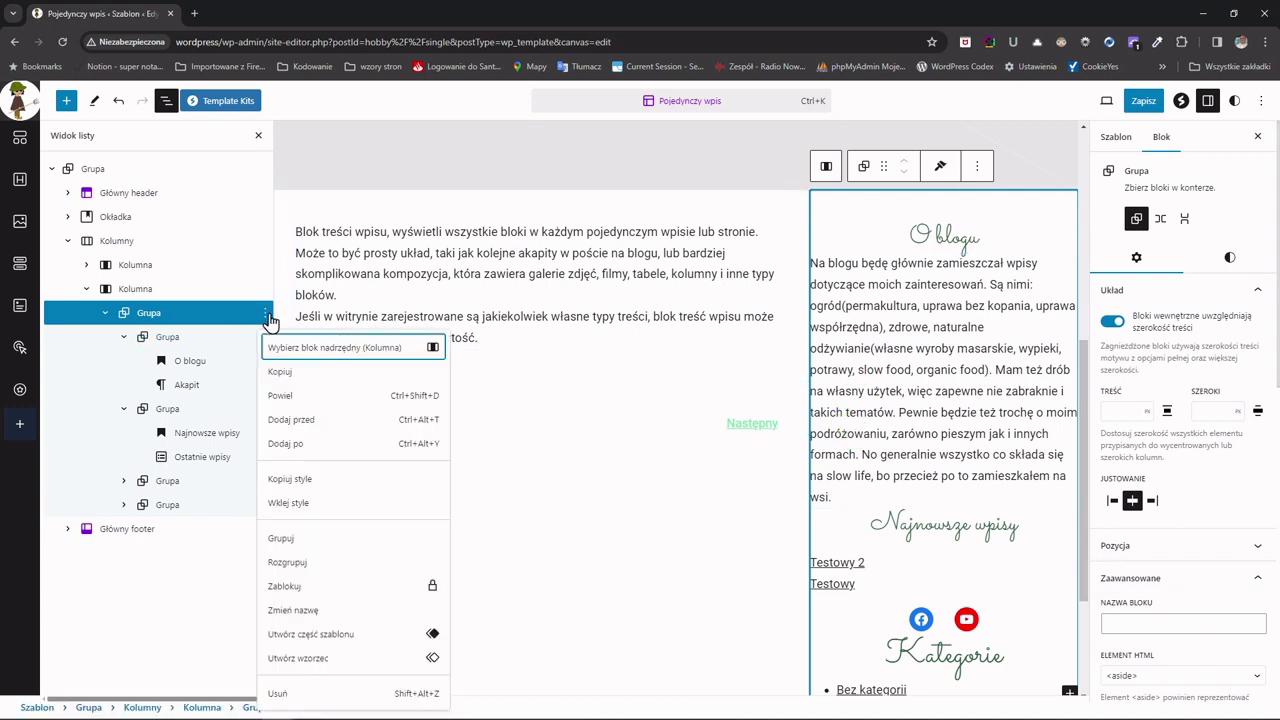
click(325, 662)
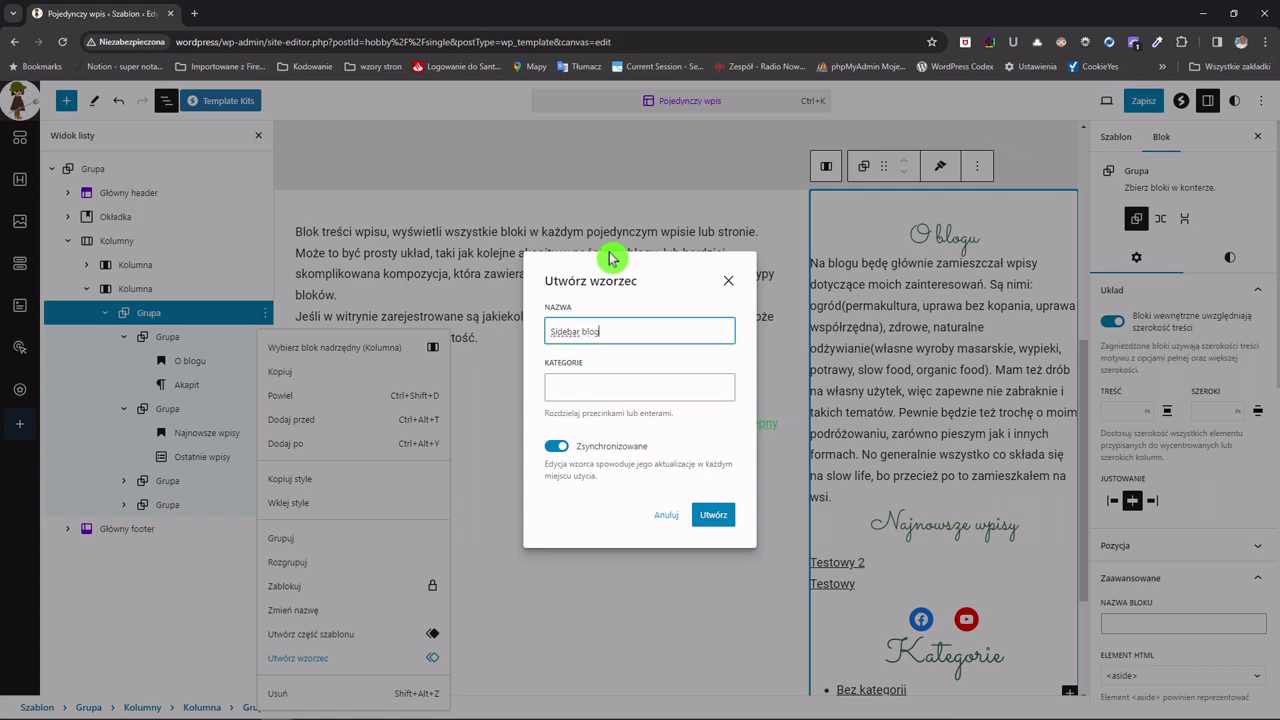
- Look through the existing pattern categories and enter "Sidebar" as the new pattern's category
click(600, 386)
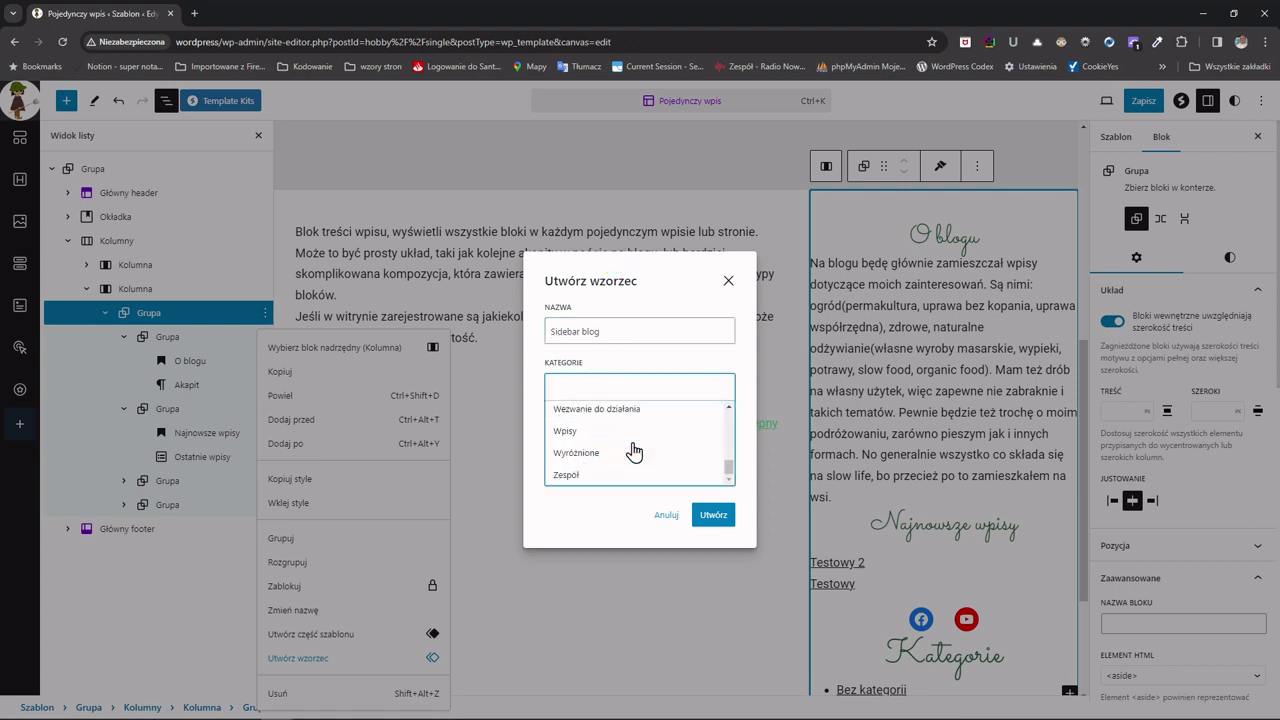
scroll(633, 452, up, 5)
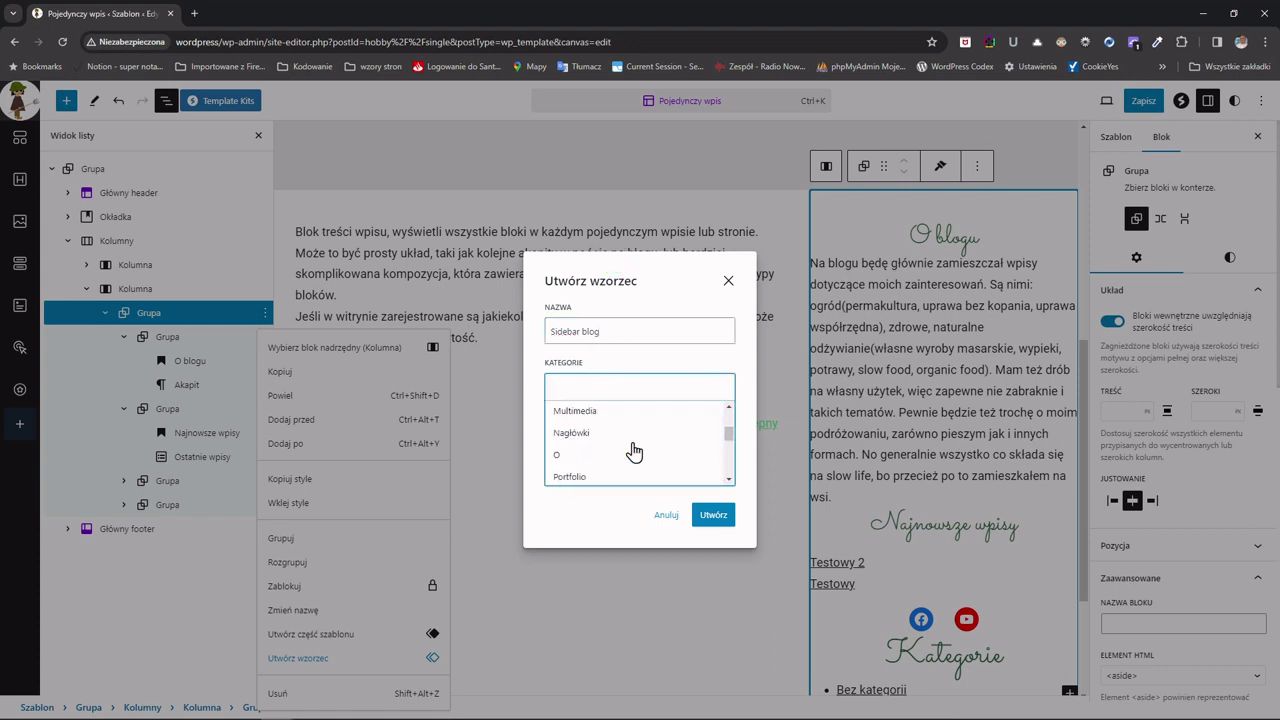
scroll(633, 452, up, 3)
key(Up)
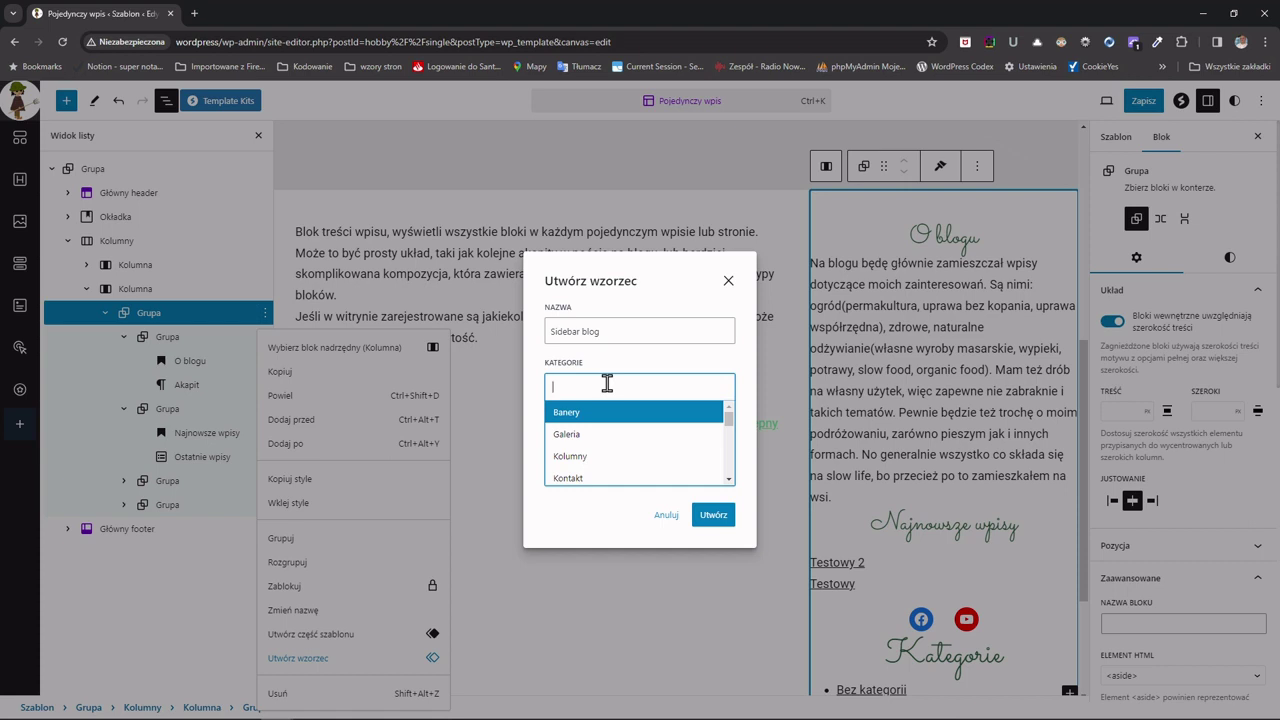
text(Sidebar)
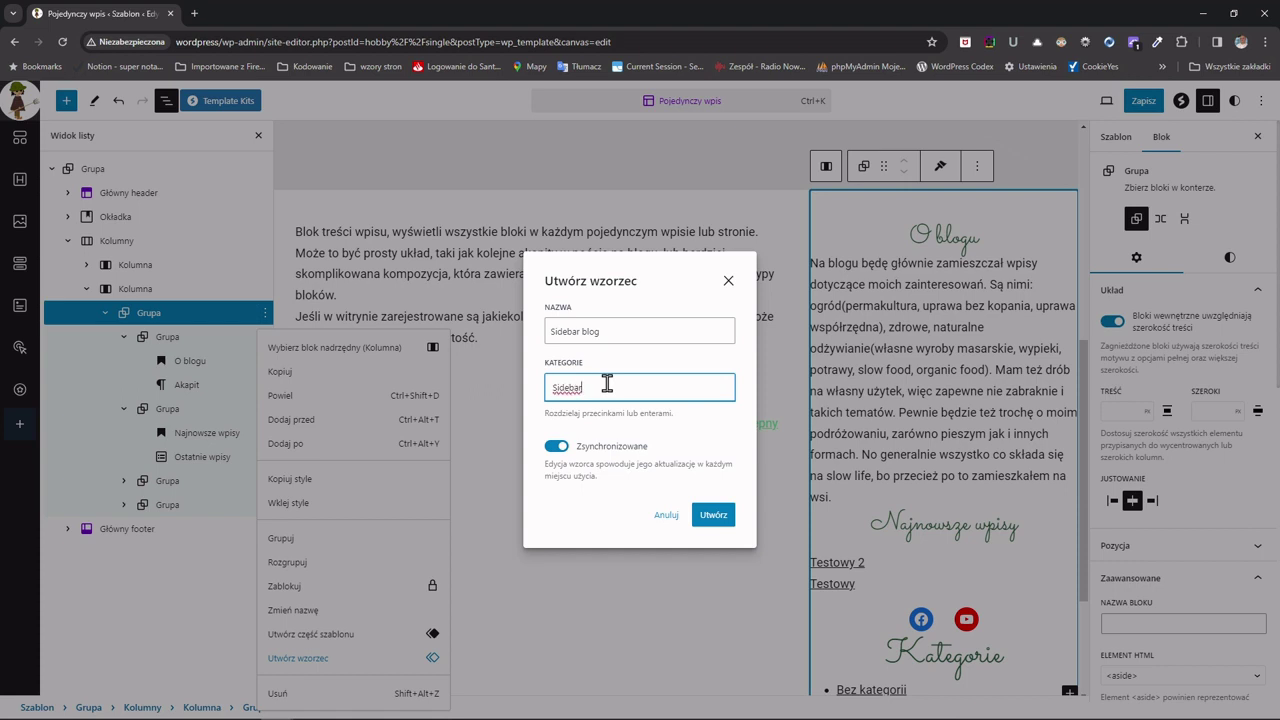
- Create the Sidebar blog pattern with the Zsynchronizowane option enabled
click(560, 447)
click(585, 447)
click(677, 428)
click(640, 442)
click(635, 405)
click(590, 457)
click(713, 517)
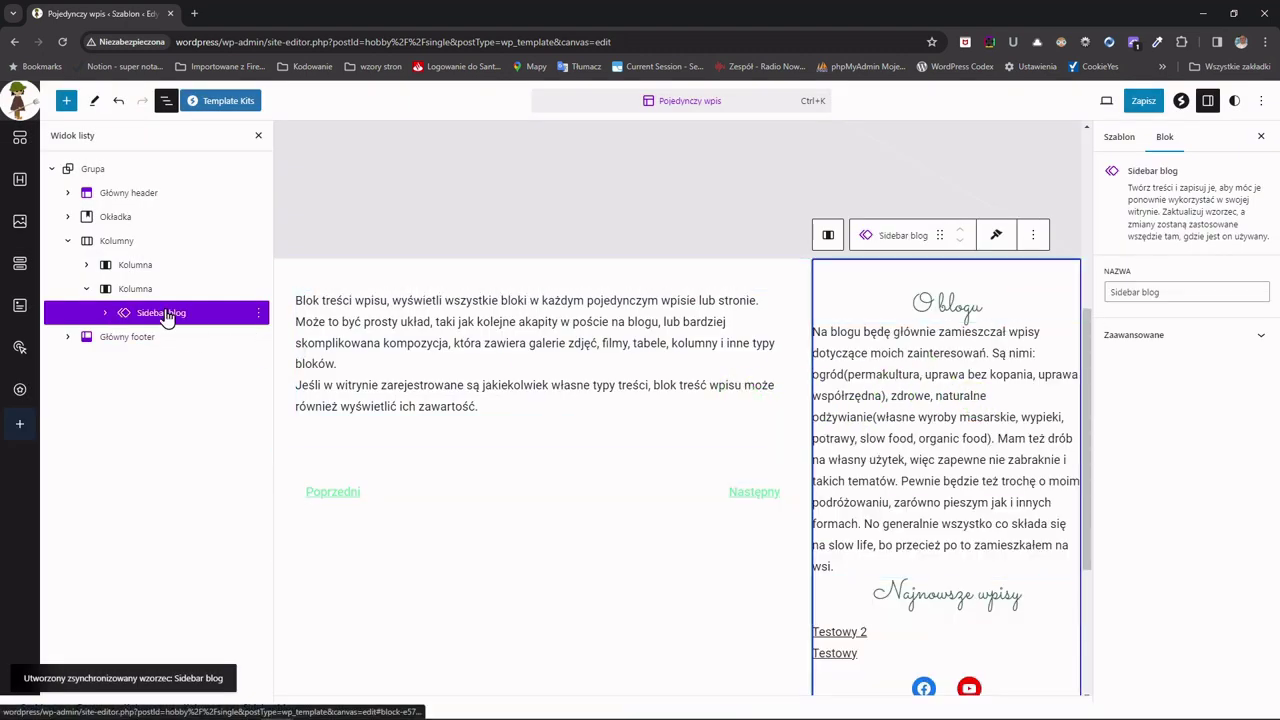
- Expand the Sidebar blog pattern and its inner Grupa to check the nested blocks, and save the Pojedynczy wpis template
click(105, 313)
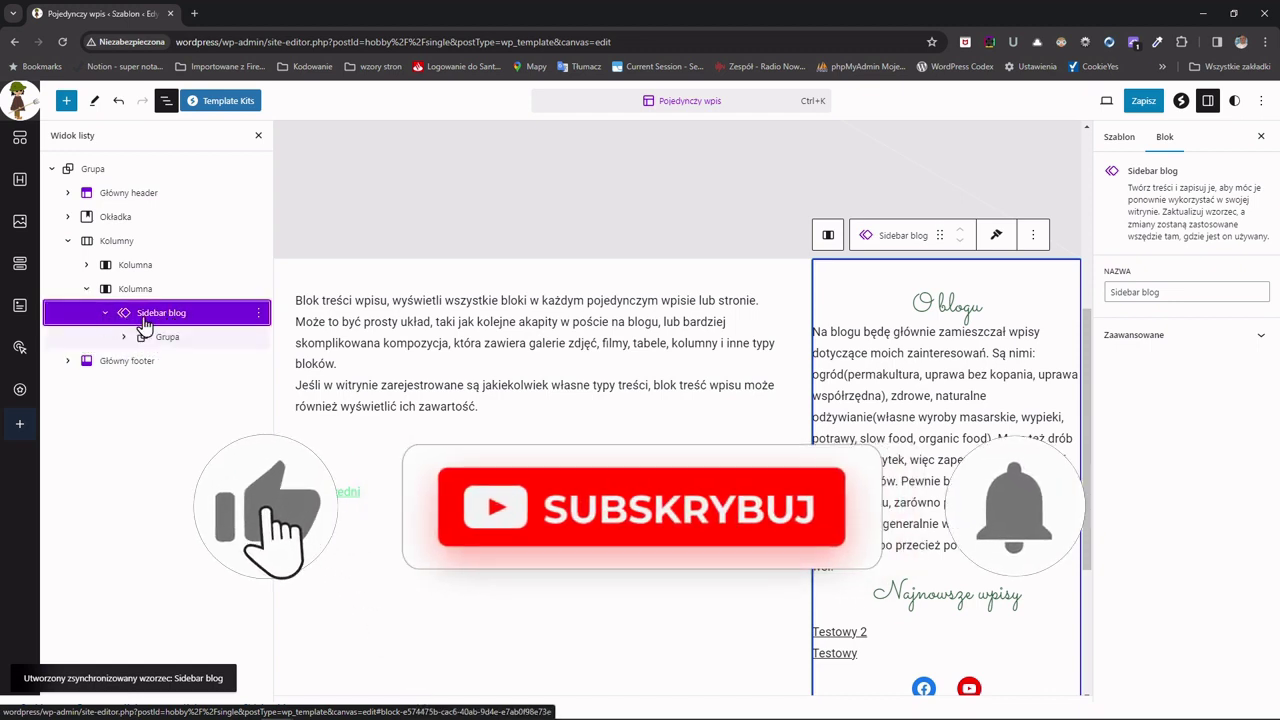
click(124, 338)
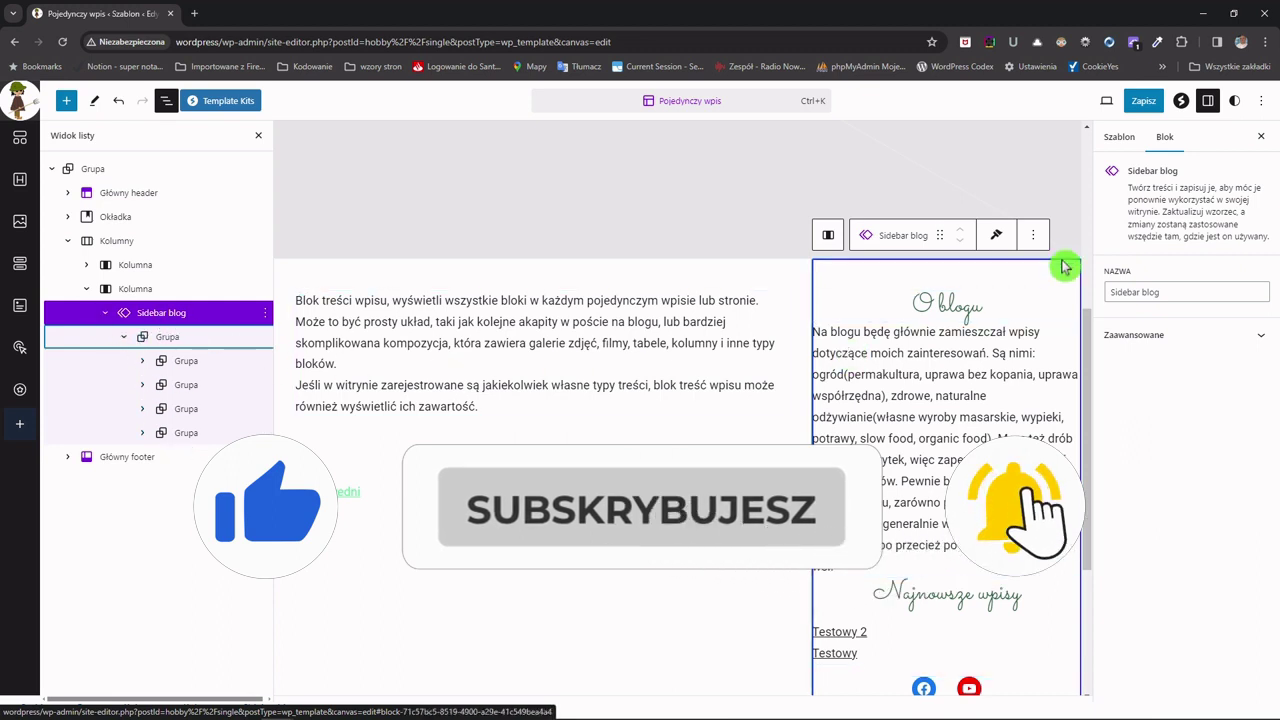
click(1143, 103)
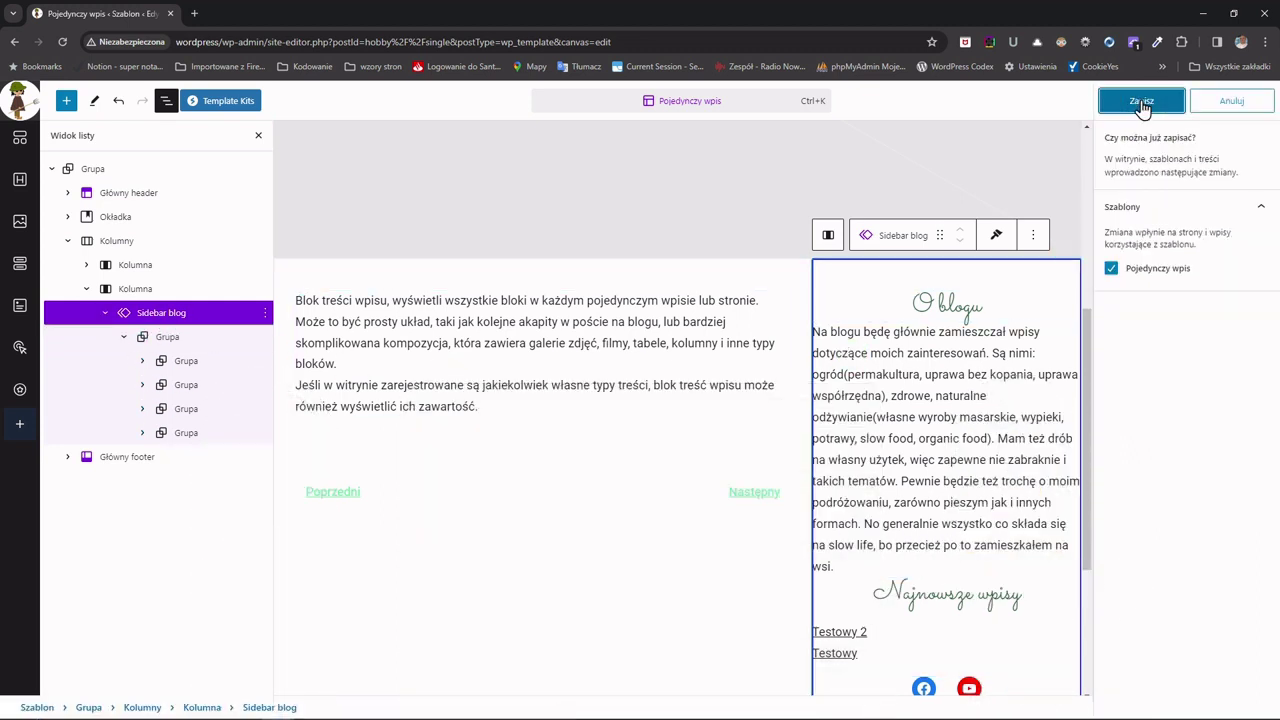
click(1143, 103)
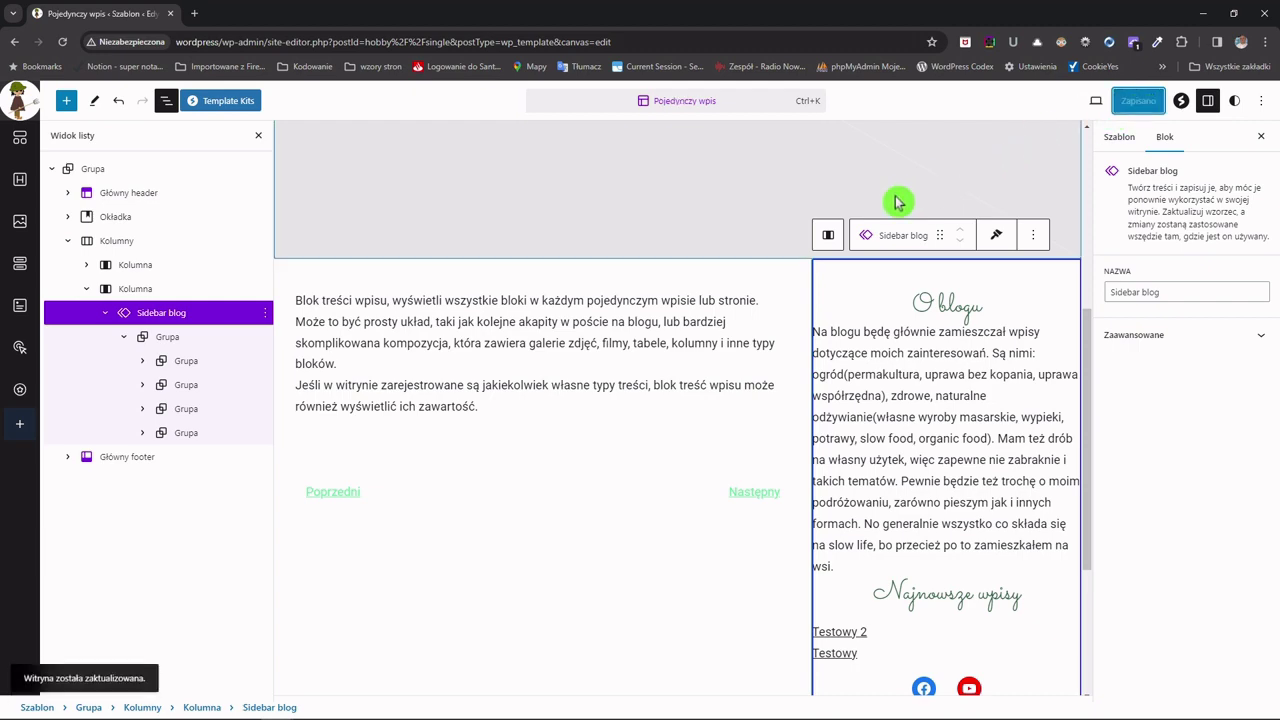
- Leave the template editor and view the Sidebar blog pattern in the Sidebar category of the site's Wzorce
click(17, 105)
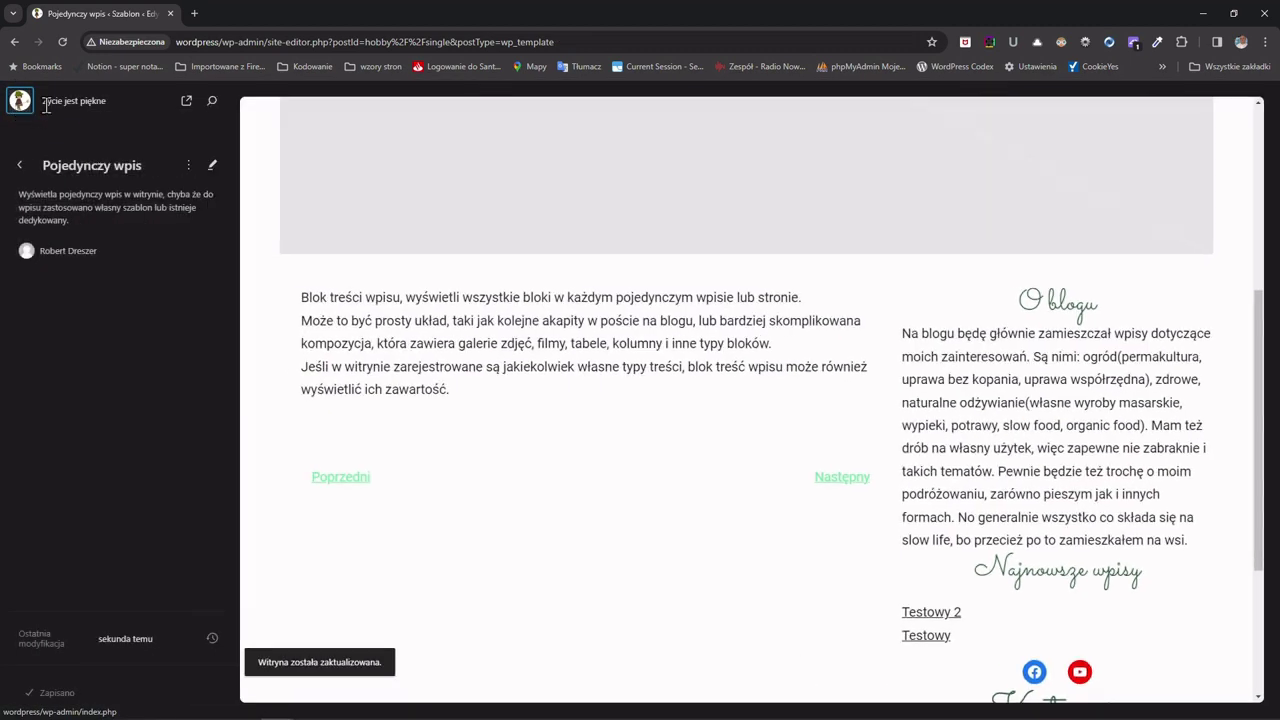
click(23, 168)
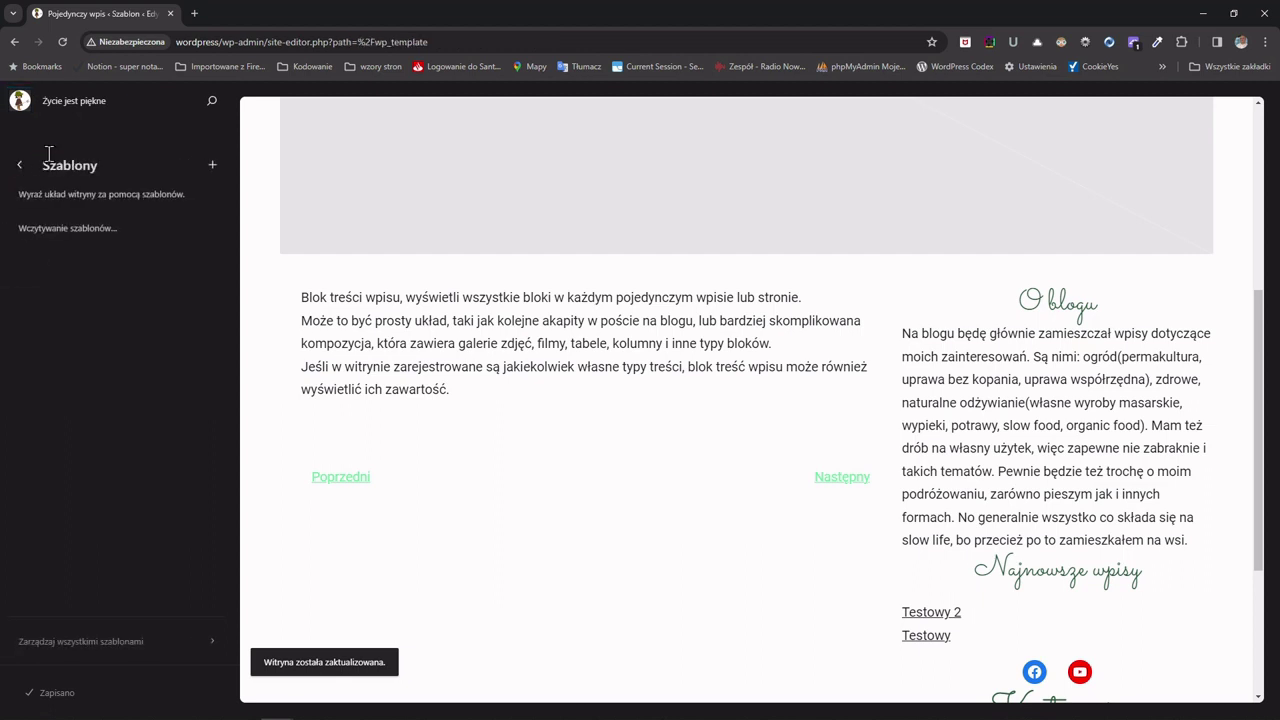
click(22, 168)
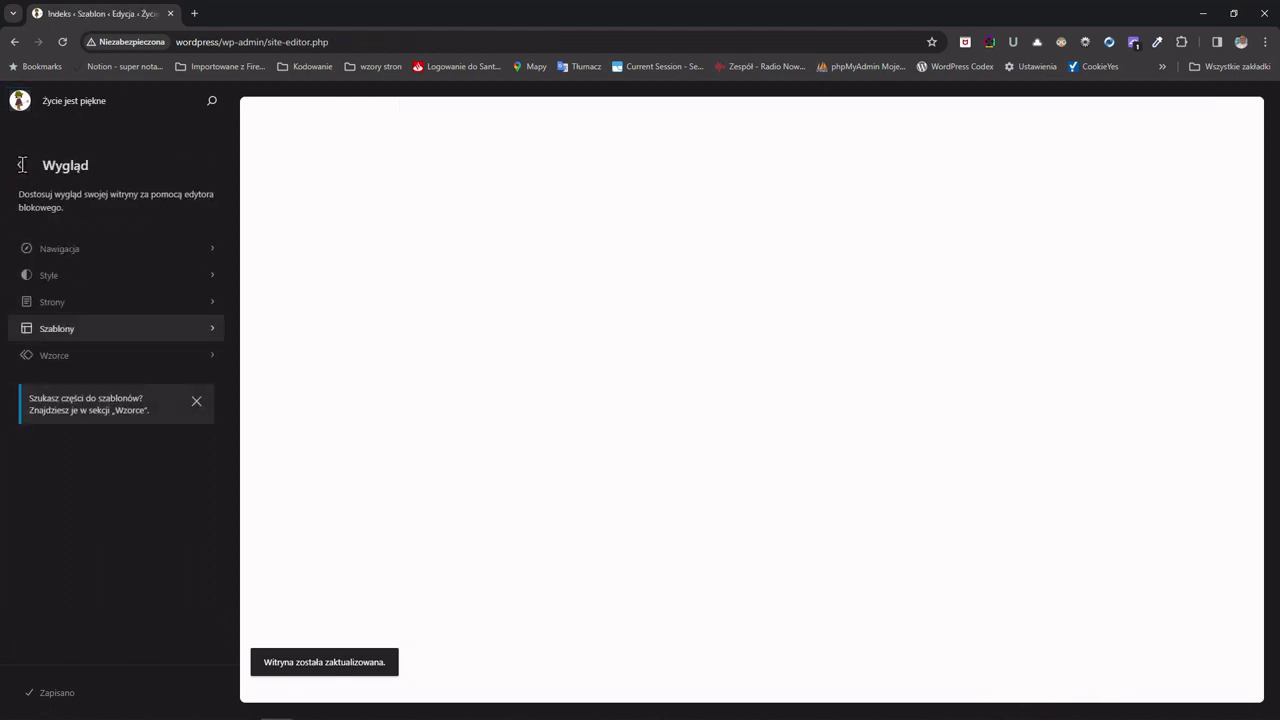
click(54, 360)
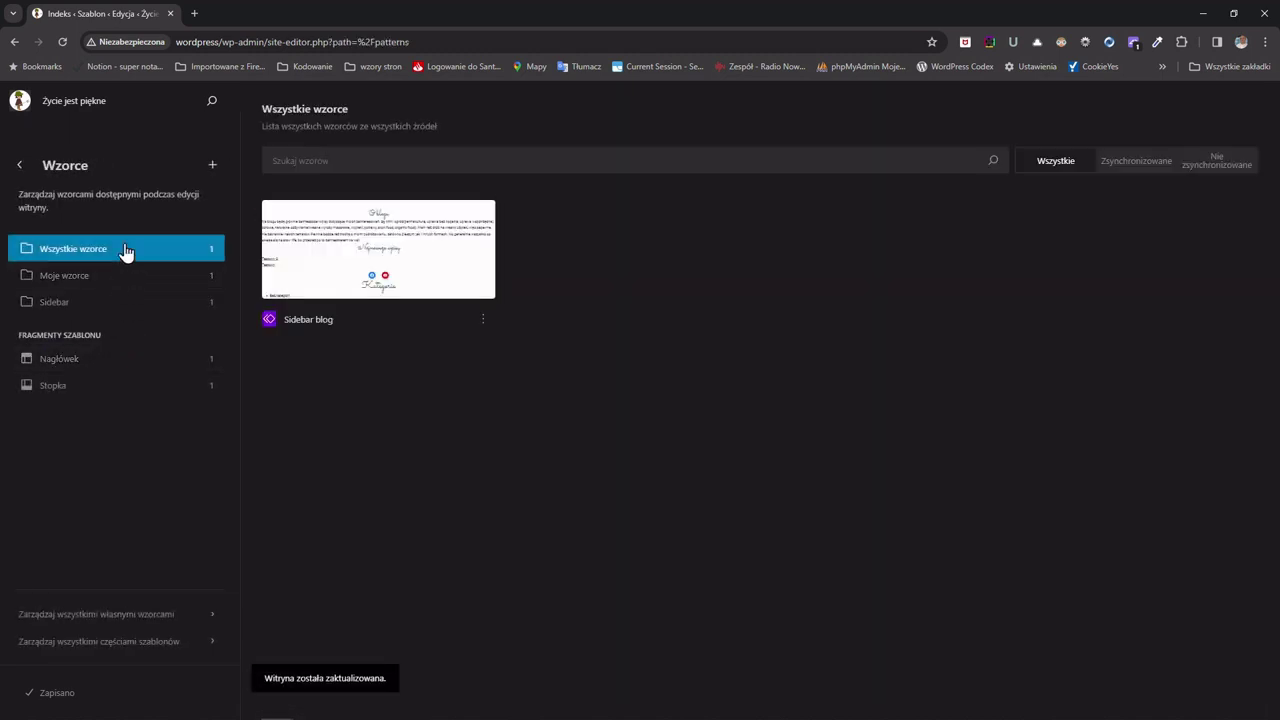
click(60, 312)
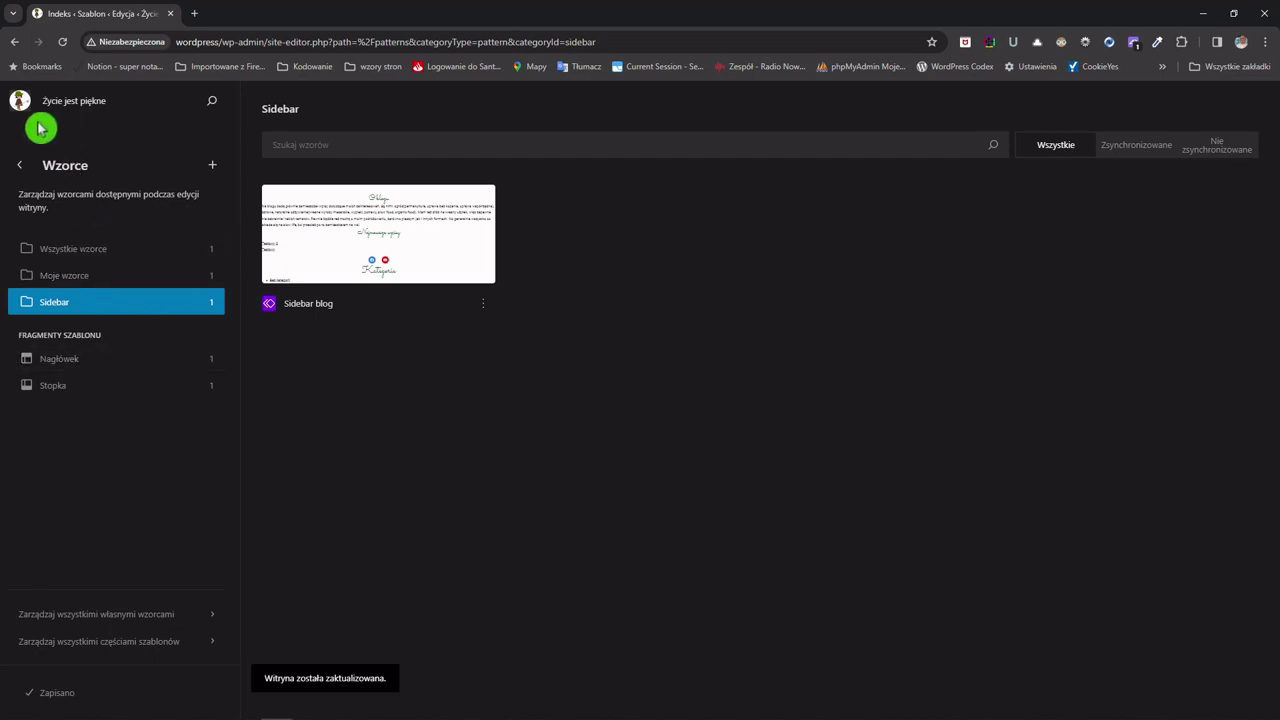
click(115, 323)
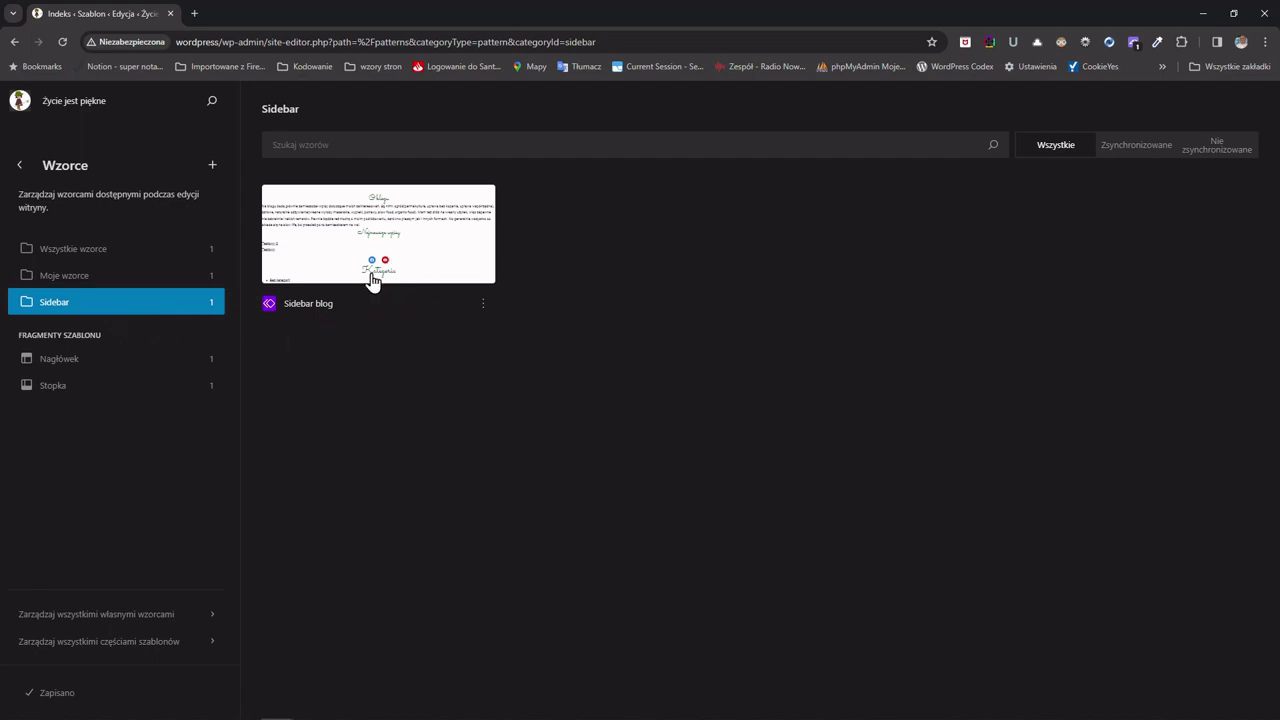
click(334, 323)
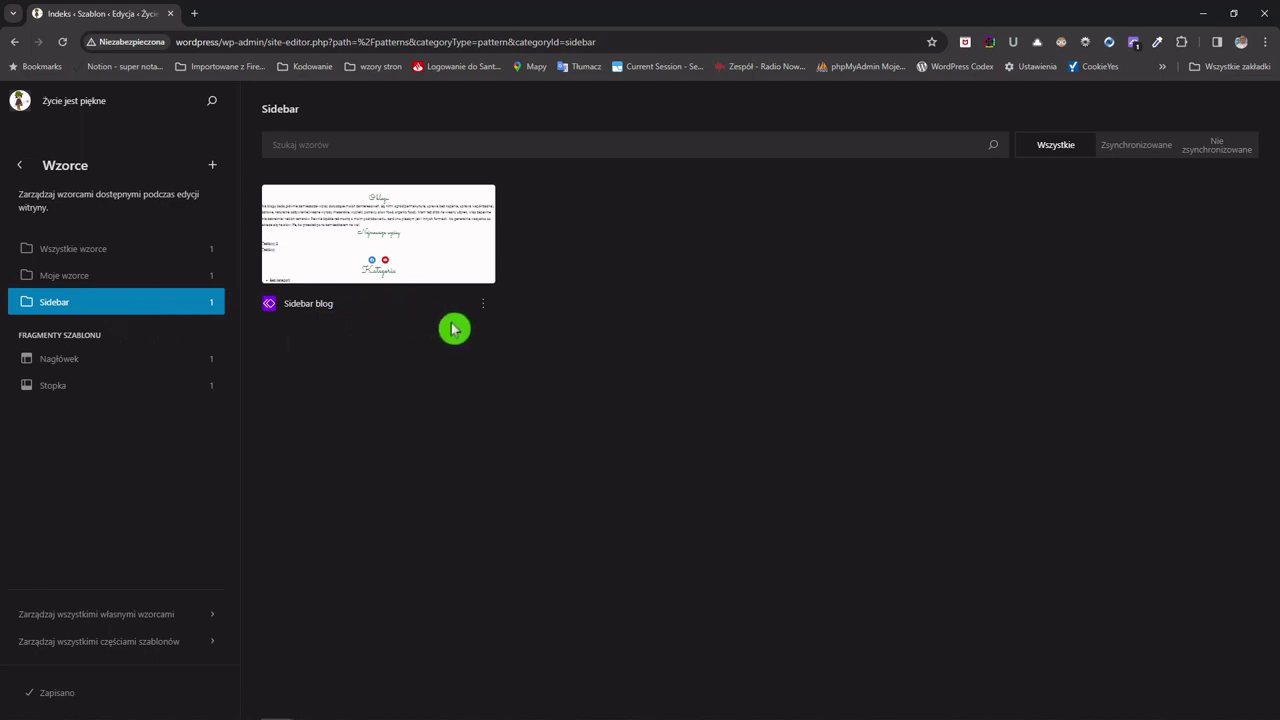